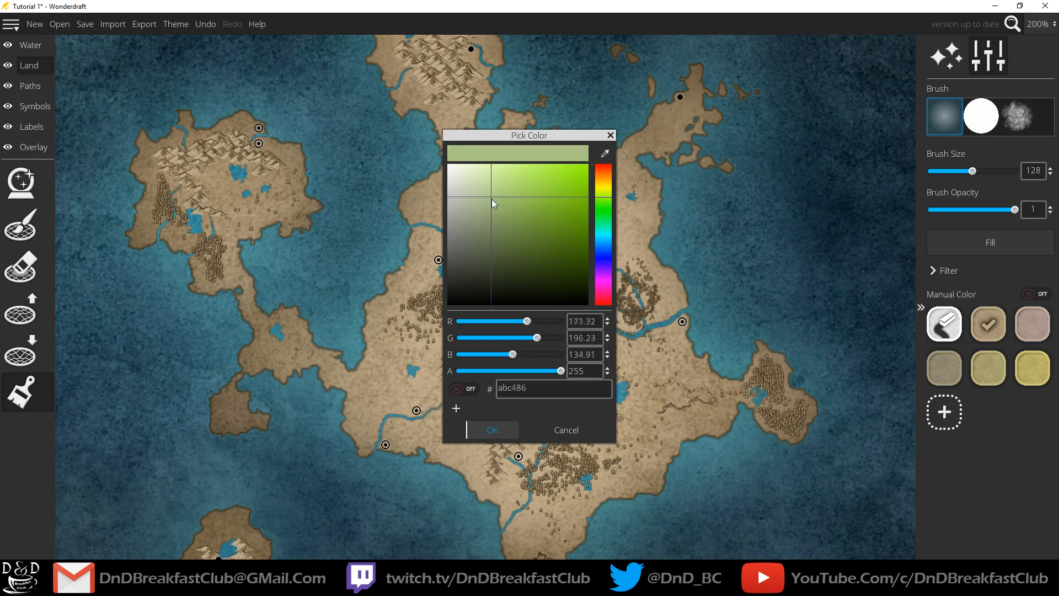
# Step: Add abc486 as a custom land colour and paint it over the main continent, the western island and the northern peninsula
pyautogui.click(492, 430)
pyautogui.moveTo(546, 254)
pyautogui.mouseDown()
pyautogui.moveTo(414, 292)
pyautogui.moveTo(568, 132)
pyautogui.moveTo(503, 241)
pyautogui.moveTo(651, 441)
pyautogui.moveTo(428, 380)
pyautogui.mouseUp()
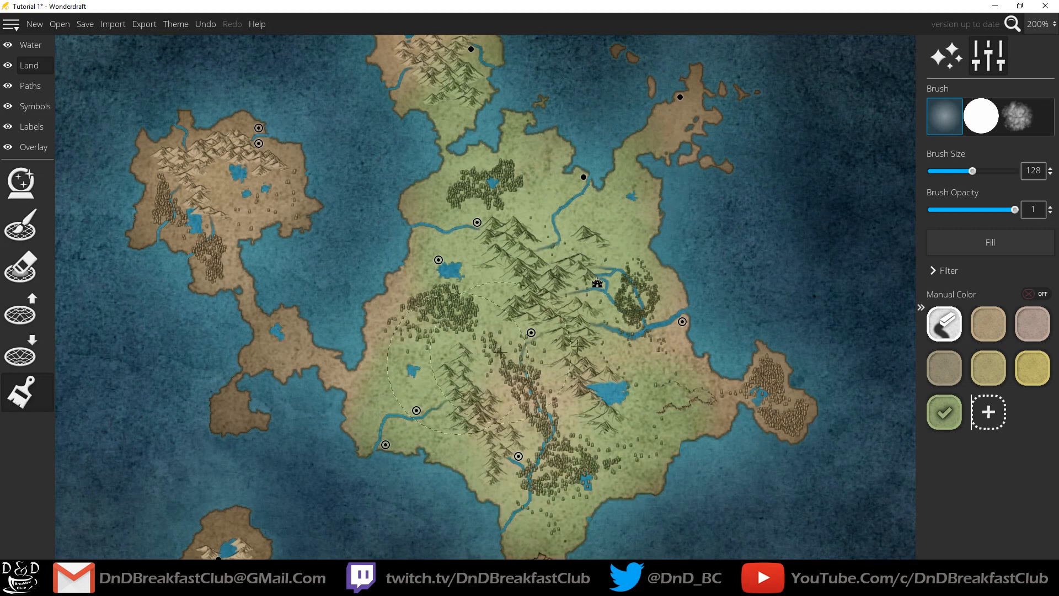
pyautogui.moveTo(259, 165)
pyautogui.mouseDown()
pyautogui.moveTo(182, 232)
pyautogui.moveTo(99, 135)
pyautogui.moveTo(203, 349)
pyautogui.mouseUp()
pyautogui.moveTo(399, 72); pyautogui.dragTo(453, 179)
# Step: Change the custom green swatch to c5cf83 and fill all land with it
pyautogui.rightClick(945, 413)
pyautogui.click(974, 420)
pyautogui.moveTo(506, 209)
pyautogui.mouseDown()
pyautogui.moveTo(501, 228)
pyautogui.moveTo(499, 190)
pyautogui.mouseUp()
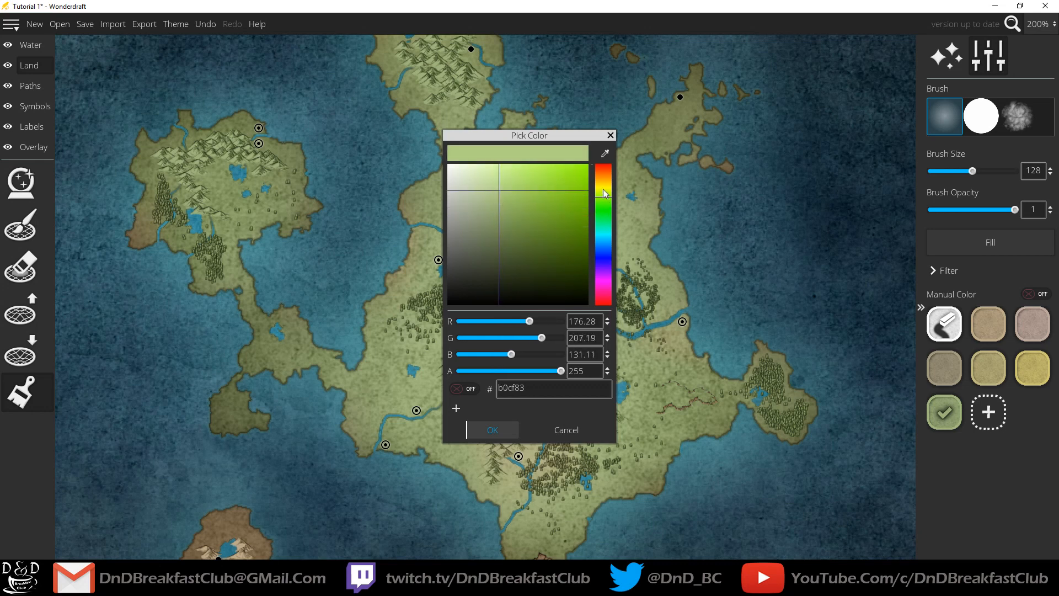
pyautogui.moveTo(605, 193); pyautogui.dragTo(604, 196)
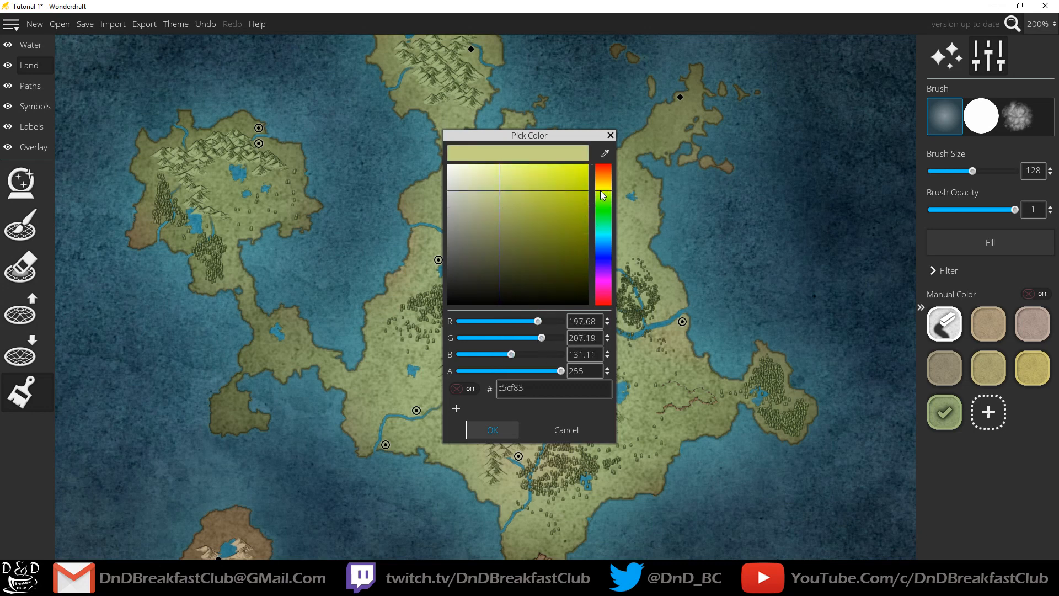
pyautogui.click(492, 430)
pyautogui.click(990, 242)
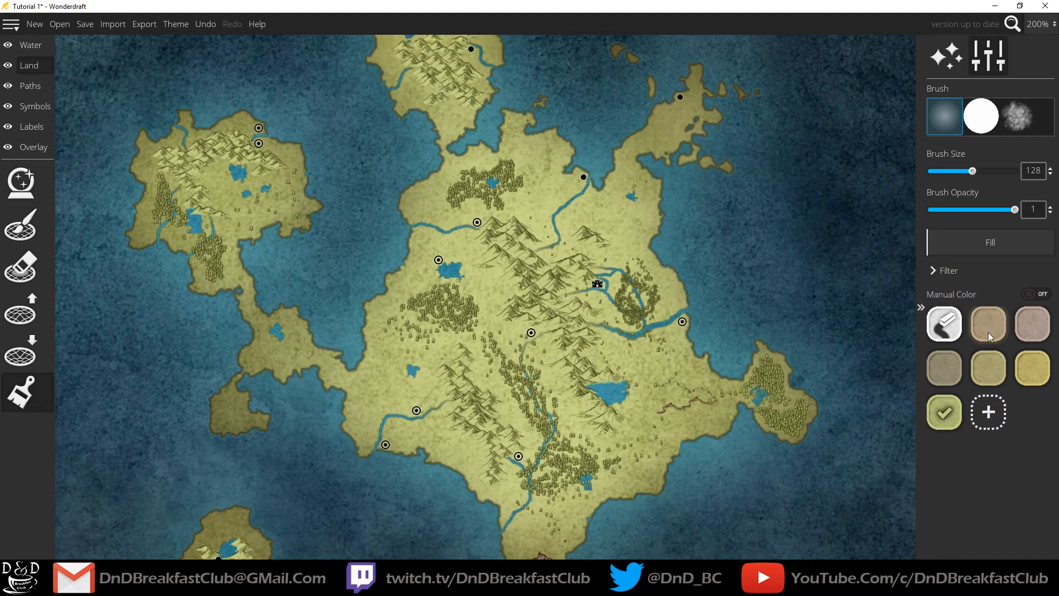
# Step: Try filling the land with the preset yellow and olive swatches
pyautogui.click(1033, 368)
pyautogui.click(990, 242)
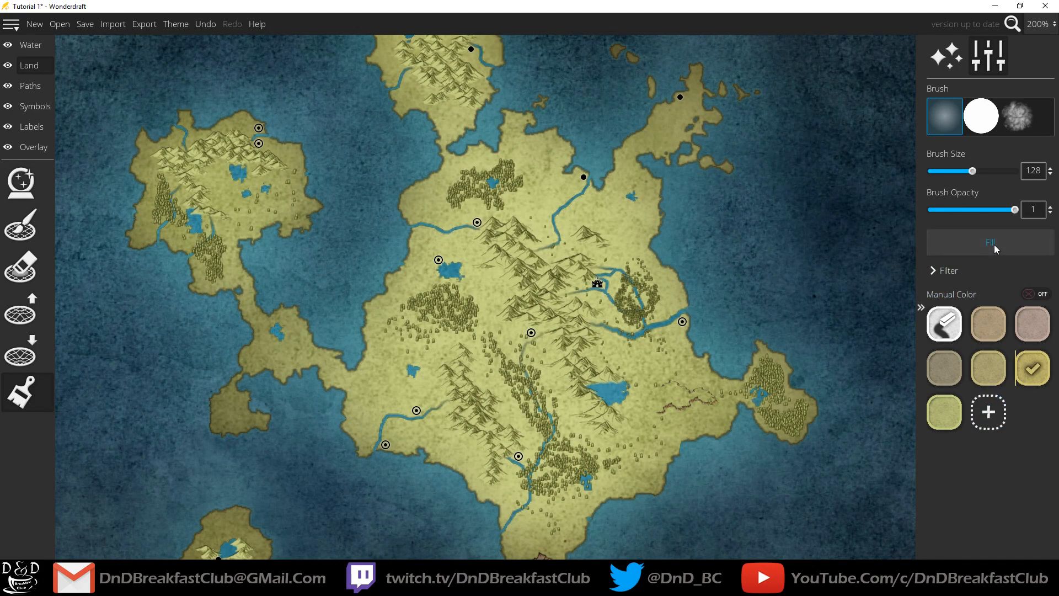
pyautogui.click(977, 371)
pyautogui.click(988, 246)
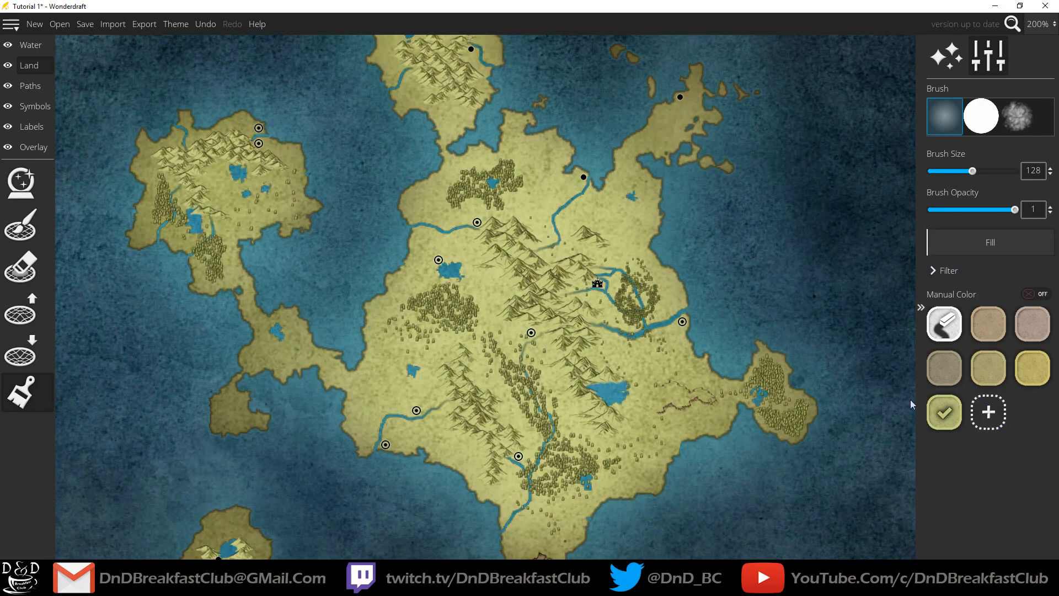
# Step: Add two more custom land swatches in the same c5cf83 colour
pyautogui.moveTo(780, 260); pyautogui.dragTo(744, 123)
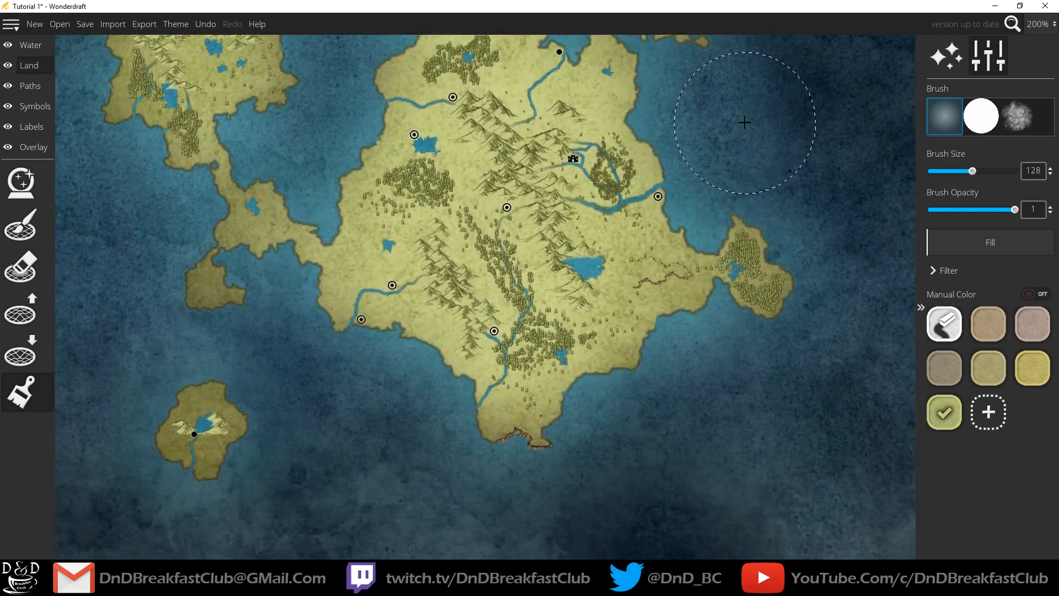
pyautogui.moveTo(674, 234)
pyautogui.mouseDown()
pyautogui.moveTo(577, 305)
pyautogui.moveTo(649, 296)
pyautogui.moveTo(748, 251)
pyautogui.moveTo(587, 341)
pyautogui.moveTo(652, 359)
pyautogui.mouseUp()
pyautogui.rightClick(957, 414)
pyautogui.click(991, 412)
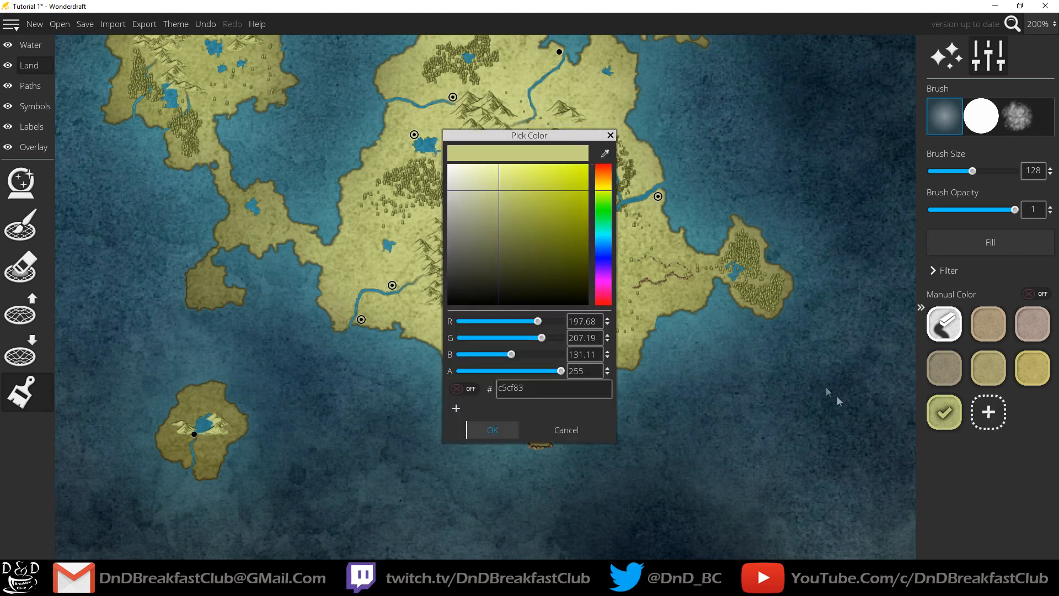
pyautogui.click(519, 426)
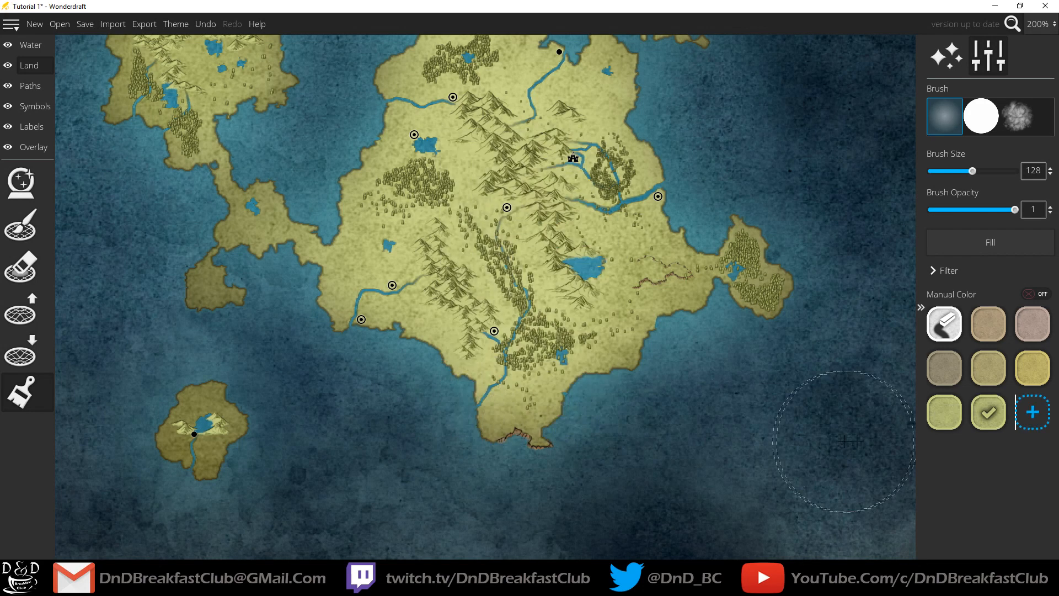
pyautogui.click(1032, 413)
pyautogui.click(497, 429)
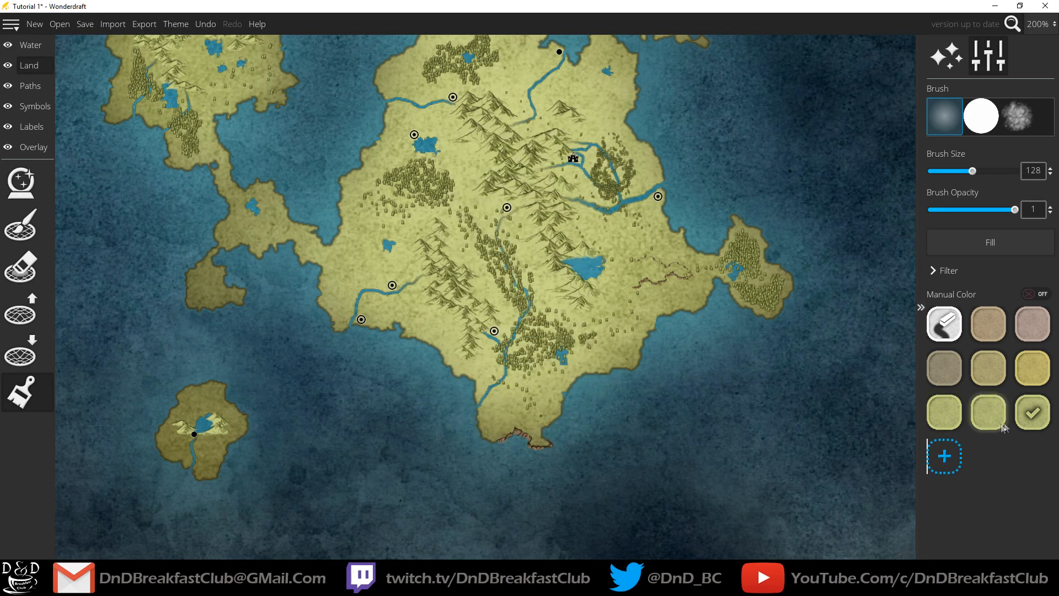
# Step: Change the second custom swatch to the darker green 92bc6f
pyautogui.rightClick(997, 409)
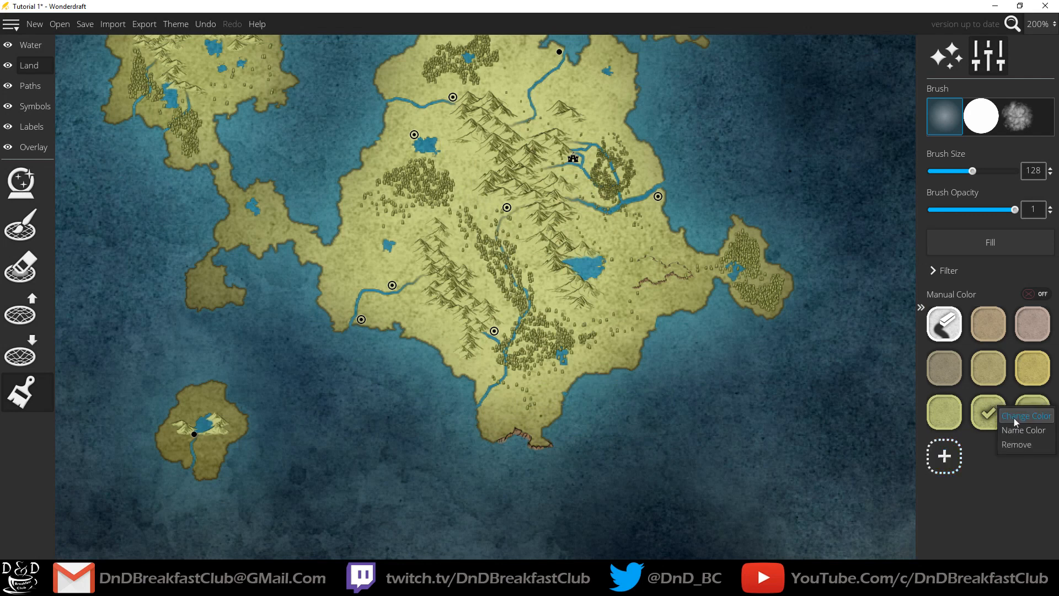
pyautogui.click(1018, 421)
pyautogui.moveTo(604, 210); pyautogui.dragTo(605, 205)
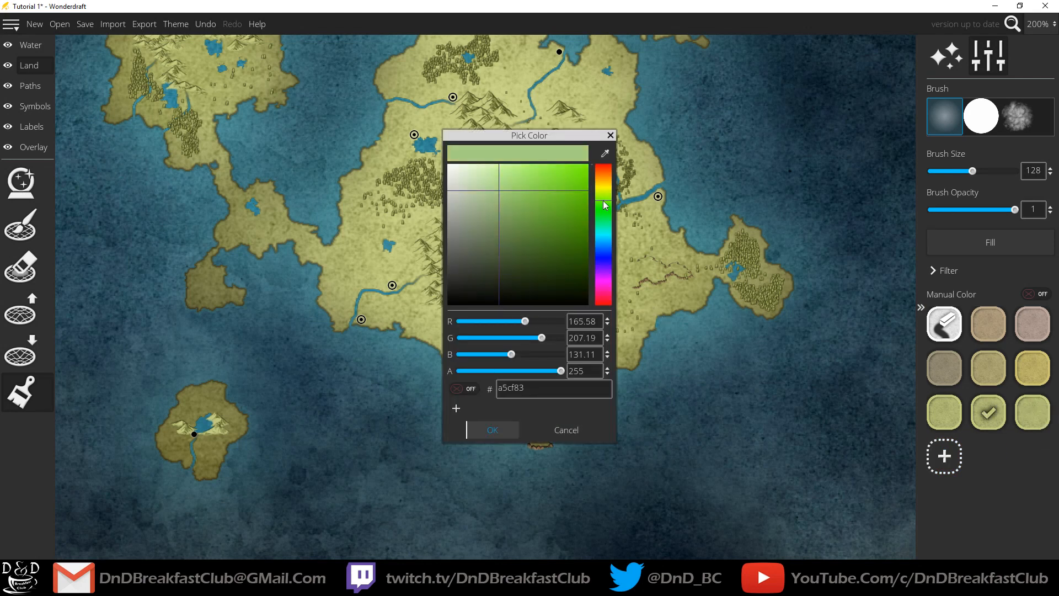
pyautogui.click(504, 202)
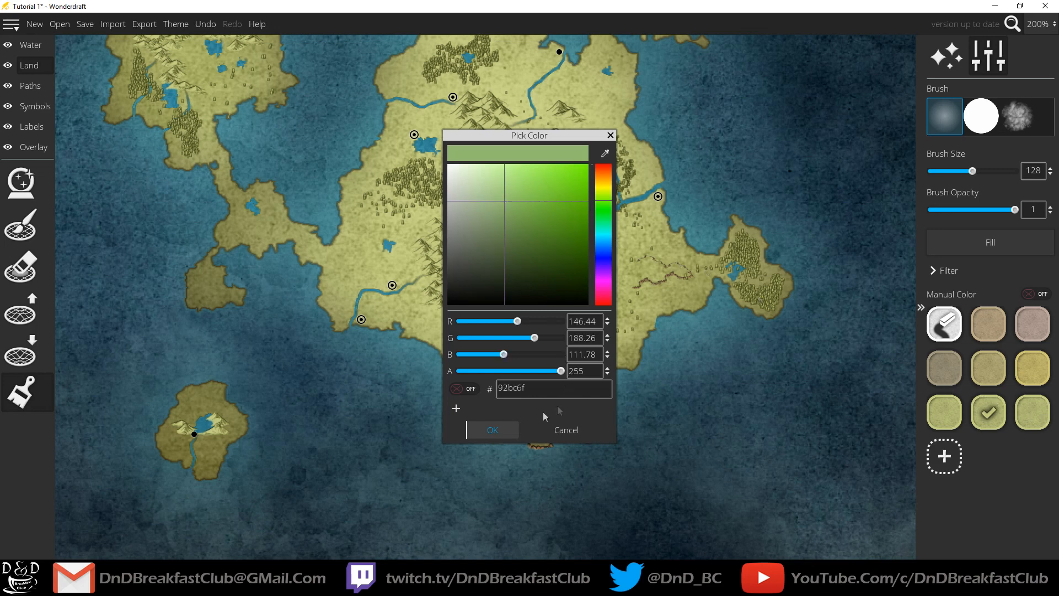
pyautogui.click(509, 431)
# Step: Add a fourth custom land swatch in the yellow-green colour c6d482
pyautogui.click(1039, 417)
pyautogui.click(921, 465)
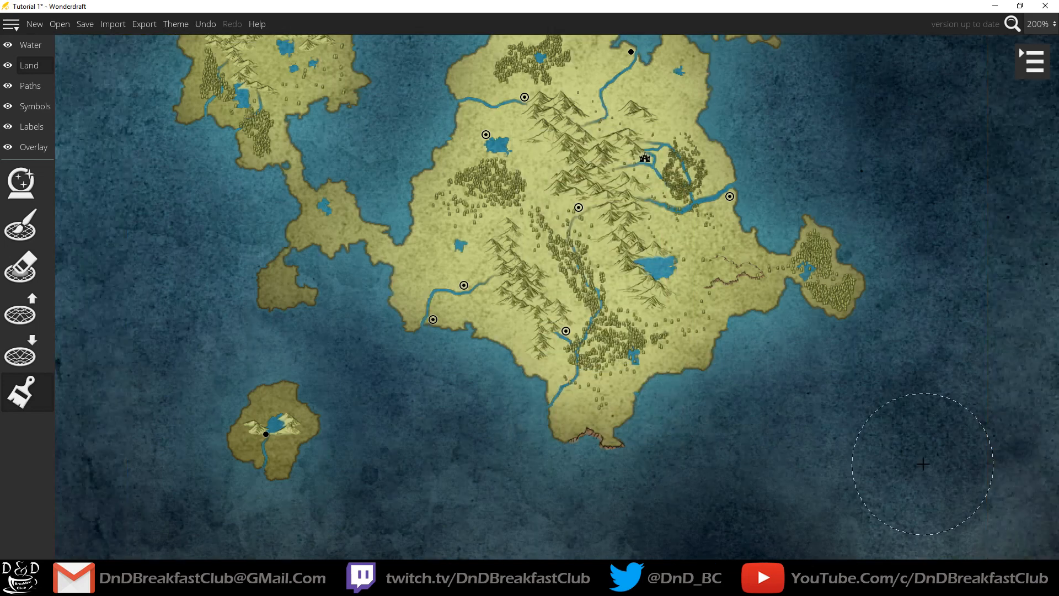
pyautogui.click(1033, 61)
pyautogui.click(959, 457)
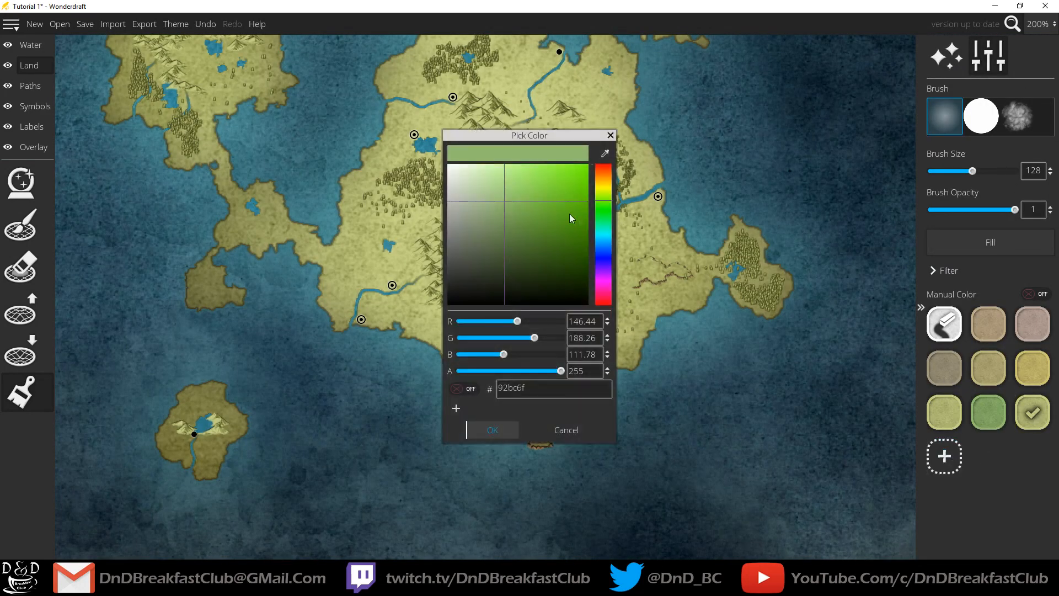
pyautogui.click(502, 188)
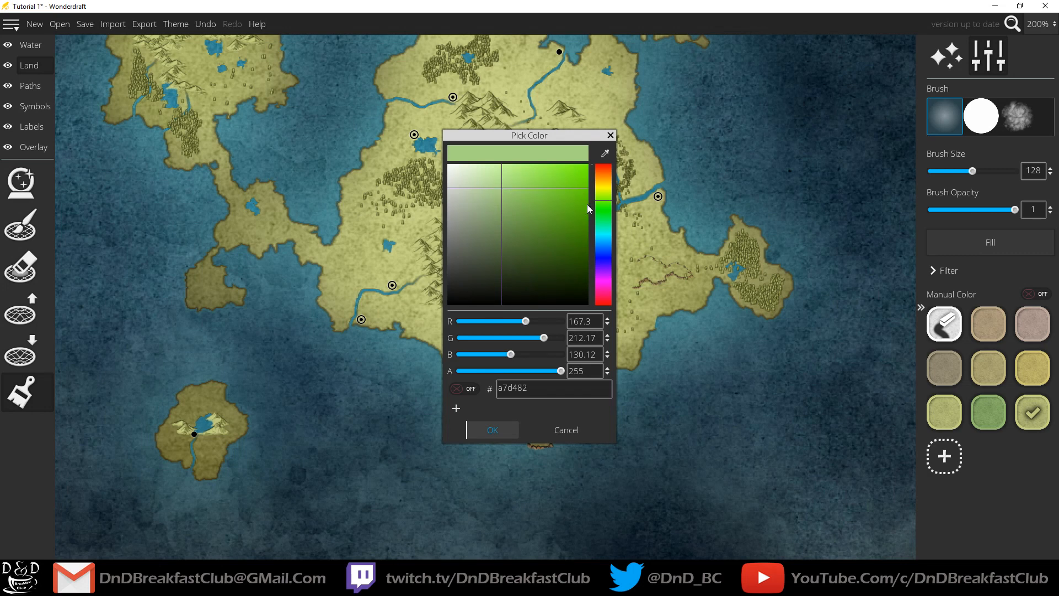
pyautogui.click(602, 193)
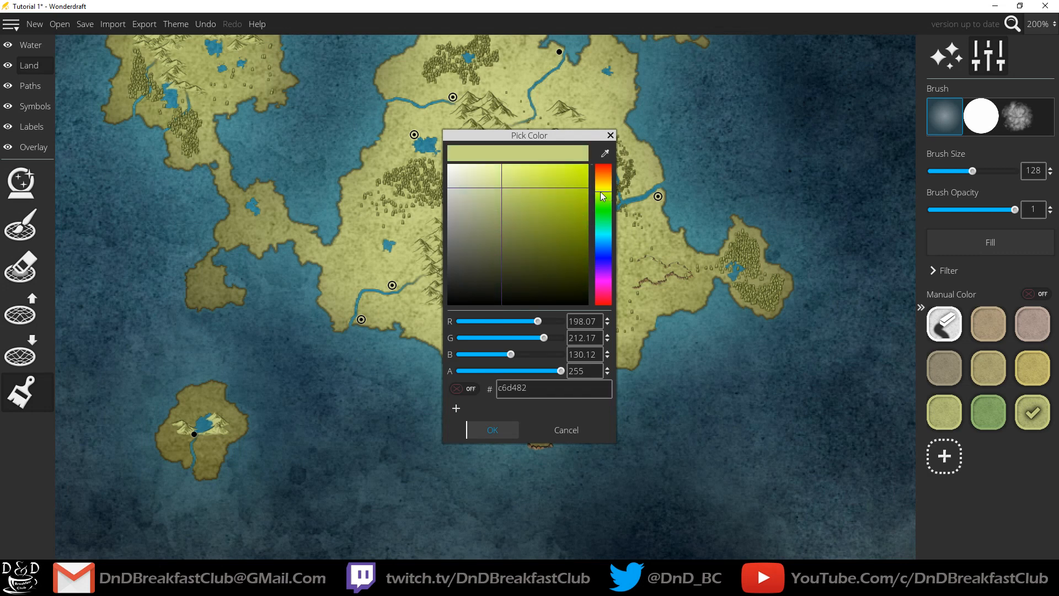
pyautogui.click(496, 437)
# Step: Reduce the land brush size to 40 for detail painting around the southern mountains
pyautogui.scroll(1, 542, 298)
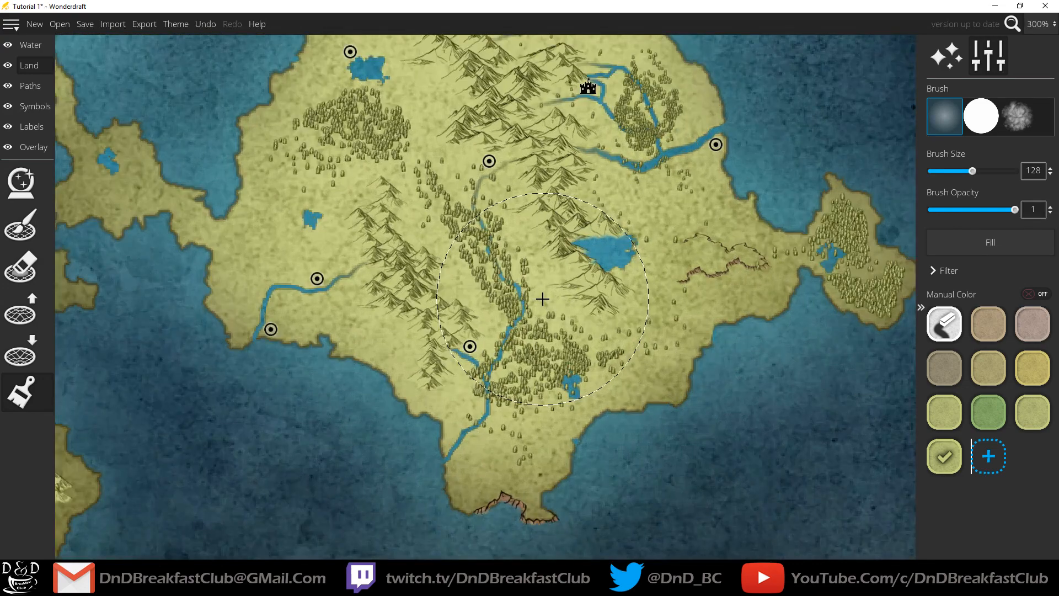
pyautogui.scroll(2, 542, 299)
pyautogui.keyDown('ctrl'); pyautogui.scroll(-5, 634, 309); pyautogui.keyUp('ctrl')
pyautogui.keyDown('ctrl'); pyautogui.scroll(-1, 634, 309); pyautogui.keyUp('ctrl')
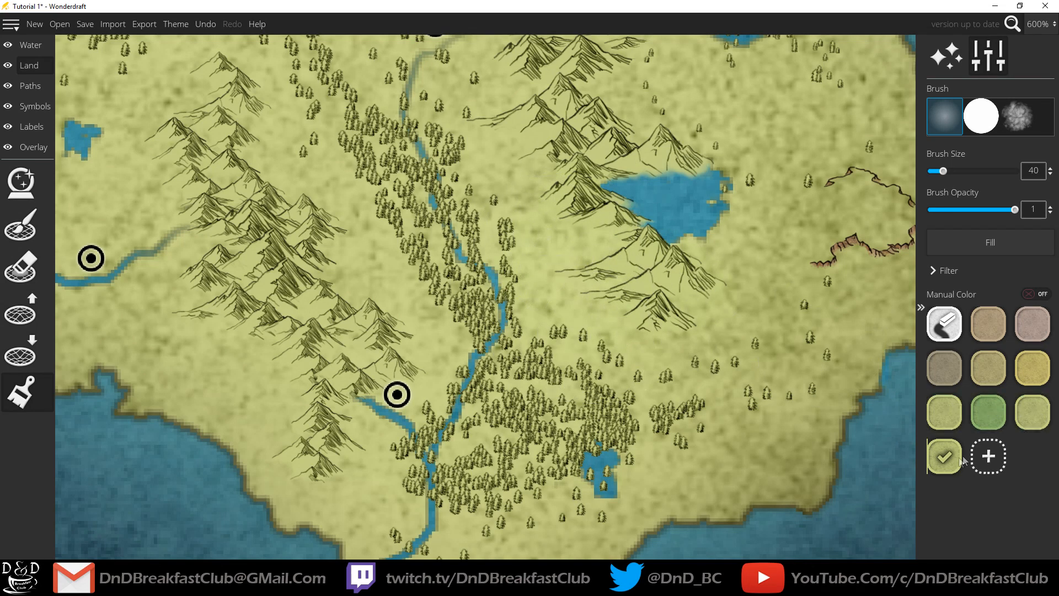
# Step: Change the third custom swatch to d4d56e and try a stroke over the mountains near the eastern lake
pyautogui.click(1032, 418)
pyautogui.rightClick(1032, 418)
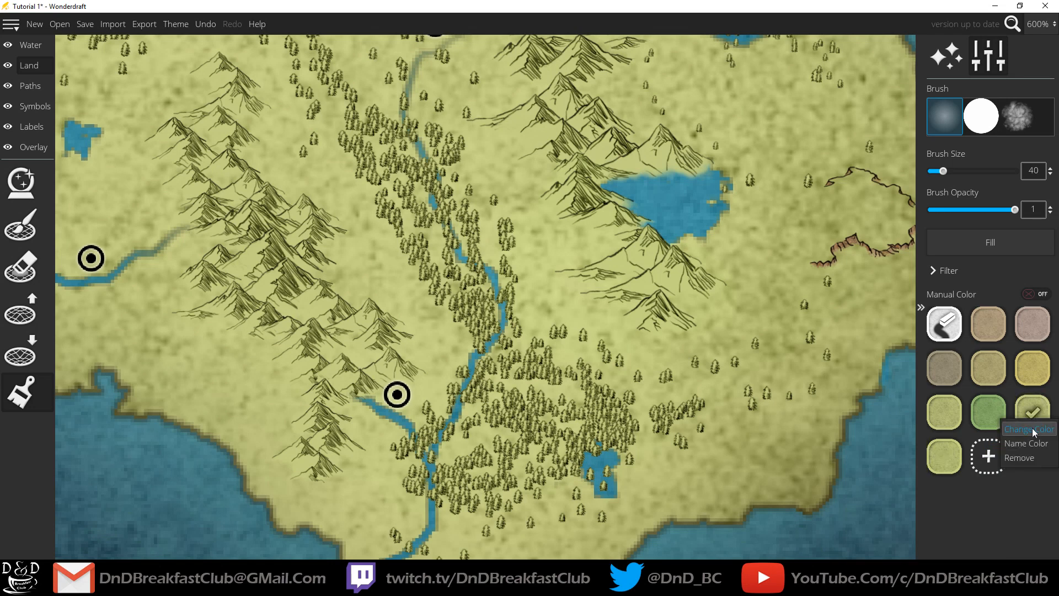
pyautogui.click(1031, 429)
pyautogui.moveTo(498, 184); pyautogui.dragTo(545, 191)
pyautogui.click(607, 188)
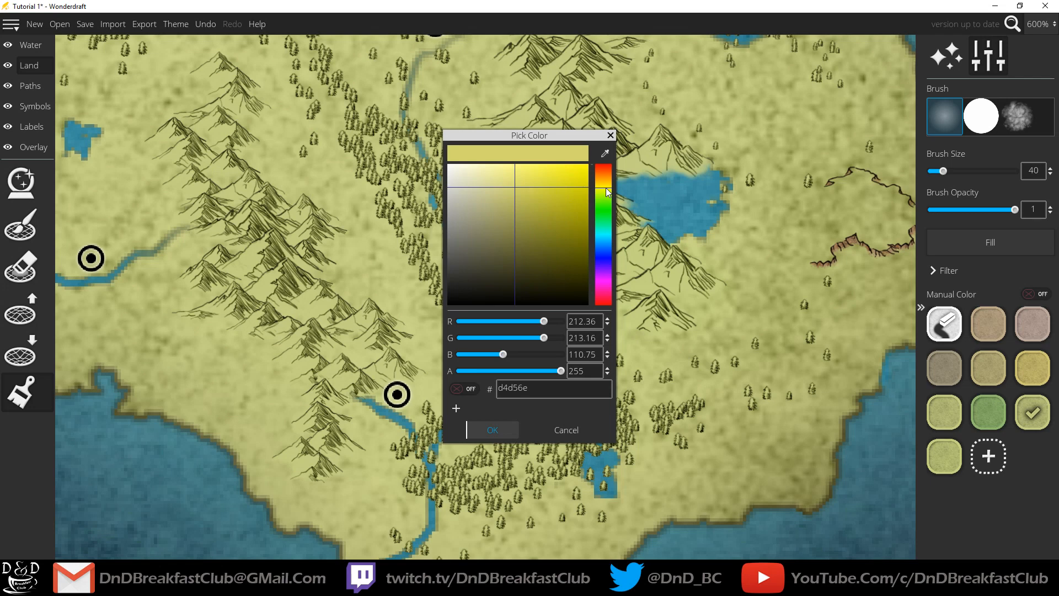
pyautogui.click(489, 429)
pyautogui.moveTo(684, 276)
pyautogui.mouseDown()
pyautogui.moveTo(659, 287)
pyautogui.moveTo(618, 254)
pyautogui.moveTo(697, 186)
pyautogui.mouseUp()
pyautogui.hotkey('ctrl', 'z')
# Step: Recolour the third custom swatch to c6d57f
pyautogui.click(1027, 421)
pyautogui.click(571, 176)
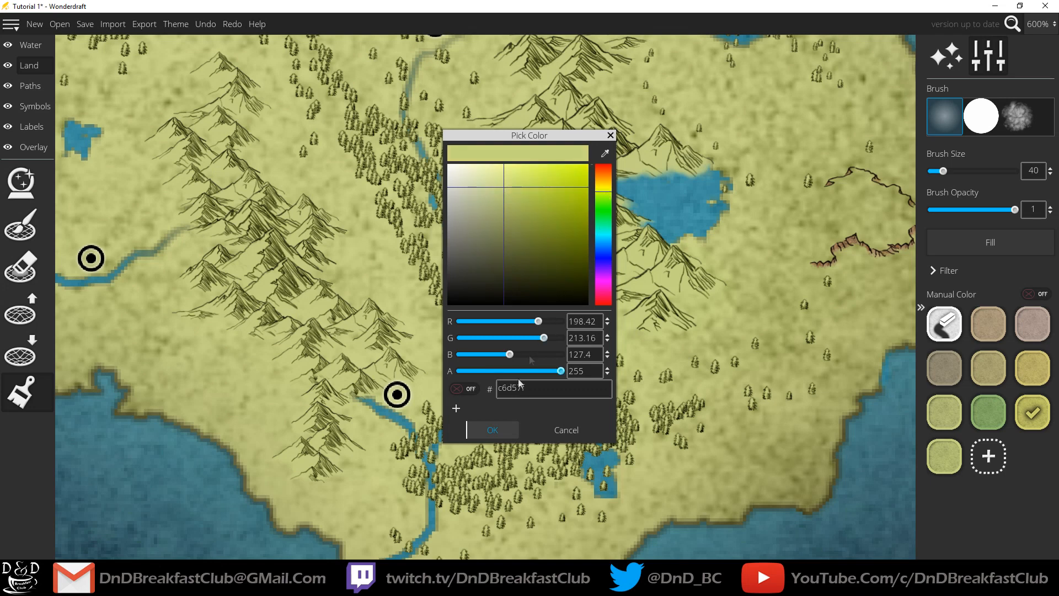
pyautogui.click(493, 430)
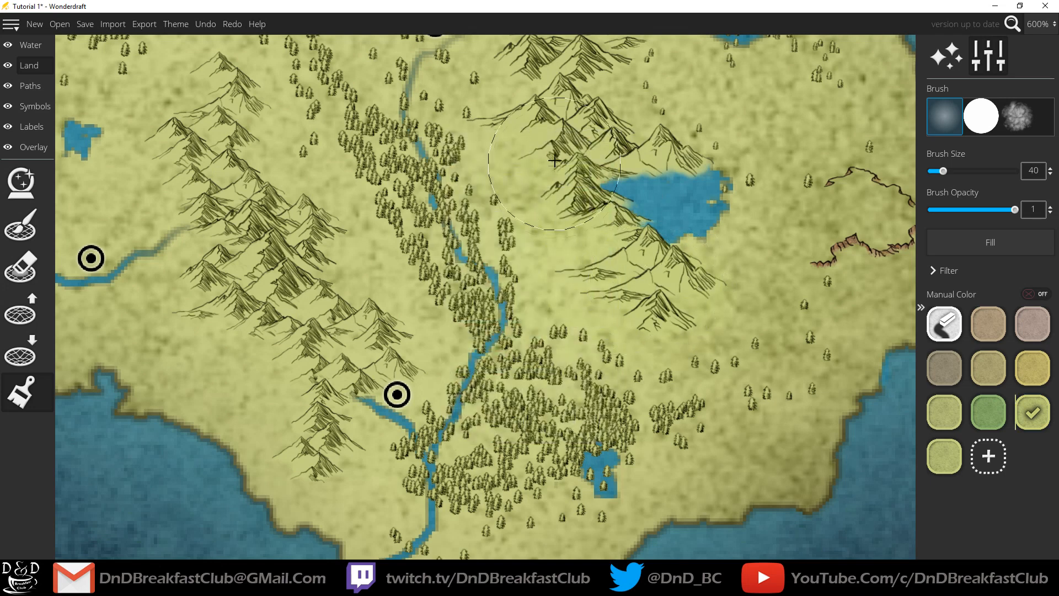
# Step: Paint the ground beneath the main continent's mountain ranges with the preset olive-tan swatch
pyautogui.click(989, 368)
pyautogui.moveTo(634, 275)
pyautogui.mouseDown()
pyautogui.moveTo(667, 281)
pyautogui.moveTo(606, 197)
pyautogui.moveTo(624, 177)
pyautogui.mouseUp()
pyautogui.moveTo(639, 212); pyautogui.dragTo(669, 341)
pyautogui.moveTo(664, 302)
pyautogui.mouseDown()
pyautogui.moveTo(665, 280)
pyautogui.moveTo(665, 289)
pyautogui.moveTo(593, 244)
pyautogui.moveTo(580, 169)
pyautogui.mouseUp()
pyautogui.moveTo(579, 168); pyautogui.dragTo(608, 307)
pyautogui.moveTo(617, 269)
pyautogui.mouseDown()
pyautogui.moveTo(633, 263)
pyautogui.moveTo(537, 226)
pyautogui.moveTo(450, 221)
pyautogui.moveTo(544, 160)
pyautogui.moveTo(568, 130)
pyautogui.moveTo(608, 137)
pyautogui.mouseUp()
pyautogui.moveTo(494, 205); pyautogui.dragTo(544, 344)
pyautogui.moveTo(528, 271)
pyautogui.mouseDown()
pyautogui.moveTo(439, 151)
pyautogui.moveTo(510, 138)
pyautogui.mouseUp()
# Step: Paint the mountain areas of the northern peninsula and the western island with the same preset swatch
pyautogui.moveTo(704, 145)
pyautogui.mouseDown()
pyautogui.moveTo(730, 154)
pyautogui.moveTo(833, 431)
pyautogui.mouseUp()
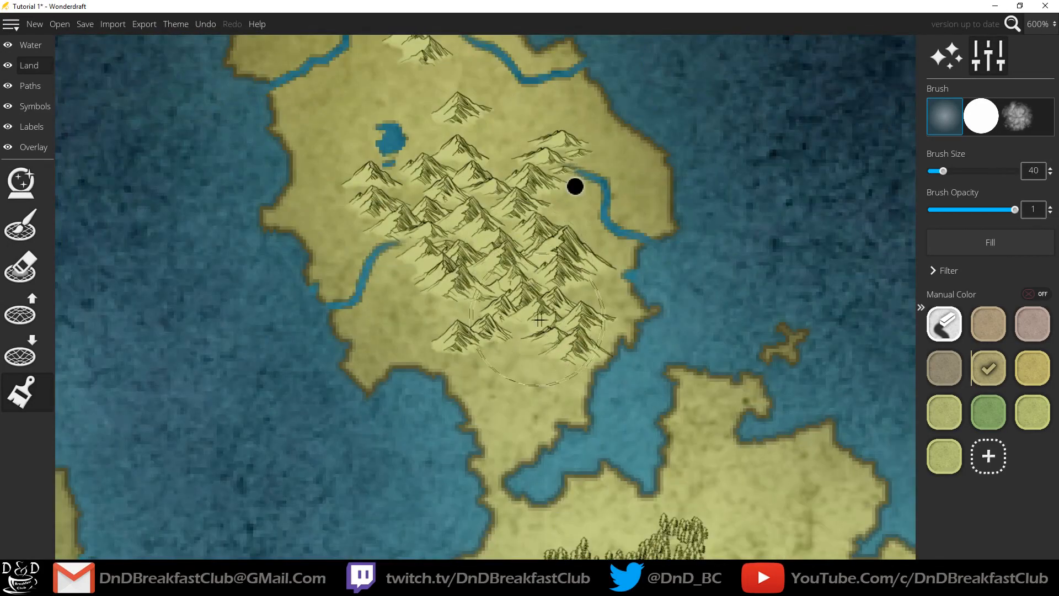
pyautogui.moveTo(579, 342)
pyautogui.mouseDown()
pyautogui.moveTo(419, 182)
pyautogui.moveTo(530, 158)
pyautogui.moveTo(464, 111)
pyautogui.mouseUp()
pyautogui.moveTo(427, 86)
pyautogui.mouseDown()
pyautogui.moveTo(499, 303)
pyautogui.moveTo(441, 182)
pyautogui.mouseUp()
pyautogui.moveTo(441, 182); pyautogui.dragTo(509, 341)
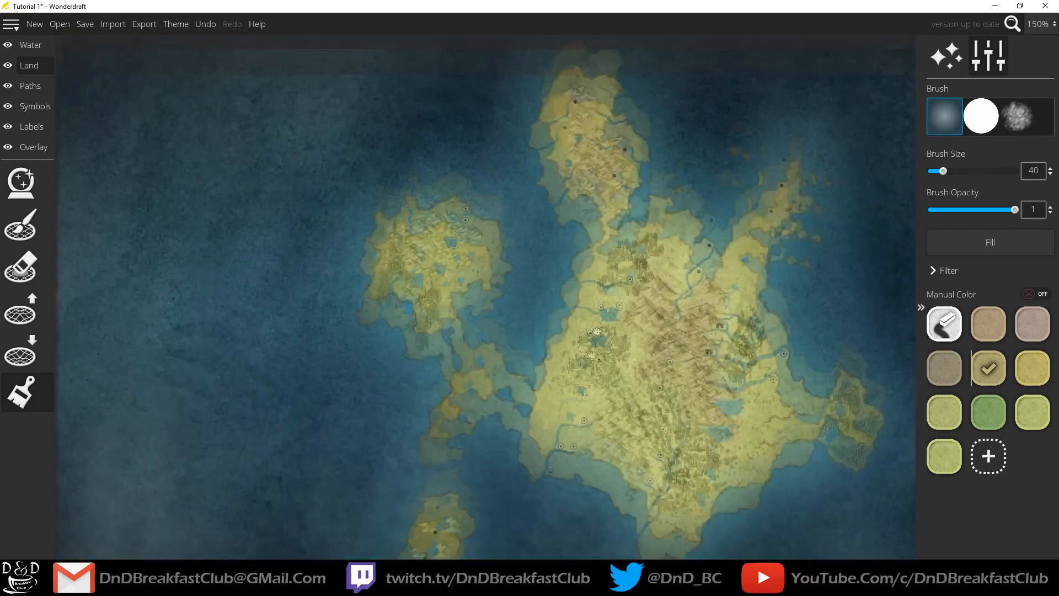
pyautogui.moveTo(623, 375)
pyautogui.mouseDown()
pyautogui.moveTo(602, 332)
pyautogui.moveTo(616, 288)
pyautogui.moveTo(529, 168)
pyautogui.moveTo(537, 112)
pyautogui.mouseUp()
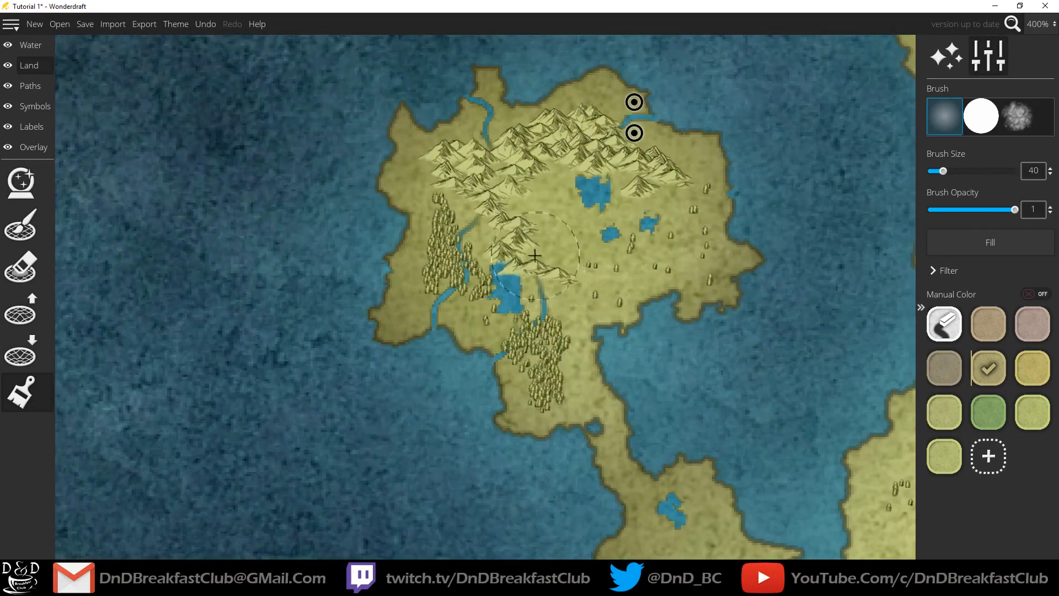
pyautogui.moveTo(530, 260)
pyautogui.mouseDown()
pyautogui.moveTo(507, 193)
pyautogui.moveTo(575, 140)
pyautogui.moveTo(679, 160)
pyautogui.mouseUp()
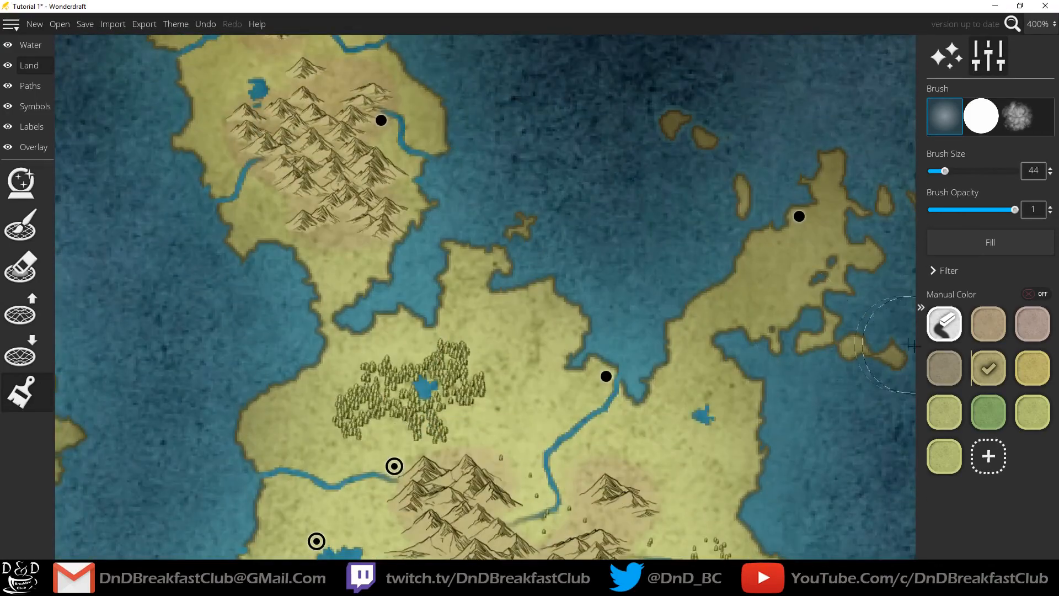
# Step: Try painting the northern forest of the main continent with the darker green custom swatch
pyautogui.click(988, 411)
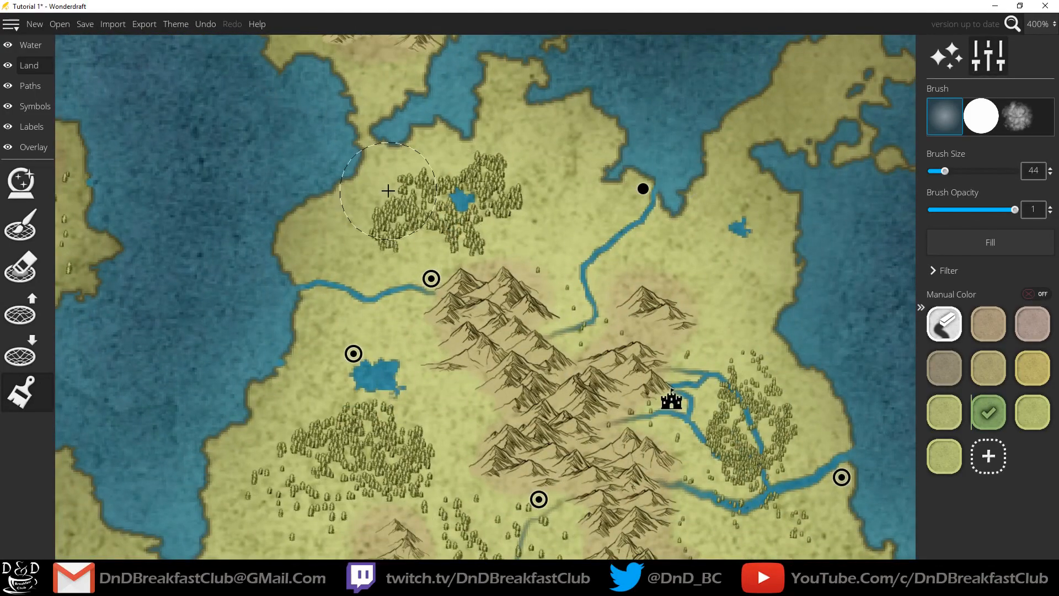
pyautogui.moveTo(390, 190)
pyautogui.mouseDown()
pyautogui.moveTo(385, 230)
pyautogui.moveTo(449, 196)
pyautogui.mouseUp()
pyautogui.hotkey('ctrl', 'z')
# Step: Change the darker green custom swatch to 98ca6e
pyautogui.rightClick(985, 409)
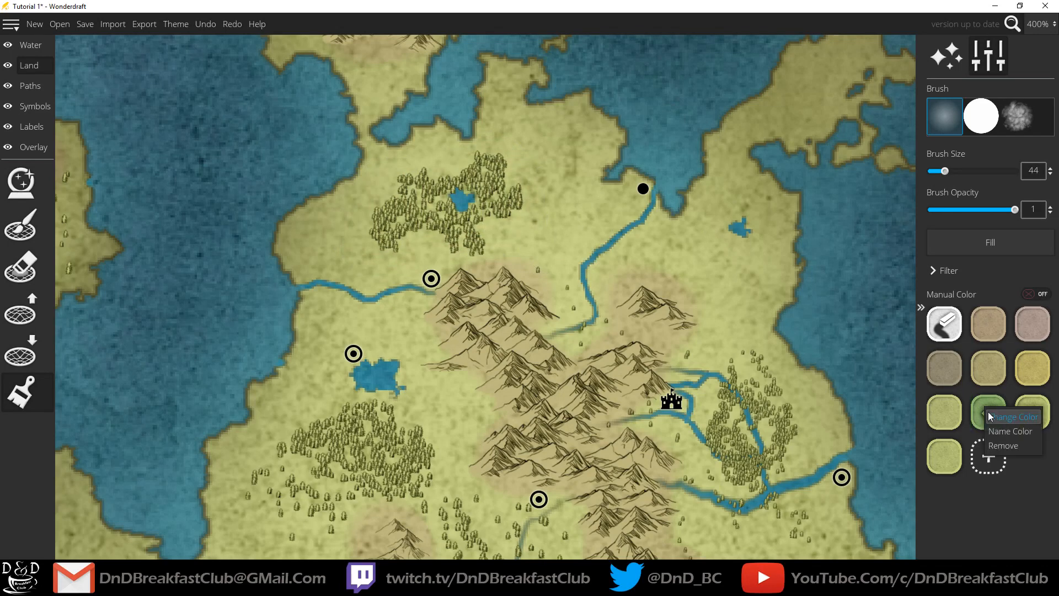
pyautogui.click(1001, 419)
pyautogui.click(512, 193)
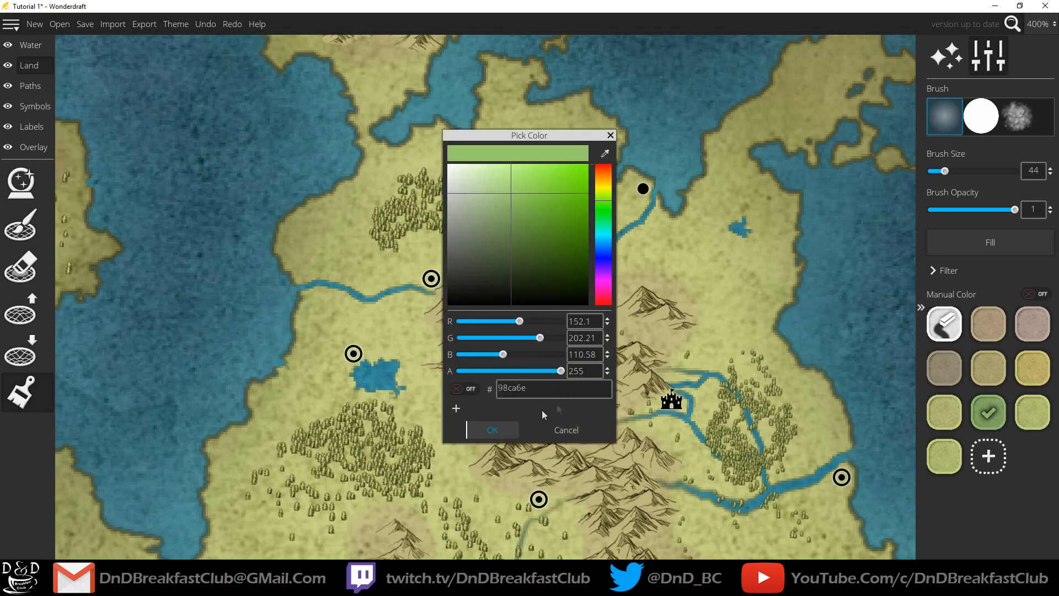
pyautogui.click(492, 430)
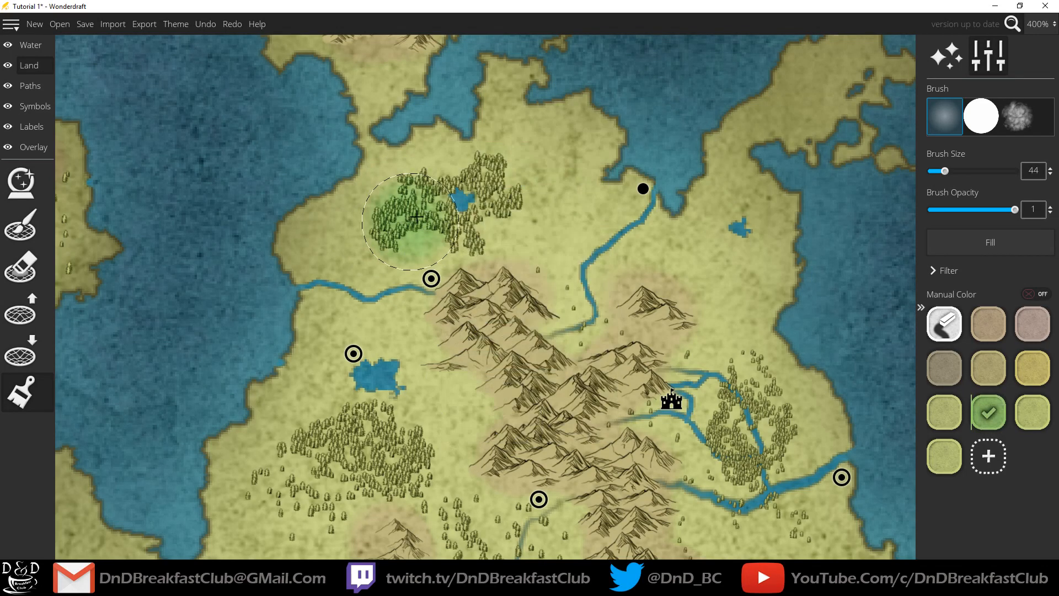
# Step: Change the green forest swatch to a6d580 and try it over the main continent's northern forest
pyautogui.rightClick(995, 419)
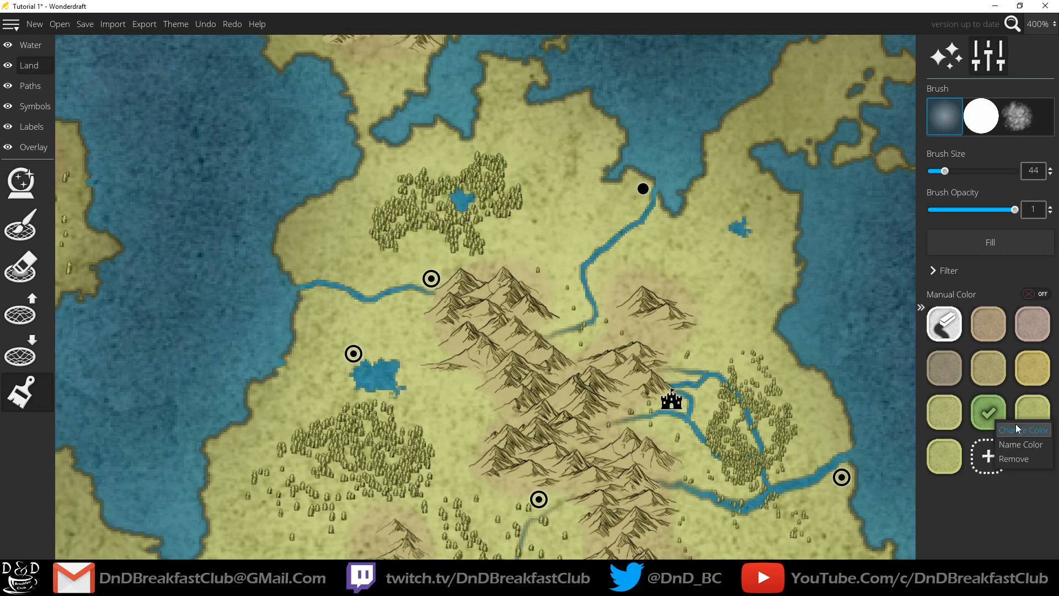
pyautogui.click(1015, 426)
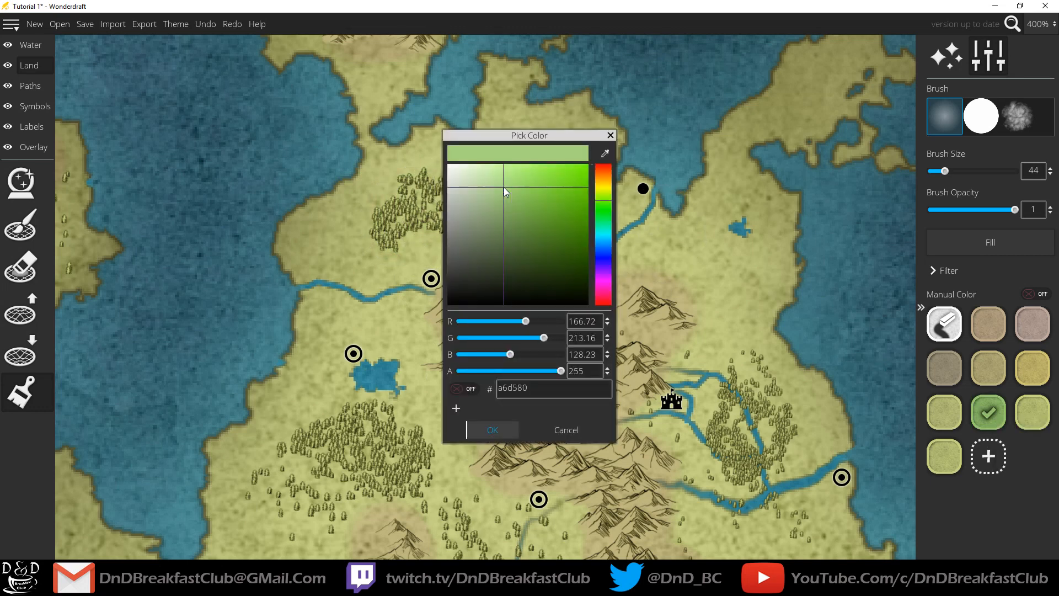
pyautogui.click(493, 430)
pyautogui.moveTo(483, 204); pyautogui.dragTo(409, 213)
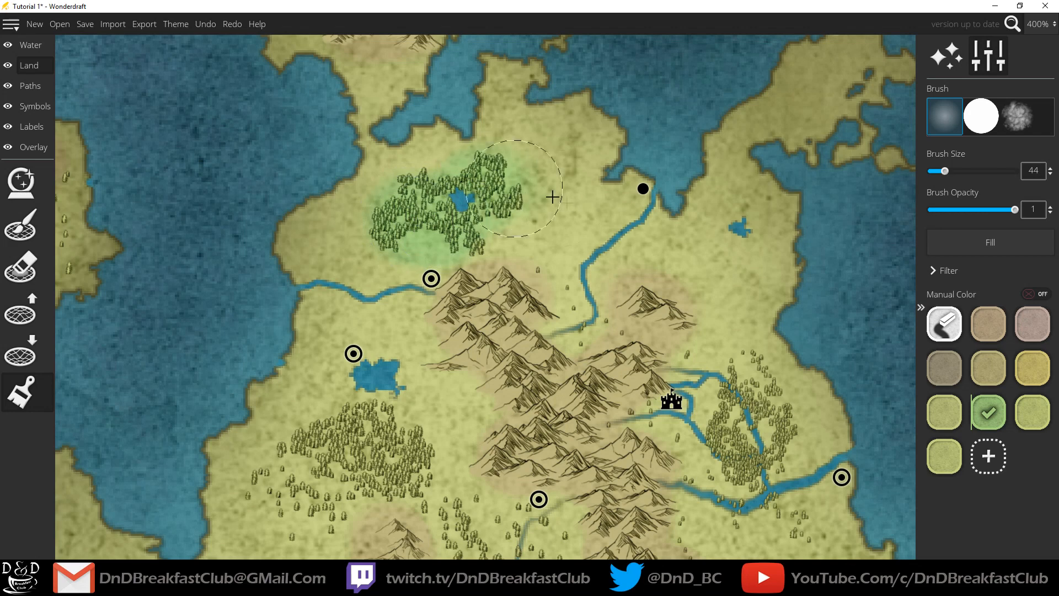
# Step: Resample the green forest swatch from the land colour, shift its hue to b3cf83 and try it over the main continent's northern forest
pyautogui.rightClick(993, 408)
pyautogui.click(1002, 420)
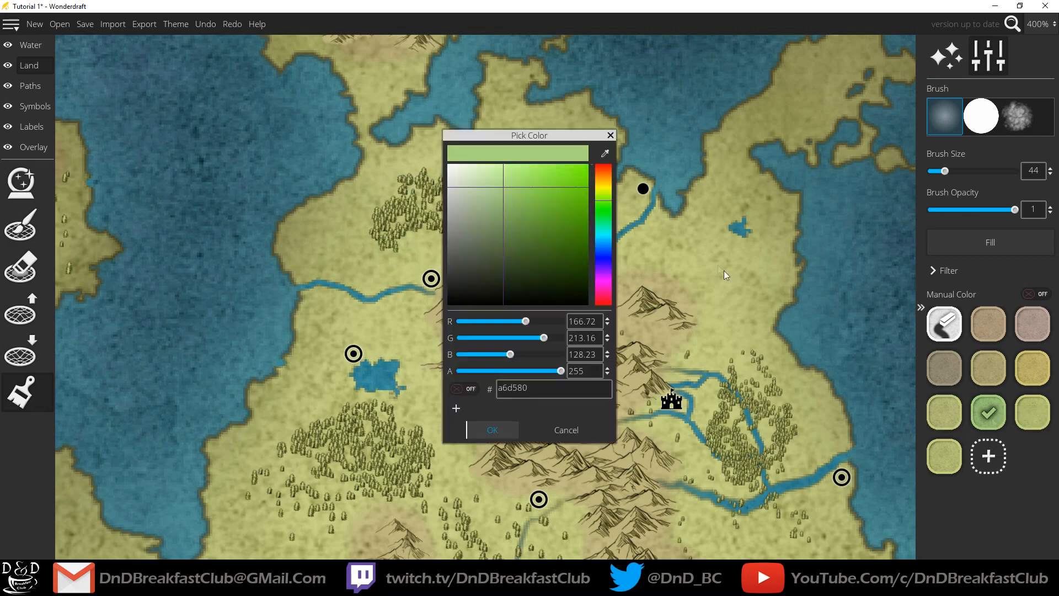
pyautogui.click(601, 154)
pyautogui.click(707, 284)
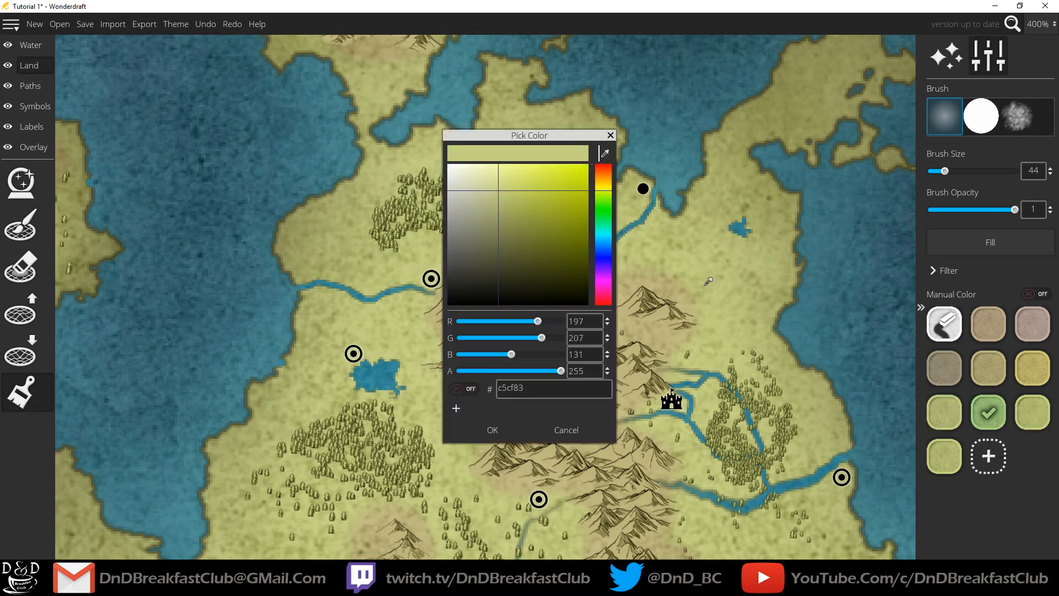
pyautogui.moveTo(599, 201); pyautogui.dragTo(603, 197)
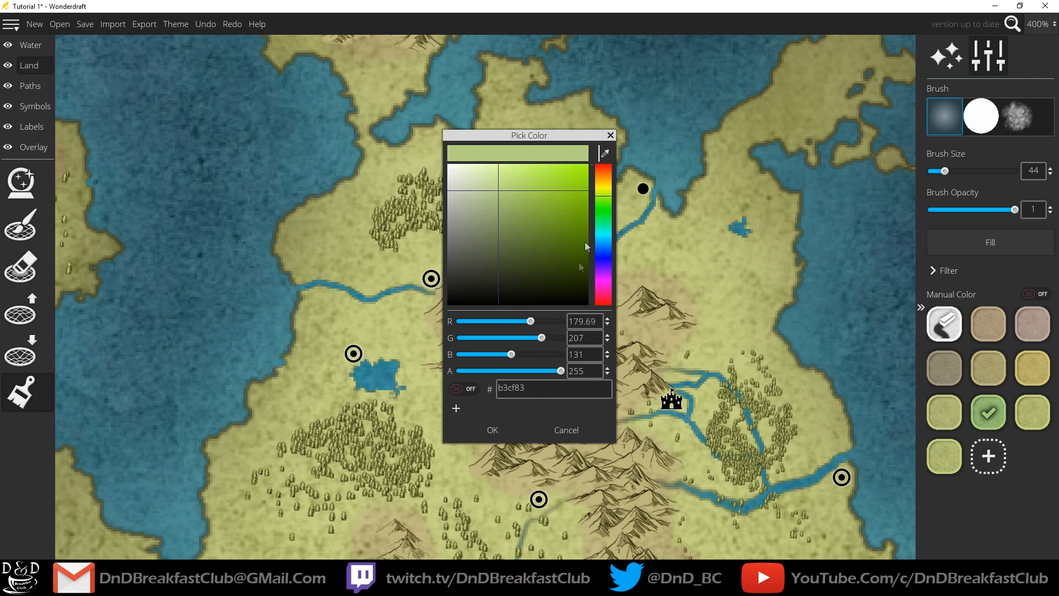
pyautogui.click(493, 433)
pyautogui.moveTo(450, 243)
pyautogui.mouseDown()
pyautogui.moveTo(450, 212)
pyautogui.moveTo(487, 178)
pyautogui.mouseUp()
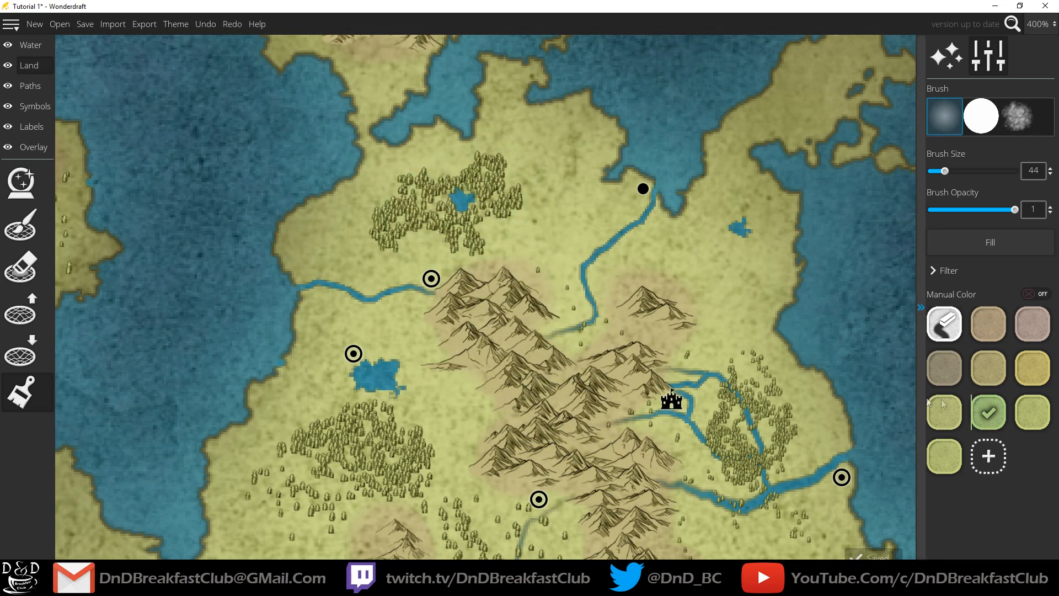
# Step: Set the green forest swatch to 9ab974 and paint the main continent's northern forest with it
pyautogui.click(989, 412)
pyautogui.moveTo(496, 191)
pyautogui.mouseDown()
pyautogui.moveTo(498, 230)
pyautogui.moveTo(491, 201)
pyautogui.moveTo(515, 199)
pyautogui.moveTo(501, 203)
pyautogui.mouseUp()
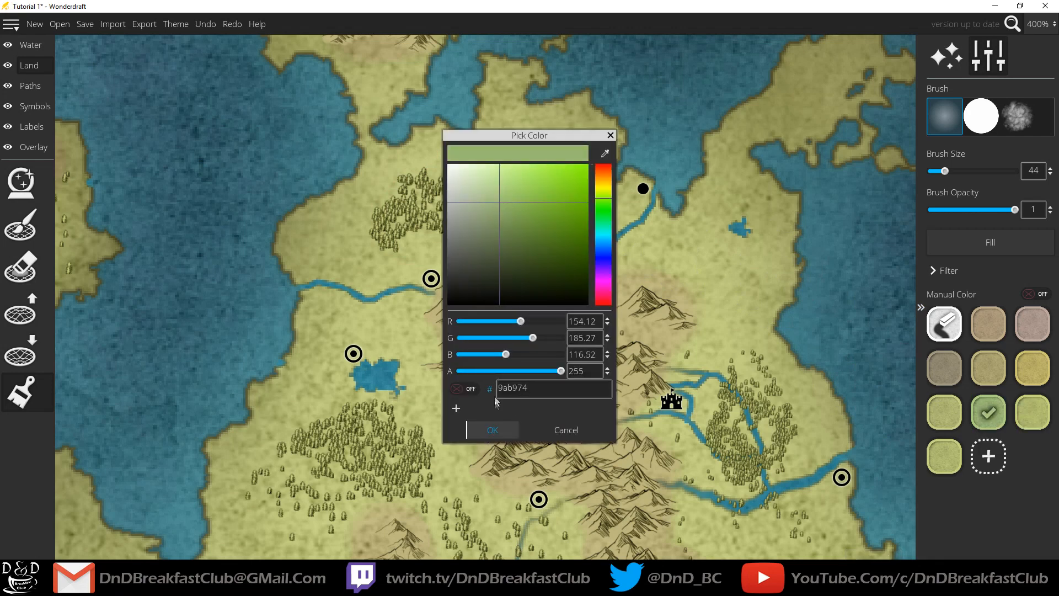
pyautogui.click(493, 430)
pyautogui.moveTo(430, 218)
pyautogui.mouseDown()
pyautogui.moveTo(419, 213)
pyautogui.moveTo(497, 188)
pyautogui.mouseUp()
# Step: Paint the remaining forests of the main continent and its eastern peninsula with the green swatch, using brush size 40
pyautogui.moveTo(742, 425)
pyautogui.mouseDown()
pyautogui.moveTo(744, 468)
pyautogui.moveTo(747, 213)
pyautogui.mouseUp()
pyautogui.scroll(-1, 739, 455)
pyautogui.moveTo(353, 211)
pyautogui.mouseDown()
pyautogui.moveTo(302, 236)
pyautogui.moveTo(379, 203)
pyautogui.moveTo(413, 234)
pyautogui.mouseUp()
pyautogui.moveTo(461, 310)
pyautogui.mouseDown()
pyautogui.moveTo(519, 347)
pyautogui.moveTo(559, 471)
pyautogui.moveTo(448, 263)
pyautogui.moveTo(439, 326)
pyautogui.moveTo(560, 308)
pyautogui.moveTo(571, 284)
pyautogui.moveTo(642, 291)
pyautogui.mouseUp()
pyautogui.moveTo(803, 160); pyautogui.dragTo(486, 392)
pyautogui.moveTo(571, 374)
pyautogui.mouseDown()
pyautogui.moveTo(587, 365)
pyautogui.moveTo(601, 440)
pyautogui.moveTo(640, 431)
pyautogui.mouseUp()
pyautogui.moveTo(330, 400); pyautogui.dragTo(750, 129)
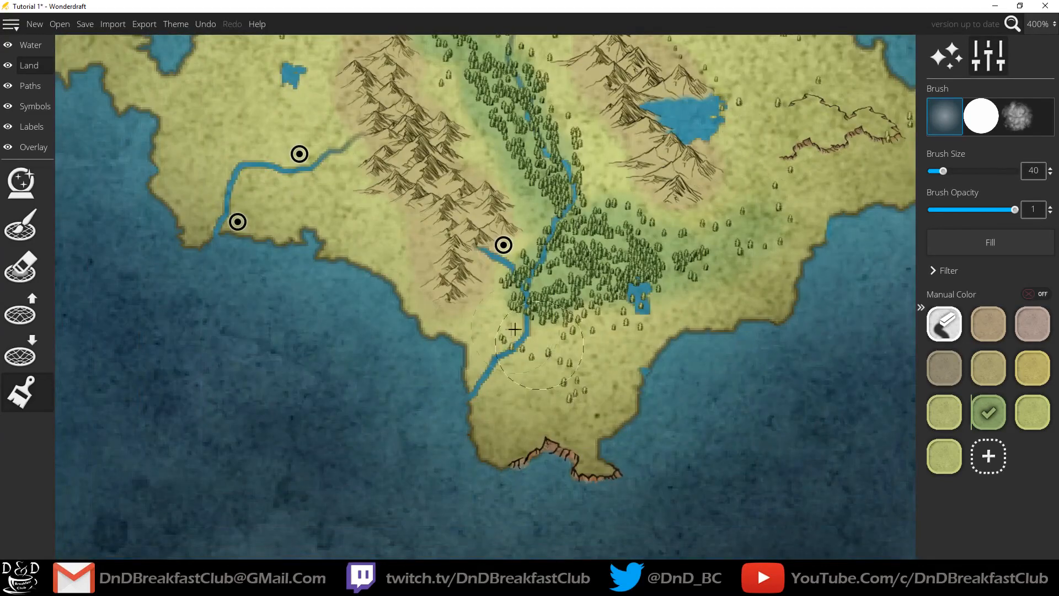
pyautogui.moveTo(527, 337); pyautogui.dragTo(572, 409)
# Step: Paint the forested areas of the western island with the green forest swatch
pyautogui.moveTo(284, 226); pyautogui.dragTo(625, 418)
pyautogui.moveTo(300, 171); pyautogui.dragTo(513, 457)
pyautogui.moveTo(433, 357); pyautogui.dragTo(445, 288)
pyautogui.moveTo(370, 243); pyautogui.dragTo(352, 189)
pyautogui.moveTo(508, 212)
pyautogui.mouseDown()
pyautogui.moveTo(507, 358)
pyautogui.moveTo(485, 406)
pyautogui.mouseUp()
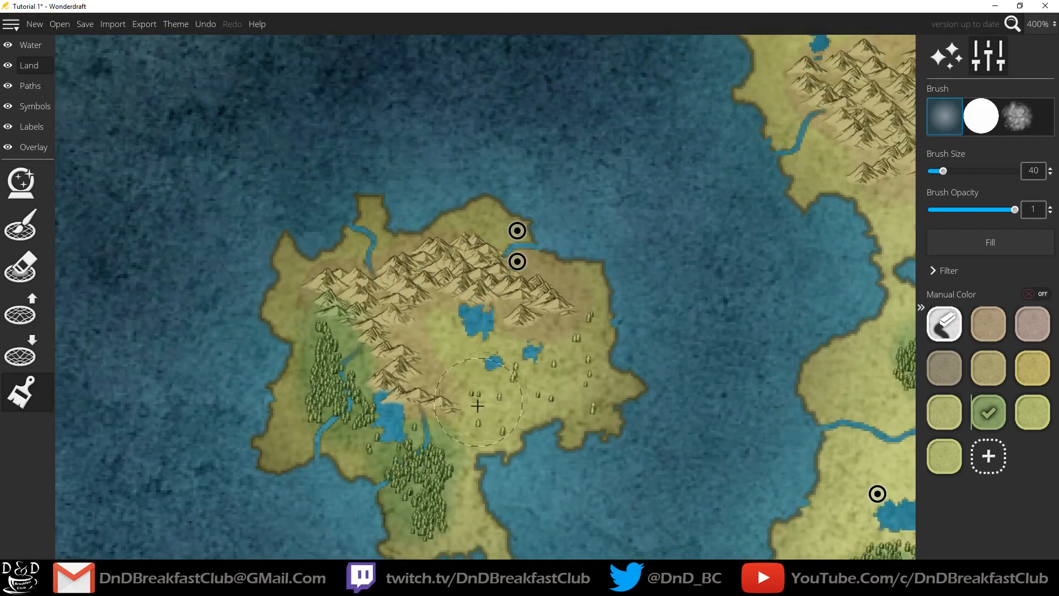
# Step: Place tree symbols at scale 10 and placement rate 1.2 on the southern and northern parts of the small southwestern island
pyautogui.moveTo(717, 378); pyautogui.dragTo(331, 558)
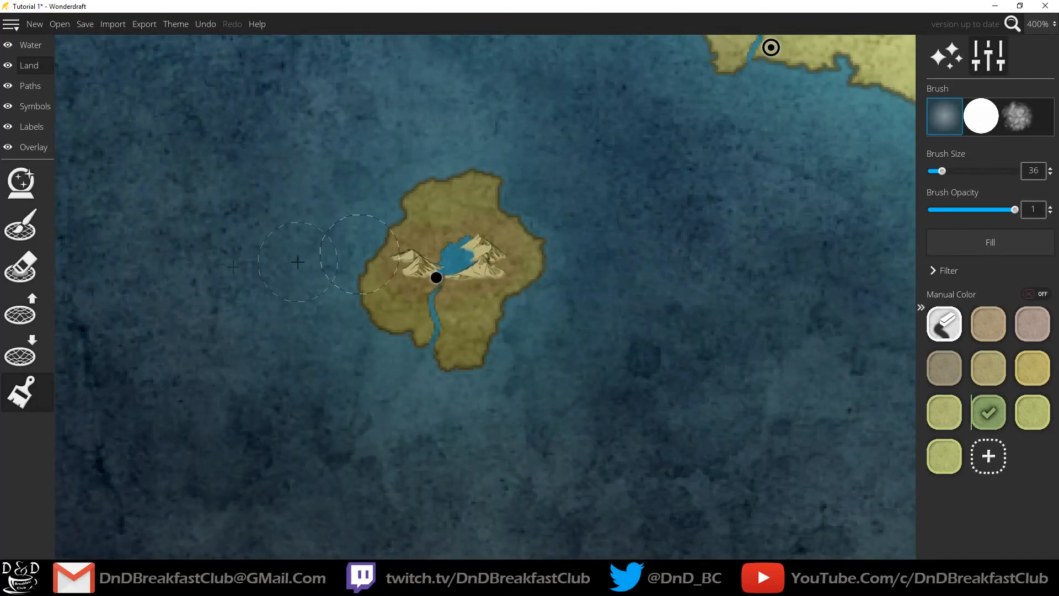
pyautogui.click(35, 109)
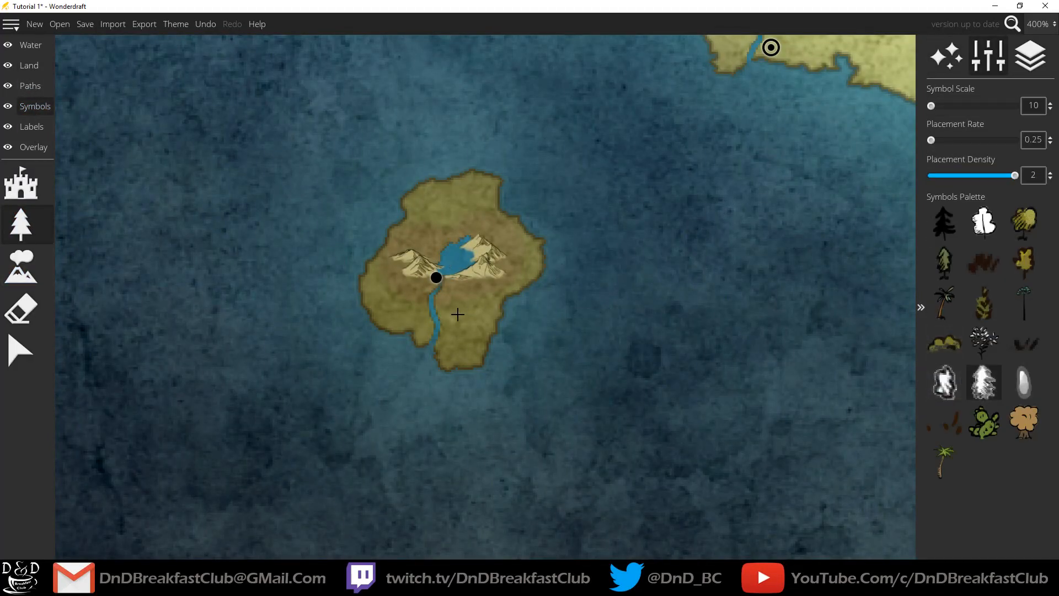
pyautogui.scroll(2, 458, 314)
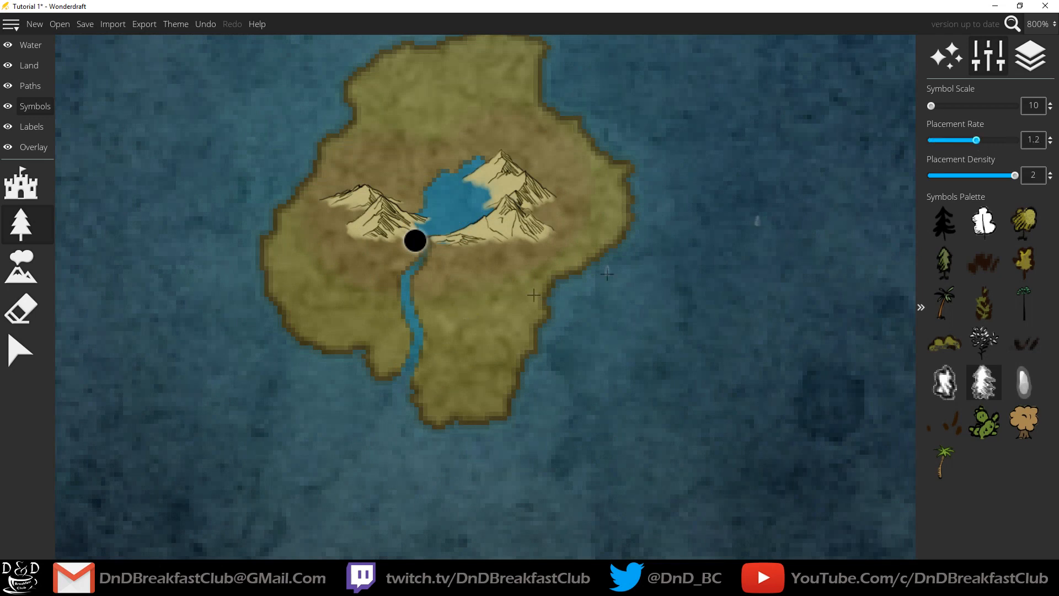
pyautogui.hotkey('ctrl', 'z')
pyautogui.hotkey('ctrl', 'z')
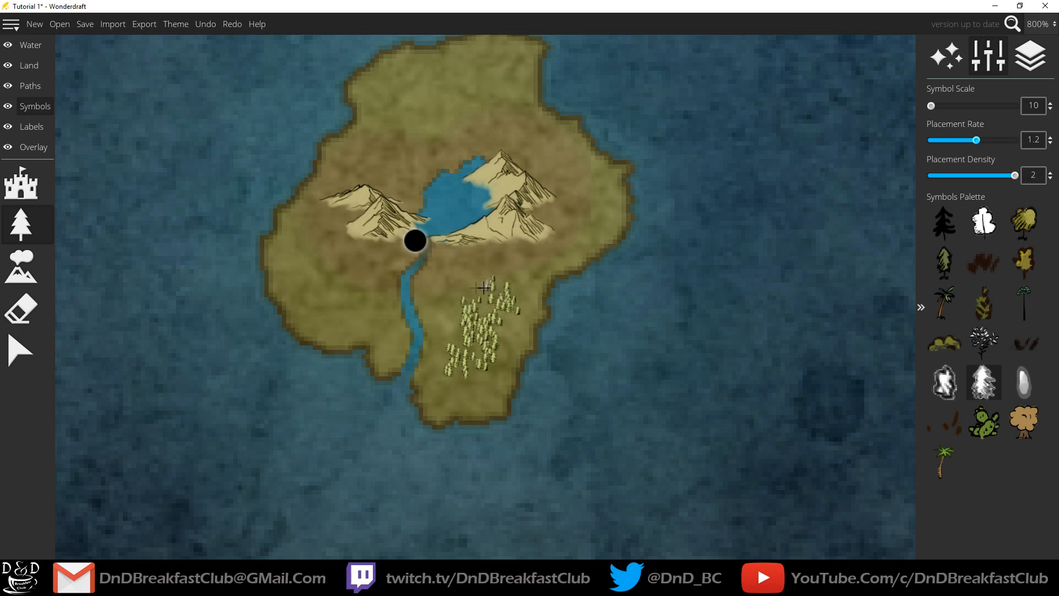
pyautogui.moveTo(465, 133); pyautogui.dragTo(481, 96)
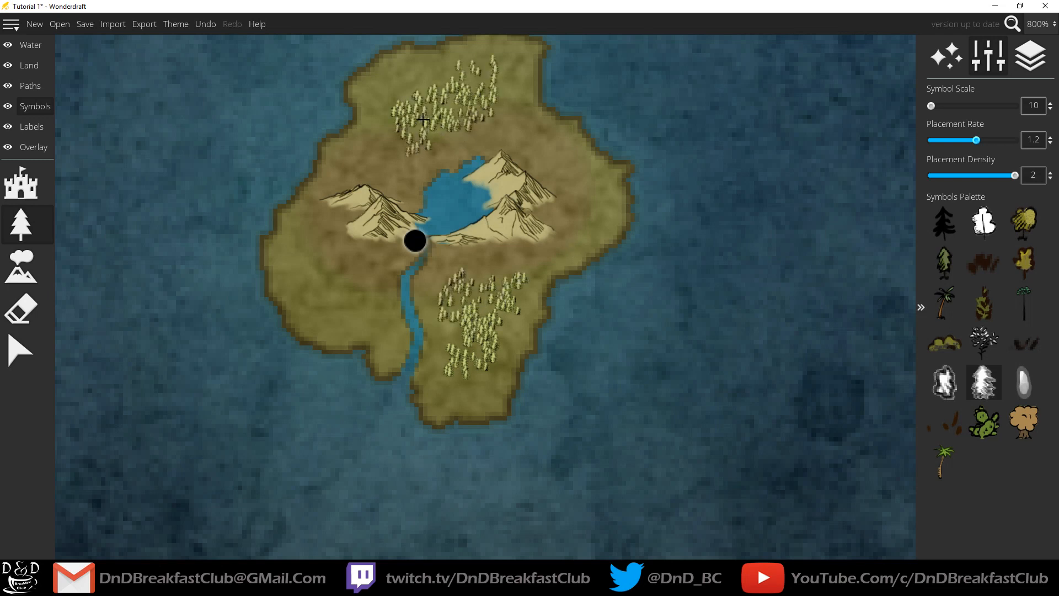
# Step: Colour the ground beneath both new forests on the southwestern island with the green forest swatch, using brush size 16
pyautogui.click(29, 65)
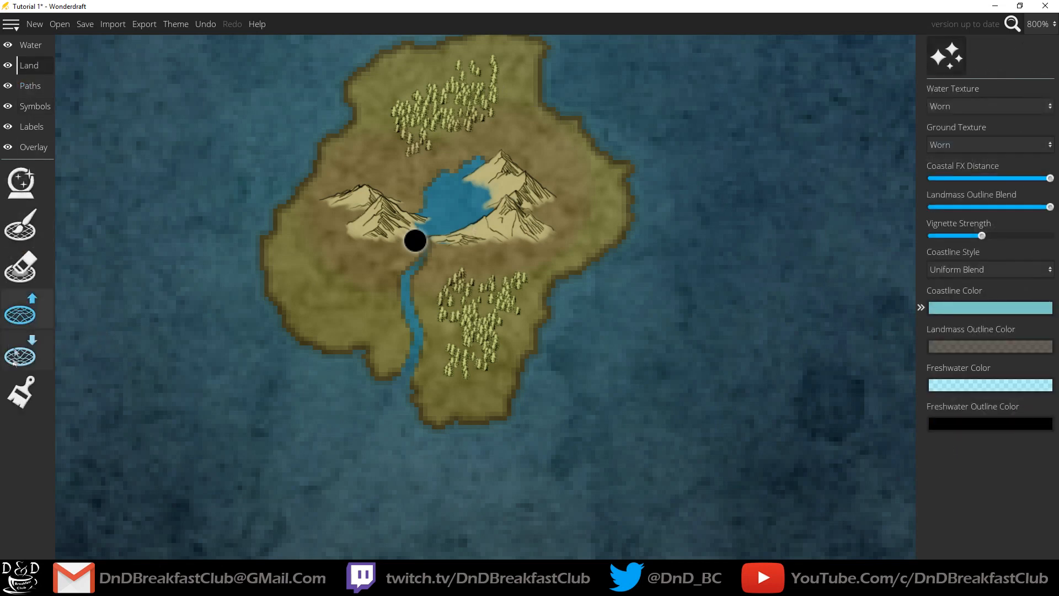
pyautogui.click(20, 391)
pyautogui.click(992, 417)
pyautogui.scroll(-5, 481, 317)
pyautogui.moveTo(469, 334)
pyautogui.mouseDown()
pyautogui.moveTo(474, 302)
pyautogui.moveTo(459, 360)
pyautogui.mouseUp()
pyautogui.hotkey('ctrl', 'z')
pyautogui.moveTo(465, 107); pyautogui.dragTo(458, 89)
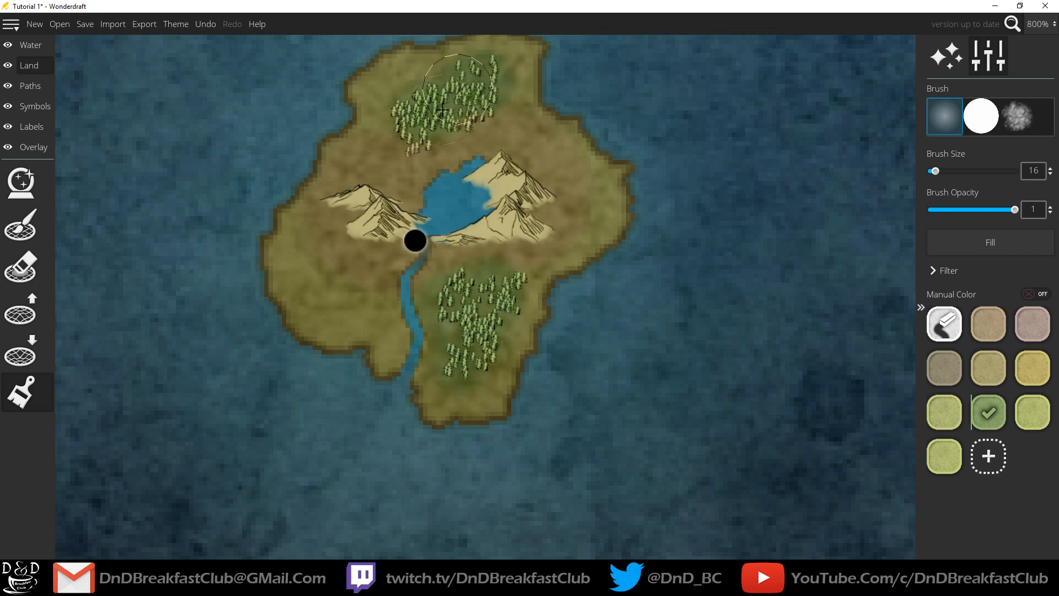
# Step: Try the green swatch with the textured brush at size 32 near the main continent's eastern cliffs
pyautogui.scroll(-3, 624, 260)
pyautogui.moveTo(778, 204); pyautogui.dragTo(504, 289)
pyautogui.scroll(1, 596, 242)
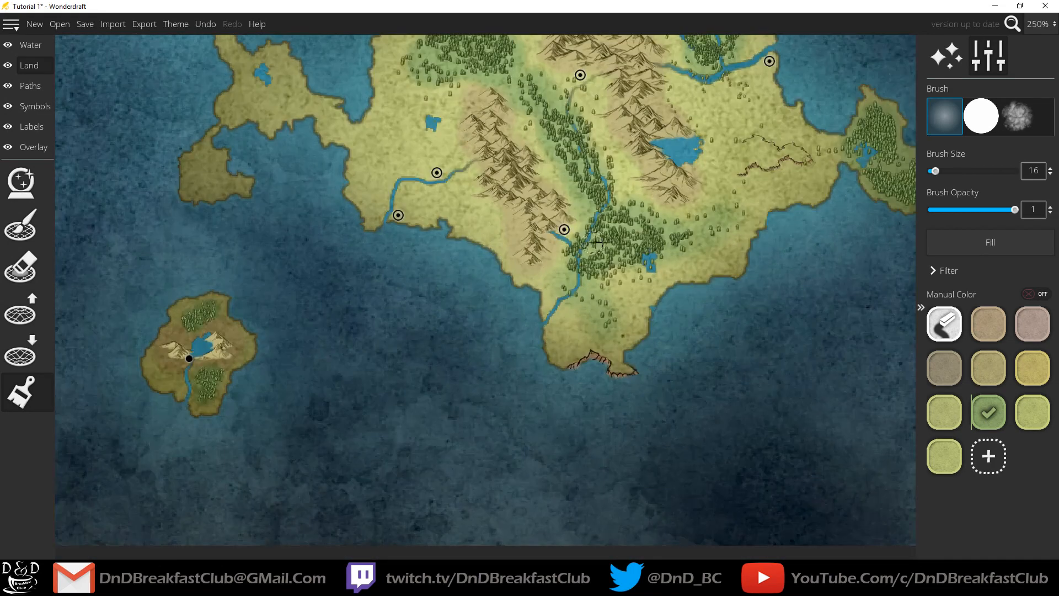
pyautogui.moveTo(617, 258); pyautogui.dragTo(597, 320)
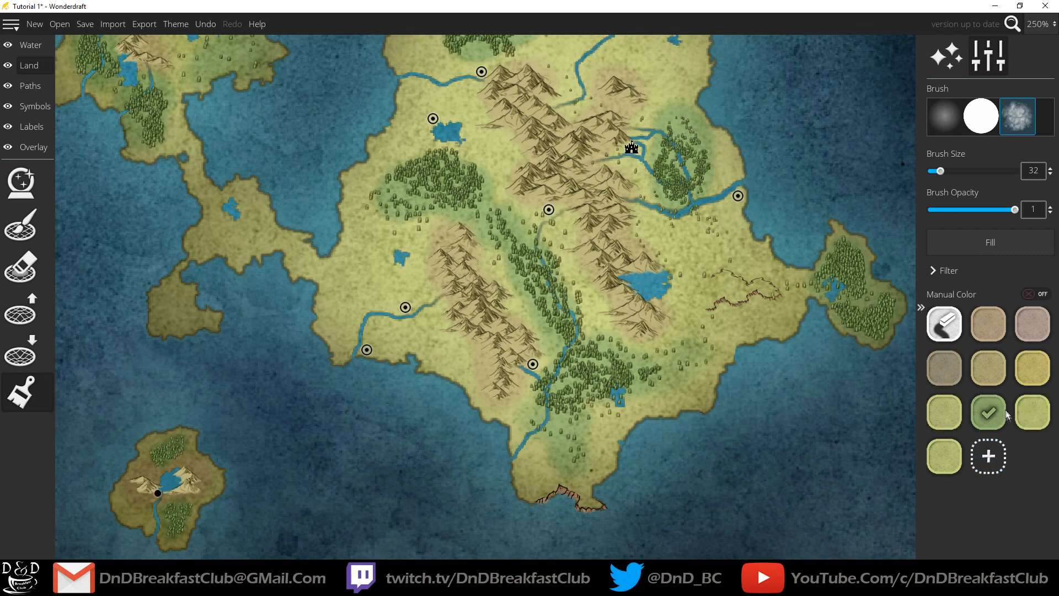
pyautogui.click(945, 415)
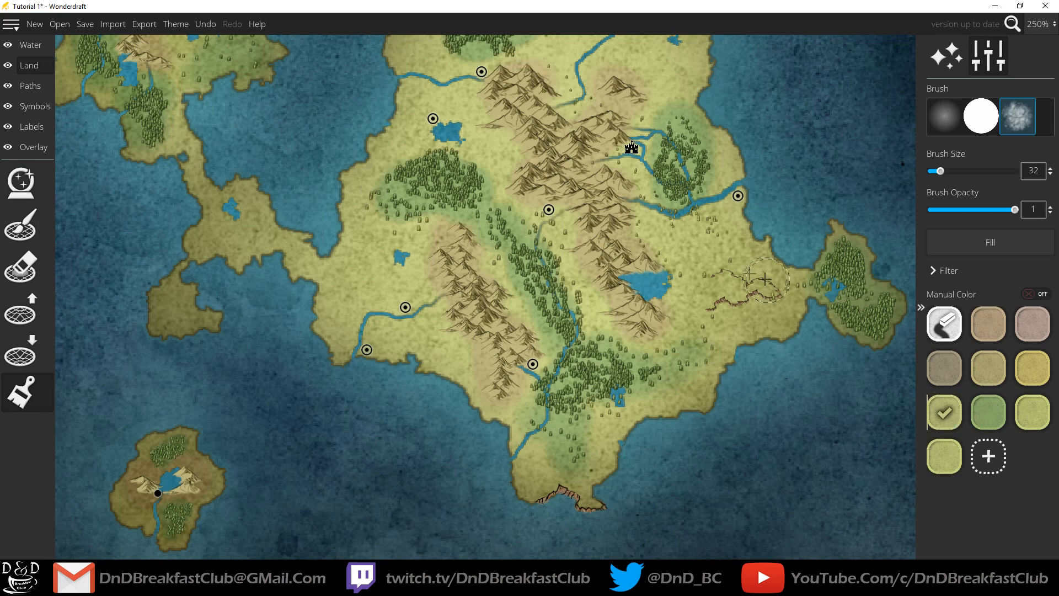
pyautogui.click(992, 415)
pyautogui.moveTo(710, 253); pyautogui.dragTo(729, 298)
pyautogui.hotkey('ctrl', 'z')
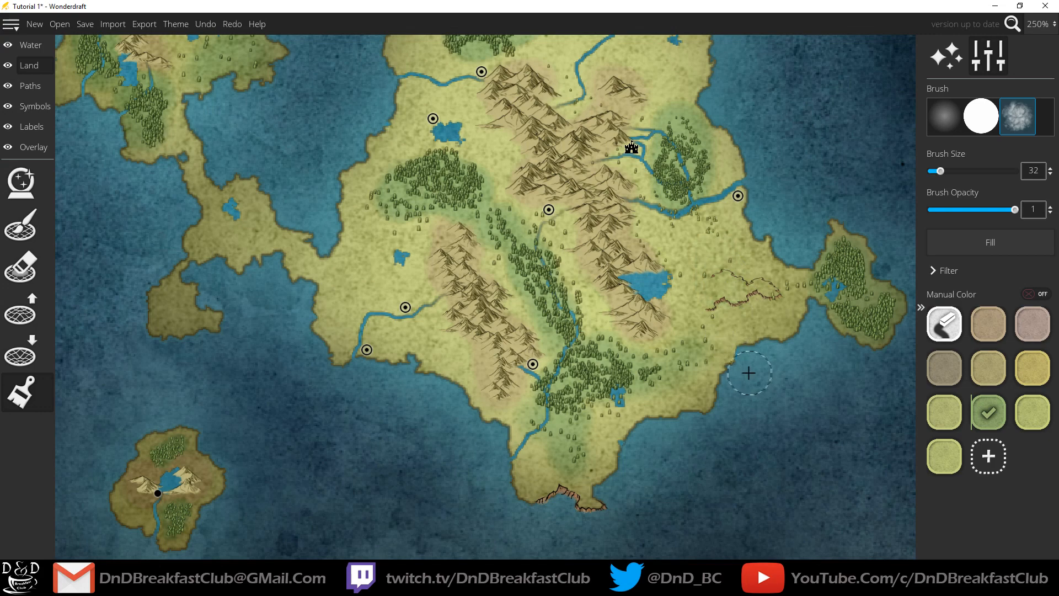
# Step: Lower the brush opacity to 0.2 and blend the southern forest's eastern edge into the land with the yellow-green base swatch
pyautogui.scroll(4, 714, 363)
pyautogui.moveTo(654, 298)
pyautogui.mouseDown()
pyautogui.moveTo(634, 348)
pyautogui.moveTo(654, 374)
pyautogui.mouseUp()
pyautogui.hotkey('ctrl', 'z')
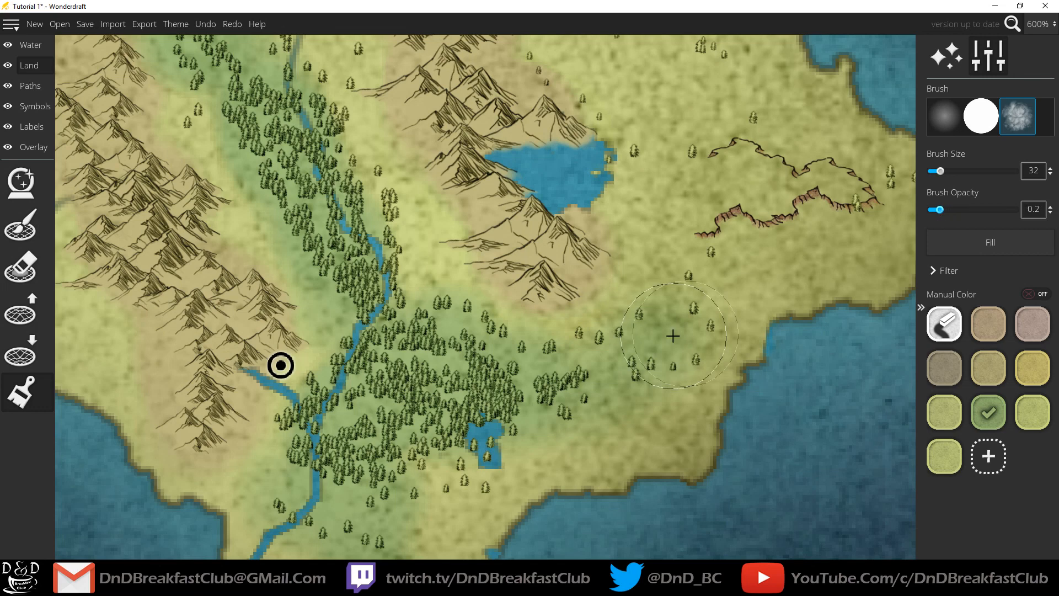
pyautogui.click(947, 412)
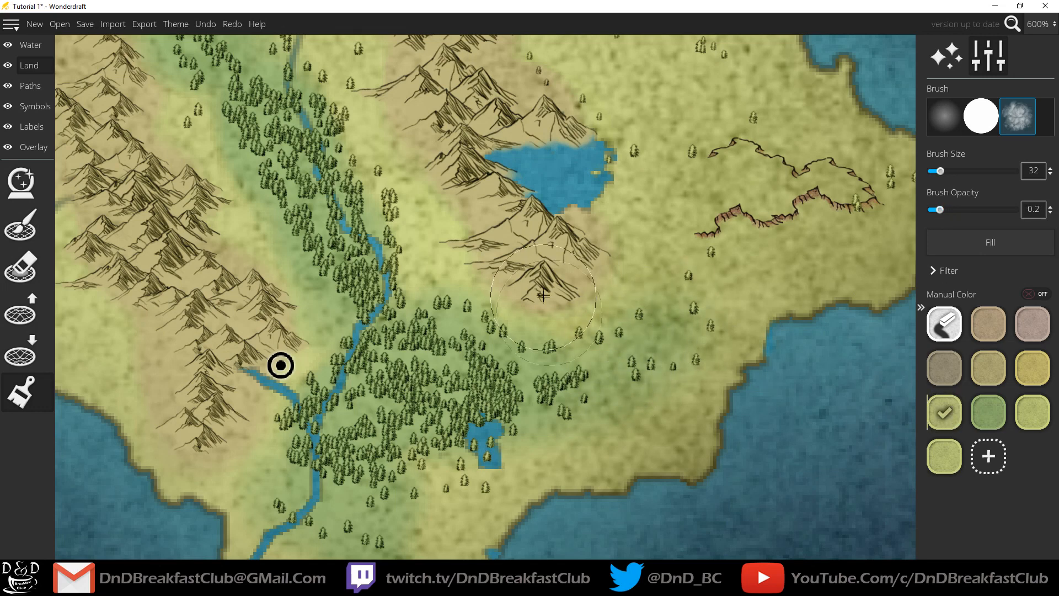
pyautogui.click(990, 422)
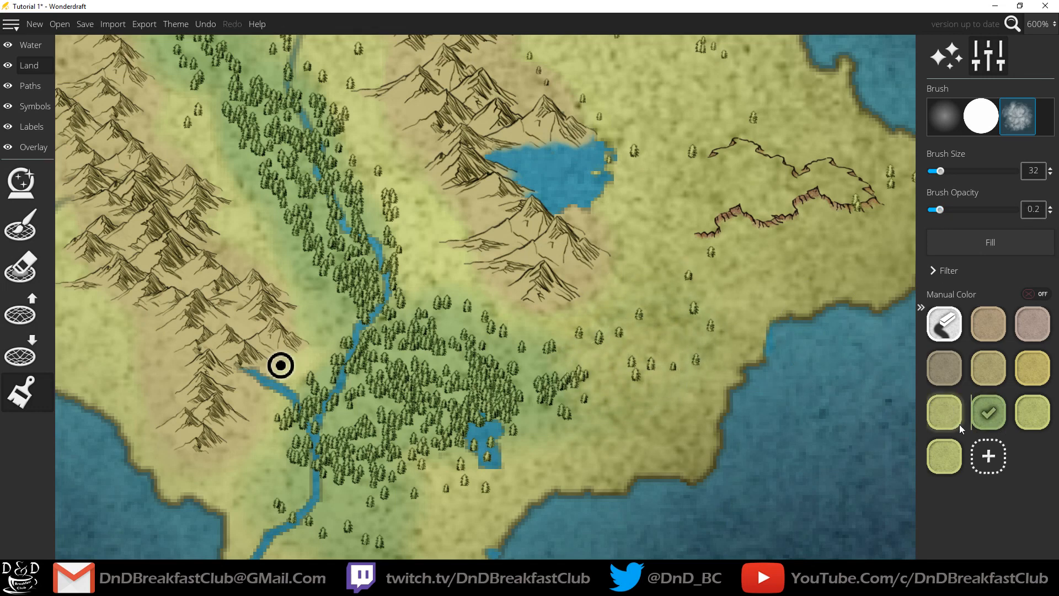
pyautogui.click(941, 422)
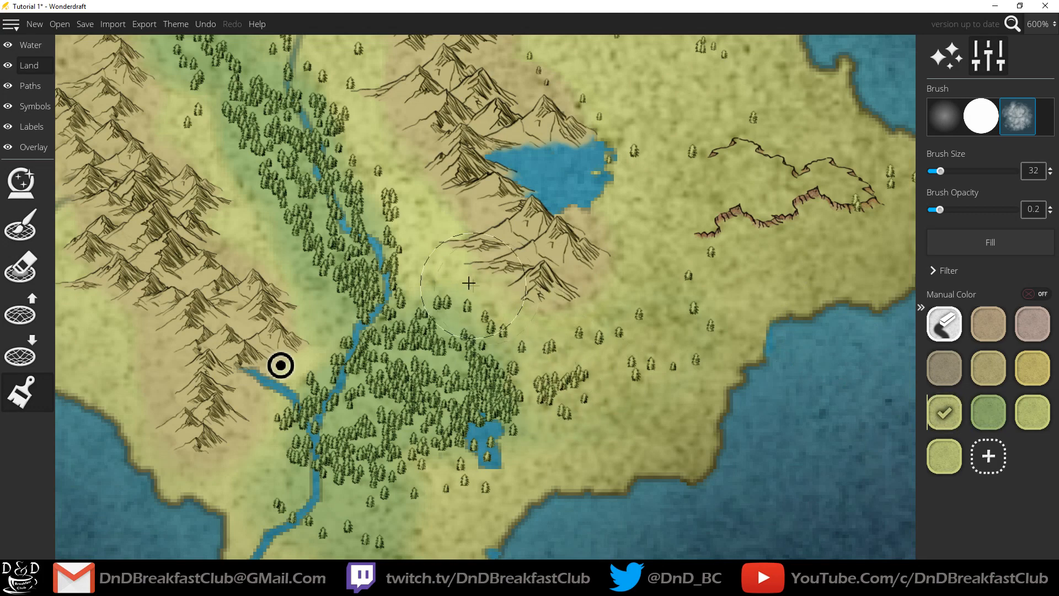
# Step: Try a textured green stroke between the main continent's western and central forests
pyautogui.moveTo(424, 192); pyautogui.dragTo(665, 314)
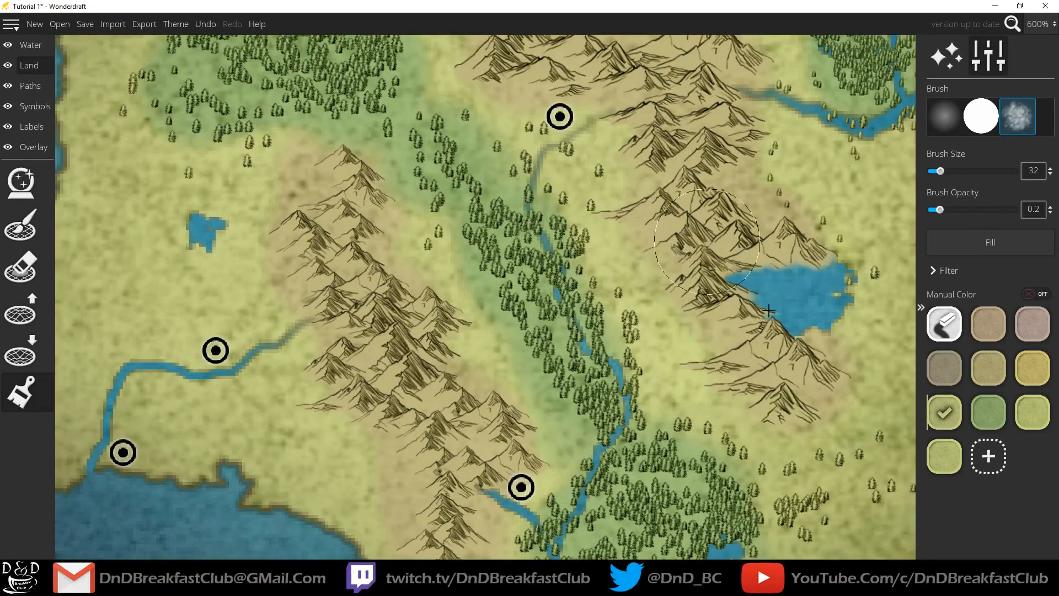
pyautogui.click(990, 418)
pyautogui.moveTo(546, 192); pyautogui.dragTo(653, 284)
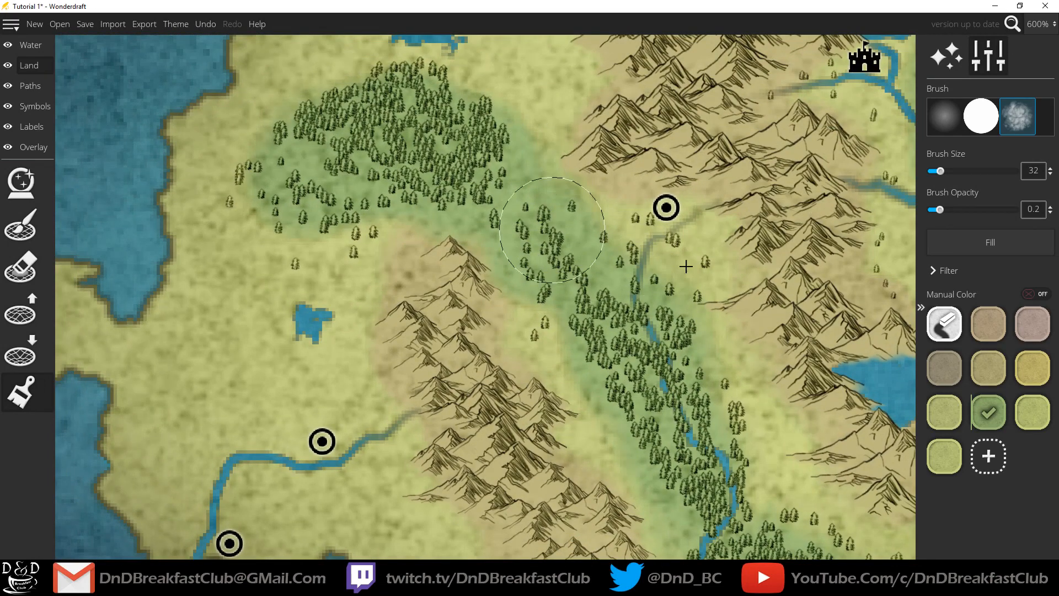
pyautogui.moveTo(569, 228)
pyautogui.mouseDown()
pyautogui.moveTo(612, 213)
pyautogui.moveTo(586, 169)
pyautogui.moveTo(632, 192)
pyautogui.moveTo(567, 178)
pyautogui.mouseUp()
pyautogui.hotkey('ctrl', 'z')
# Step: Blend the edges of the western, central and southern forests into the land with the yellow-green base swatch at 0.2 opacity
pyautogui.click(953, 409)
pyautogui.moveTo(580, 136); pyautogui.dragTo(646, 301)
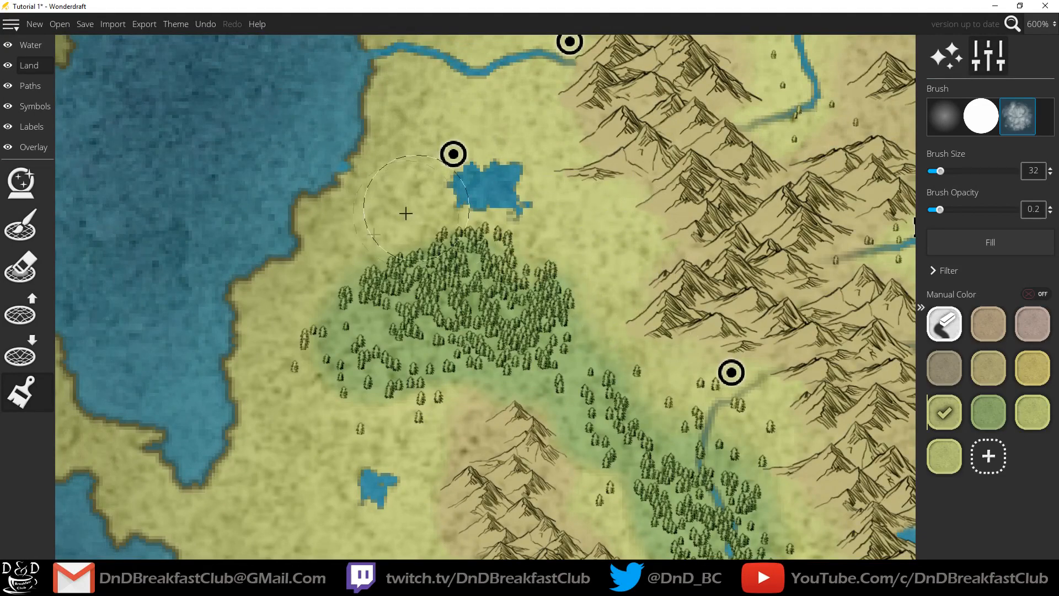
pyautogui.moveTo(290, 361)
pyautogui.mouseDown()
pyautogui.moveTo(353, 353)
pyautogui.moveTo(513, 413)
pyautogui.moveTo(581, 468)
pyautogui.moveTo(455, 207)
pyautogui.mouseUp()
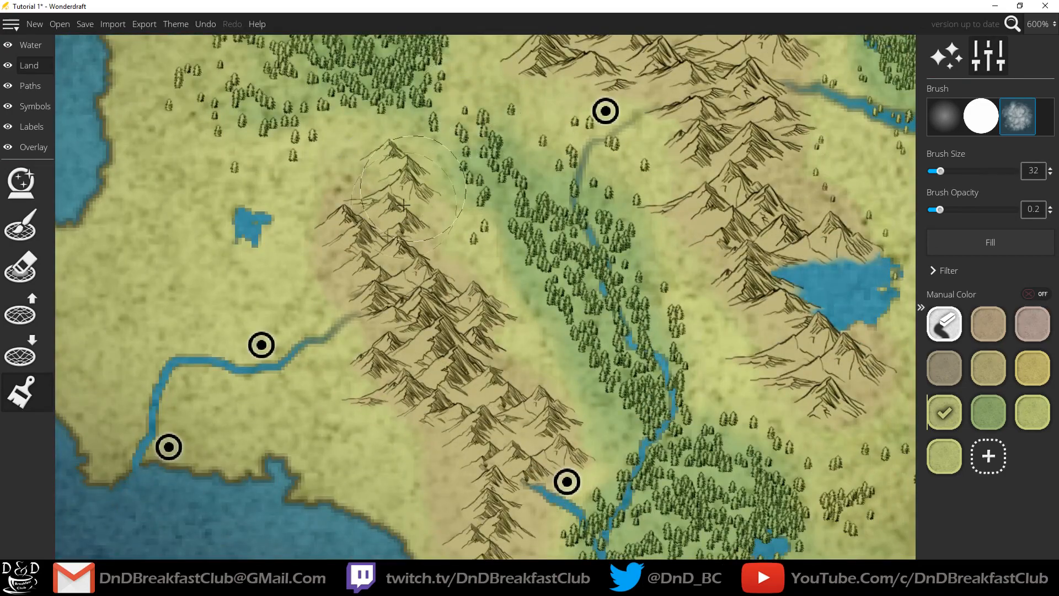
pyautogui.moveTo(546, 430); pyautogui.dragTo(431, 126)
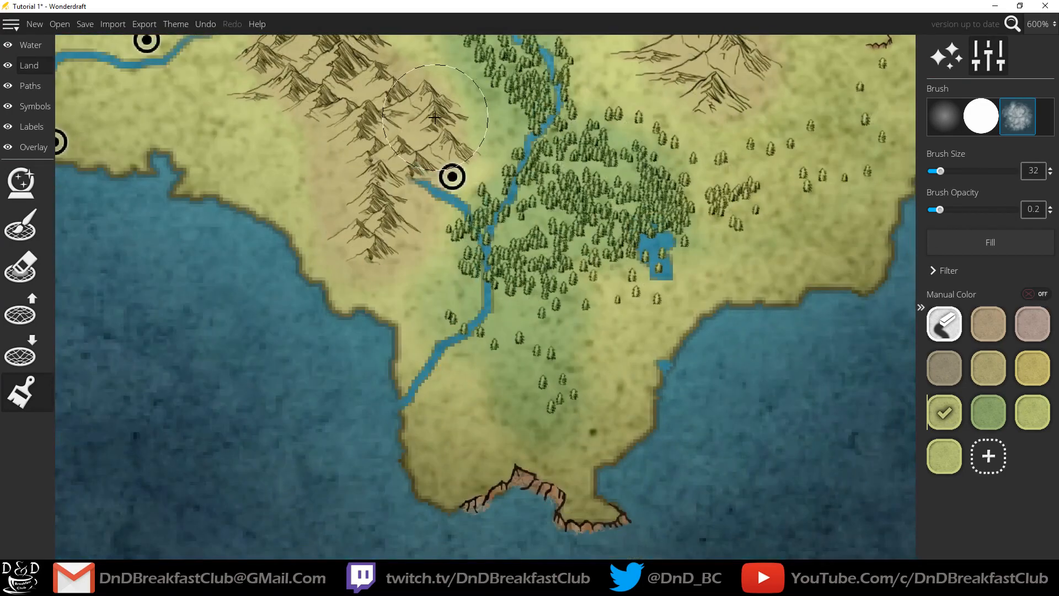
pyautogui.moveTo(417, 324)
pyautogui.mouseDown()
pyautogui.moveTo(505, 385)
pyautogui.moveTo(660, 286)
pyautogui.mouseUp()
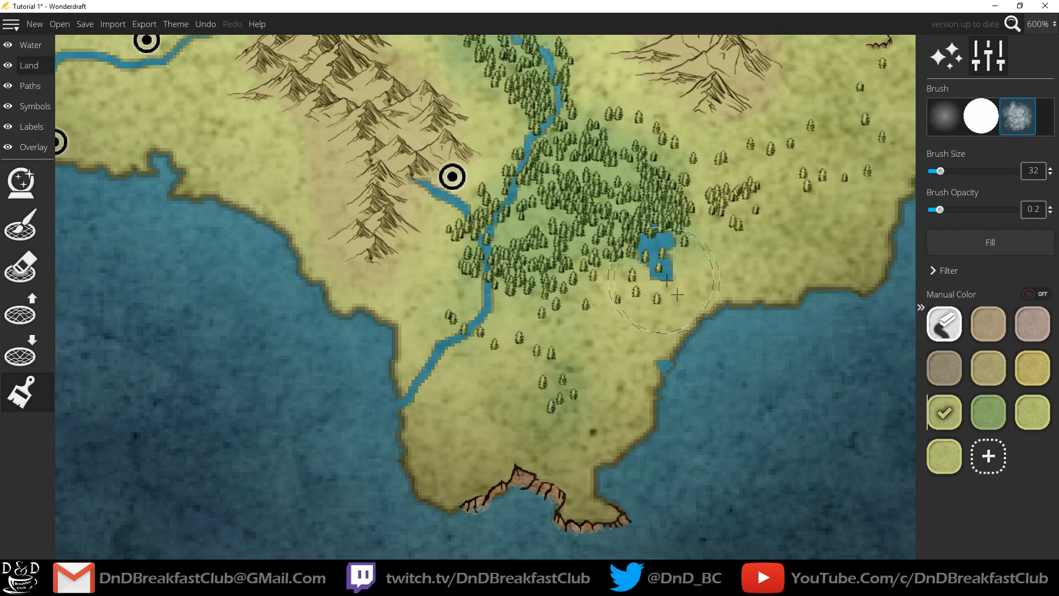
# Step: Soften the green edges of the eastern peninsula's forest and the forest beside the castle with the base swatch
pyautogui.scroll(-4, 780, 276)
pyautogui.scroll(2, 780, 276)
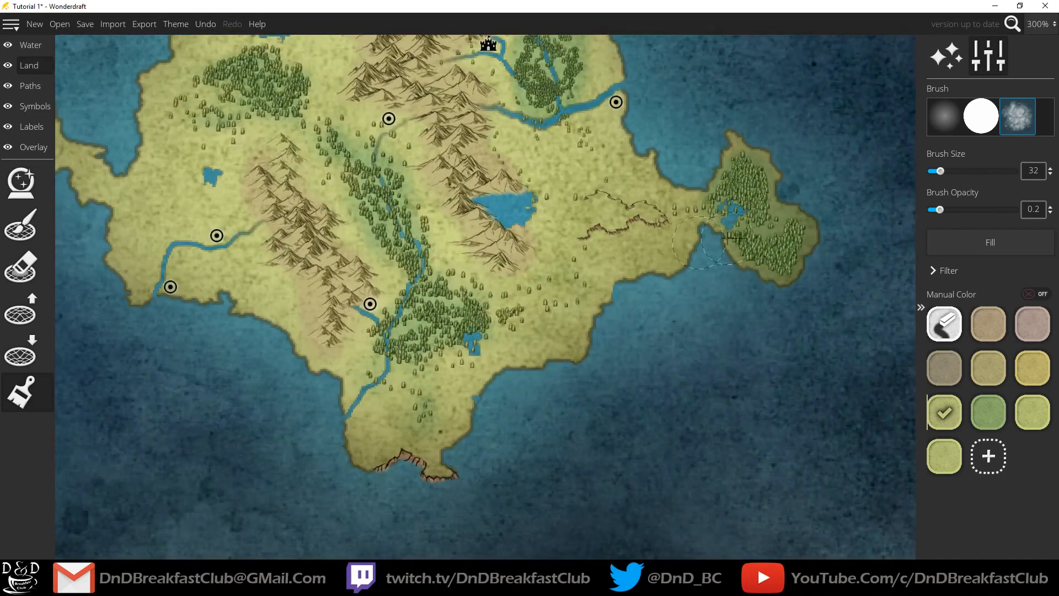
pyautogui.moveTo(724, 237)
pyautogui.mouseDown()
pyautogui.moveTo(758, 223)
pyautogui.moveTo(829, 217)
pyautogui.mouseUp()
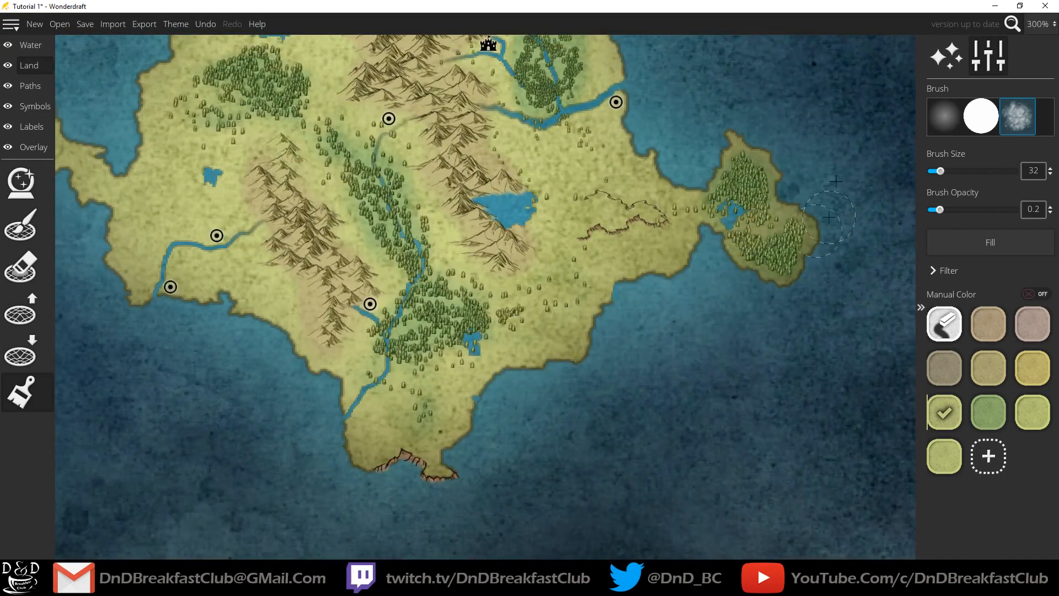
pyautogui.moveTo(684, 160)
pyautogui.mouseDown()
pyautogui.moveTo(685, 188)
pyautogui.moveTo(793, 433)
pyautogui.mouseUp()
pyautogui.moveTo(661, 289)
pyautogui.mouseDown()
pyautogui.moveTo(624, 310)
pyautogui.moveTo(603, 359)
pyautogui.moveTo(613, 381)
pyautogui.moveTo(646, 398)
pyautogui.moveTo(689, 379)
pyautogui.moveTo(661, 338)
pyautogui.mouseUp()
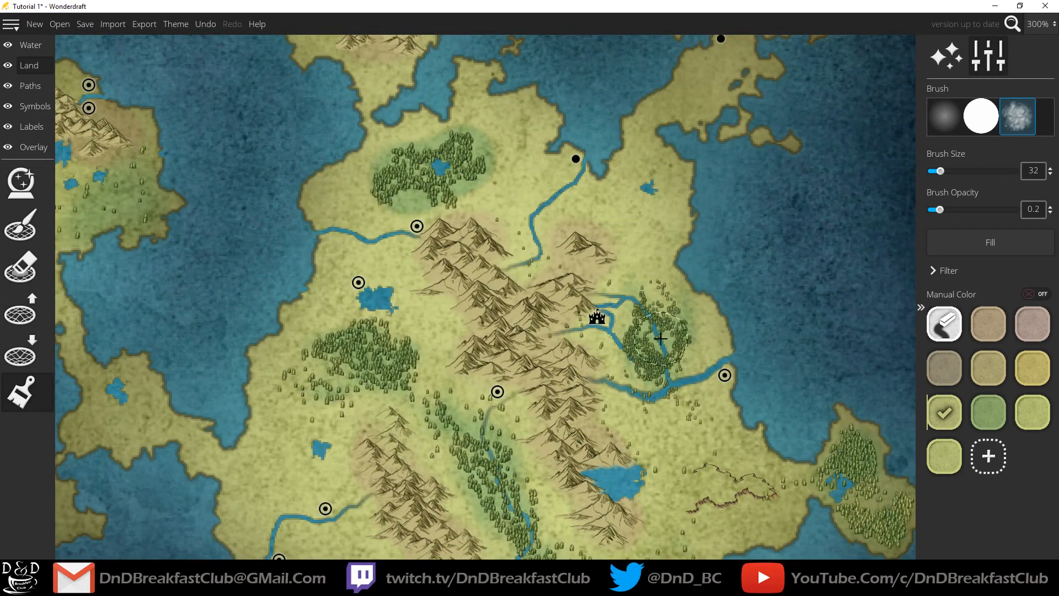
# Step: Blend the green border around the main continent's northern forest into the land with the base swatch
pyautogui.moveTo(685, 250); pyautogui.dragTo(876, 340)
pyautogui.moveTo(677, 287); pyautogui.dragTo(689, 287)
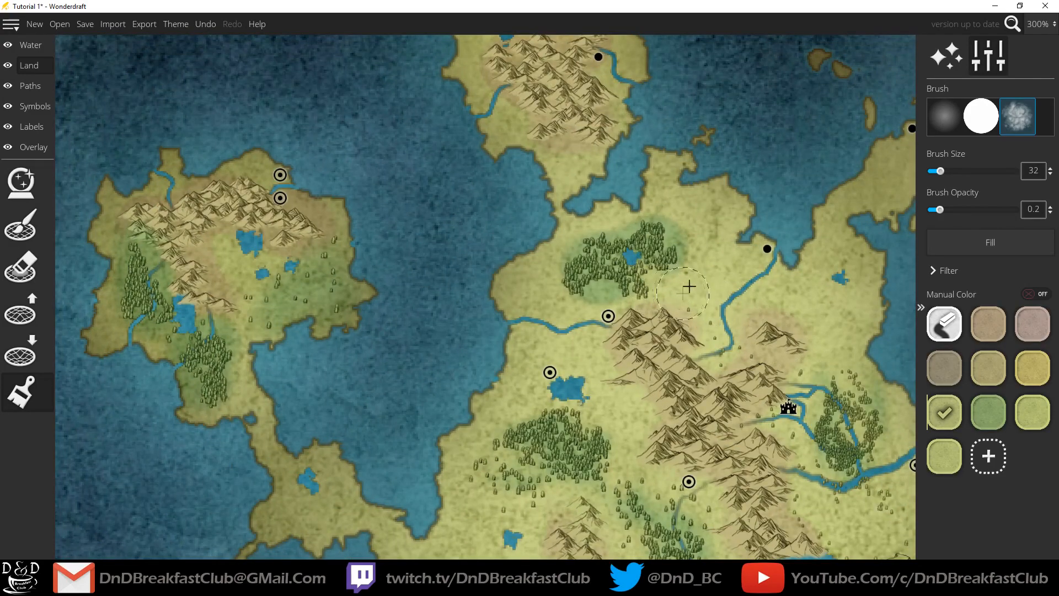
pyautogui.moveTo(681, 237)
pyautogui.mouseDown()
pyautogui.moveTo(661, 210)
pyautogui.moveTo(572, 218)
pyautogui.mouseUp()
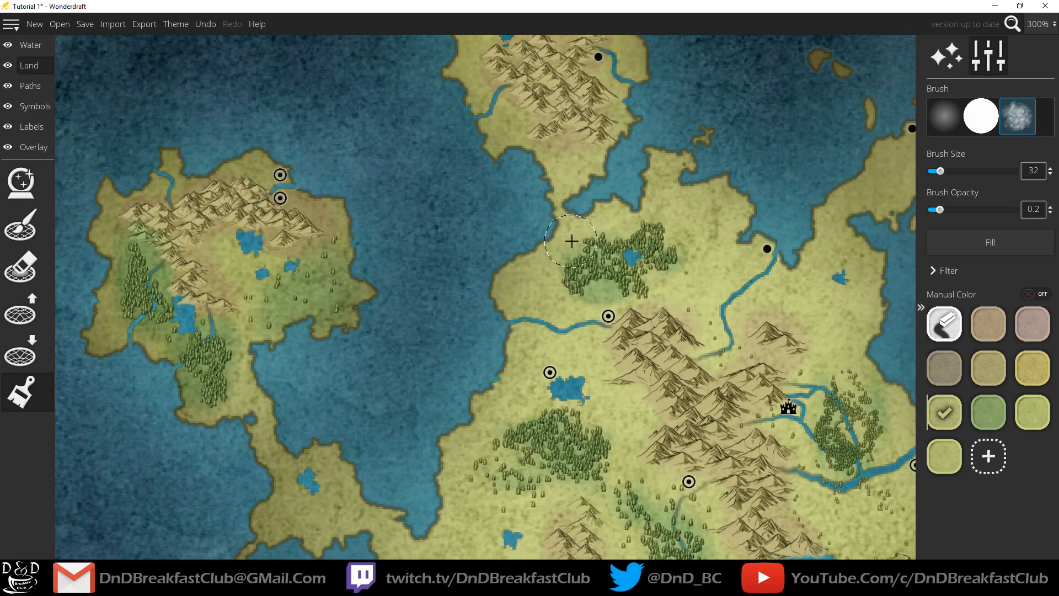
pyautogui.moveTo(598, 314); pyautogui.dragTo(623, 298)
# Step: Try blending the northern peninsula's land colours with the textured base-swatch brush
pyautogui.moveTo(515, 132); pyautogui.dragTo(534, 306)
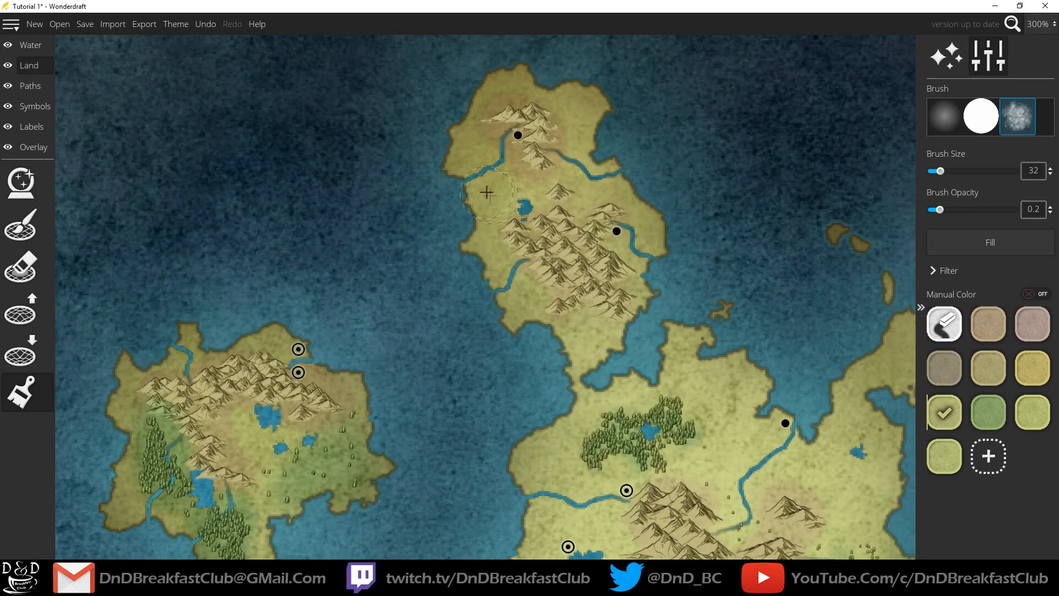
pyautogui.hotkey('ctrl', 'z')
pyautogui.hotkey('ctrl', 'z')
# Step: Blend the western island's mountain and forest edges into the land with the base swatch at 0.2 opacity
pyautogui.moveTo(313, 424); pyautogui.dragTo(684, 252)
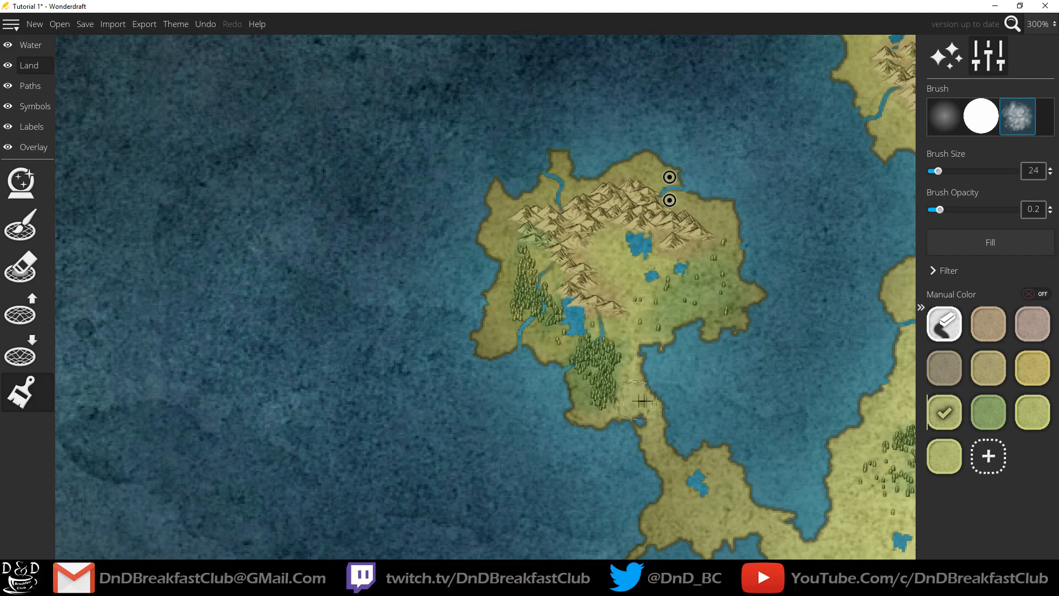
pyautogui.scroll(5, 745, 309)
pyautogui.moveTo(743, 378); pyautogui.dragTo(727, 68)
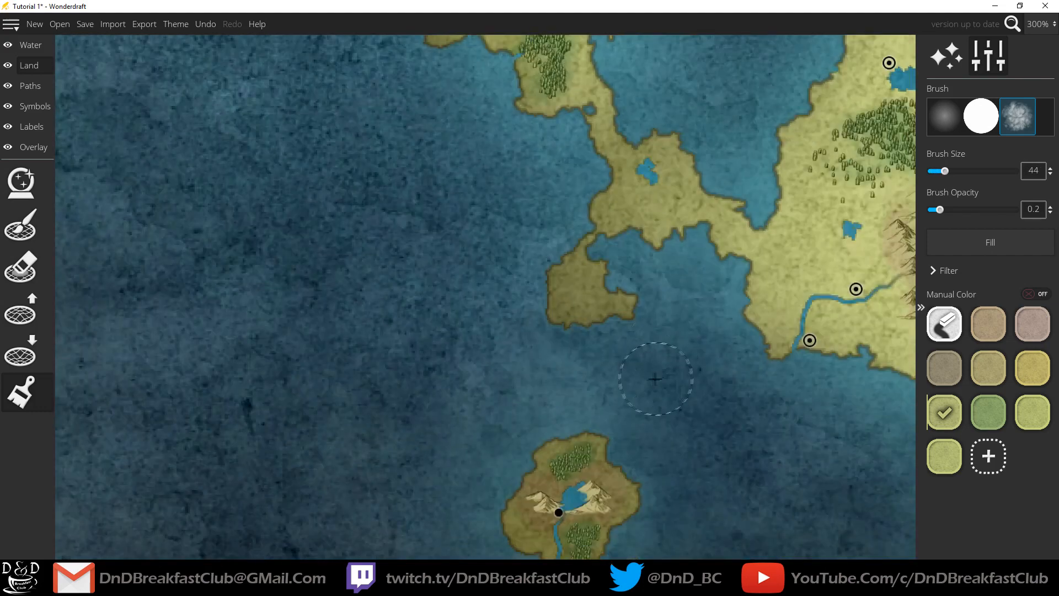
# Step: Blend the colour edges around the small southern island's forests and mountains with the textured base-swatch brush
pyautogui.moveTo(623, 472); pyautogui.dragTo(626, 310)
pyautogui.scroll(5, 627, 310)
pyautogui.scroll(-8, 627, 331)
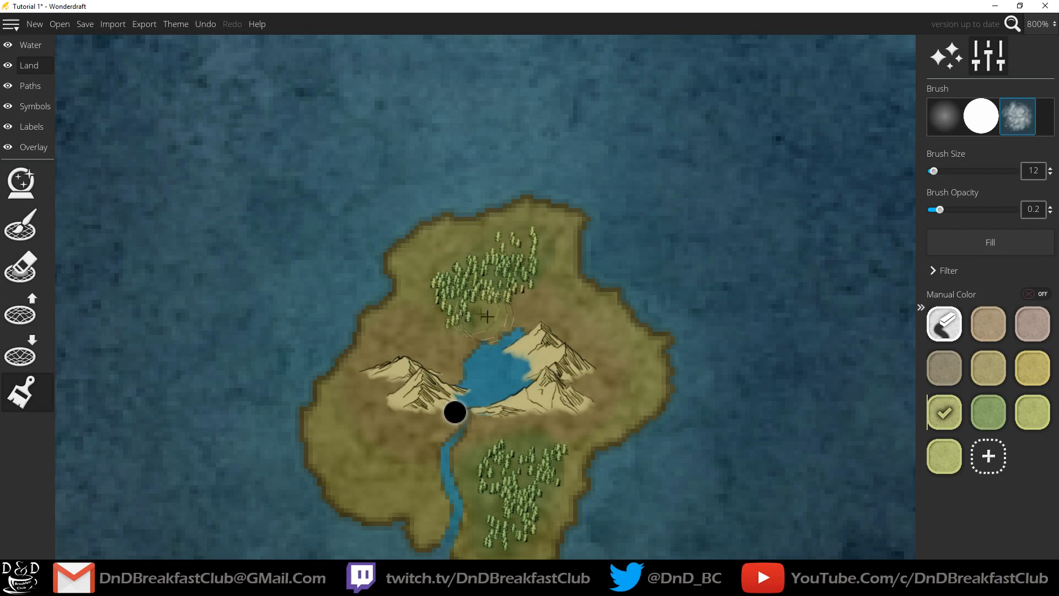
pyautogui.moveTo(412, 380); pyautogui.dragTo(521, 209)
pyautogui.scroll(4, 519, 166)
pyautogui.moveTo(530, 160)
pyautogui.mouseDown()
pyautogui.moveTo(665, 306)
pyautogui.moveTo(465, 247)
pyautogui.mouseUp()
pyautogui.scroll(-5, 637, 291)
# Step: Touch up the small southern island's forest ground with the green swatch at 0.2 opacity
pyautogui.click(988, 412)
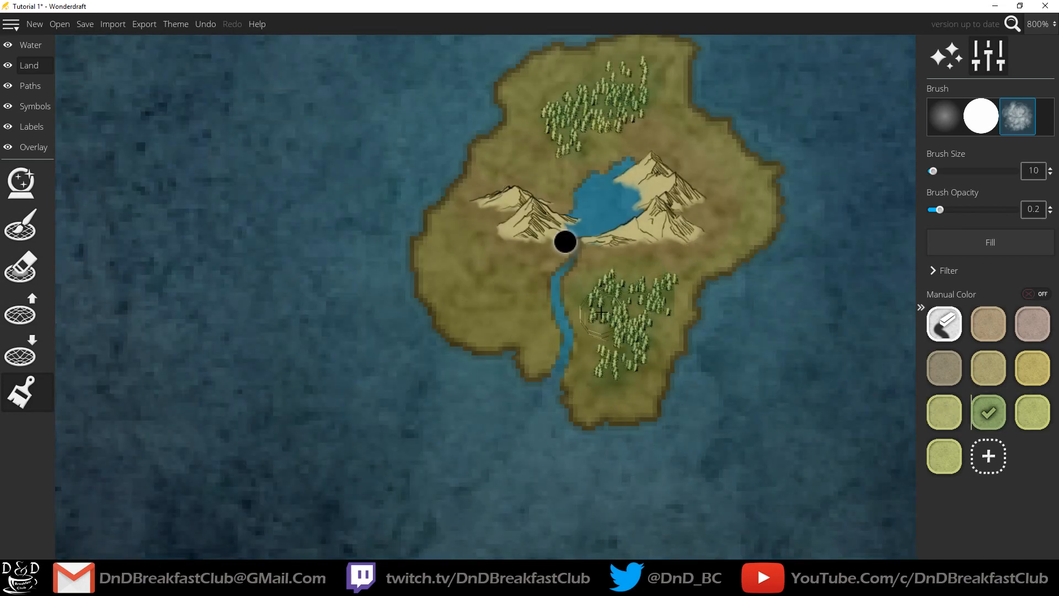
pyautogui.scroll(2, 640, 98)
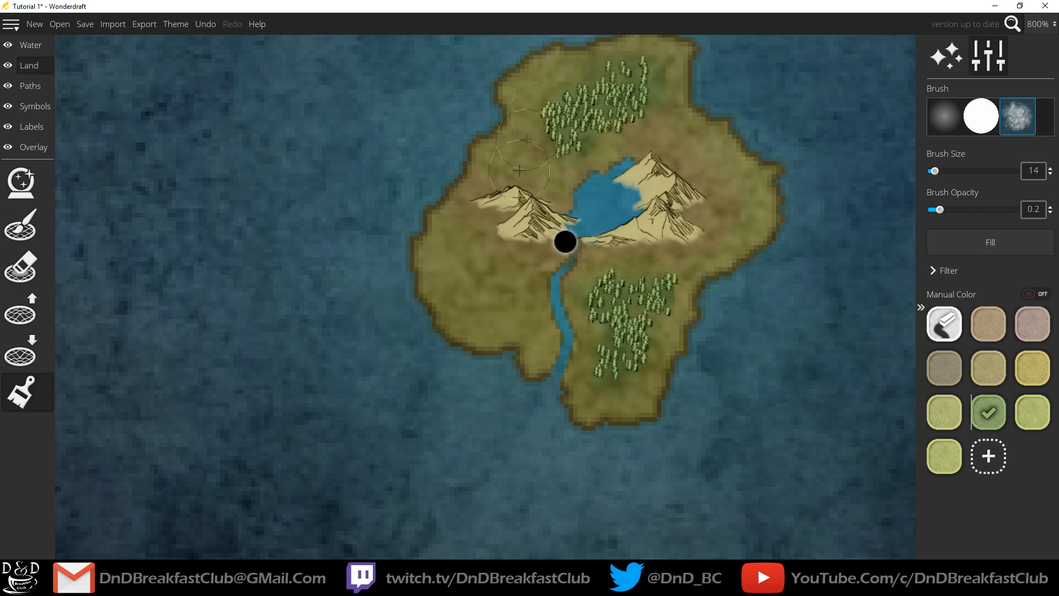
pyautogui.scroll(-4, 552, 345)
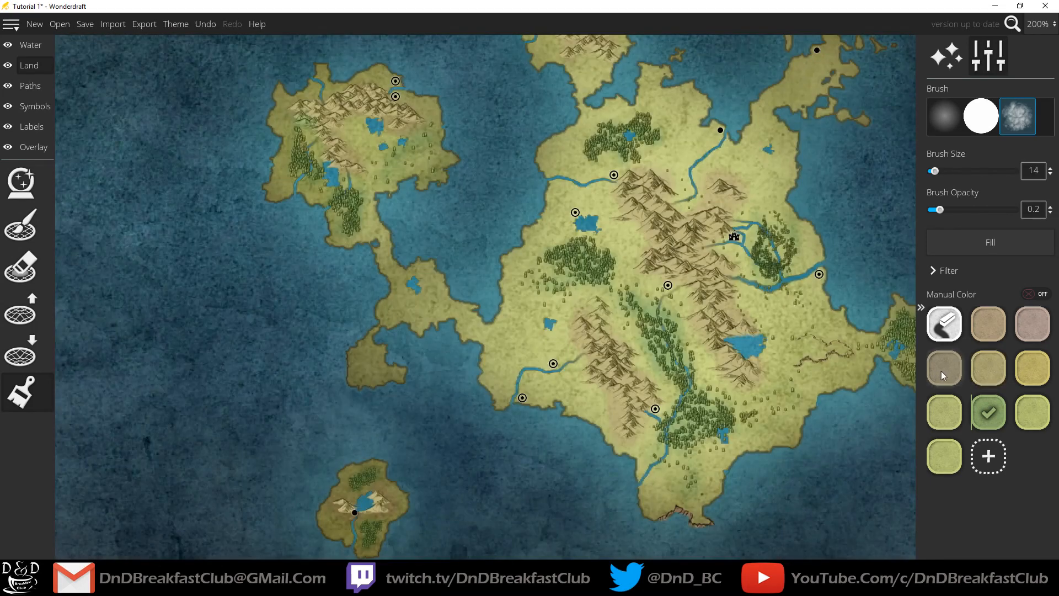
# Step: Shade the core of the main continent's central mountain range with the grey-brown swatch at brush size 38 and 0.2 opacity
pyautogui.keyDown('alt'); pyautogui.click(684, 259); pyautogui.keyUp('alt')
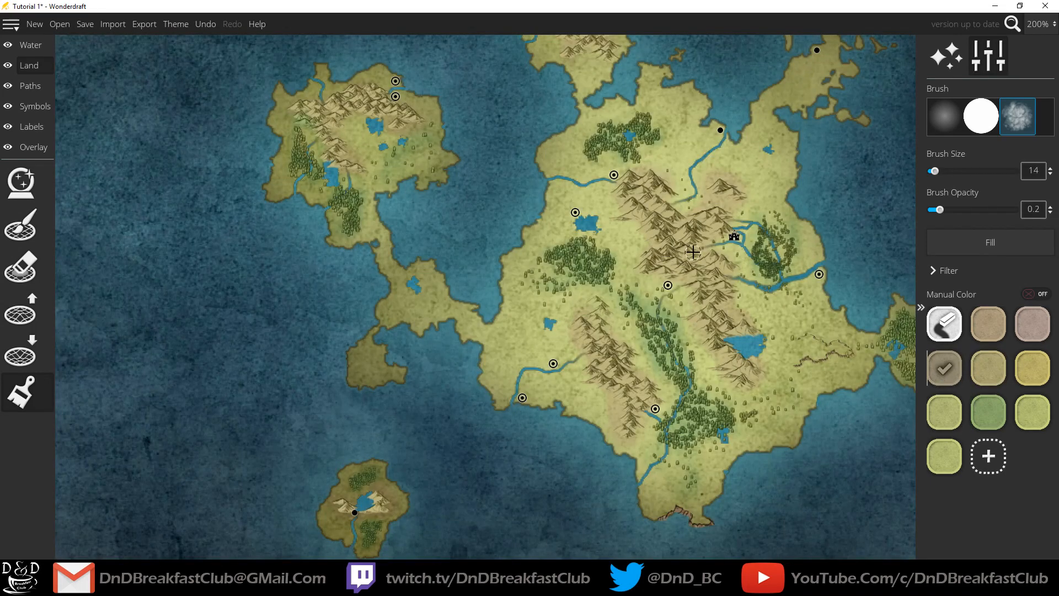
pyautogui.click(692, 237)
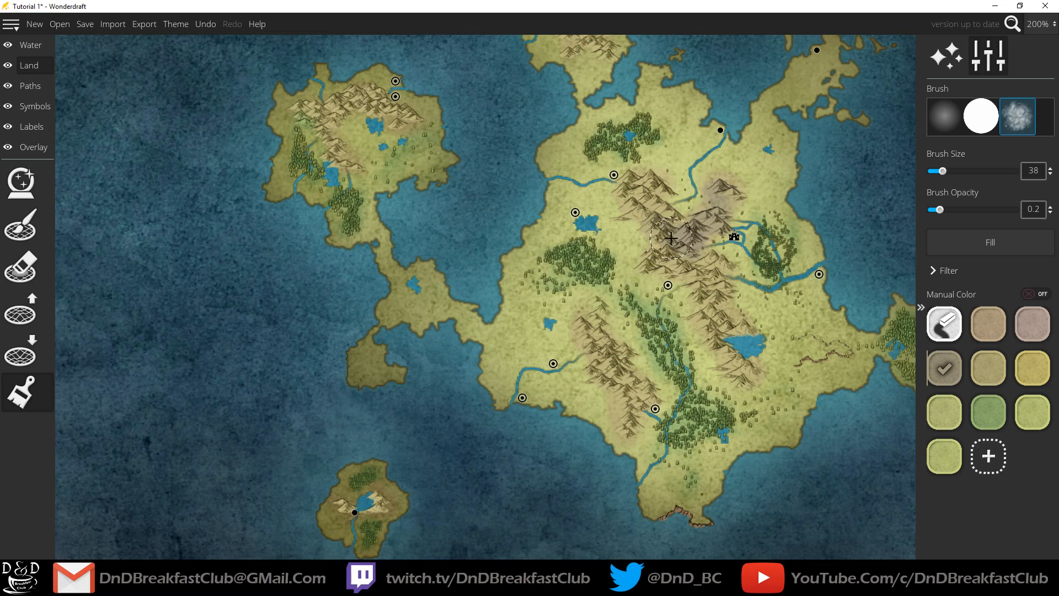
pyautogui.hotkey('ctrl', 'z')
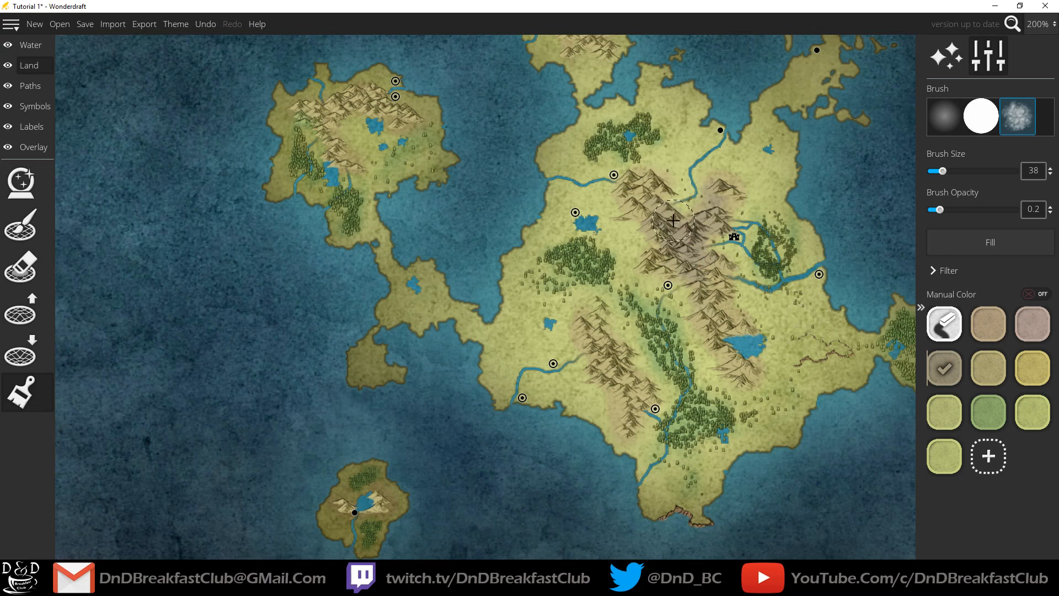
# Step: Darken the mountain ranges on the northern peninsula and the western island with the same grey-brown swatch
pyautogui.moveTo(674, 221); pyautogui.dragTo(691, 416)
pyautogui.click(595, 218)
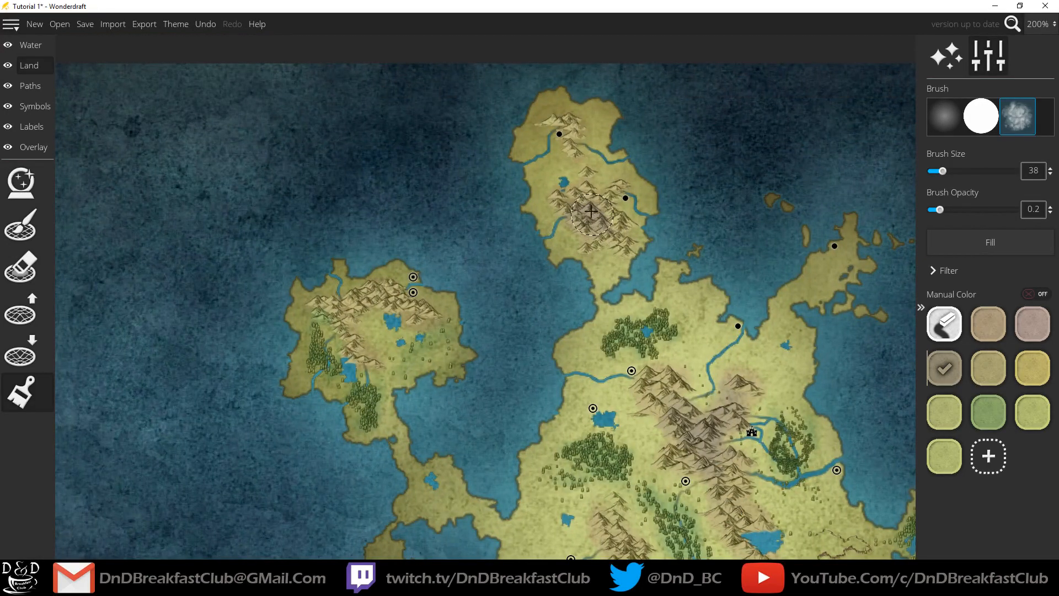
pyautogui.click(560, 117)
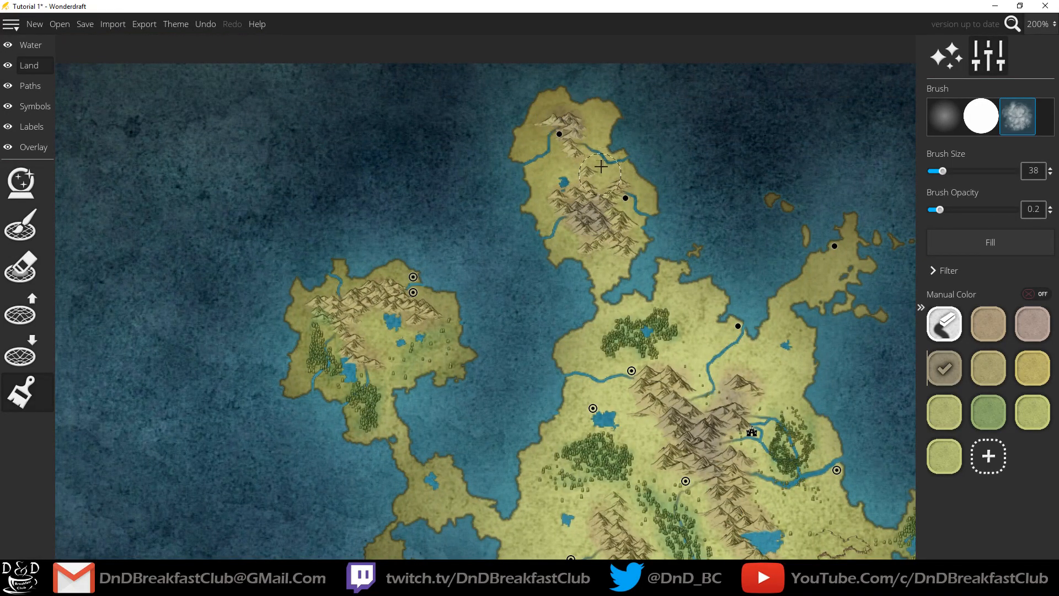
pyautogui.moveTo(354, 298); pyautogui.dragTo(321, 327)
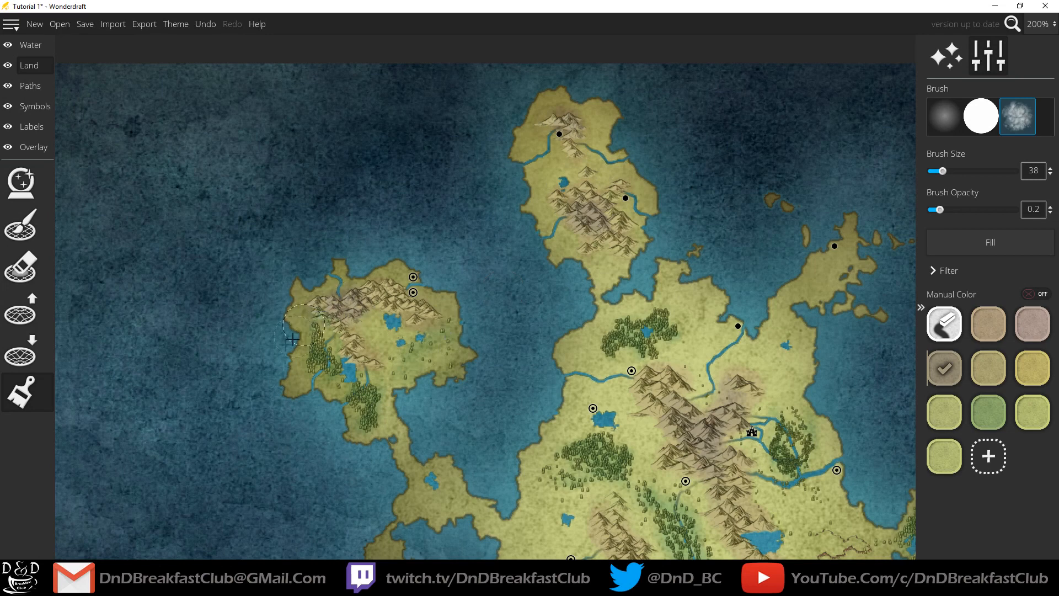
pyautogui.click(373, 301)
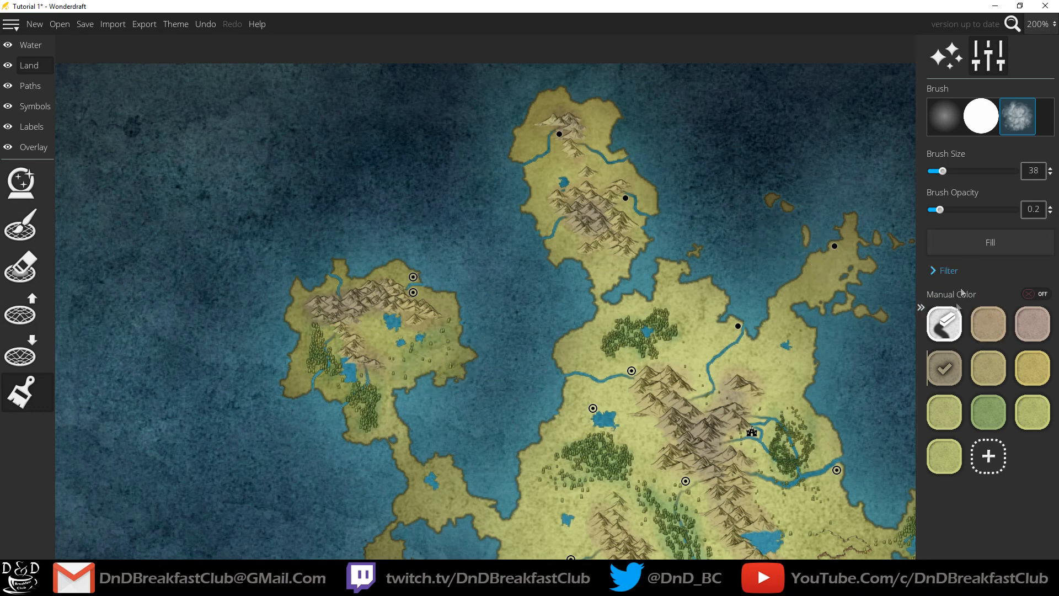
# Step: Add a white swatch to the manual land colours
pyautogui.click(948, 324)
pyautogui.hotkey('ctrl', 'z')
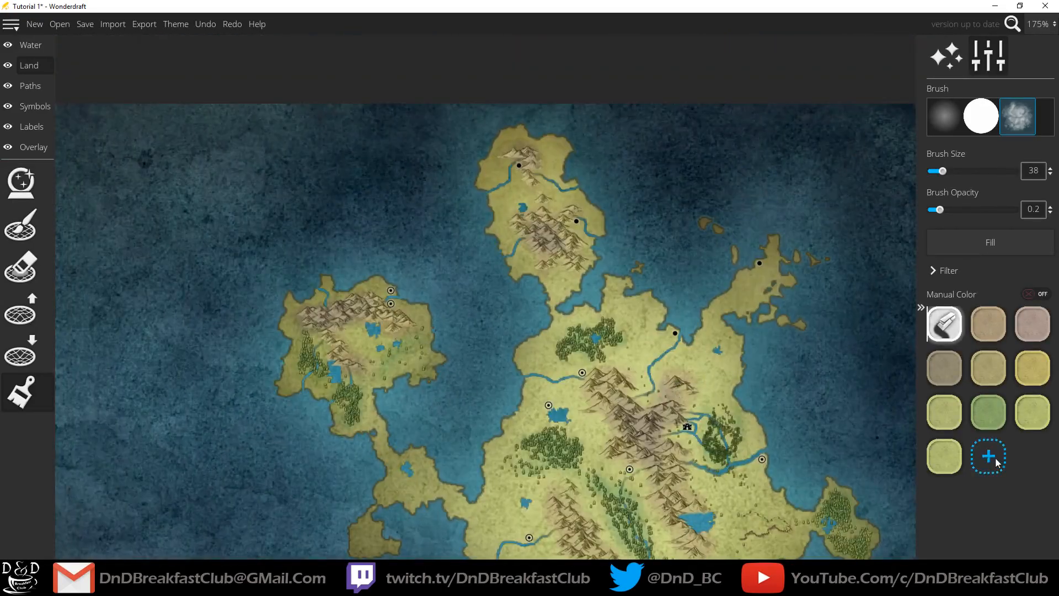
pyautogui.click(997, 462)
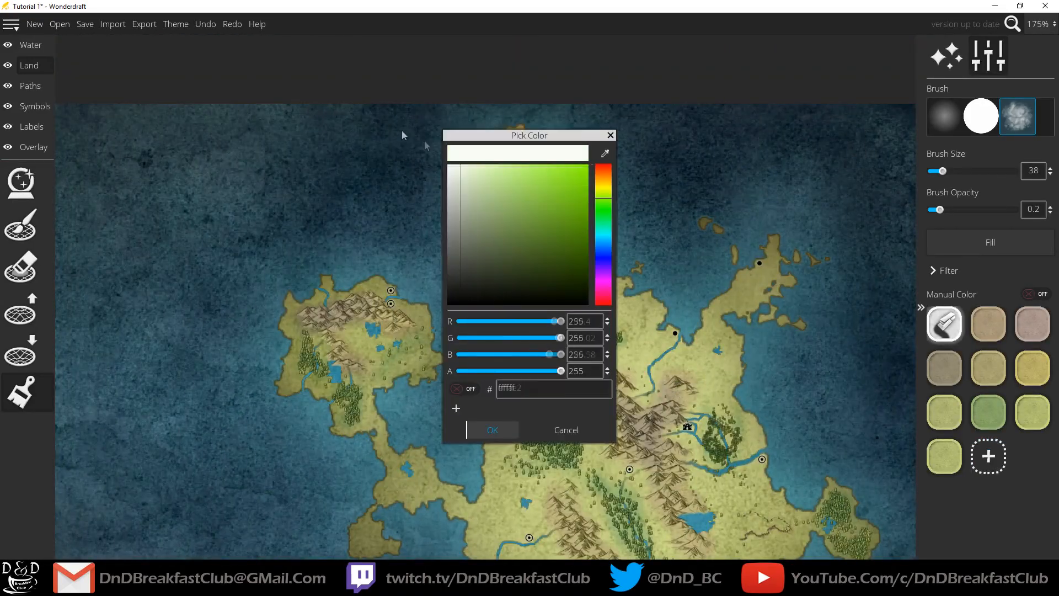
pyautogui.click(565, 429)
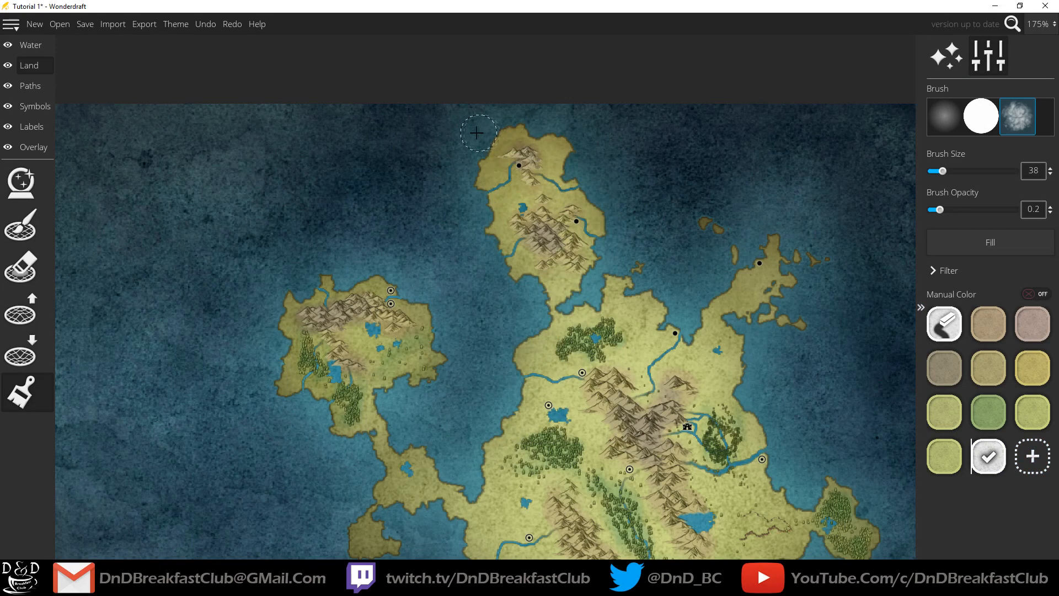
# Step: Paint the northern peninsula's tip white with the textured brush at size 70 and 0.2 opacity
pyautogui.scroll(3, 477, 133)
pyautogui.scroll(4, 449, 166)
pyautogui.moveTo(449, 167)
pyautogui.mouseDown()
pyautogui.moveTo(587, 177)
pyautogui.moveTo(655, 169)
pyautogui.mouseUp()
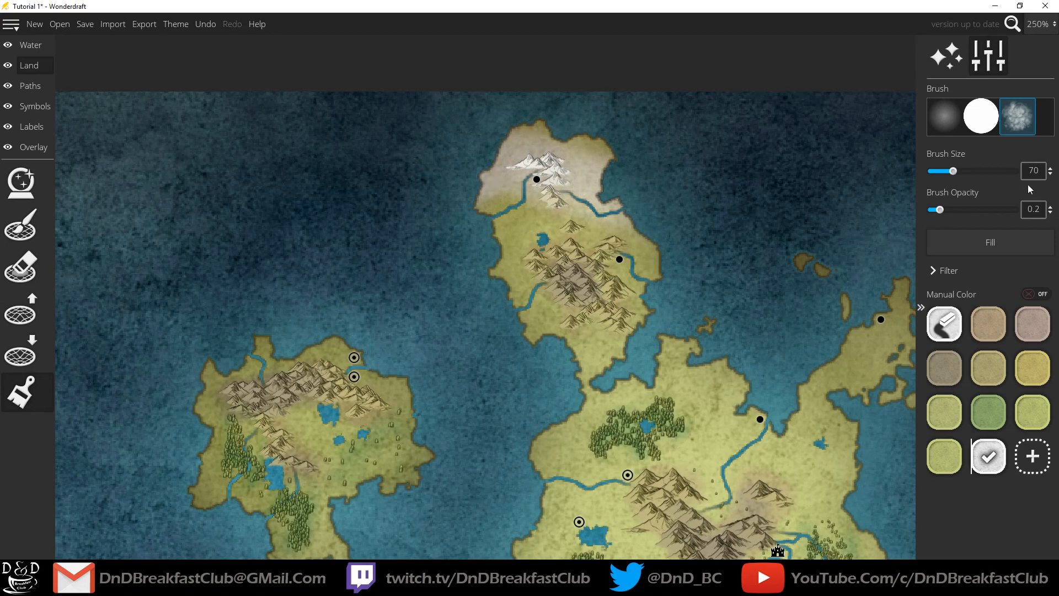
pyautogui.moveTo(518, 175)
pyautogui.mouseDown()
pyautogui.moveTo(652, 189)
pyautogui.moveTo(529, 174)
pyautogui.moveTo(803, 135)
pyautogui.moveTo(470, 152)
pyautogui.moveTo(481, 193)
pyautogui.moveTo(723, 239)
pyautogui.moveTo(504, 210)
pyautogui.moveTo(387, 216)
pyautogui.moveTo(440, 164)
pyautogui.mouseUp()
# Step: Cover the northern peninsula, the main continent's north coast and the northeastern islands in white with the hard round brush at opacity 1
pyautogui.click(981, 116)
pyautogui.moveTo(342, 221)
pyautogui.mouseDown()
pyautogui.moveTo(503, 235)
pyautogui.moveTo(212, 160)
pyautogui.moveTo(710, 287)
pyautogui.moveTo(375, 169)
pyautogui.moveTo(769, 270)
pyautogui.moveTo(558, 304)
pyautogui.moveTo(598, 321)
pyautogui.moveTo(244, 213)
pyautogui.moveTo(173, 220)
pyautogui.mouseUp()
pyautogui.moveTo(272, 220)
pyautogui.mouseDown()
pyautogui.moveTo(451, 170)
pyautogui.moveTo(638, 151)
pyautogui.mouseUp()
pyautogui.moveTo(847, 181); pyautogui.dragTo(309, 167)
pyautogui.click(332, 196)
pyautogui.hotkey('ctrl', 'z')
pyautogui.hotkey('ctrl', 'z')
pyautogui.scroll(-5, 445, 121)
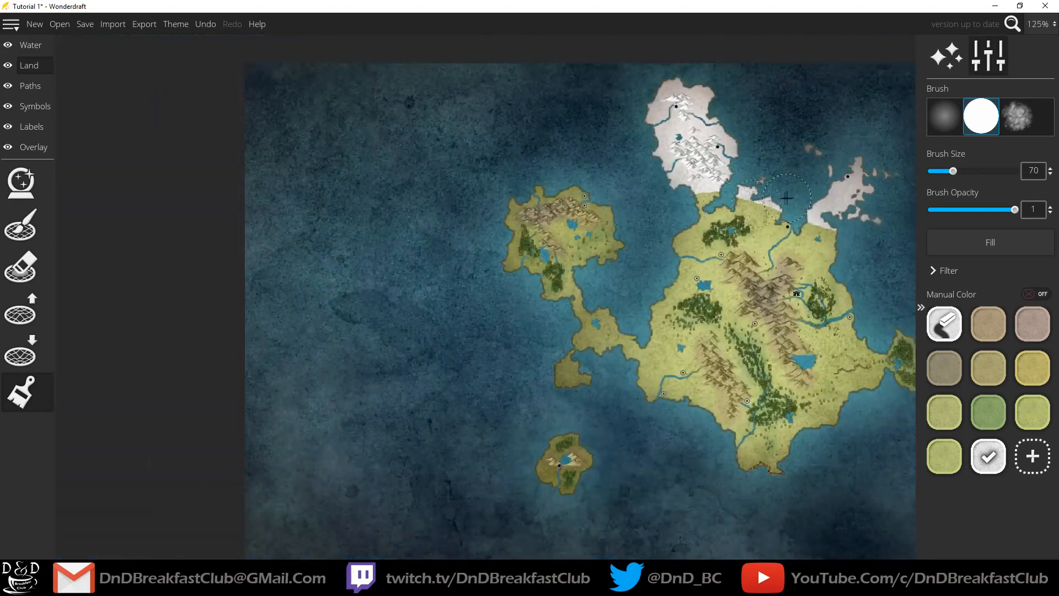
pyautogui.moveTo(623, 210); pyautogui.dragTo(486, 172)
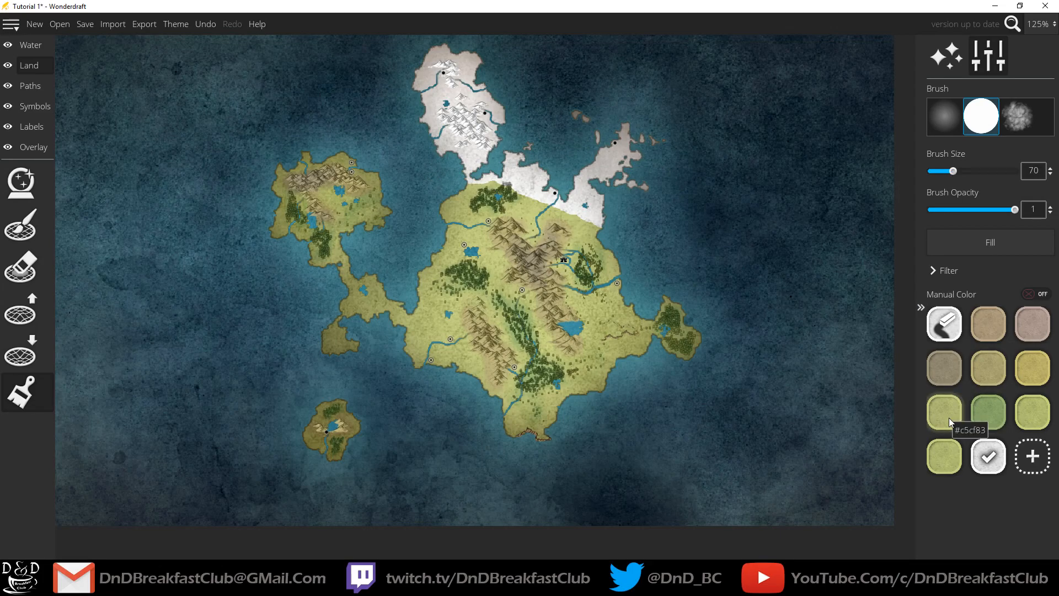
# Step: Soften the snow's hard southern edge with the textured white brush at size 30 and 0.36 opacity
pyautogui.scroll(5, 476, 186)
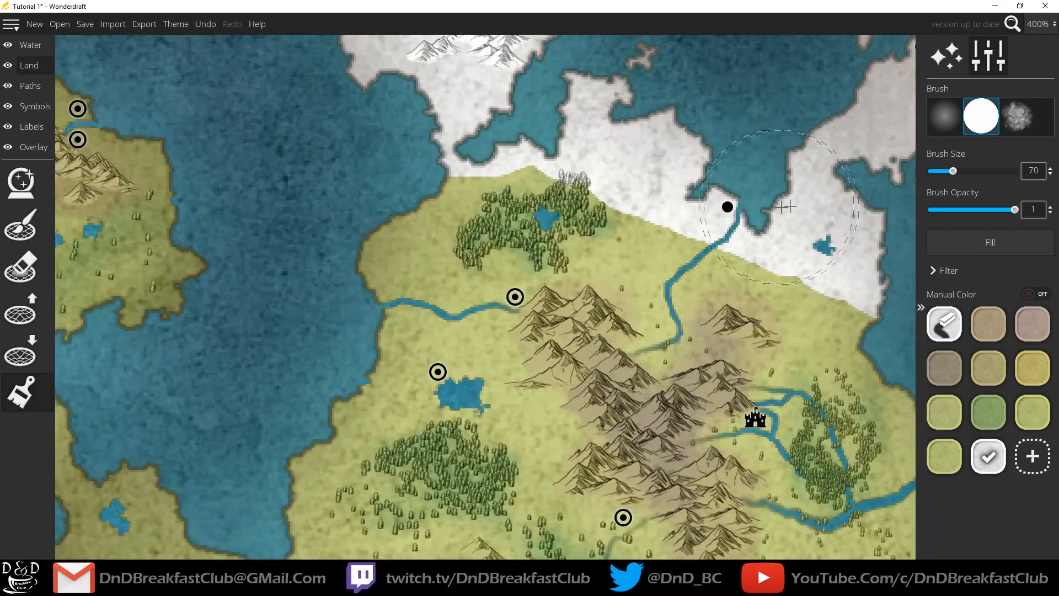
pyautogui.click(1012, 126)
pyautogui.press('[')
pyautogui.press('[')
pyautogui.press('[')
pyautogui.press('[')
pyautogui.press('[')
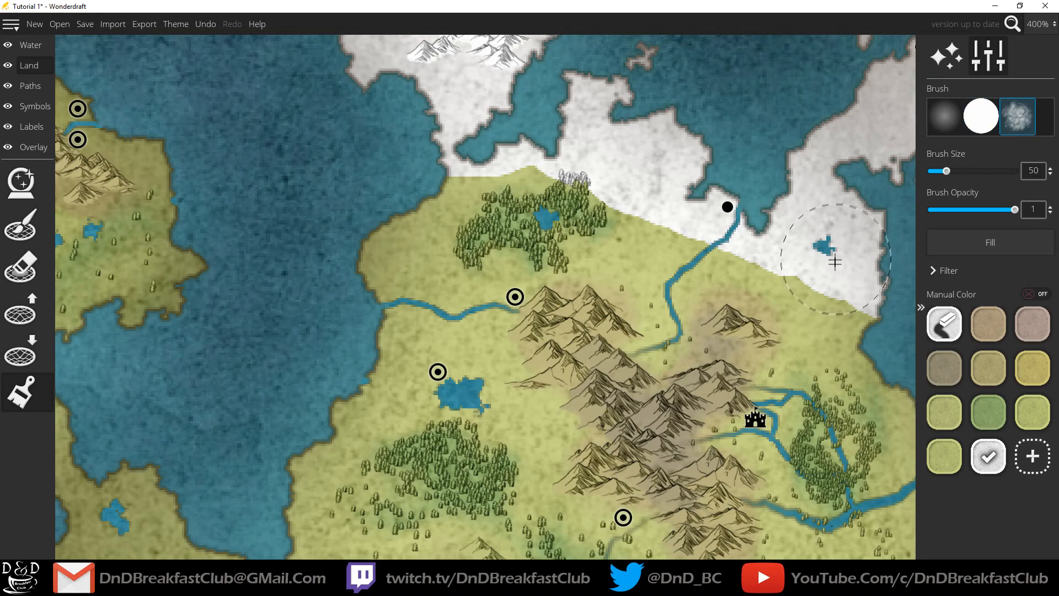
pyautogui.moveTo(862, 307); pyautogui.dragTo(839, 291)
pyautogui.press(']')
pyautogui.press(']')
pyautogui.press(']')
pyautogui.press(']')
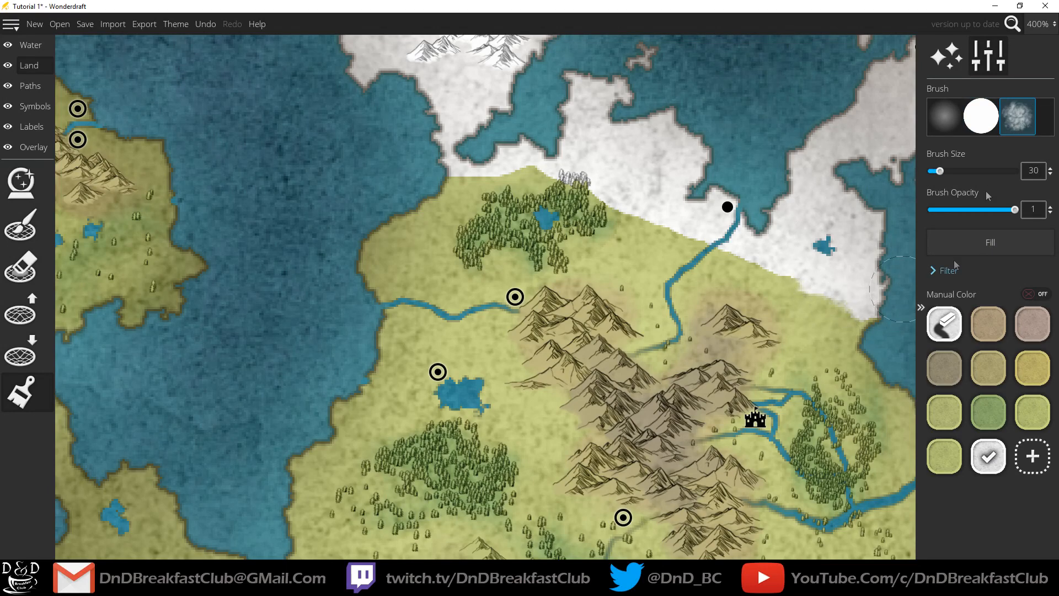
pyautogui.moveTo(959, 215); pyautogui.dragTo(954, 215)
pyautogui.moveTo(858, 317)
pyautogui.mouseDown()
pyautogui.moveTo(688, 197)
pyautogui.moveTo(677, 226)
pyautogui.moveTo(594, 187)
pyautogui.moveTo(513, 174)
pyautogui.moveTo(544, 161)
pyautogui.moveTo(487, 148)
pyautogui.moveTo(438, 166)
pyautogui.moveTo(527, 307)
pyautogui.mouseUp()
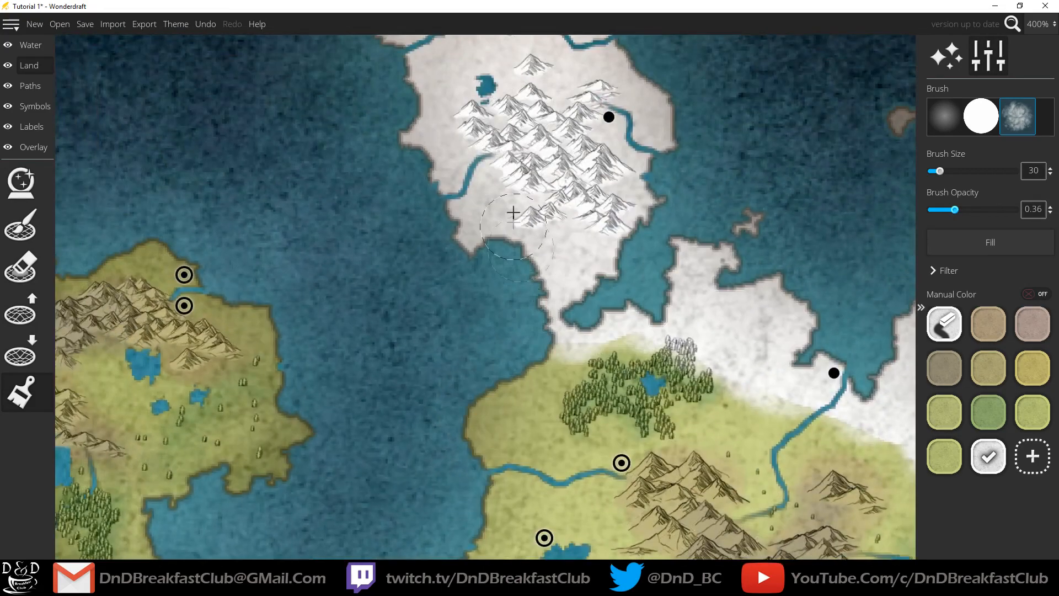
# Step: Extend the white over the top of the northern forest and along the snow border towards the east coast
pyautogui.moveTo(580, 147)
pyautogui.mouseDown()
pyautogui.moveTo(488, 296)
pyautogui.moveTo(352, 90)
pyautogui.mouseUp()
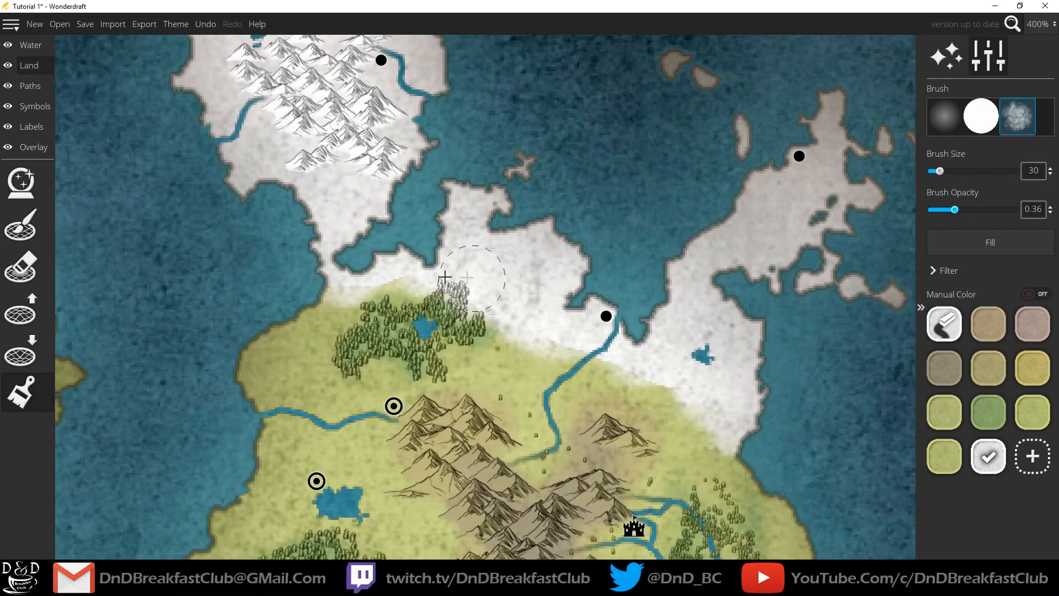
pyautogui.moveTo(444, 277)
pyautogui.mouseDown()
pyautogui.moveTo(383, 295)
pyautogui.moveTo(304, 273)
pyautogui.mouseUp()
pyautogui.moveTo(448, 274)
pyautogui.mouseDown()
pyautogui.moveTo(561, 338)
pyautogui.moveTo(683, 333)
pyautogui.moveTo(578, 322)
pyautogui.moveTo(714, 396)
pyautogui.mouseUp()
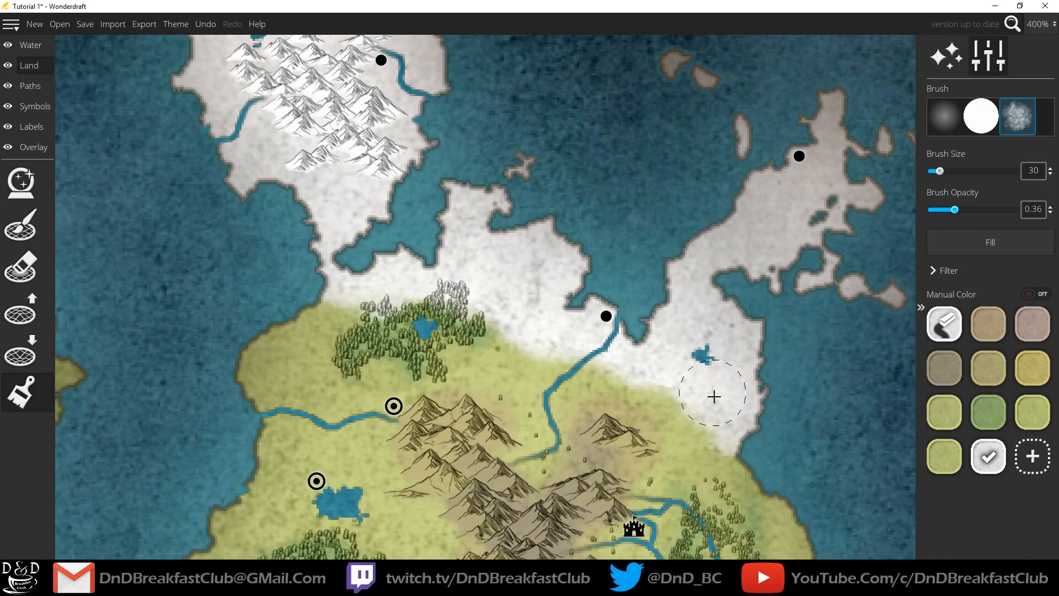
# Step: Feather the snow border from the east coast to west of the northern forest, lowering the white brush's opacity to 0.1
pyautogui.moveTo(822, 379); pyautogui.dragTo(724, 167)
pyautogui.moveTo(679, 252); pyautogui.dragTo(459, 144)
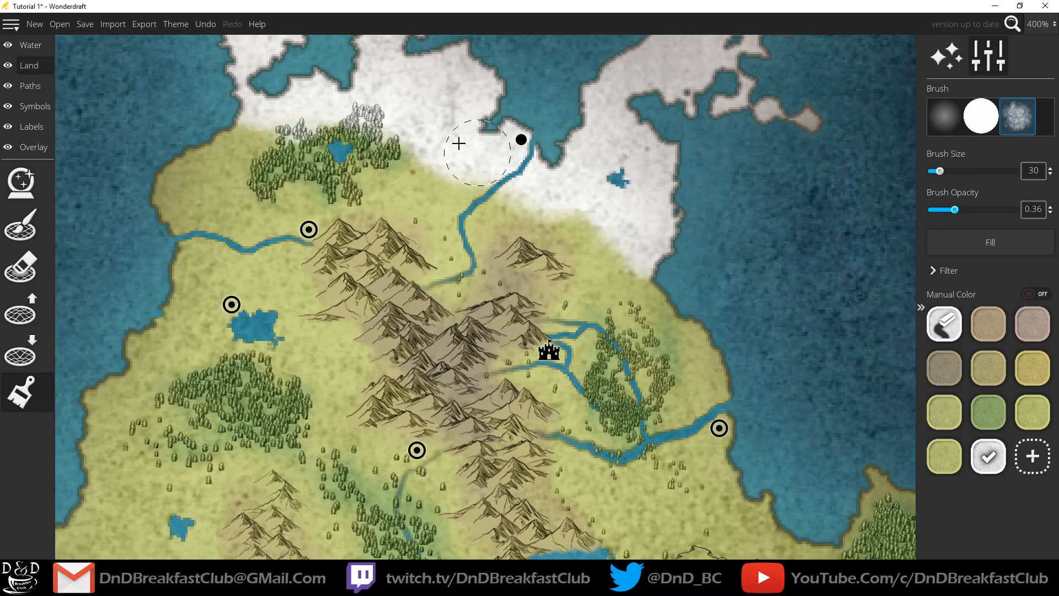
pyautogui.moveTo(362, 112); pyautogui.dragTo(123, 113)
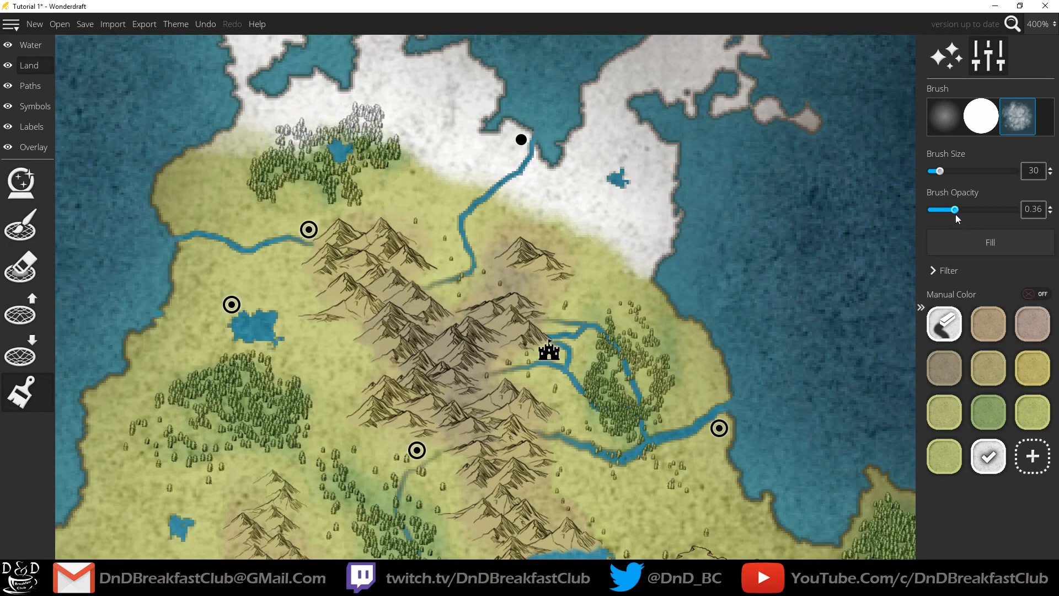
pyautogui.moveTo(639, 249)
pyautogui.mouseDown()
pyautogui.moveTo(477, 190)
pyautogui.moveTo(458, 141)
pyautogui.mouseUp()
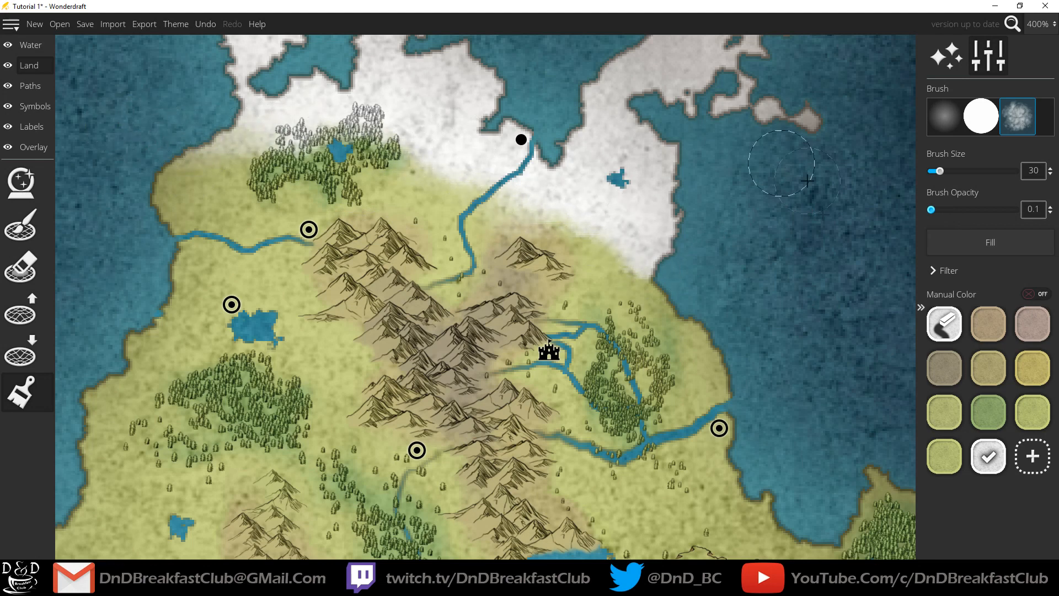
# Step: Work the yellow-green base swatch into the snow border north of the castle with a size 18 textured brush at 0.1 opacity
pyautogui.click(944, 412)
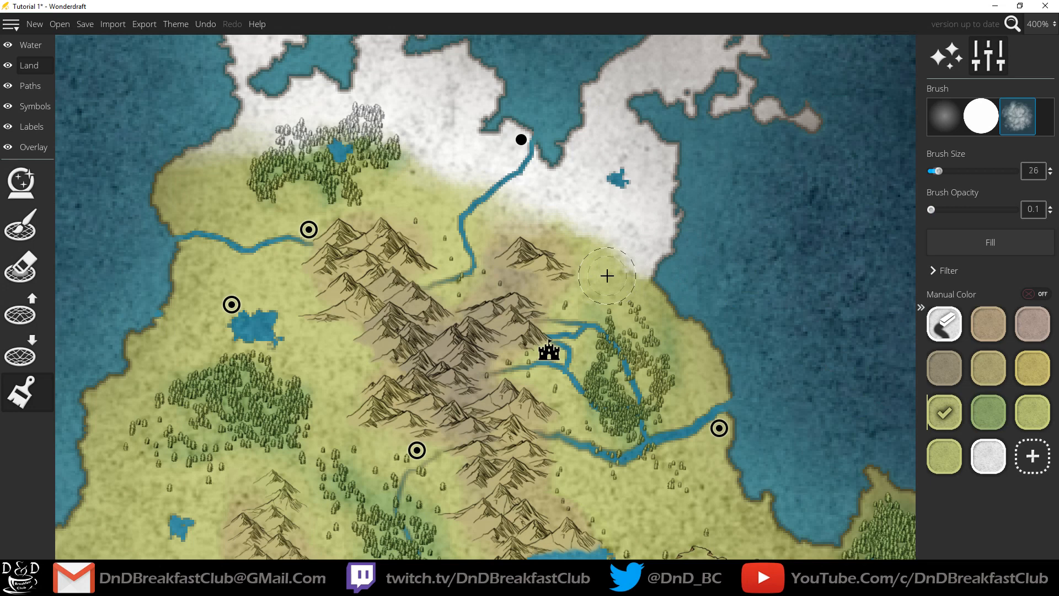
pyautogui.scroll(1, 618, 279)
pyautogui.scroll(2, 632, 281)
pyautogui.moveTo(619, 278)
pyautogui.mouseDown()
pyautogui.moveTo(635, 253)
pyautogui.moveTo(641, 175)
pyautogui.moveTo(628, 238)
pyautogui.moveTo(628, 202)
pyautogui.moveTo(616, 193)
pyautogui.moveTo(623, 164)
pyautogui.moveTo(625, 226)
pyautogui.moveTo(603, 256)
pyautogui.moveTo(623, 277)
pyautogui.moveTo(646, 215)
pyautogui.moveTo(628, 177)
pyautogui.moveTo(638, 264)
pyautogui.moveTo(591, 276)
pyautogui.moveTo(588, 220)
pyautogui.moveTo(551, 197)
pyautogui.moveTo(512, 123)
pyautogui.moveTo(435, 111)
pyautogui.moveTo(535, 223)
pyautogui.mouseUp()
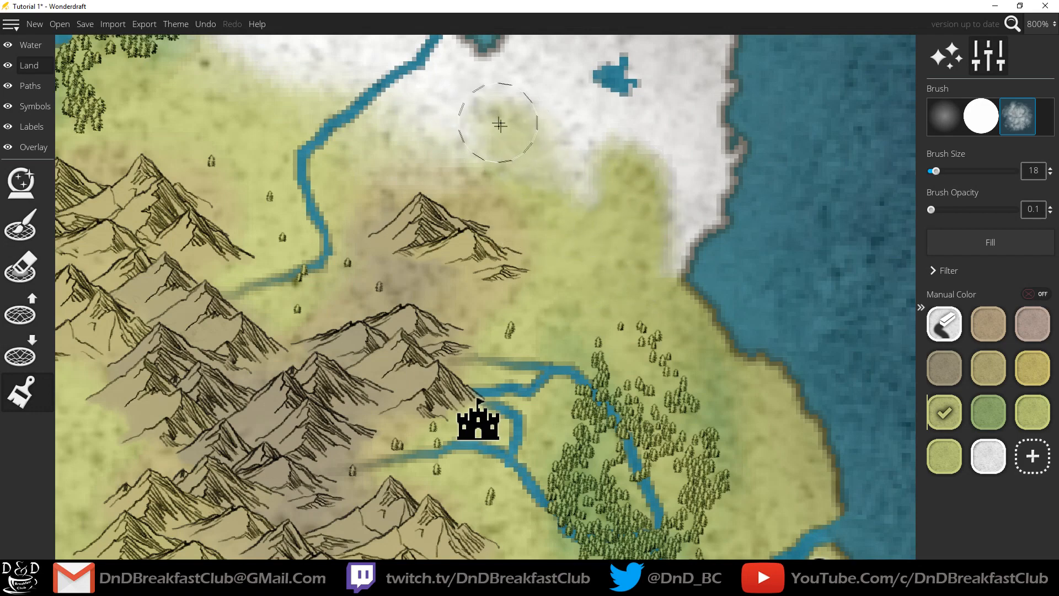
pyautogui.moveTo(514, 149); pyautogui.dragTo(680, 314)
pyautogui.moveTo(611, 300)
pyautogui.mouseDown()
pyautogui.moveTo(636, 274)
pyautogui.moveTo(582, 314)
pyautogui.moveTo(622, 305)
pyautogui.moveTo(521, 297)
pyautogui.moveTo(499, 202)
pyautogui.moveTo(450, 284)
pyautogui.moveTo(526, 209)
pyautogui.moveTo(415, 253)
pyautogui.moveTo(390, 232)
pyautogui.moveTo(409, 199)
pyautogui.moveTo(412, 132)
pyautogui.moveTo(418, 157)
pyautogui.moveTo(442, 161)
pyautogui.moveTo(418, 130)
pyautogui.mouseUp()
pyautogui.scroll(-8, 435, 274)
pyautogui.scroll(-6, 434, 274)
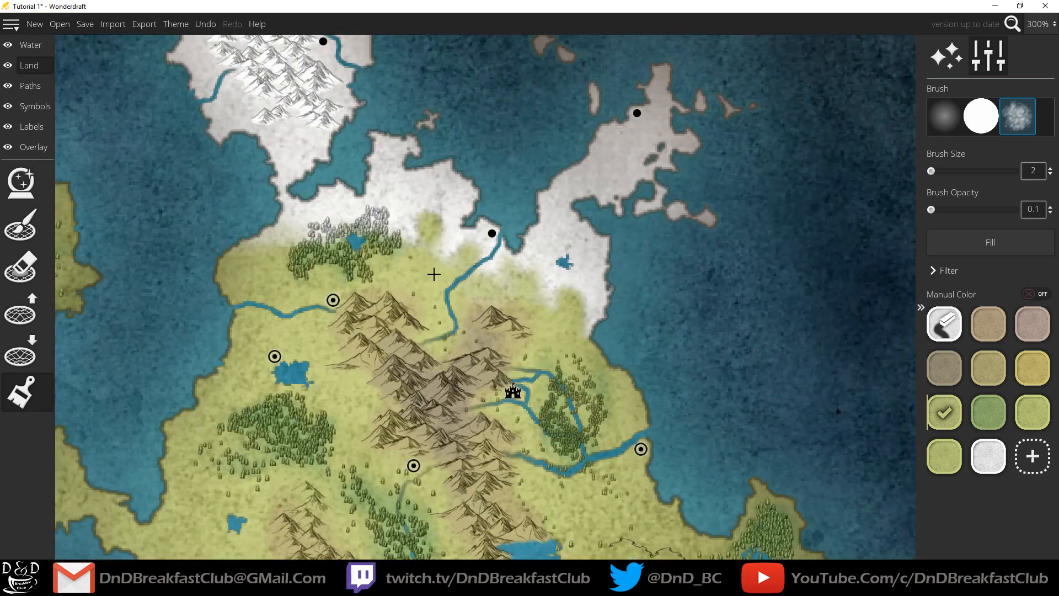
# Step: Break up the snow edge around the northern forest with the base swatch at brush size 22
pyautogui.scroll(5, 432, 272)
pyautogui.scroll(6, 454, 279)
pyautogui.moveTo(447, 296)
pyautogui.mouseDown()
pyautogui.moveTo(448, 253)
pyautogui.moveTo(440, 303)
pyautogui.moveTo(471, 321)
pyautogui.moveTo(461, 299)
pyautogui.moveTo(465, 218)
pyautogui.moveTo(465, 326)
pyautogui.moveTo(486, 278)
pyautogui.moveTo(485, 242)
pyautogui.moveTo(470, 234)
pyautogui.moveTo(532, 179)
pyautogui.mouseUp()
pyautogui.scroll(2, 454, 334)
pyautogui.moveTo(456, 271)
pyautogui.mouseDown()
pyautogui.moveTo(432, 299)
pyautogui.moveTo(428, 232)
pyautogui.moveTo(422, 342)
pyautogui.moveTo(436, 258)
pyautogui.moveTo(418, 330)
pyautogui.mouseUp()
pyautogui.moveTo(341, 277); pyautogui.dragTo(628, 224)
pyautogui.moveTo(428, 255)
pyautogui.mouseDown()
pyautogui.moveTo(326, 270)
pyautogui.moveTo(487, 194)
pyautogui.mouseUp()
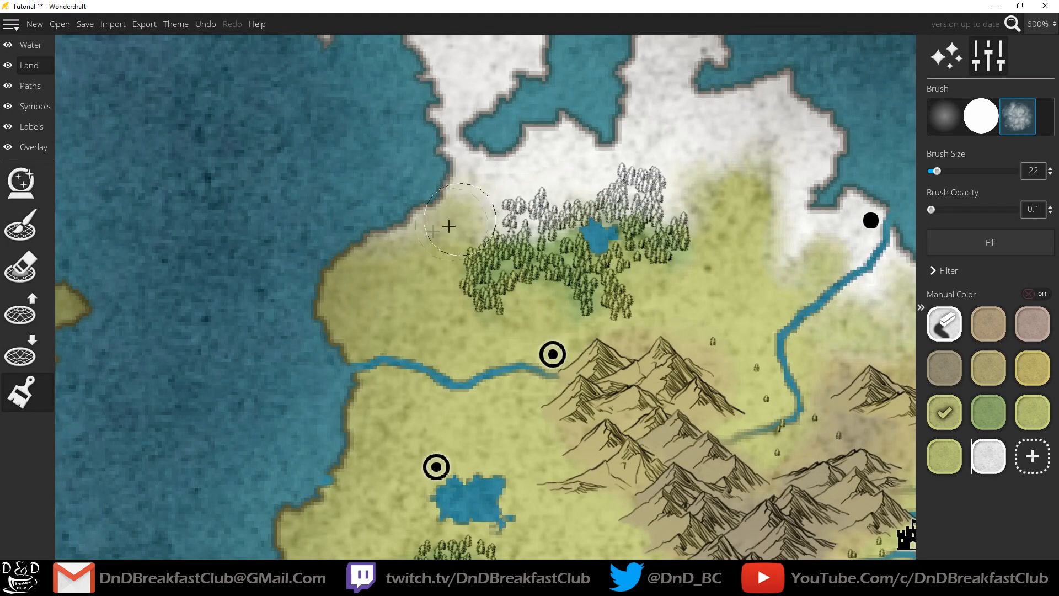
# Step: Refine the snow transition on the coast west of the northern forest with the white swatch and the base swatch
pyautogui.click(991, 468)
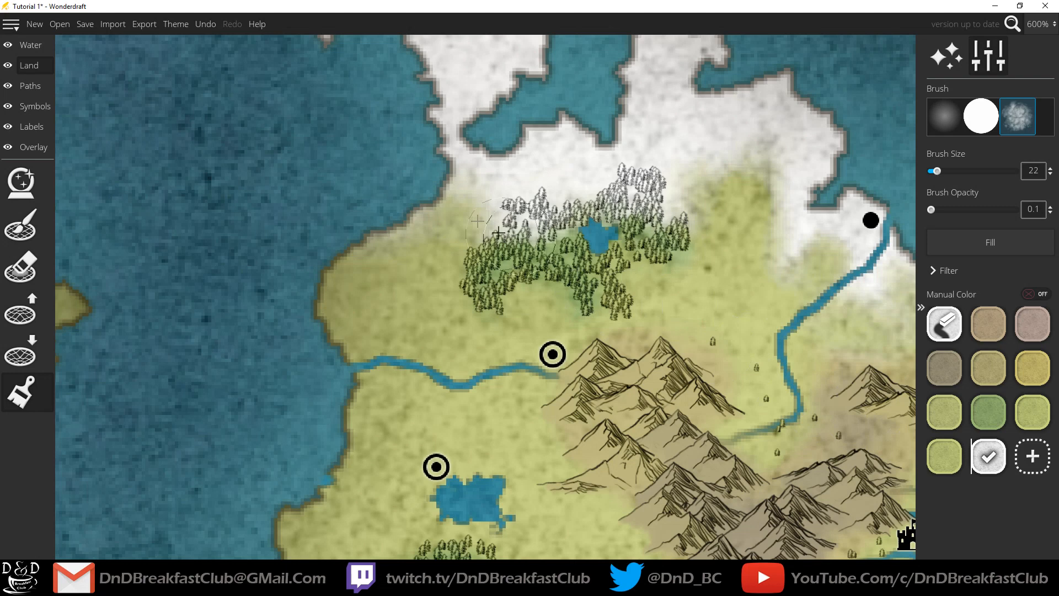
pyautogui.moveTo(438, 230)
pyautogui.mouseDown()
pyautogui.moveTo(473, 182)
pyautogui.moveTo(448, 227)
pyautogui.moveTo(343, 281)
pyautogui.moveTo(436, 202)
pyautogui.moveTo(396, 212)
pyautogui.moveTo(276, 283)
pyautogui.moveTo(415, 227)
pyautogui.moveTo(447, 184)
pyautogui.moveTo(331, 286)
pyautogui.moveTo(421, 220)
pyautogui.moveTo(476, 208)
pyautogui.mouseUp()
pyautogui.click(940, 458)
pyautogui.click(945, 414)
pyautogui.moveTo(371, 319)
pyautogui.mouseDown()
pyautogui.moveTo(421, 268)
pyautogui.moveTo(347, 316)
pyautogui.moveTo(380, 276)
pyautogui.moveTo(350, 306)
pyautogui.moveTo(365, 321)
pyautogui.moveTo(488, 267)
pyautogui.moveTo(513, 242)
pyautogui.moveTo(557, 281)
pyautogui.moveTo(574, 234)
pyautogui.mouseUp()
pyautogui.scroll(-4, 607, 317)
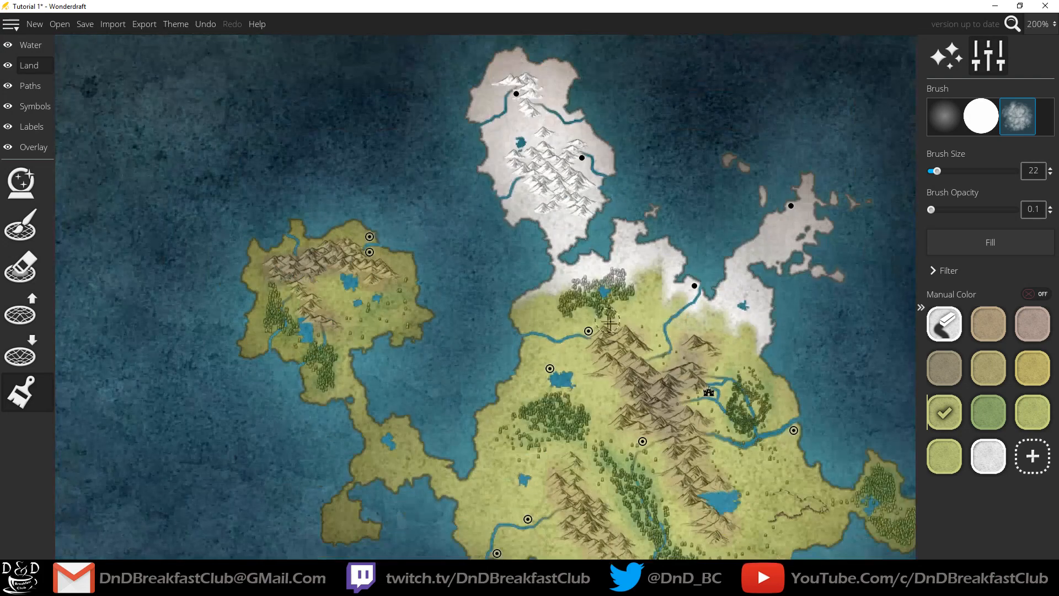
pyautogui.moveTo(691, 348); pyautogui.dragTo(611, 379)
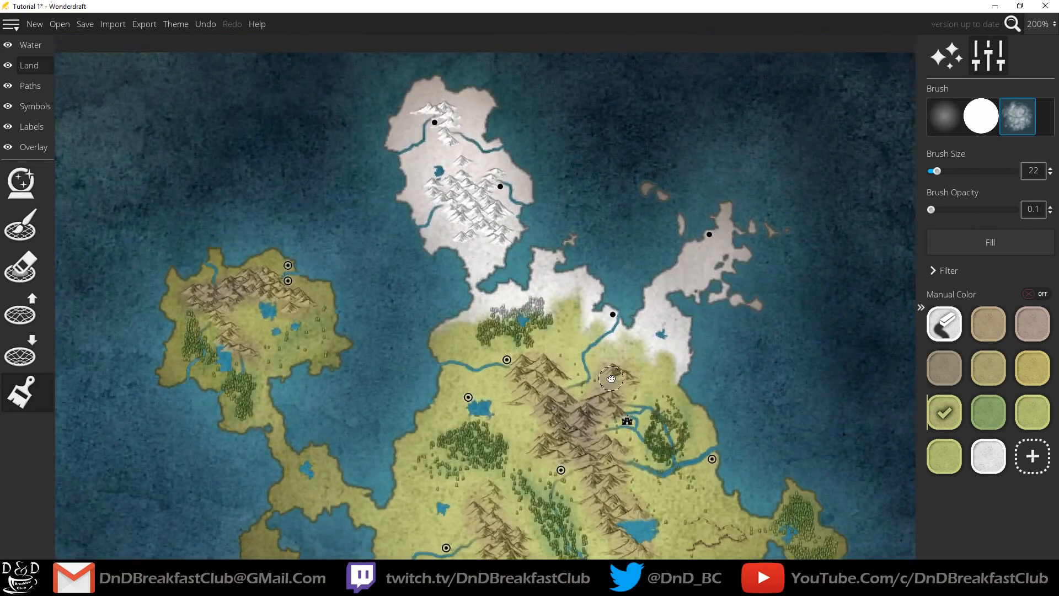
# Step: Review the coloured land across the map, from the snowy northern peninsula down to the southern islands
pyautogui.click(991, 329)
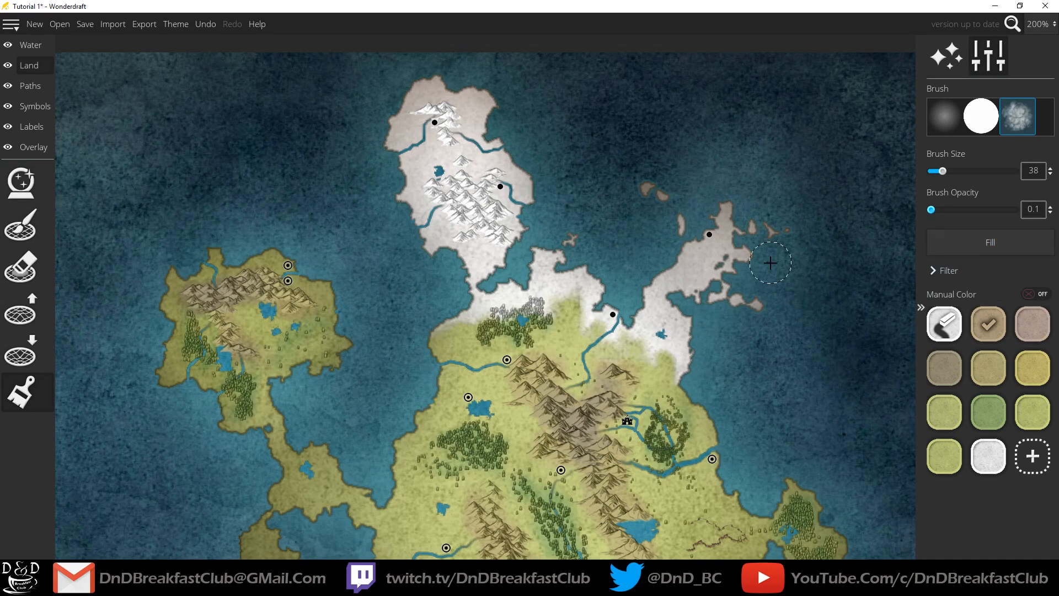
pyautogui.scroll(-2, 794, 393)
pyautogui.scroll(3, 662, 276)
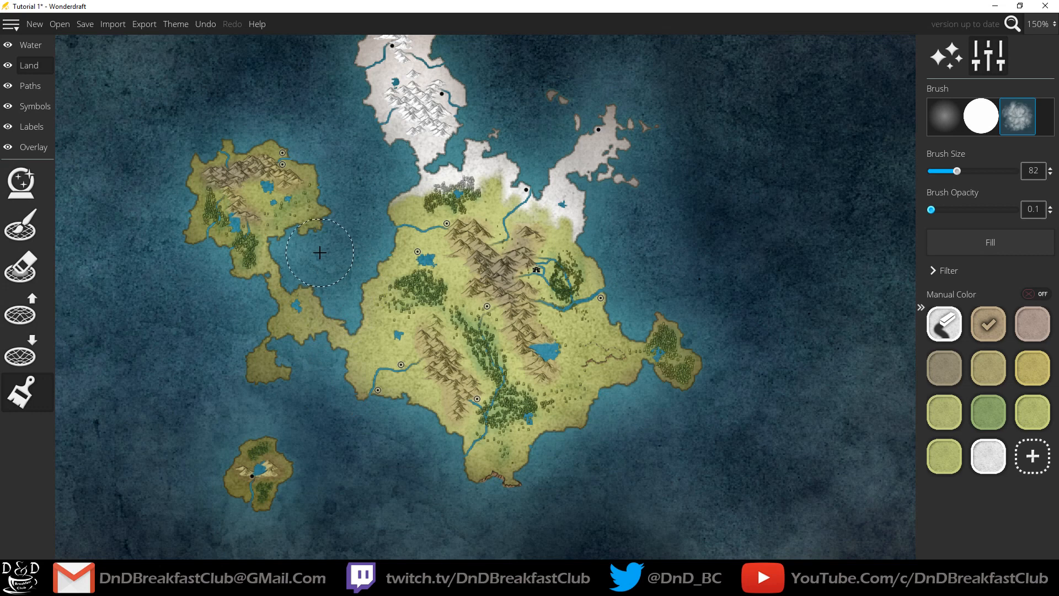
pyautogui.moveTo(291, 349)
pyautogui.mouseDown()
pyautogui.moveTo(233, 334)
pyautogui.moveTo(242, 283)
pyautogui.mouseUp()
pyautogui.moveTo(374, 146); pyautogui.dragTo(400, 300)
pyautogui.moveTo(365, 179); pyautogui.dragTo(319, 250)
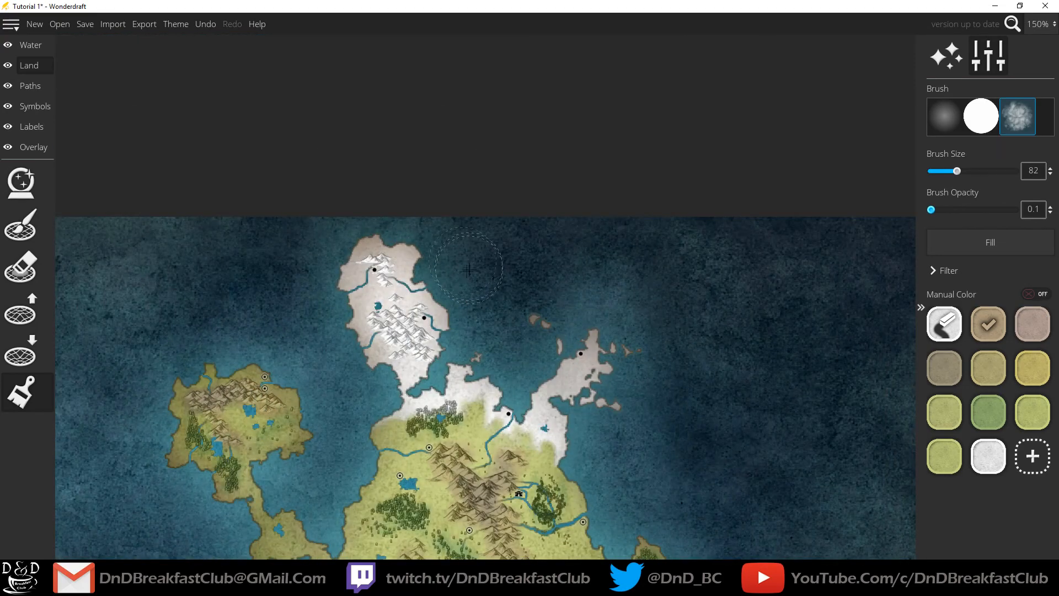
pyautogui.scroll(-2, 446, 371)
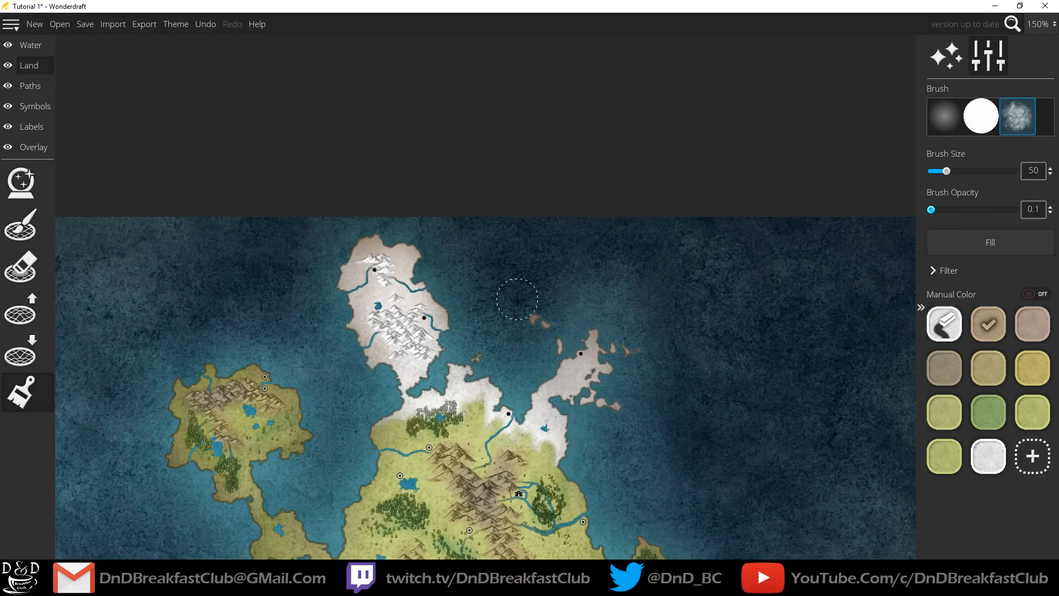
pyautogui.scroll(-3, 662, 315)
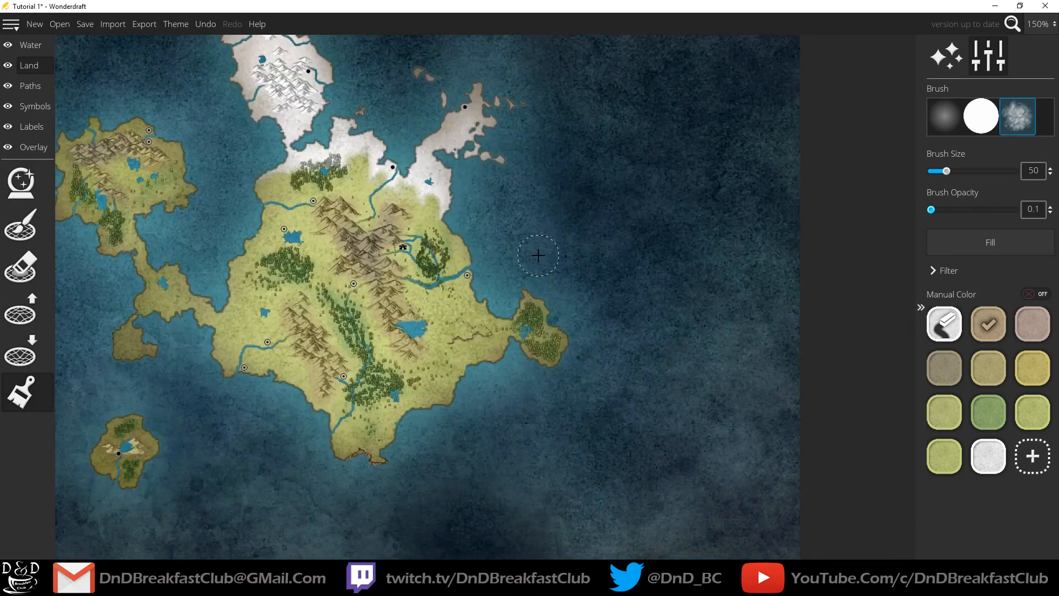
pyautogui.scroll(3, 662, 316)
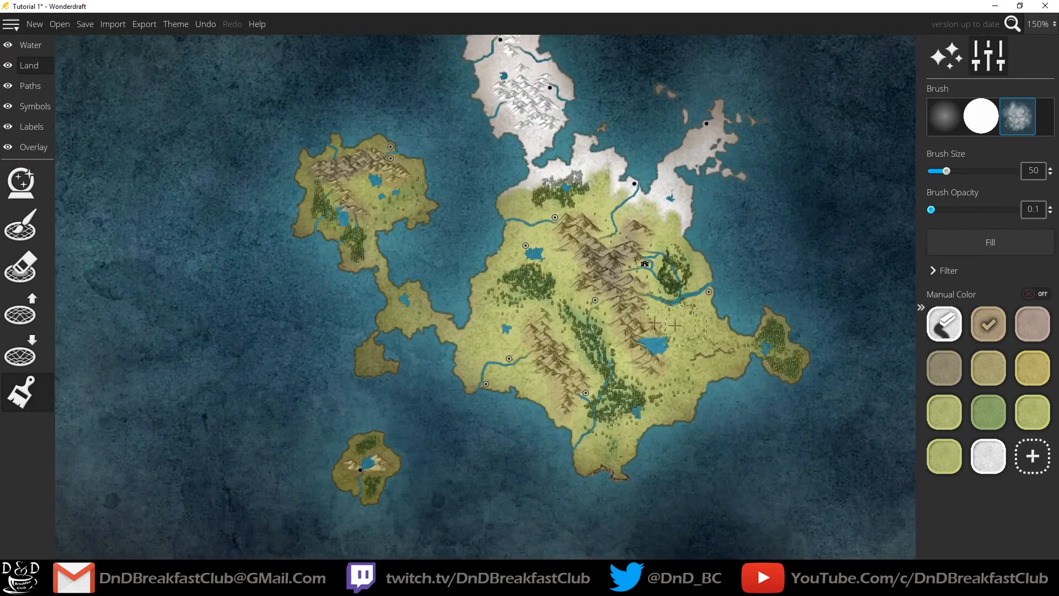
# Step: Activate the Label tool and go through the Town, Water and Terrain presets, finishing on the City preset
pyautogui.click(35, 106)
pyautogui.press('l')
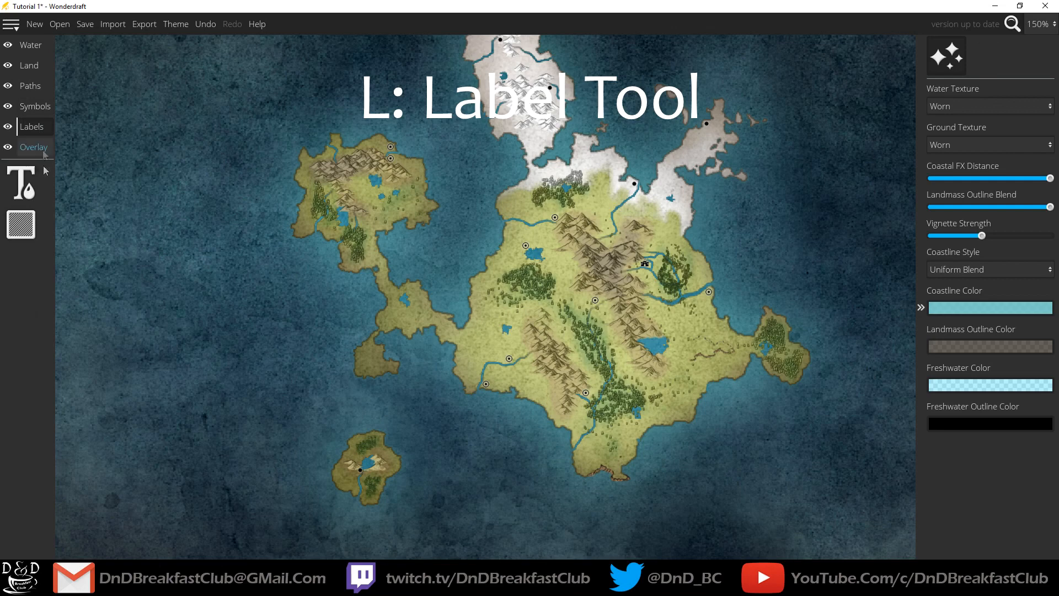
pyautogui.click(964, 115)
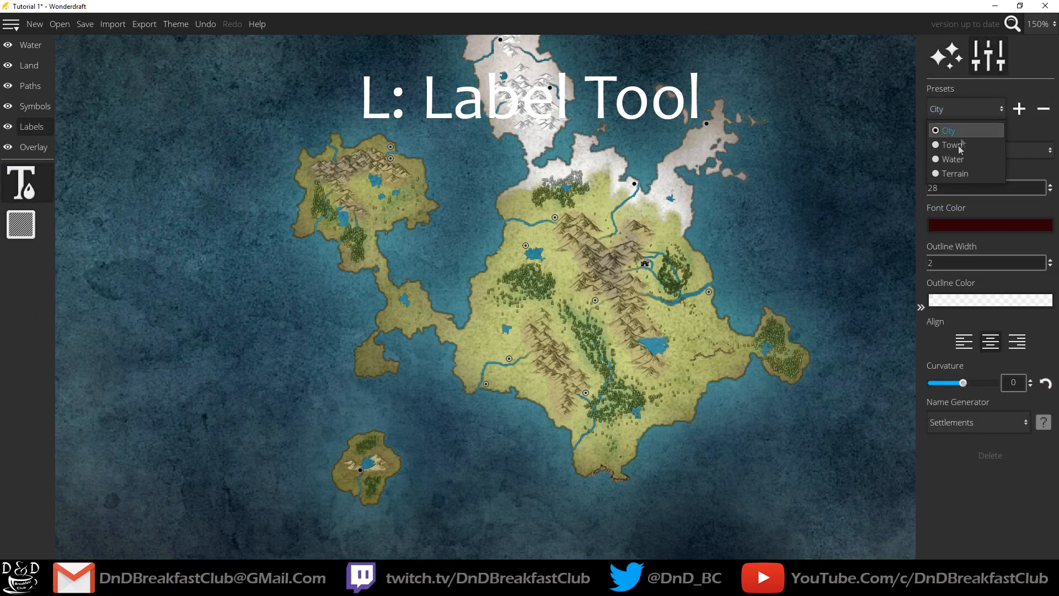
pyautogui.click(956, 150)
pyautogui.click(955, 109)
pyautogui.click(965, 158)
pyautogui.click(961, 109)
pyautogui.click(949, 174)
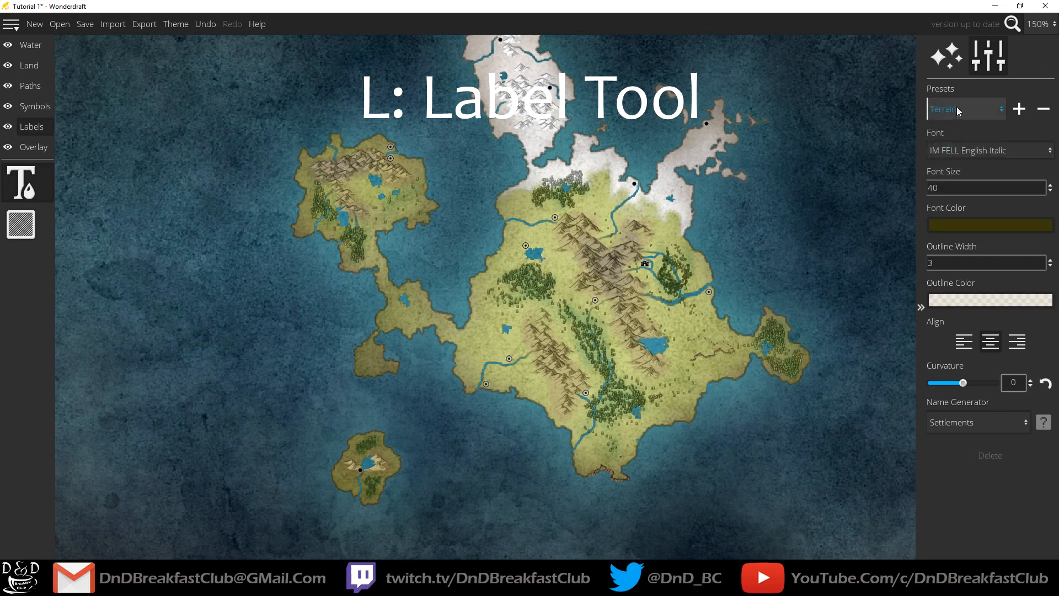
pyautogui.click(957, 108)
pyautogui.click(947, 132)
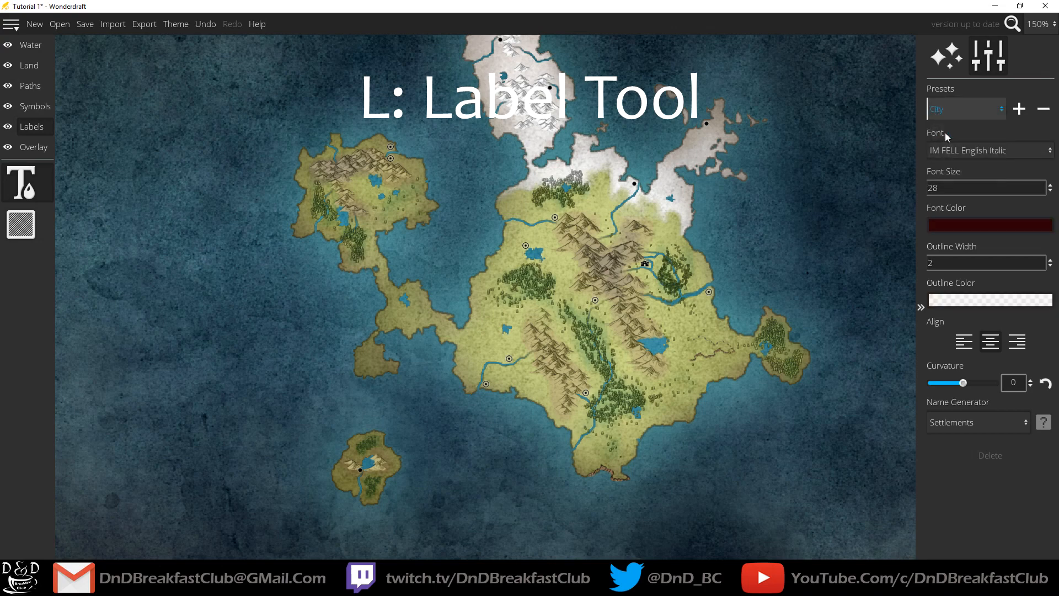
# Step: Place a City label in IM FELL English Italic across the snowy northern coast, reading "Font Examples (City)"
pyautogui.click(966, 148)
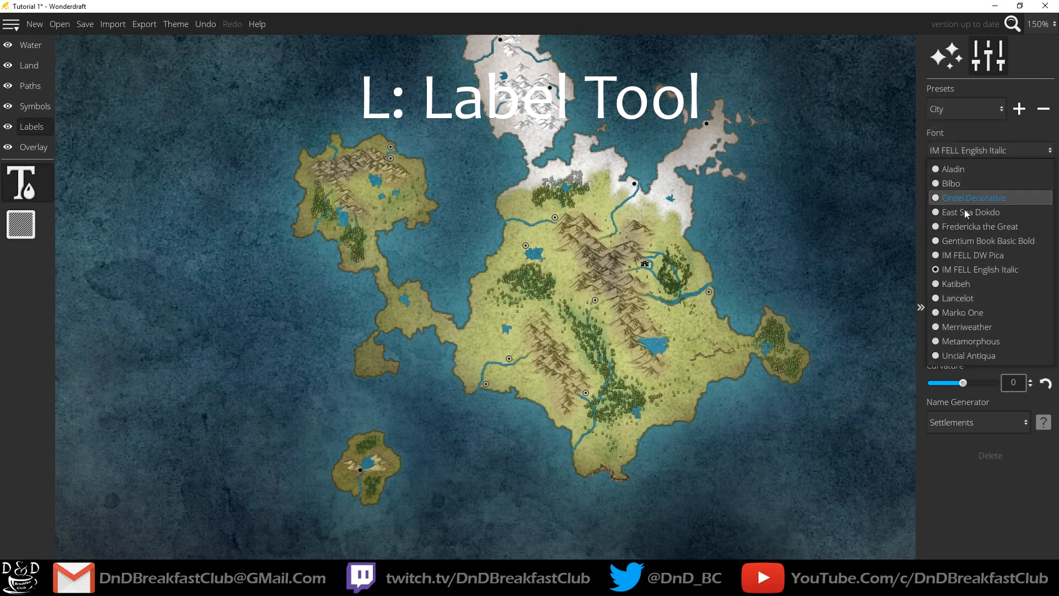
pyautogui.click(966, 271)
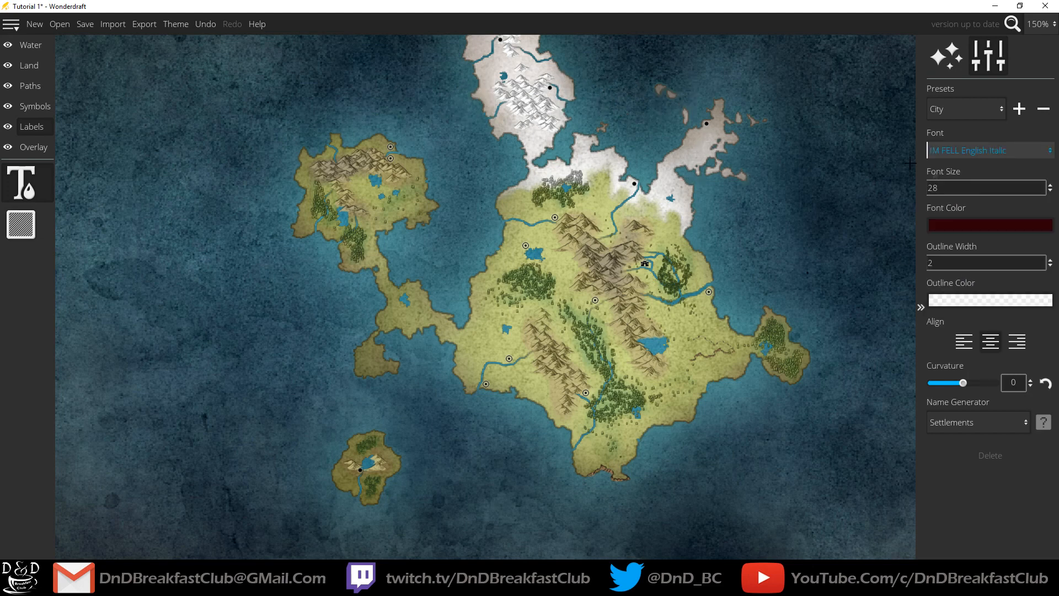
pyautogui.click(714, 204)
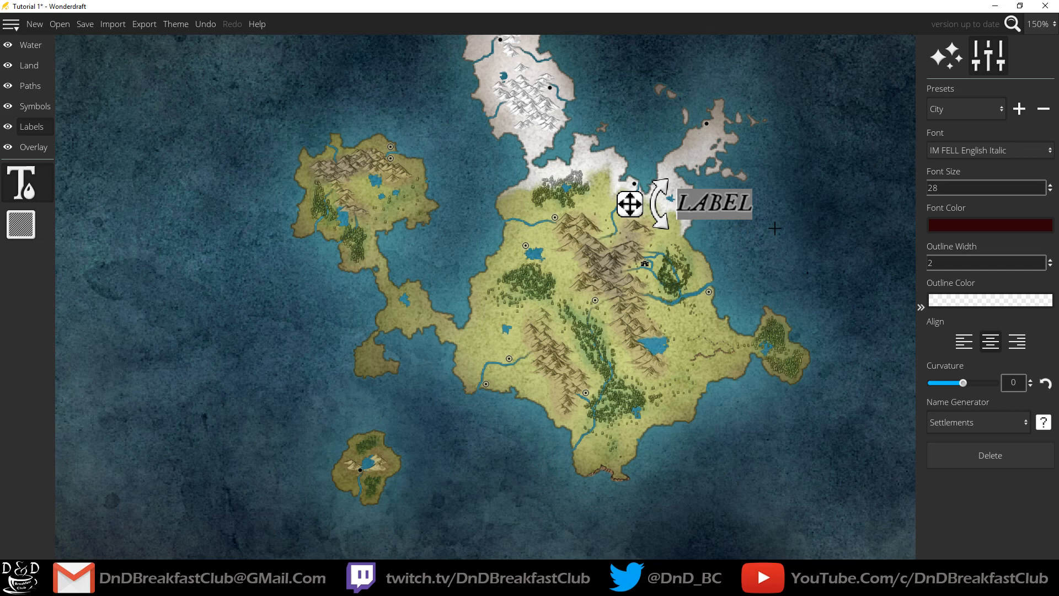
pyautogui.moveTo(632, 205); pyautogui.dragTo(562, 145)
pyautogui.doubleClick(626, 144)
pyautogui.moveTo(559, 143); pyautogui.dragTo(554, 151)
pyautogui.write('Font Examples')
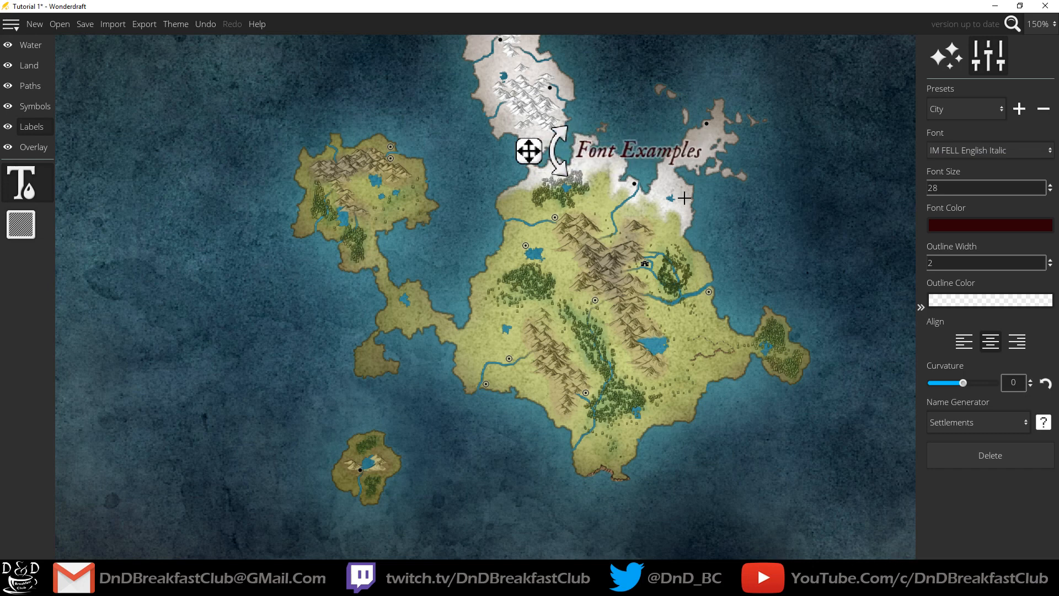
pyautogui.write(' (')
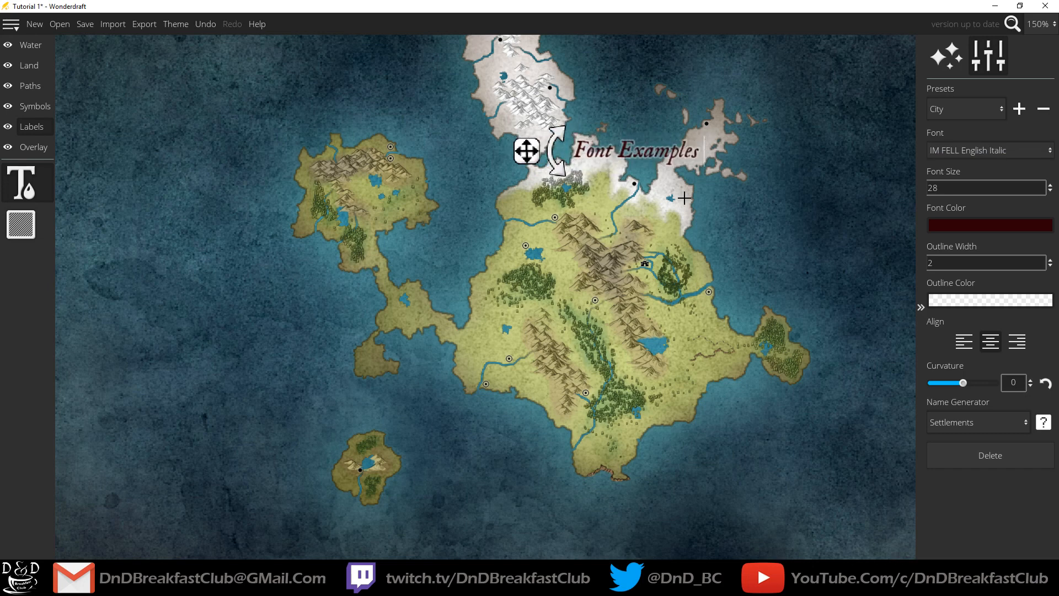
pyautogui.write('City)')
pyautogui.press('Escape')
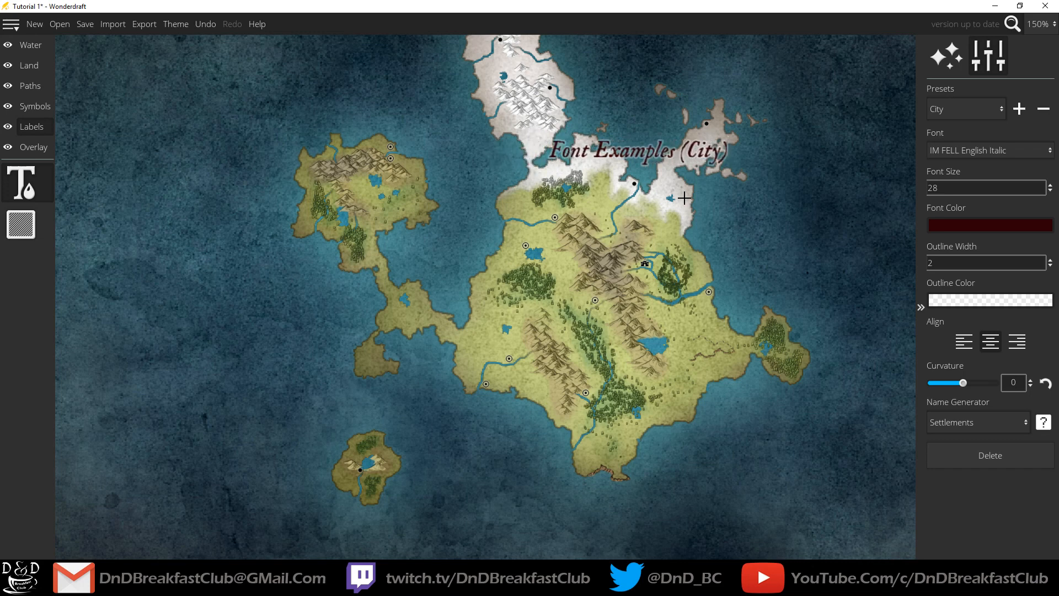
# Step: Change the sample label's font to Aladin and move it off the east coast, northeast of the castle
pyautogui.click(959, 152)
pyautogui.click(959, 167)
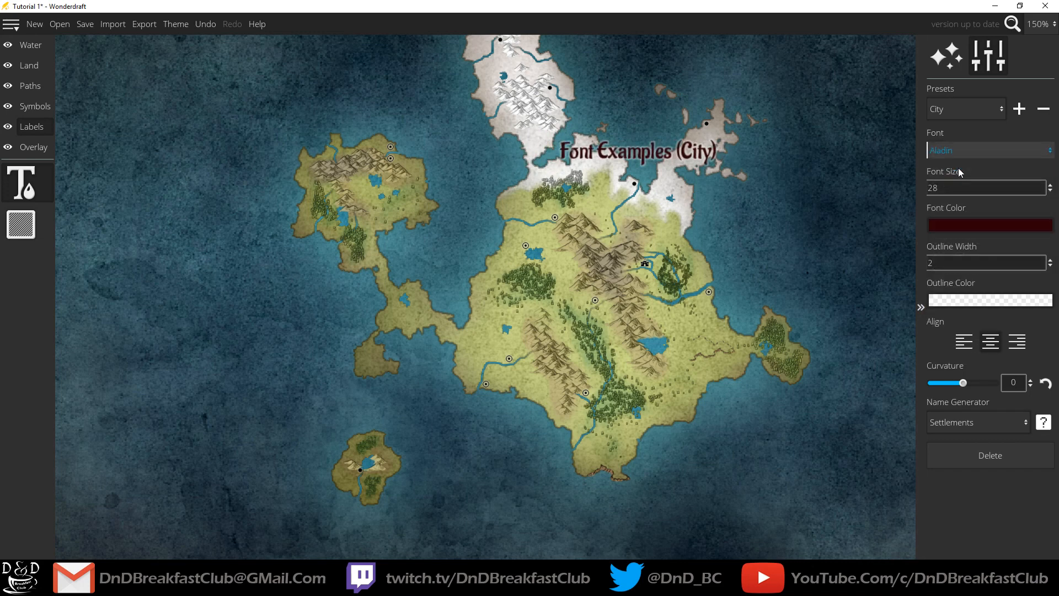
pyautogui.click(568, 150)
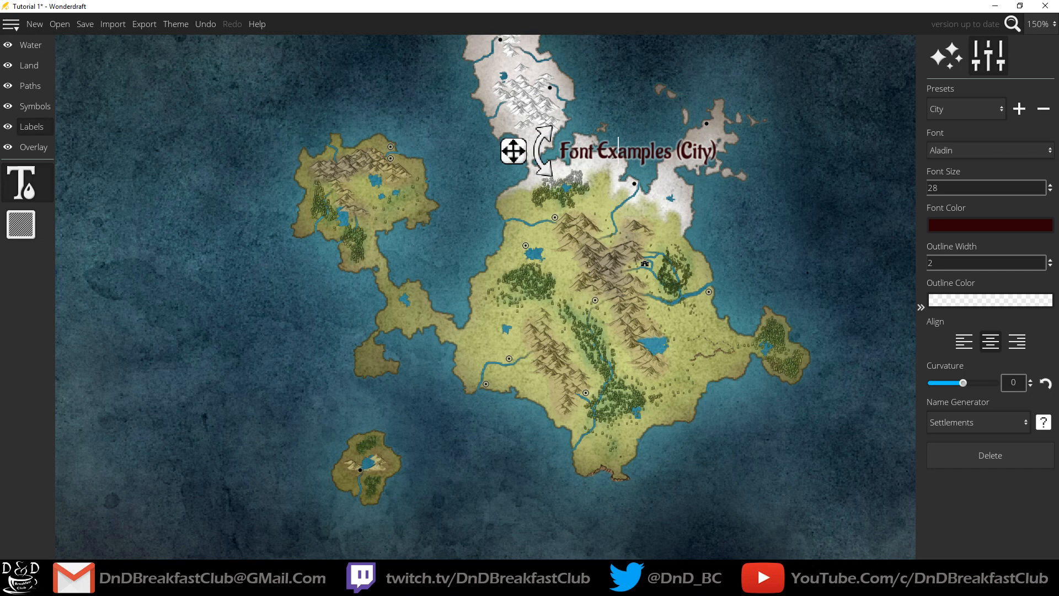
pyautogui.moveTo(506, 149); pyautogui.dragTo(679, 228)
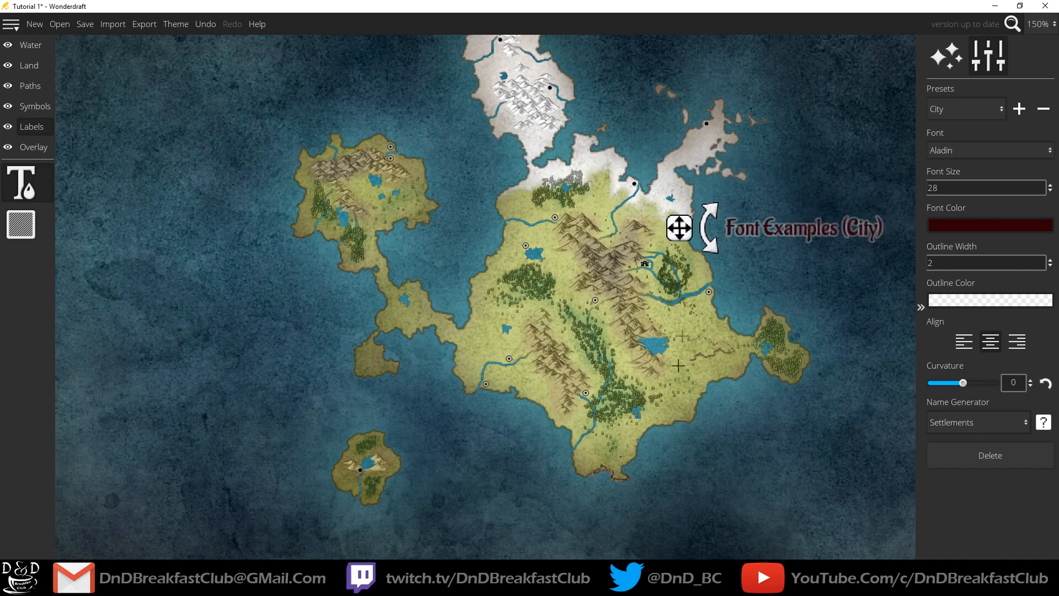
# Step: Set the sample label's font colour to black, its outline width to 4 and its curvature to 0
pyautogui.click(959, 226)
pyautogui.moveTo(852, 160); pyautogui.dragTo(768, 190)
pyautogui.click(960, 302)
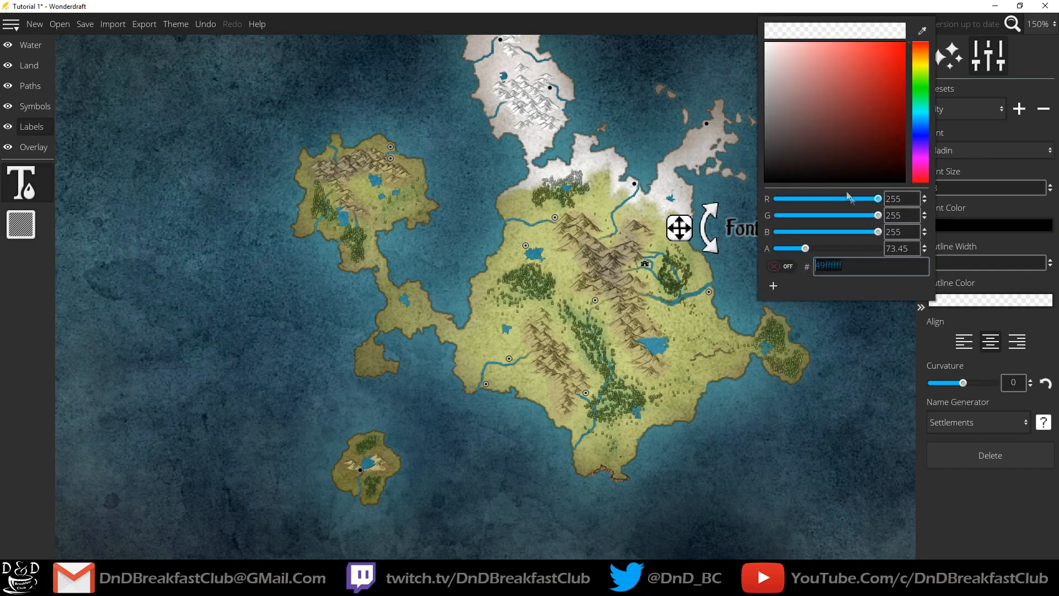
pyautogui.click(964, 263)
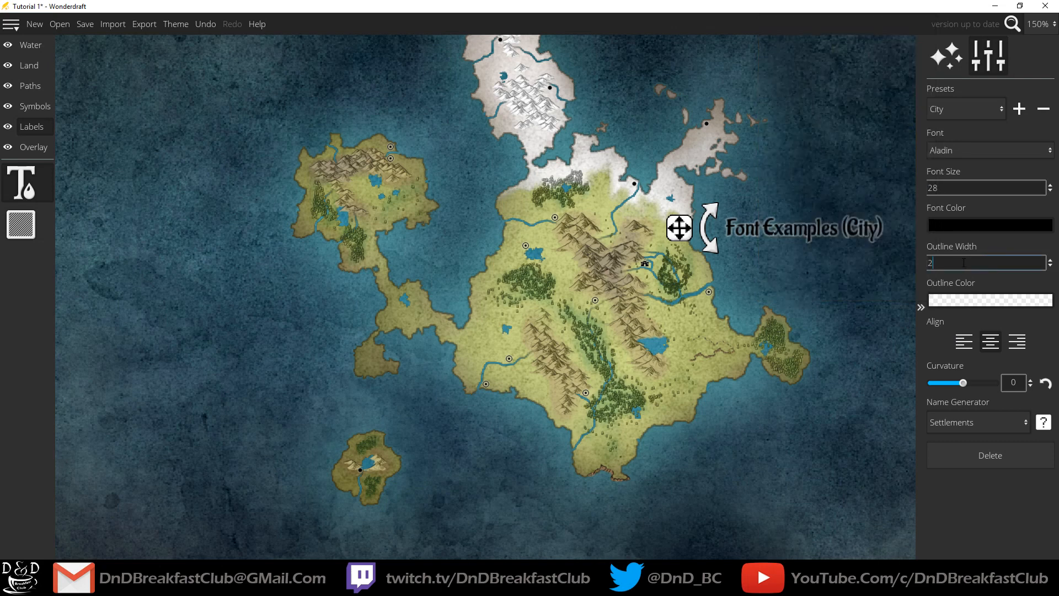
pyautogui.press('Tab')
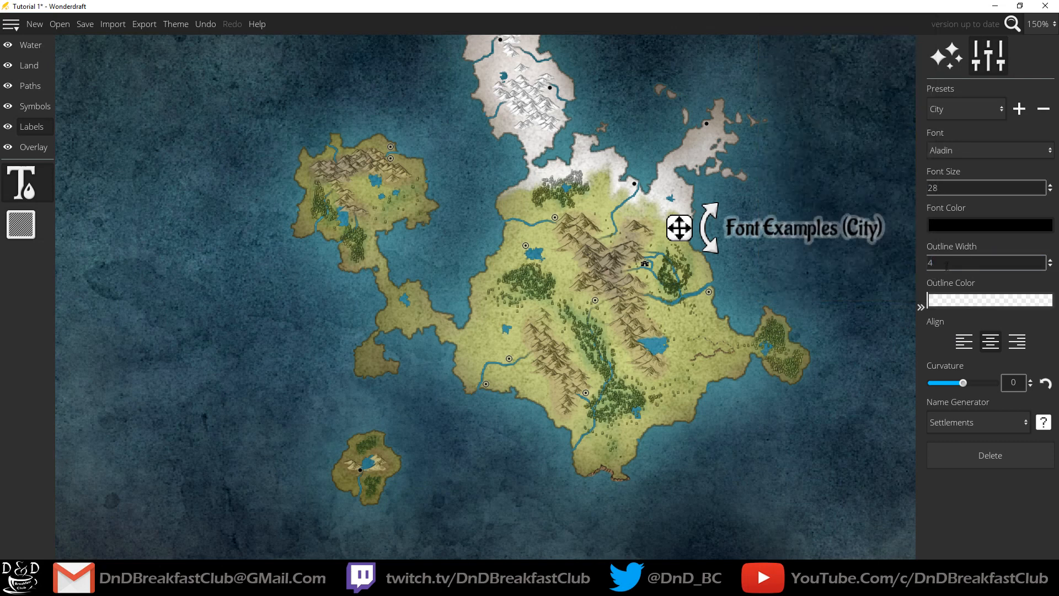
pyautogui.moveTo(964, 387); pyautogui.dragTo(965, 385)
pyautogui.click(1046, 383)
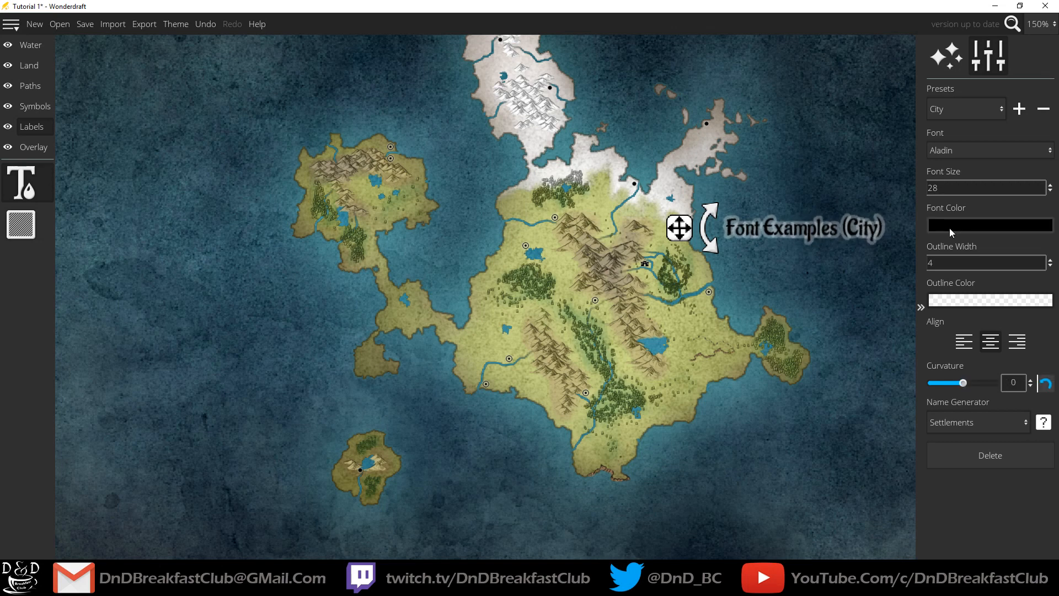
# Step: Try the sample label in the Bilbo, Cinzel Decorative, East Sea Dokdo and Fredericka the Great fonts
pyautogui.click(969, 147)
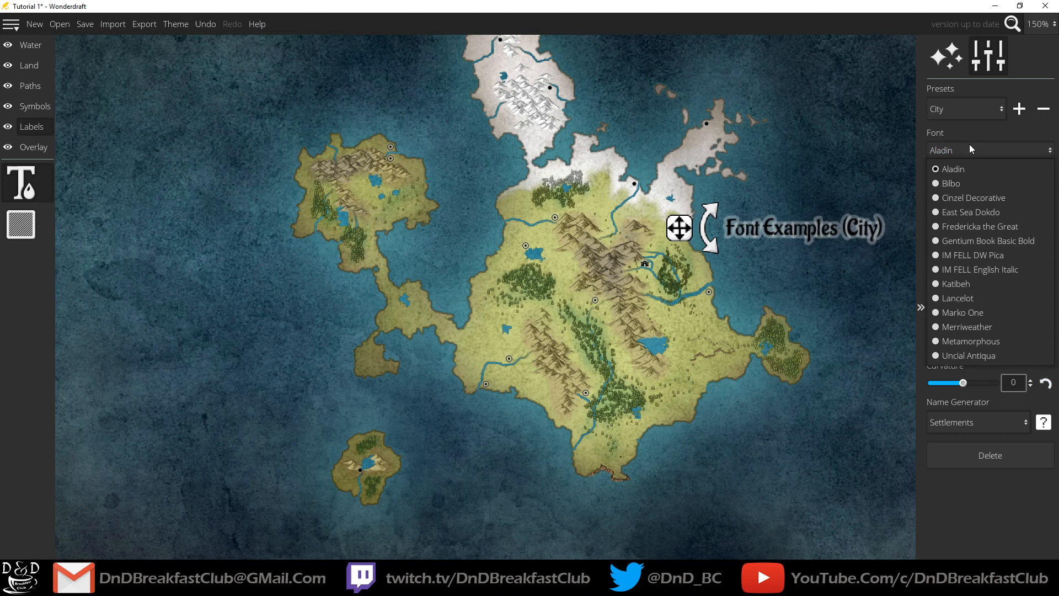
pyautogui.click(954, 189)
pyautogui.click(966, 158)
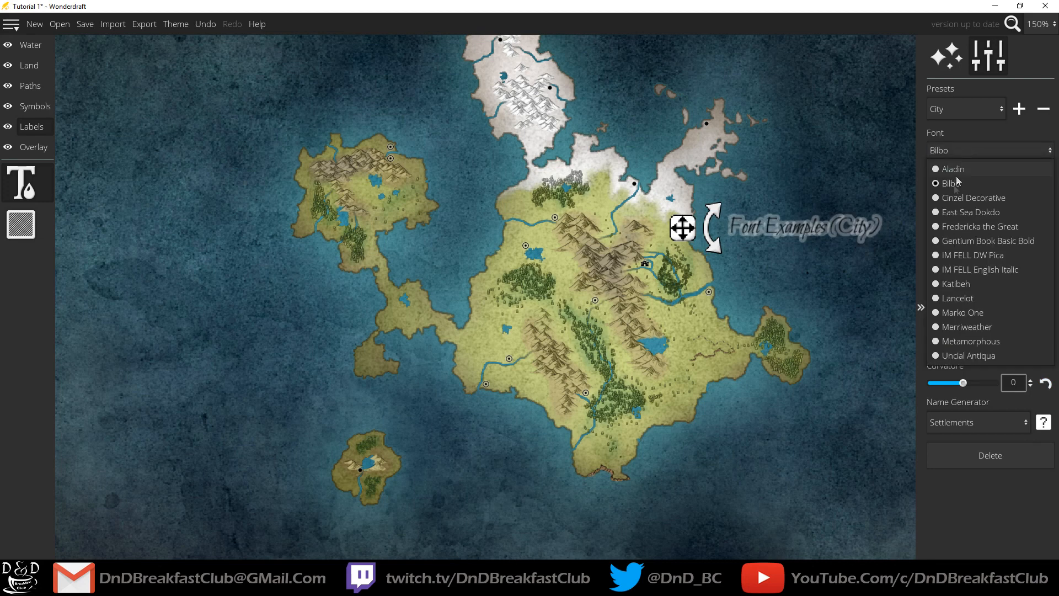
pyautogui.click(954, 194)
pyautogui.click(962, 146)
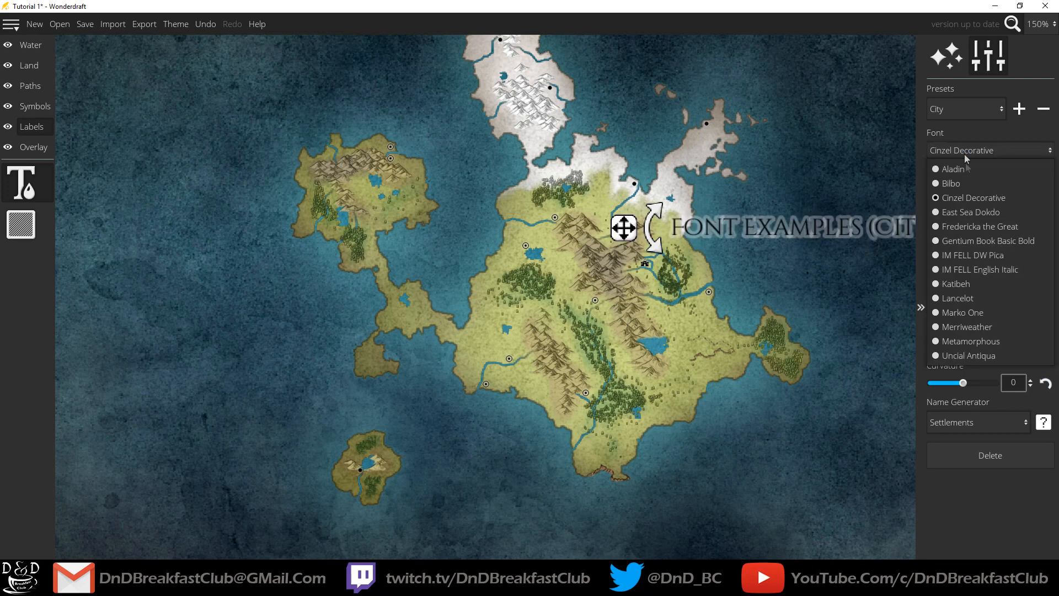
pyautogui.click(963, 197)
pyautogui.click(955, 149)
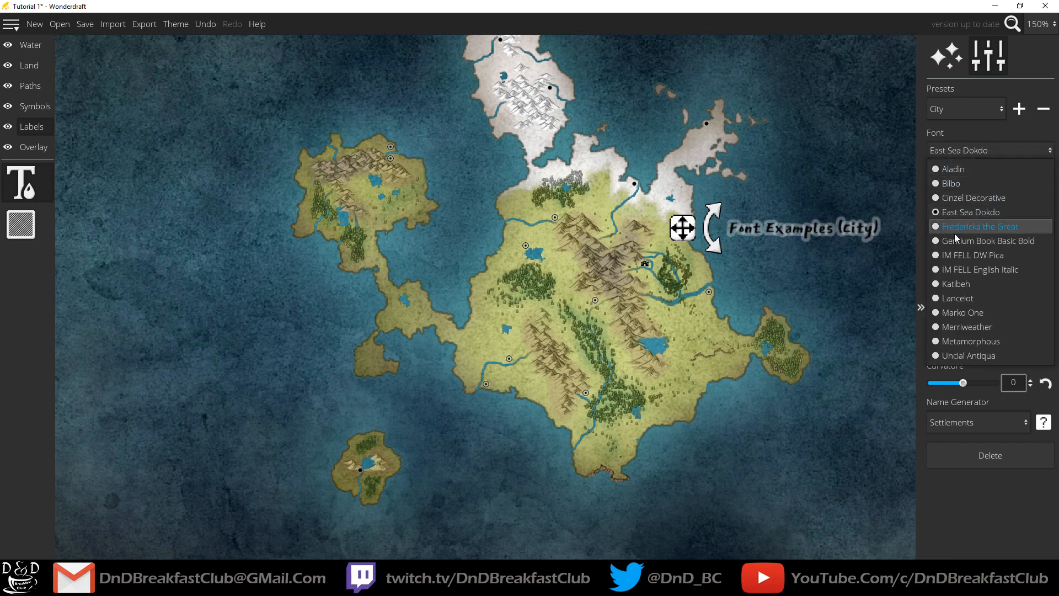
pyautogui.click(952, 229)
pyautogui.press('Down')
pyautogui.press('Down')
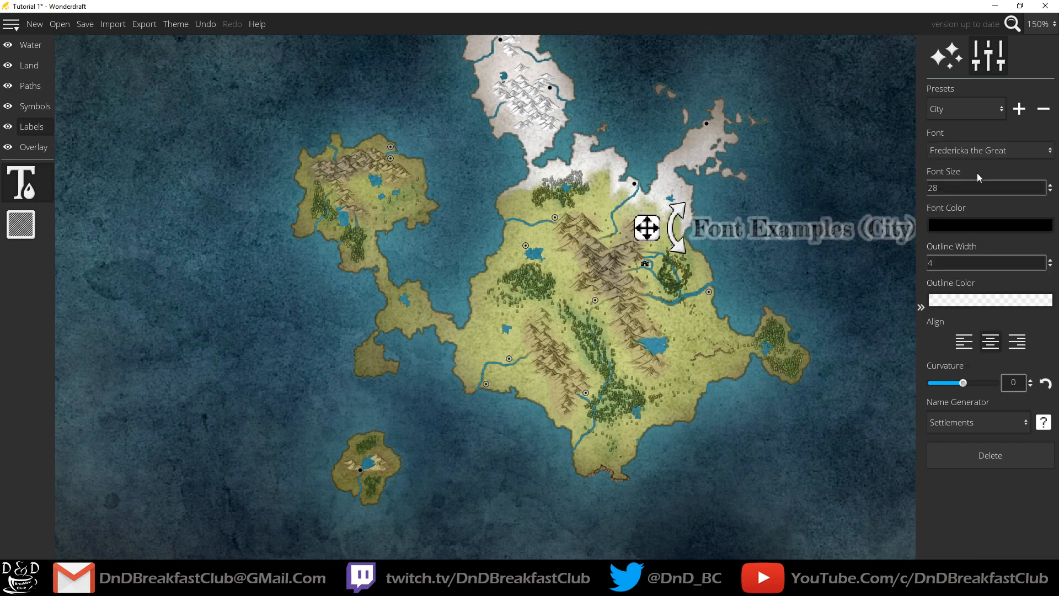
# Step: Try the sample label in Gentium Book Basic Bold, IM FELL DW Pica, IM FELL English Italic and Katibeh
pyautogui.click(976, 150)
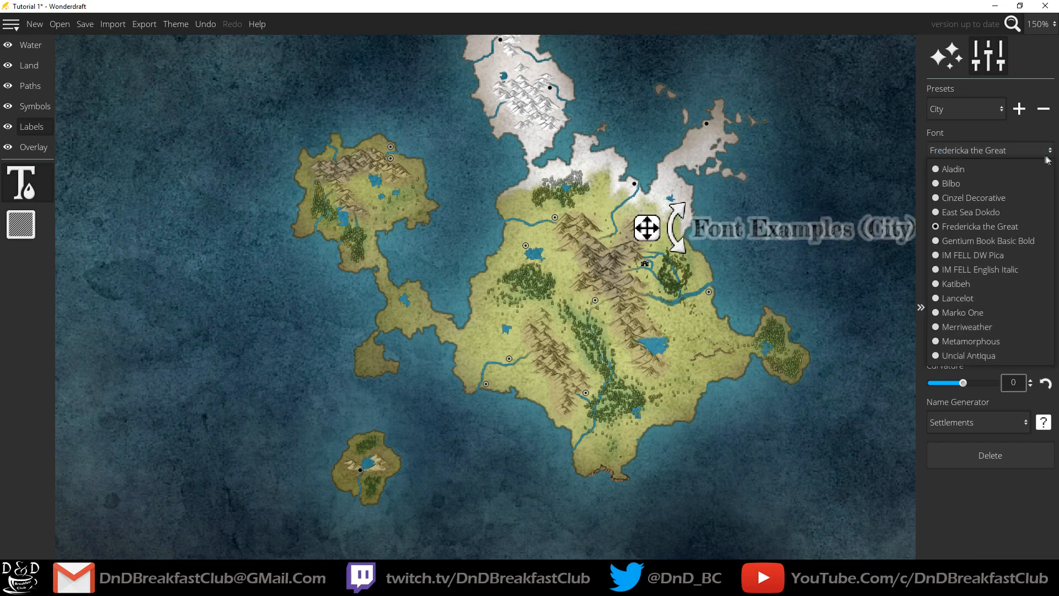
pyautogui.click(952, 235)
pyautogui.click(975, 157)
pyautogui.click(962, 254)
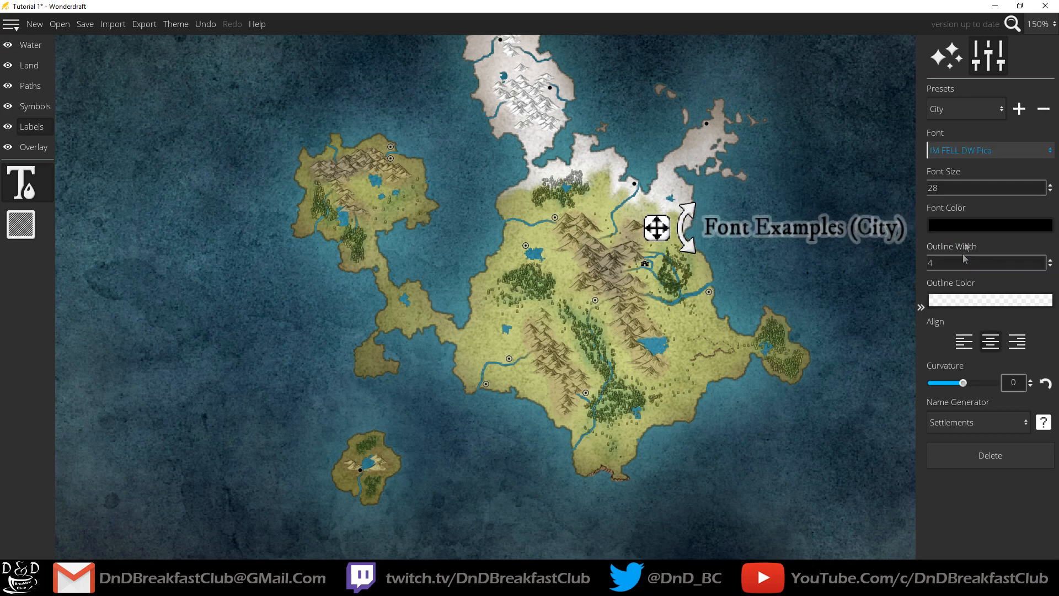
pyautogui.click(974, 157)
pyautogui.click(971, 269)
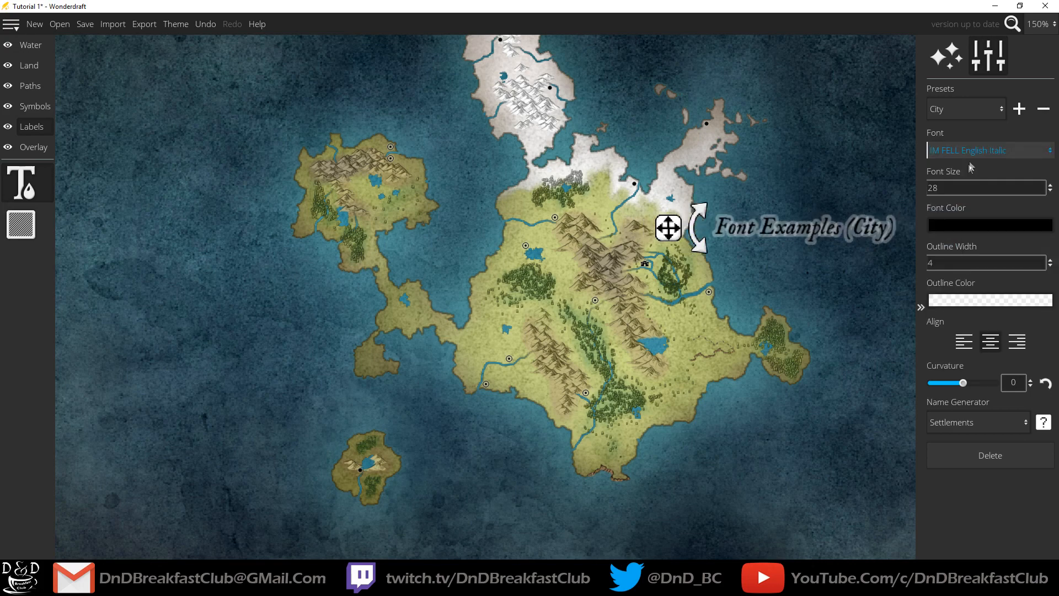
pyautogui.click(970, 157)
pyautogui.click(955, 291)
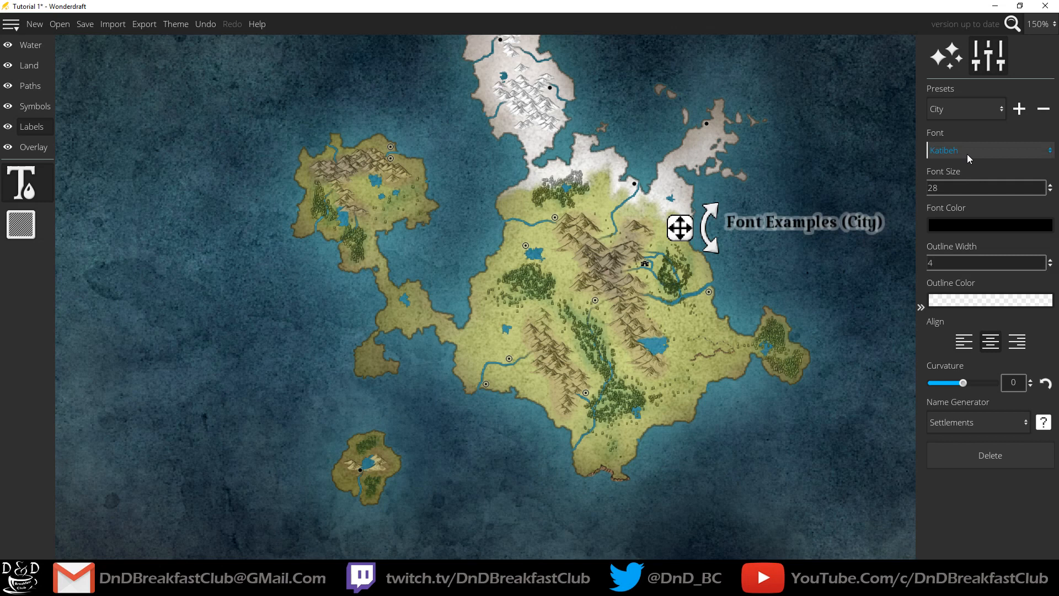
# Step: Try the sample label in the Lancelot, Marko One, Merriweather, Metamorphous and Uncial Antiqua fonts
pyautogui.click(967, 156)
pyautogui.click(957, 298)
pyautogui.click(963, 157)
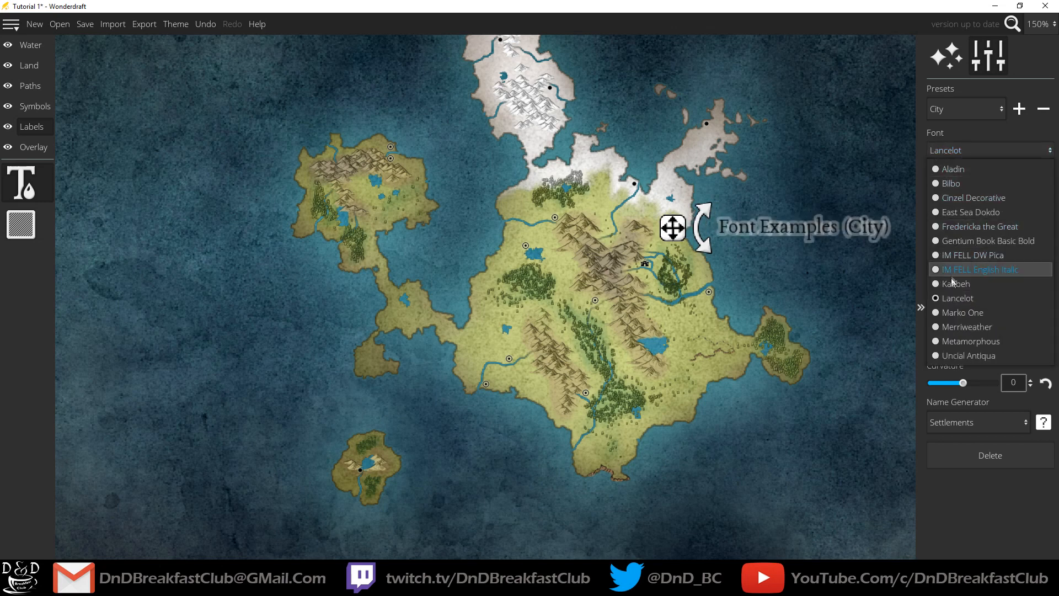
pyautogui.click(955, 313)
pyautogui.click(959, 155)
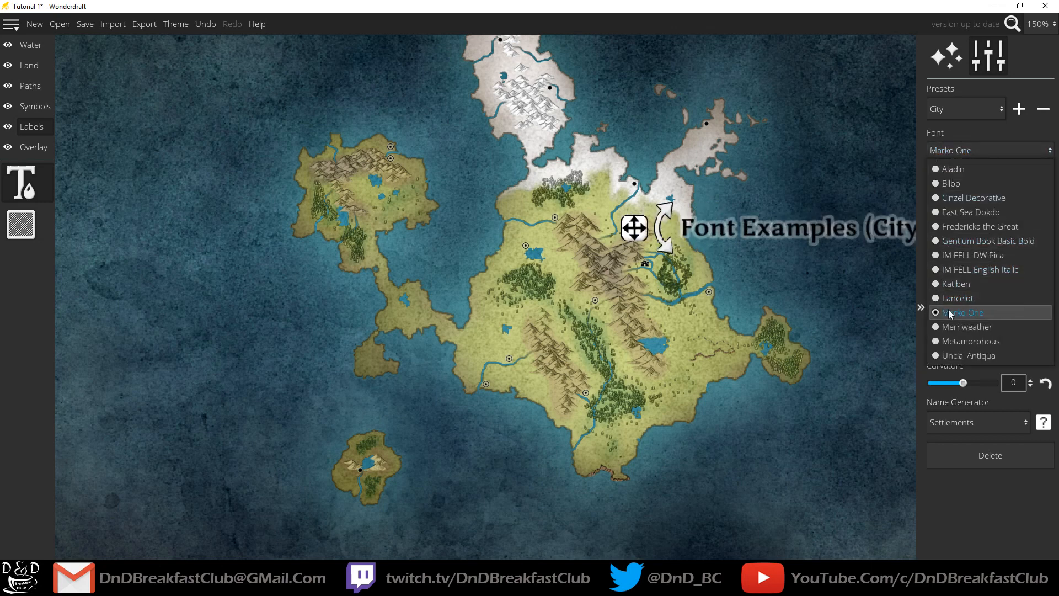
pyautogui.click(960, 327)
pyautogui.click(965, 152)
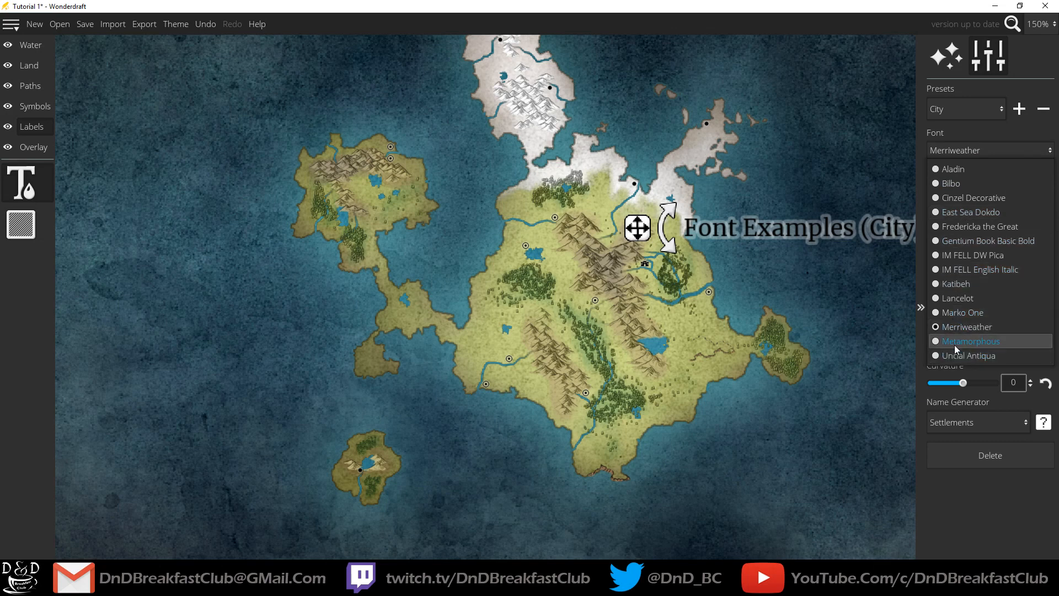
pyautogui.click(954, 341)
pyautogui.click(948, 150)
pyautogui.click(959, 354)
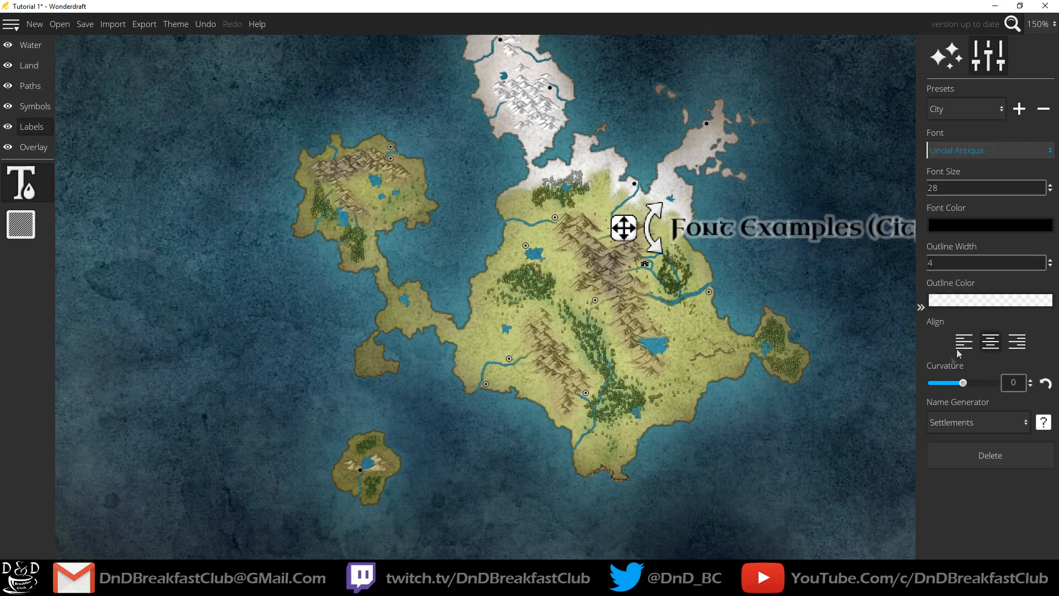
# Step: Set the sample label's font to Aladin and change its text to Kingdom
pyautogui.click(975, 153)
pyautogui.click(953, 171)
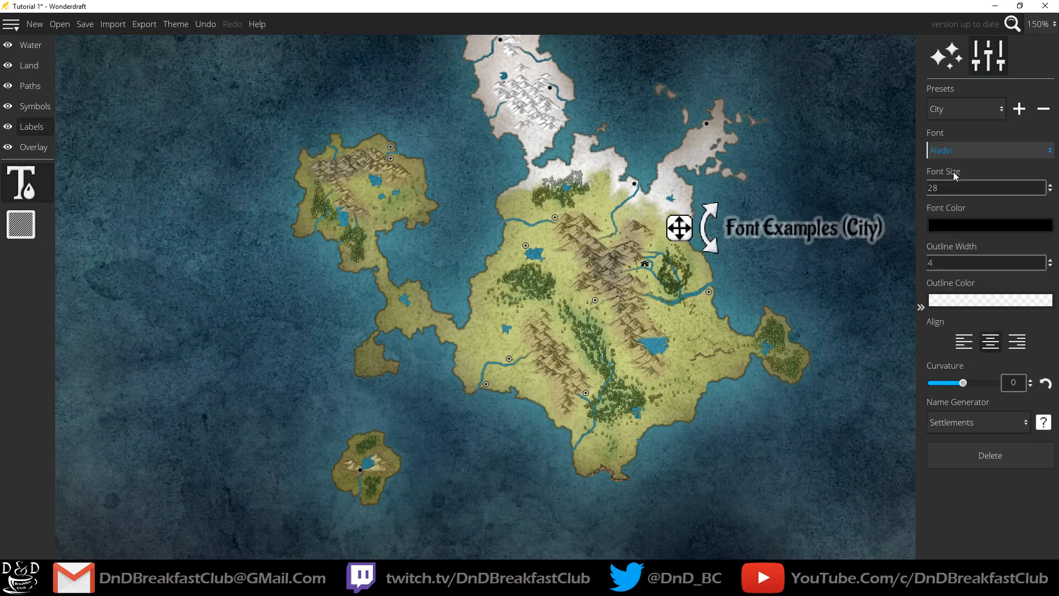
pyautogui.click(778, 225)
pyautogui.write('Kingdom')
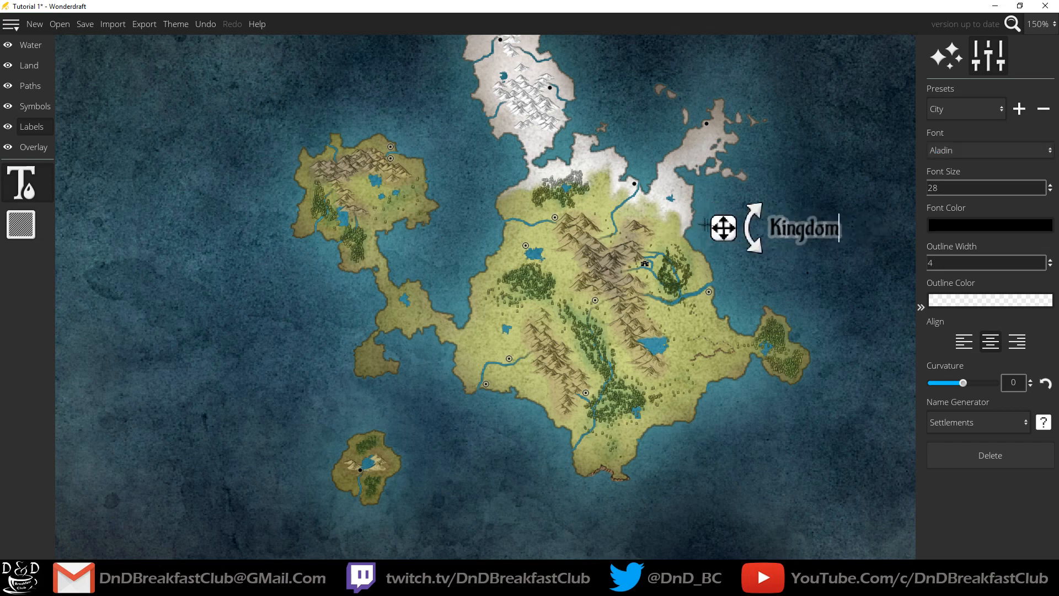
# Step: Move the Kingdom label just above the castle and set its font size to 20
pyautogui.moveTo(723, 227); pyautogui.dragTo(560, 246)
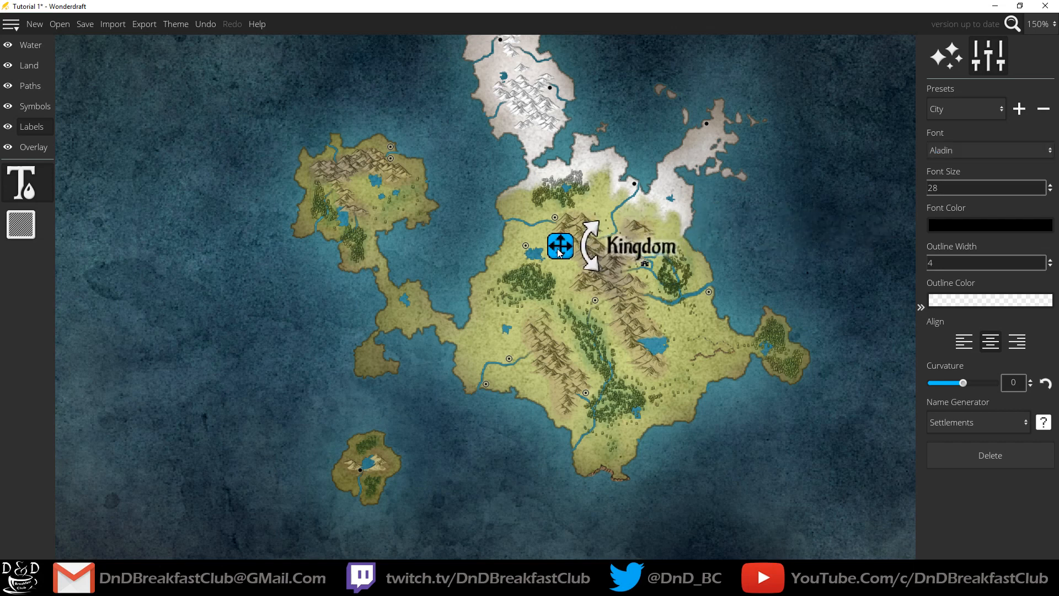
pyautogui.write('22')
pyautogui.write('20')
pyautogui.moveTo(573, 251); pyautogui.dragTo(587, 257)
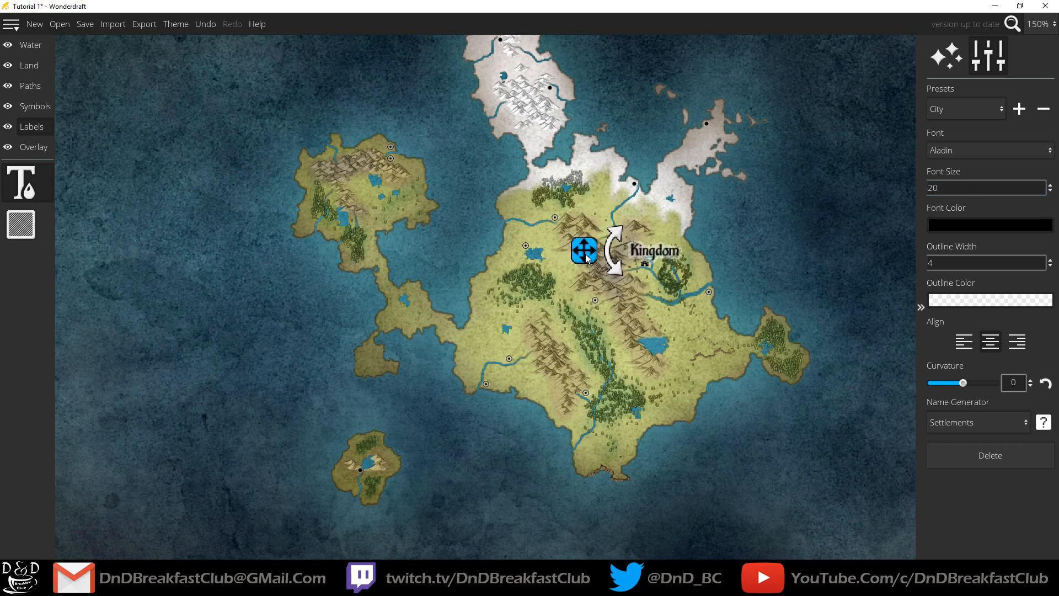
# Step: Set the Kingdom label's outline width to 2 and its outline colour to fully opaque white
pyautogui.moveTo(959, 264); pyautogui.dragTo(880, 265)
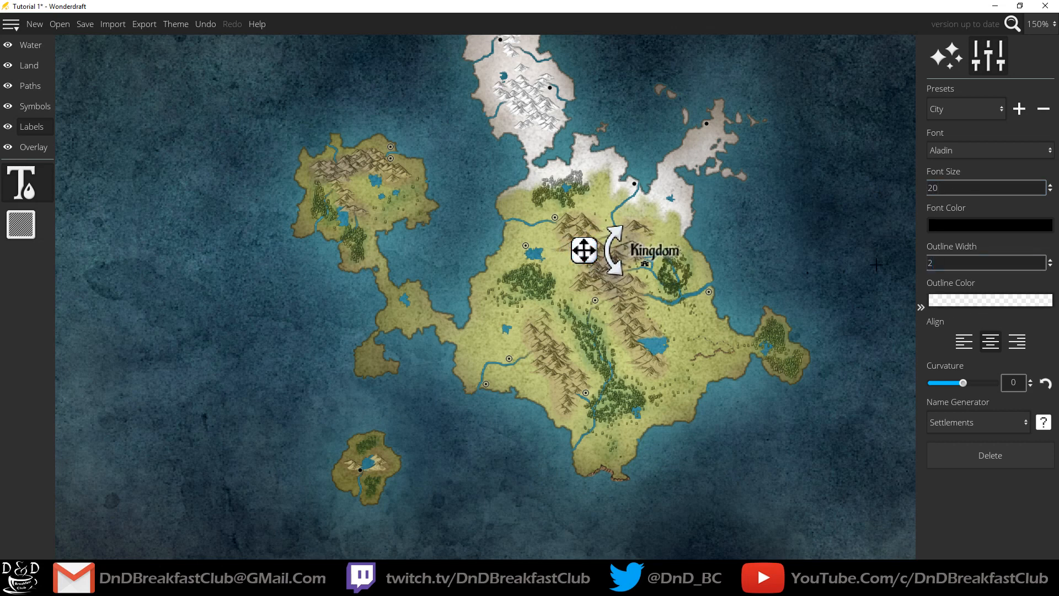
pyautogui.click(987, 302)
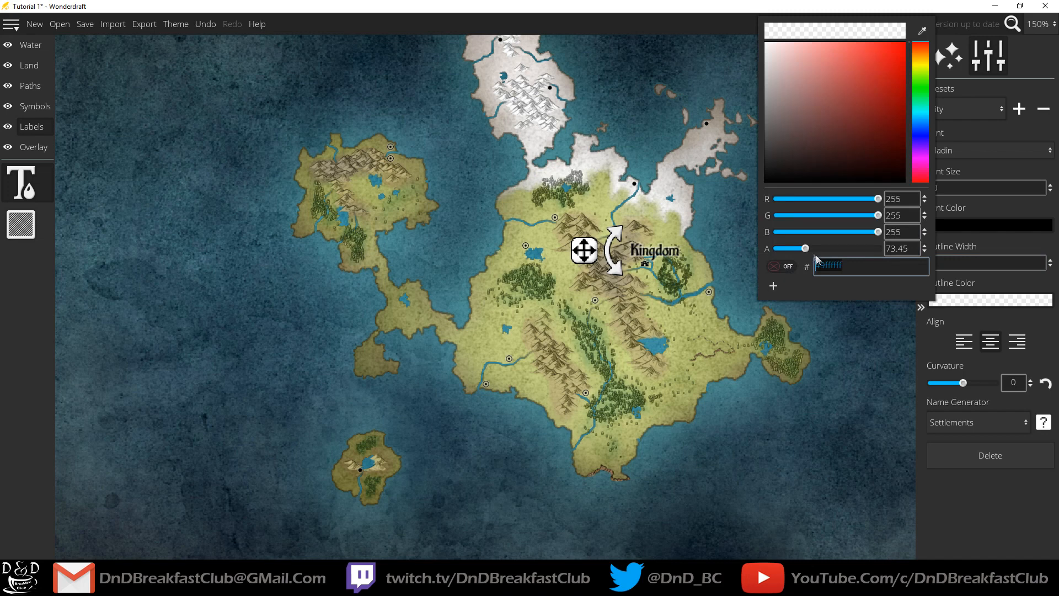
pyautogui.moveTo(805, 251); pyautogui.dragTo(894, 242)
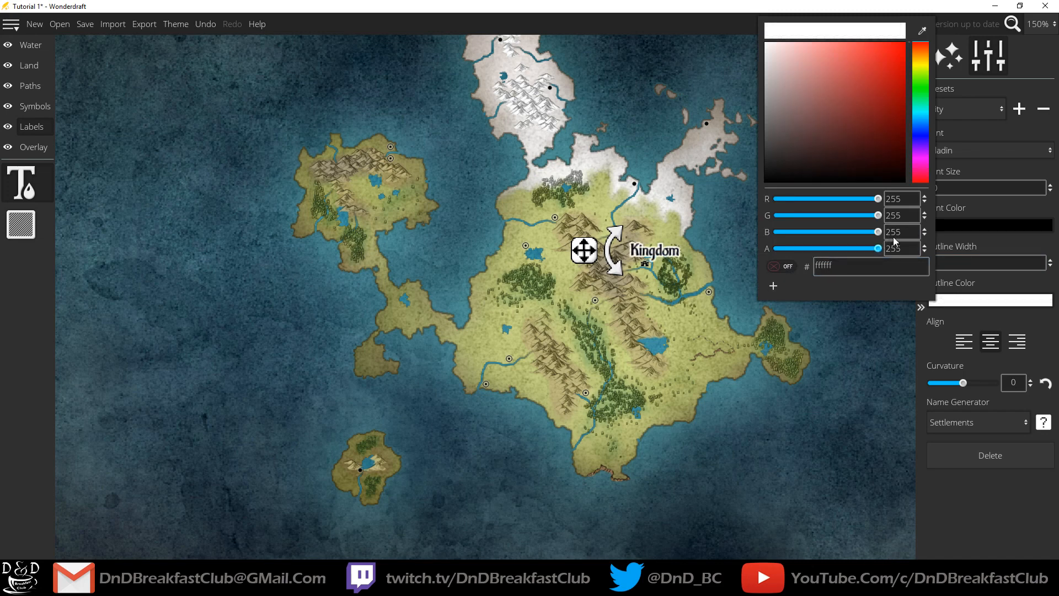
# Step: Try a muted blue outline colour on the Kingdom label and set the outline width to 1
pyautogui.moveTo(889, 83); pyautogui.dragTo(846, 114)
pyautogui.click(915, 130)
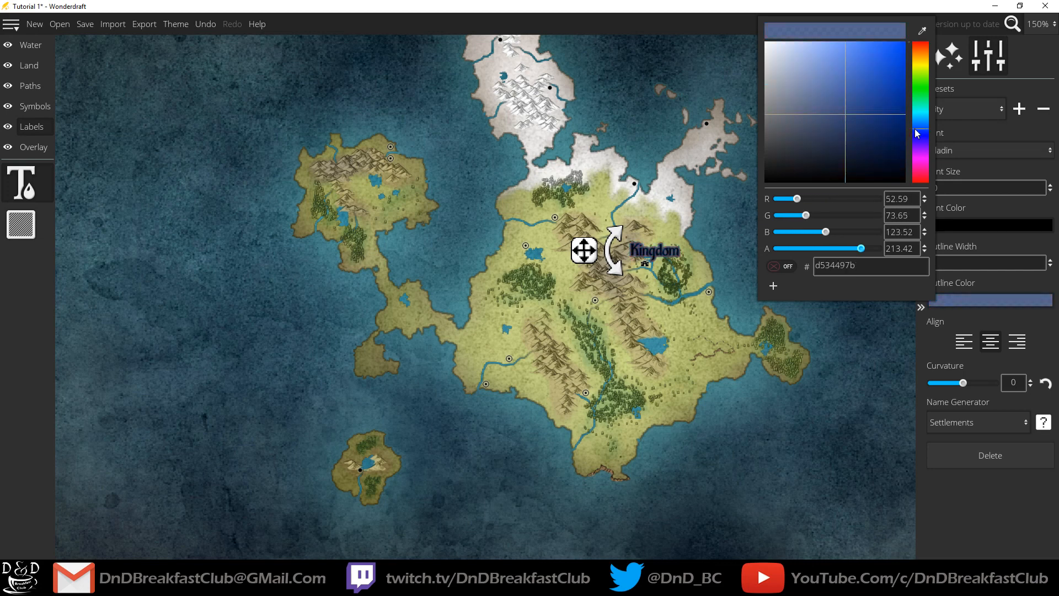
pyautogui.moveTo(920, 139); pyautogui.dragTo(923, 132)
pyautogui.click(982, 266)
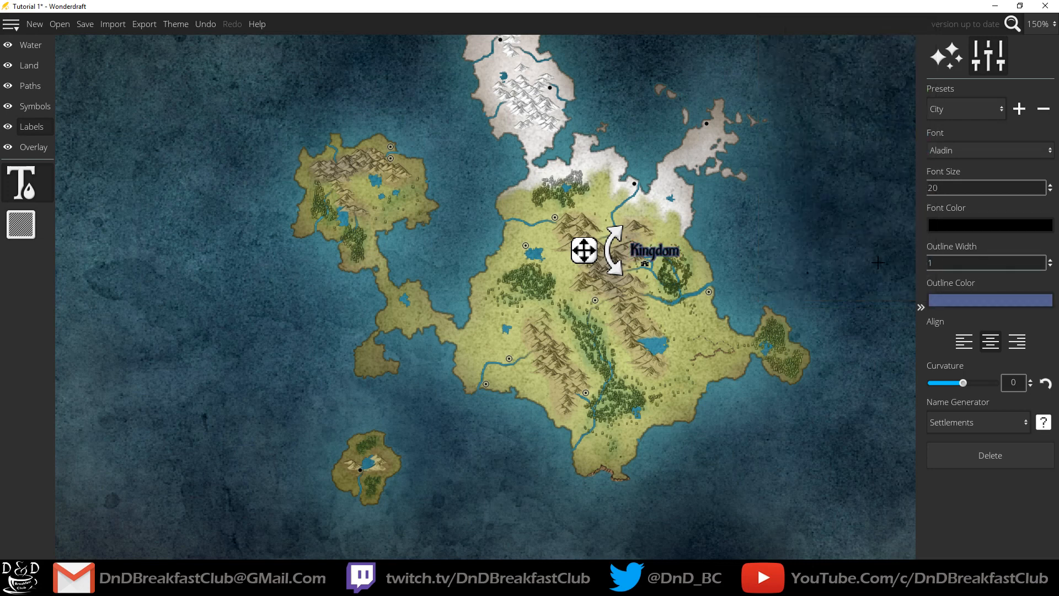
# Step: Set the Kingdom label's font colour to white
pyautogui.click(957, 225)
pyautogui.moveTo(799, 83); pyautogui.dragTo(706, 16)
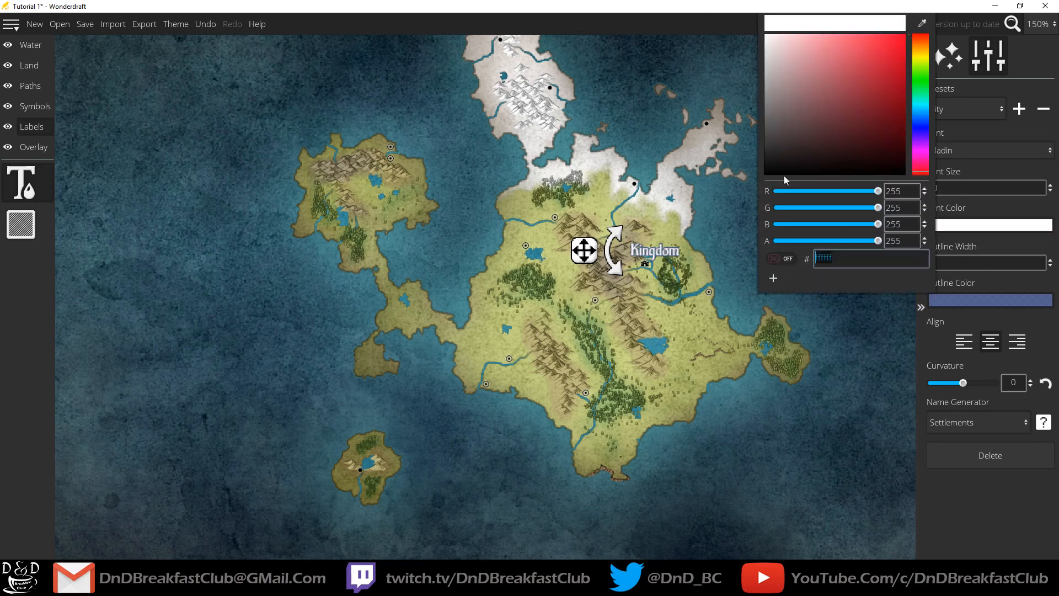
pyautogui.moveTo(782, 58); pyautogui.dragTo(759, 52)
pyautogui.moveTo(803, 79); pyautogui.dragTo(765, 34)
pyautogui.click(971, 264)
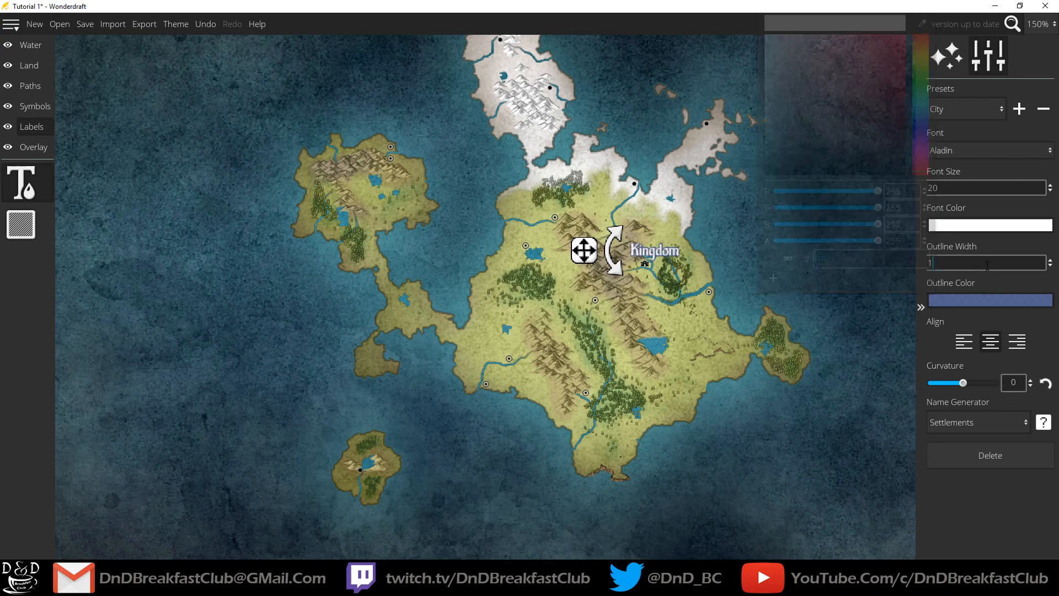
# Step: Change the Kingdom label's outline to fully opaque black with a width of 1
pyautogui.click(969, 297)
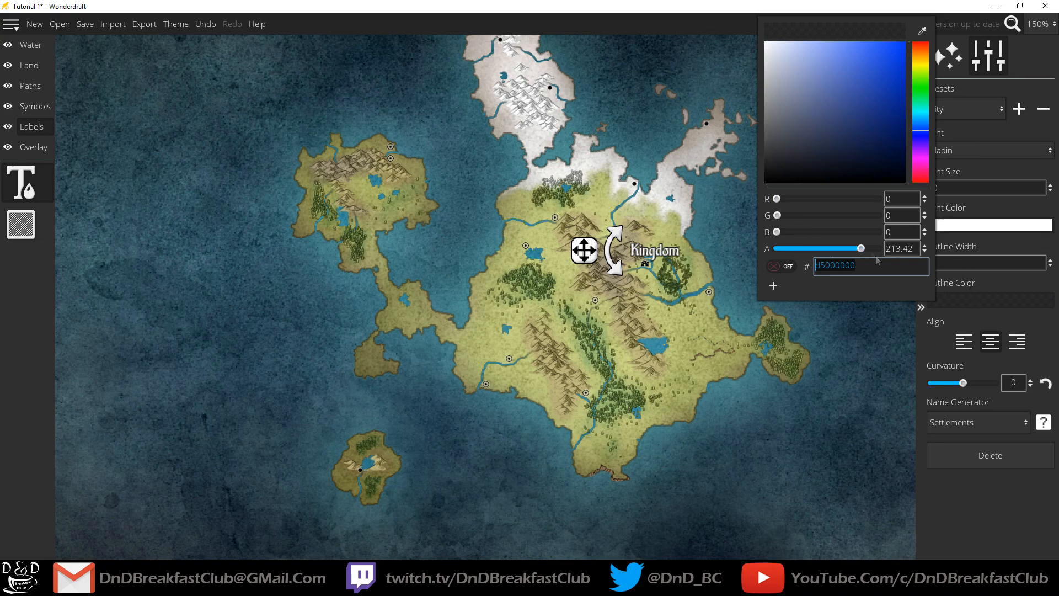
pyautogui.moveTo(863, 249); pyautogui.dragTo(893, 251)
pyautogui.click(976, 263)
pyautogui.click(1050, 260)
pyautogui.write('1')
pyautogui.press('Tab')
# Step: Try the Town preset on the Kingdom label, and apply the City preset with the Aladin font
pyautogui.click(957, 110)
pyautogui.click(950, 147)
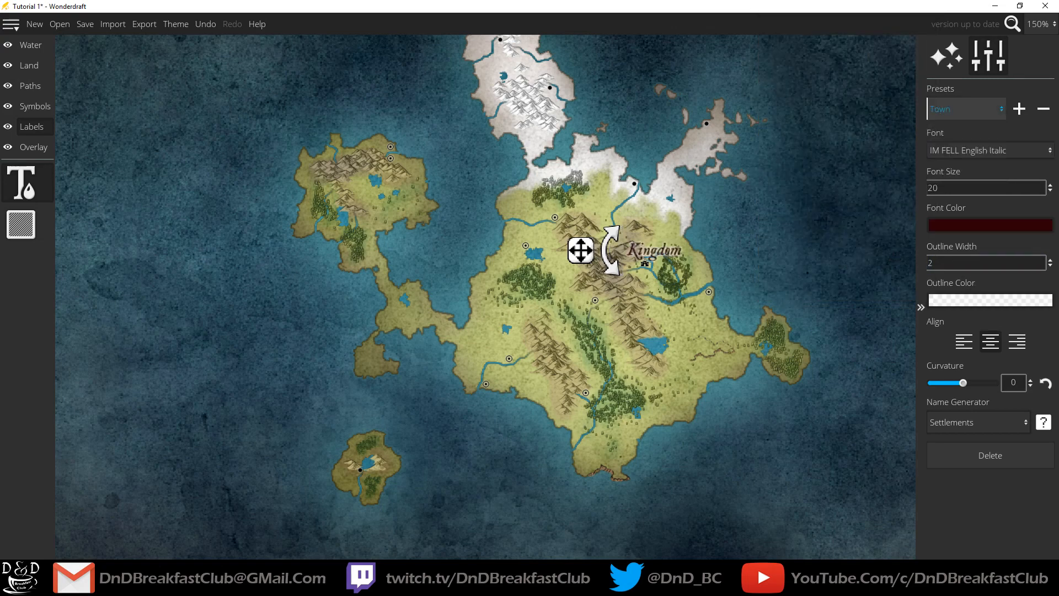
pyautogui.click(940, 116)
pyautogui.click(940, 131)
pyautogui.click(960, 154)
pyautogui.click(957, 170)
# Step: Set the Kingdom label's font colour to black and its outline to fully opaque white with width 1
pyautogui.click(944, 222)
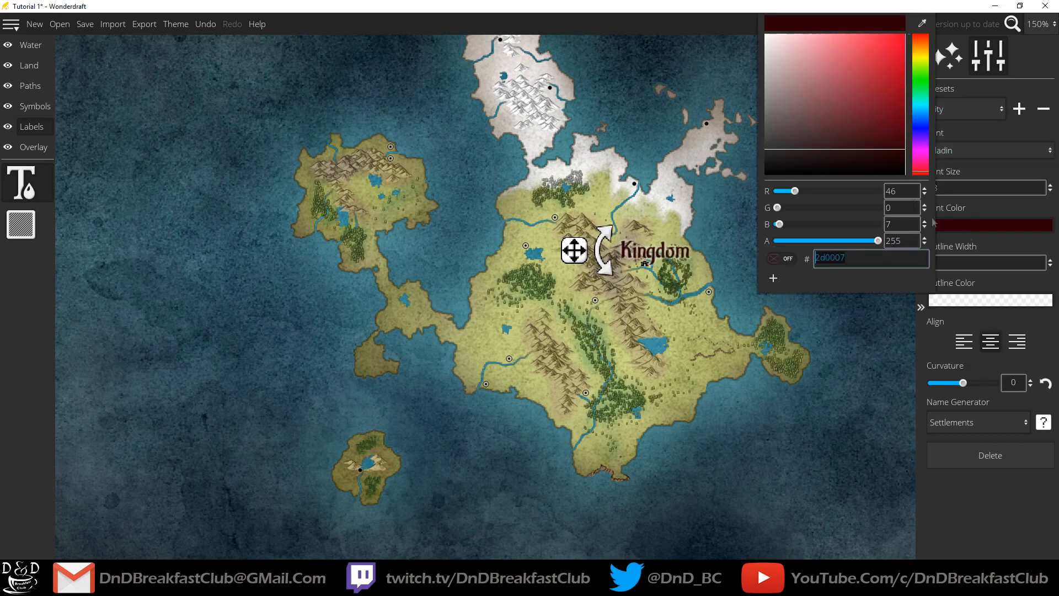
pyautogui.moveTo(816, 149); pyautogui.dragTo(753, 179)
pyautogui.click(979, 300)
pyautogui.moveTo(836, 108); pyautogui.dragTo(763, 41)
pyautogui.click(971, 265)
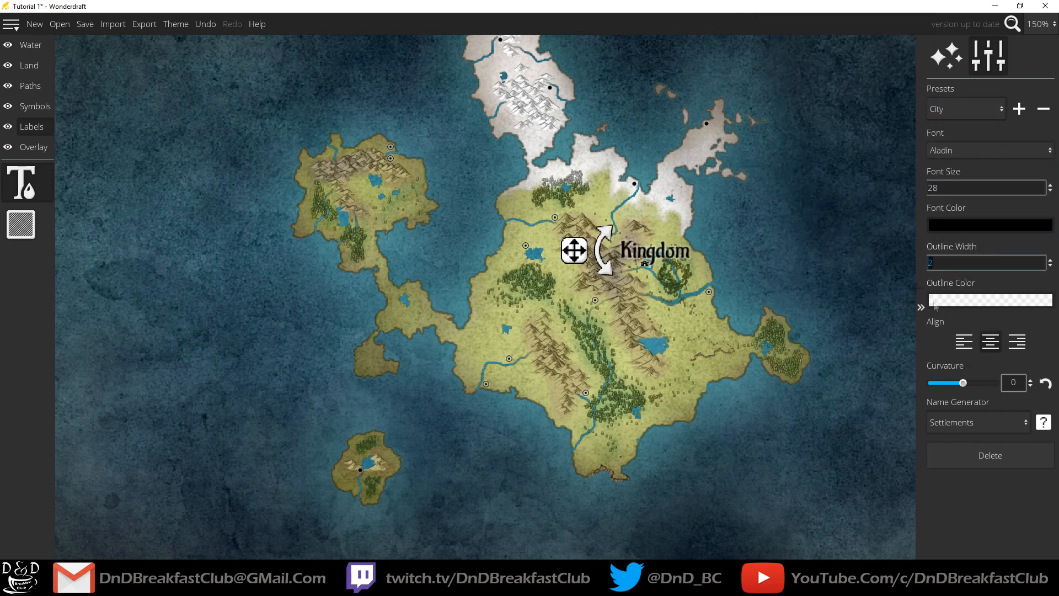
pyautogui.click(964, 300)
pyautogui.moveTo(847, 248); pyautogui.dragTo(905, 253)
pyautogui.click(978, 298)
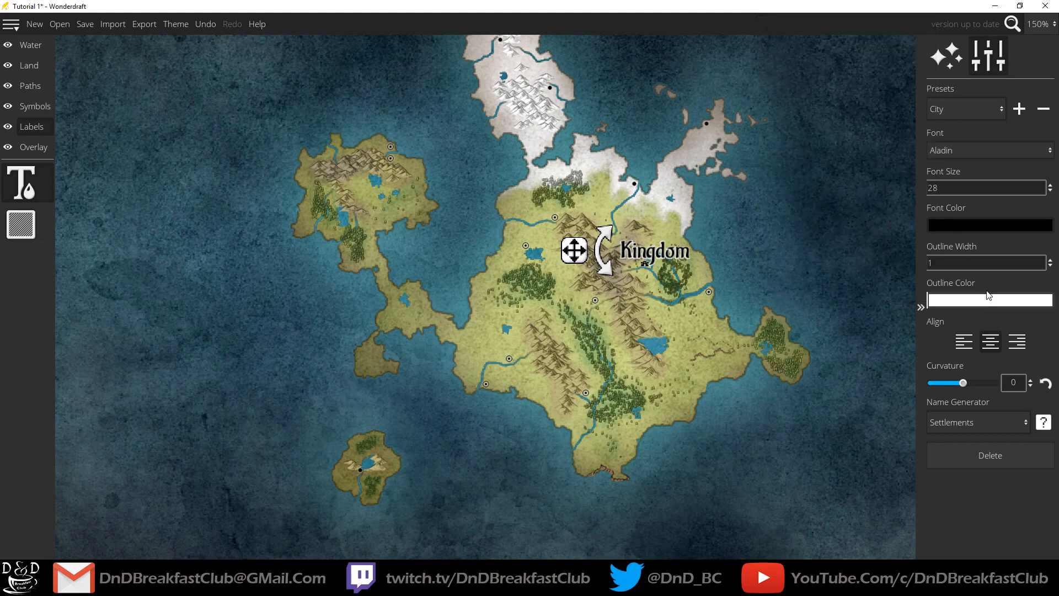
pyautogui.click(987, 295)
pyautogui.click(995, 295)
# Step: Place a test label at the east coast town marker and apply the Town preset to it
pyautogui.click(719, 295)
pyautogui.click(966, 111)
pyautogui.click(947, 145)
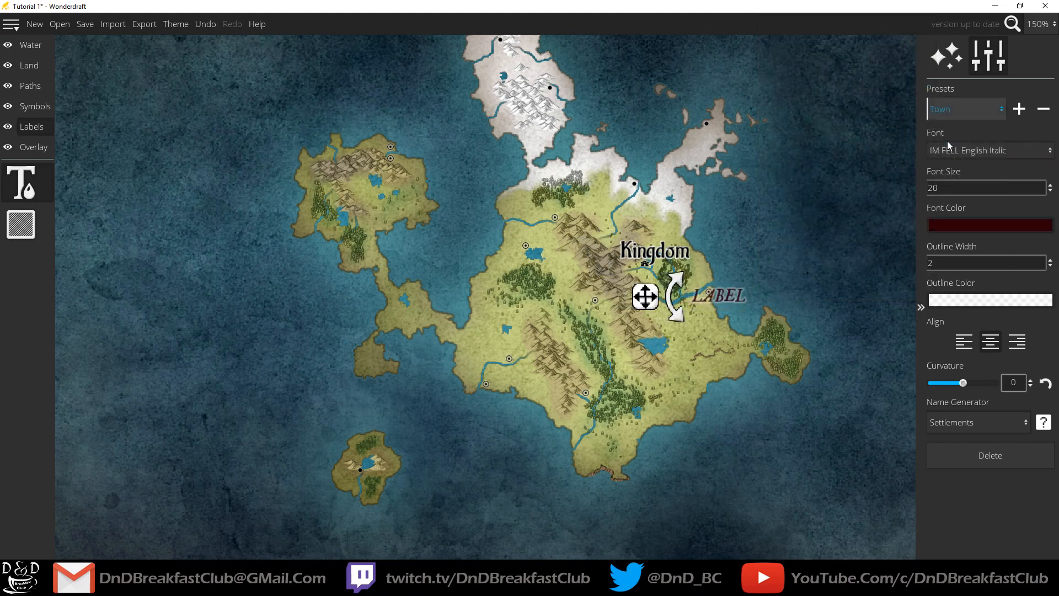
# Step: Save the Kingdom label's style as a new label preset named Kingdoms
pyautogui.click(634, 253)
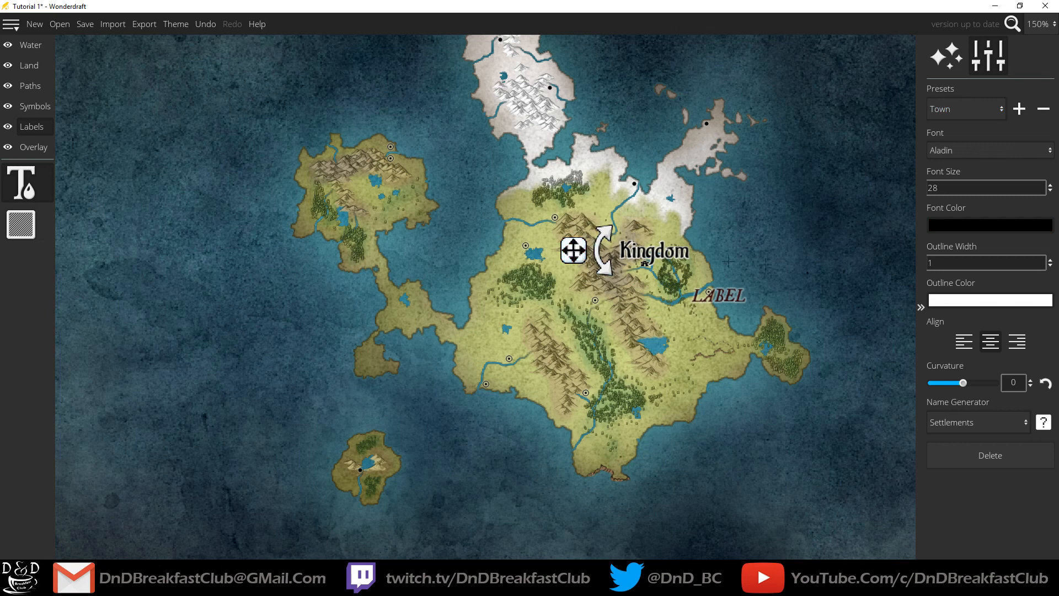
pyautogui.click(968, 111)
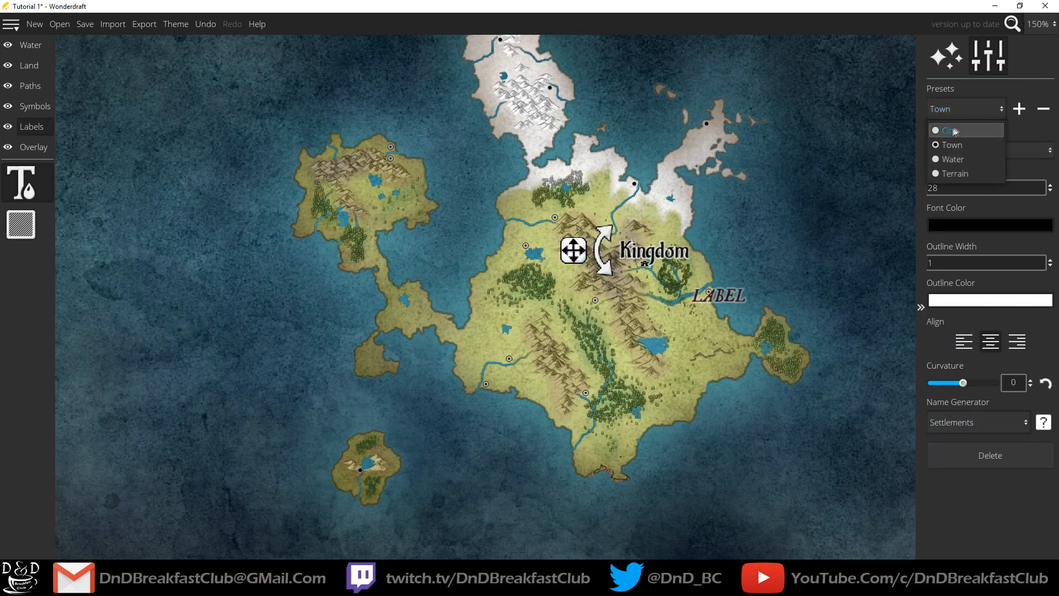
pyautogui.click(954, 148)
pyautogui.click(1019, 109)
pyautogui.write('Kingdom')
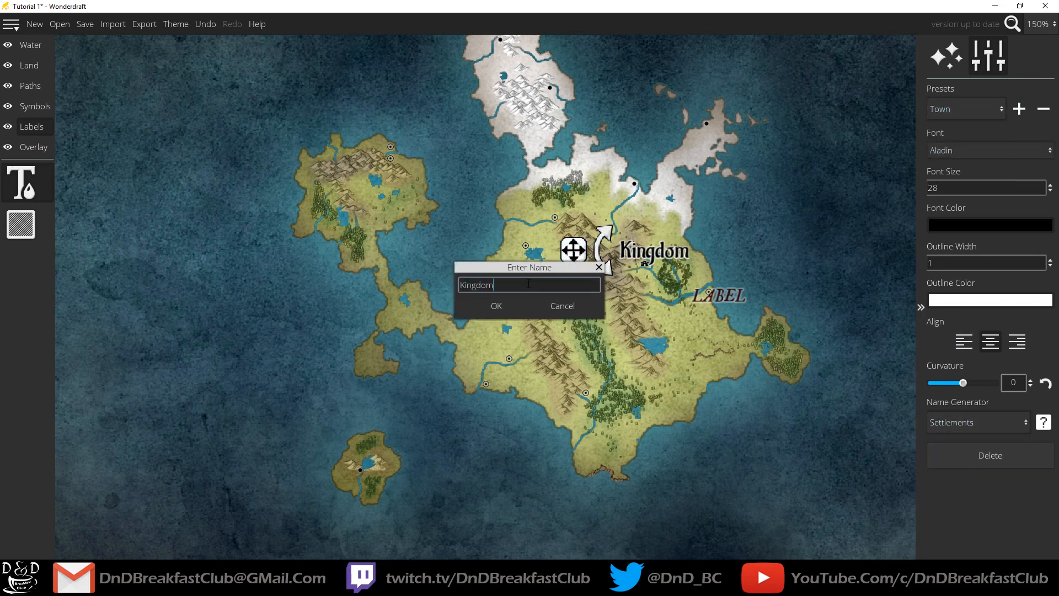
pyautogui.write('s')
pyautogui.press('Return')
# Step: Test the Kingdoms preset on a label placed off the east coast, and delete that label
pyautogui.click(773, 164)
pyautogui.moveTo(705, 168); pyautogui.dragTo(722, 232)
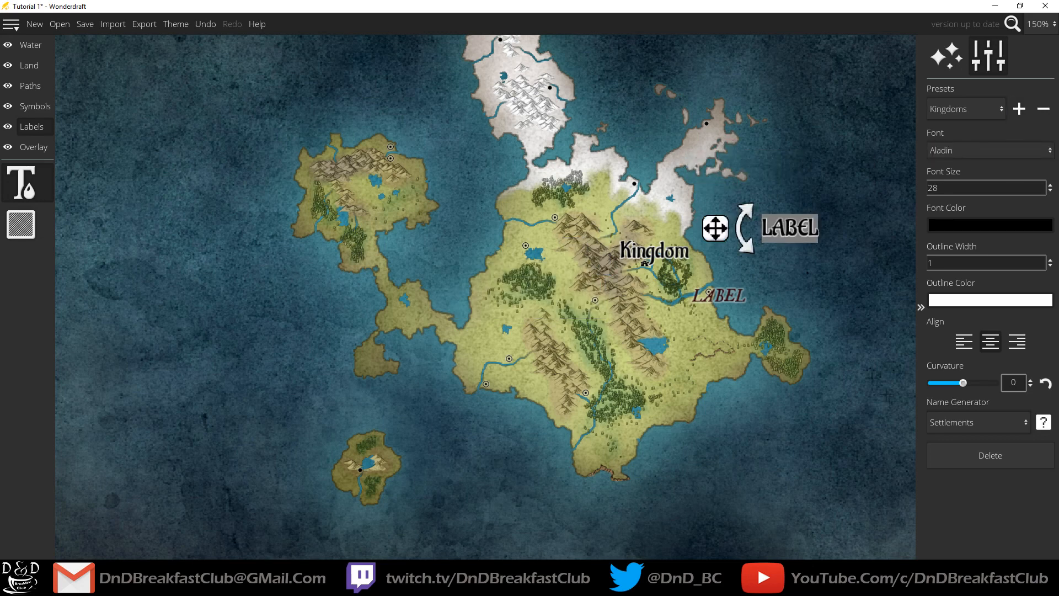
pyautogui.click(990, 455)
# Step: Delete the Town-style test label on the east coast and choose the Kingdoms preset
pyautogui.click(719, 296)
pyautogui.click(990, 455)
pyautogui.click(998, 111)
pyautogui.click(968, 188)
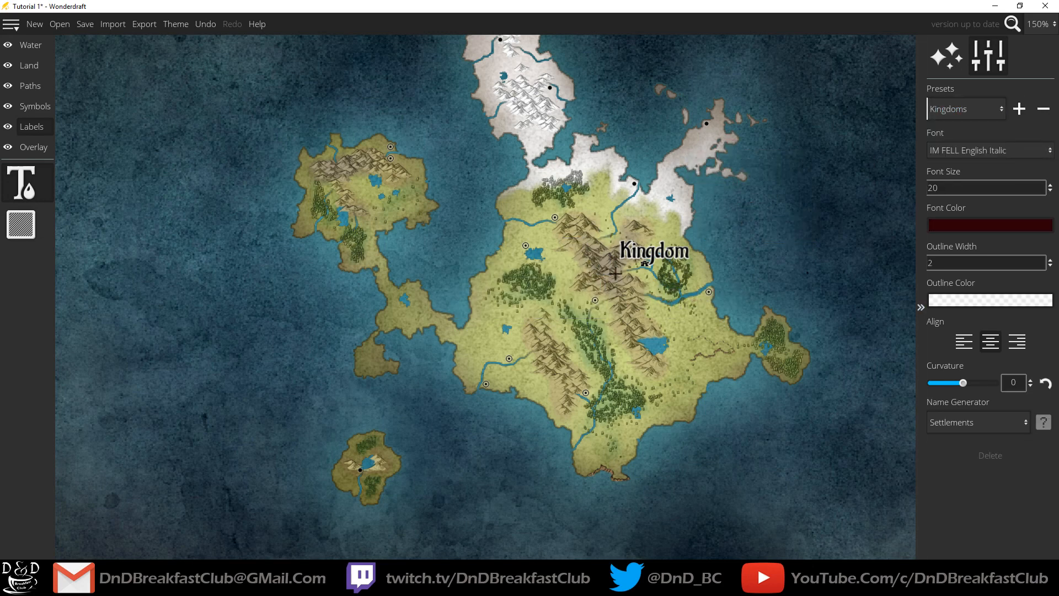
# Step: Shift the Kingdom label slightly west above the castle and change its text to Riverstorm
pyautogui.click(641, 254)
pyautogui.moveTo(573, 251); pyautogui.dragTo(557, 249)
pyautogui.click(618, 250)
pyautogui.doubleClick(614, 250)
pyautogui.write('Riverstorm')
pyautogui.press('Return')
# Step: Set the Riverstorm label's font size to 24 and curve its text with a curvature of 0.12
pyautogui.moveTo(964, 189); pyautogui.dragTo(874, 189)
pyautogui.write('24')
pyautogui.press('Return')
pyautogui.moveTo(560, 246); pyautogui.dragTo(561, 249)
pyautogui.moveTo(963, 383); pyautogui.dragTo(968, 385)
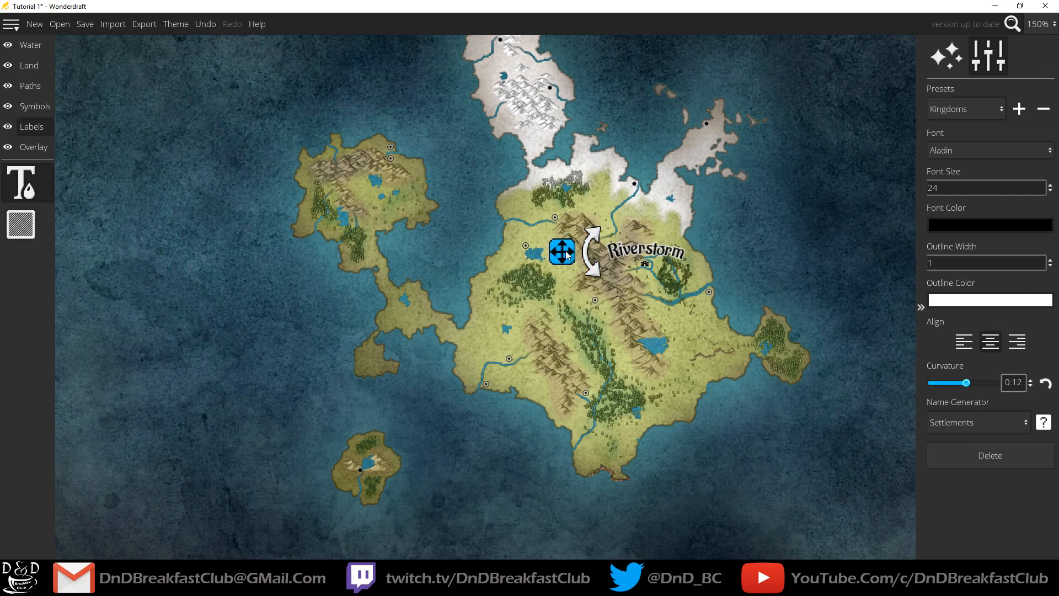
# Step: Save a new label preset named Villages and place a label above the southern town marker
pyautogui.click(1019, 109)
pyautogui.write('Villages')
pyautogui.press('Return')
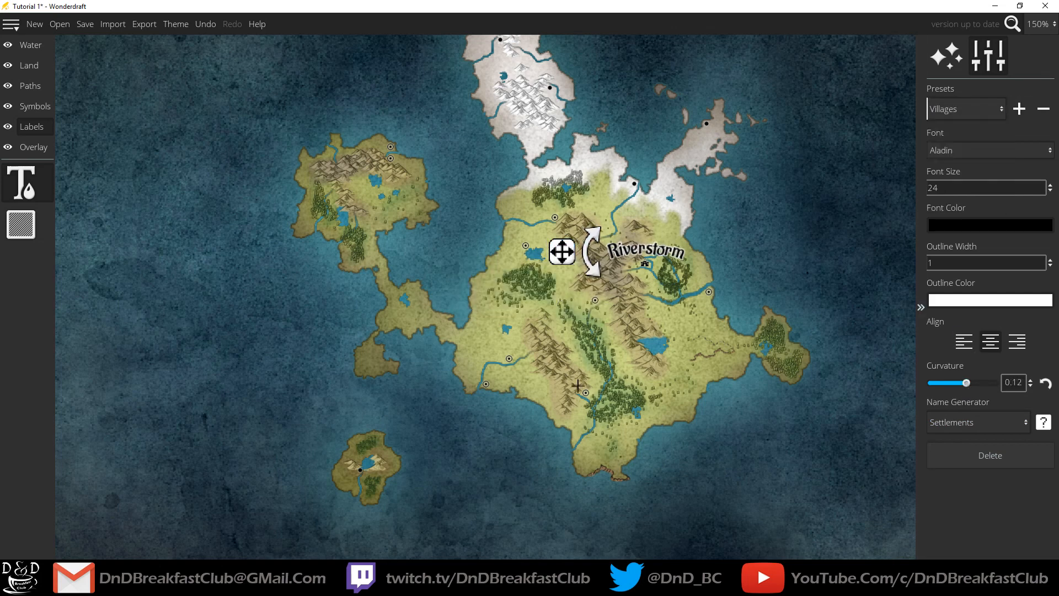
pyautogui.click(586, 378)
# Step: Try Bilbo, and set the new southern label to Cinzel Decorative at size 20 with curvature 0
pyautogui.click(963, 152)
pyautogui.click(957, 184)
pyautogui.click(963, 153)
pyautogui.click(956, 198)
pyautogui.moveTo(960, 190); pyautogui.dragTo(880, 197)
pyautogui.write('20')
pyautogui.press('Return')
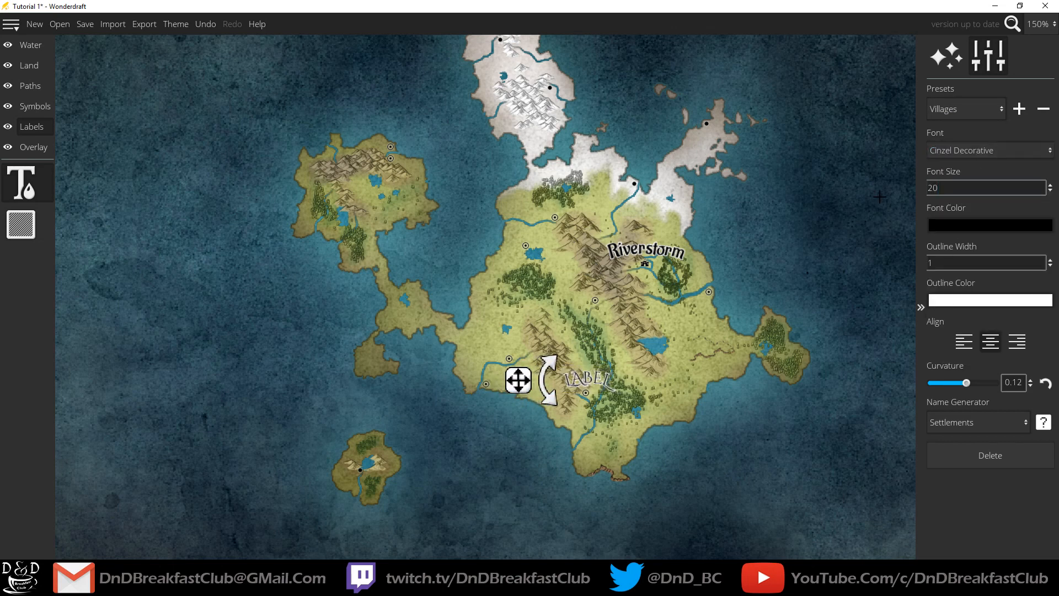
pyautogui.click(1045, 383)
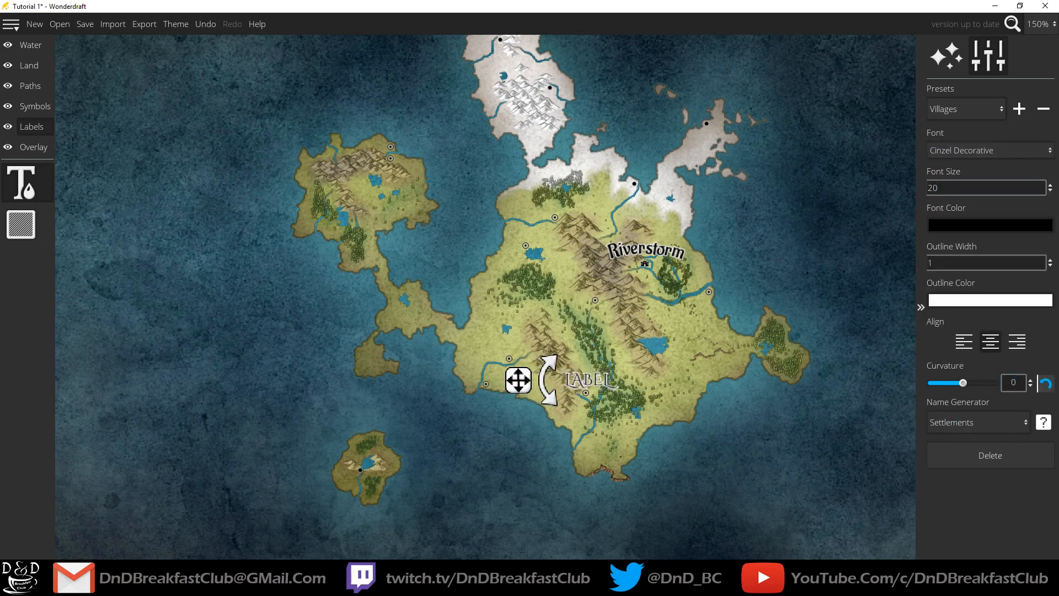
# Step: Generate a settlement name for the southern label and nudge it into place above the town marker
pyautogui.click(991, 424)
pyautogui.click(964, 458)
pyautogui.click(1043, 423)
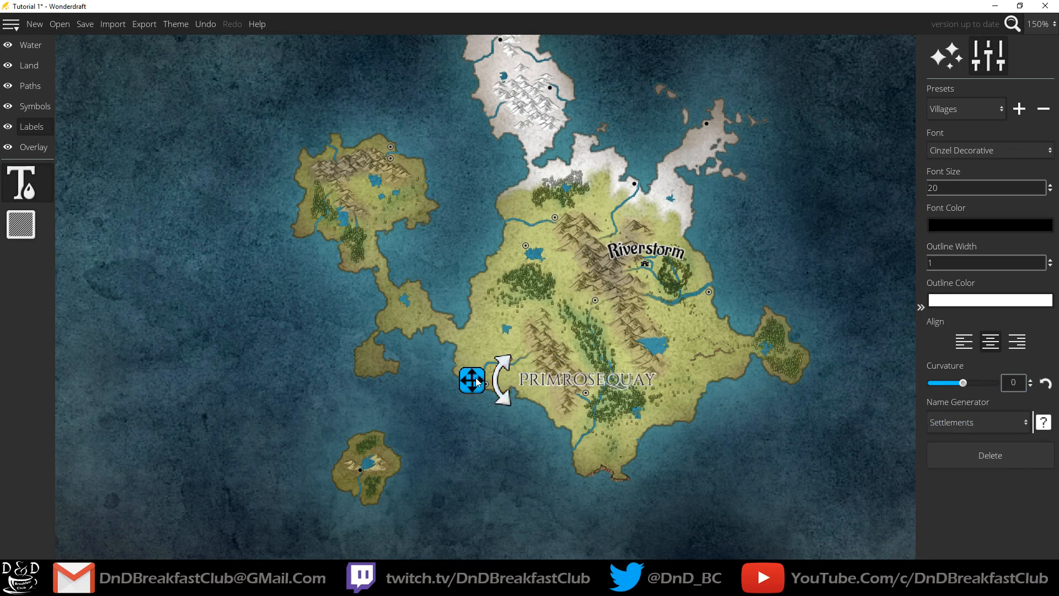
pyautogui.moveTo(473, 385)
pyautogui.mouseDown()
pyautogui.moveTo(487, 386)
pyautogui.moveTo(478, 382)
pyautogui.mouseUp()
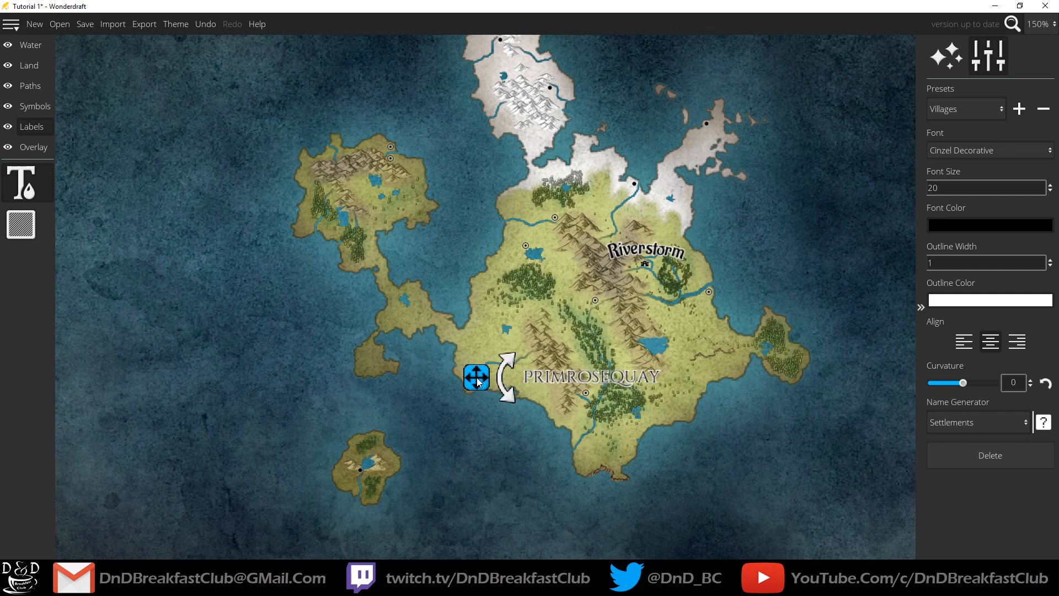
# Step: Set the southern town label's font to Merriweather and its font size to 16
pyautogui.click(970, 150)
pyautogui.click(966, 327)
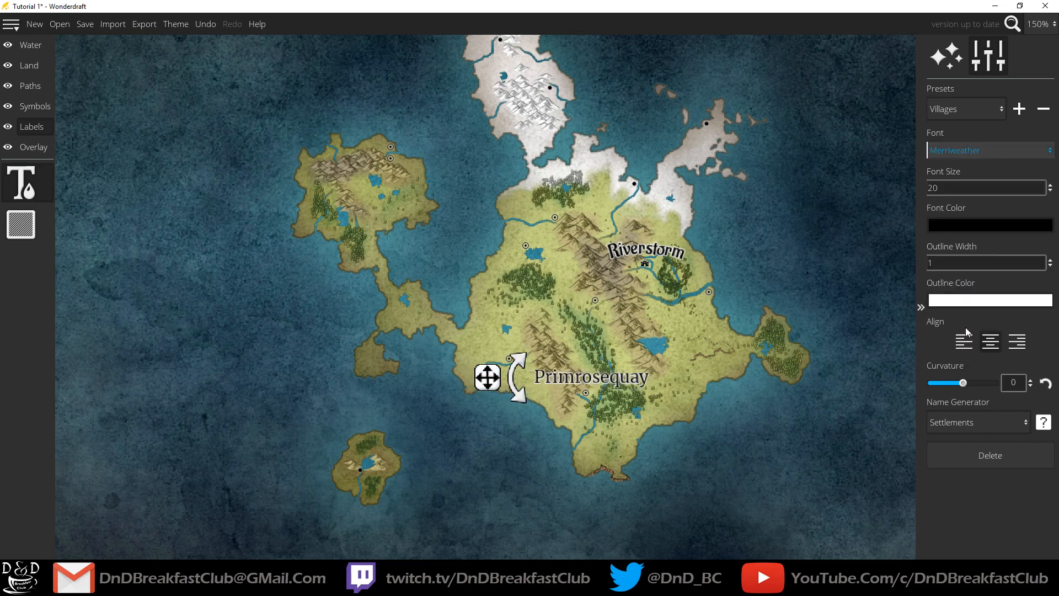
pyautogui.press('Tab')
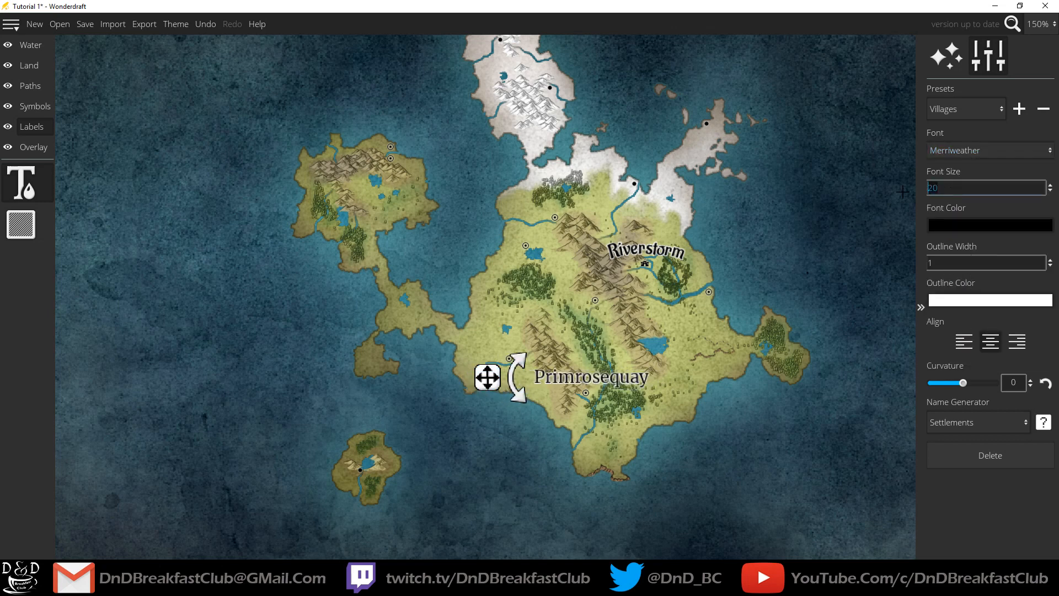
pyautogui.write('16')
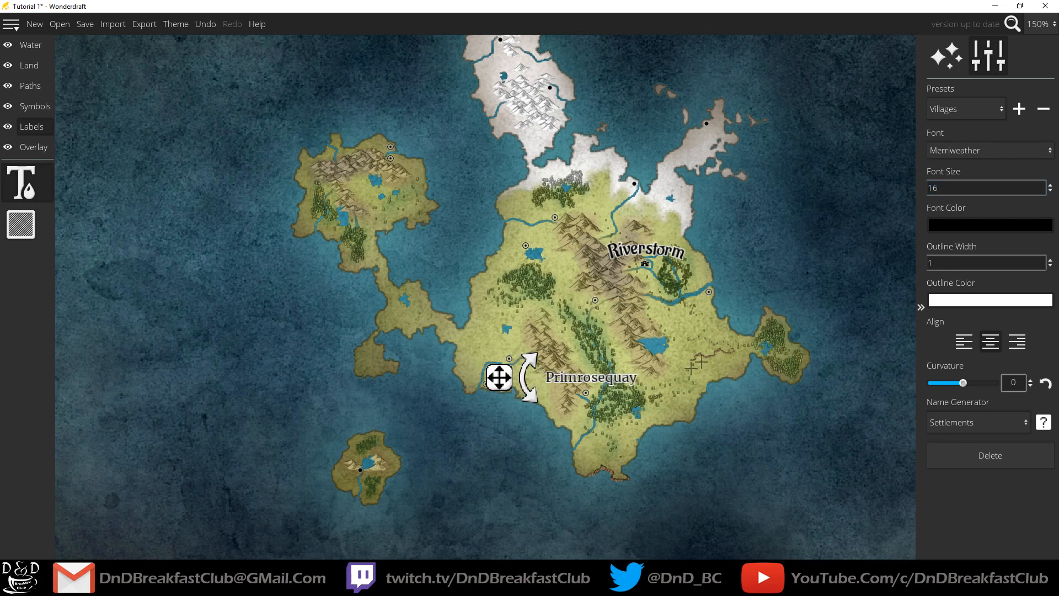
# Step: Add a label above the southwestern inland marker of the main continent and generate a settlement name for it
pyautogui.click(490, 342)
pyautogui.moveTo(428, 348); pyautogui.dragTo(450, 352)
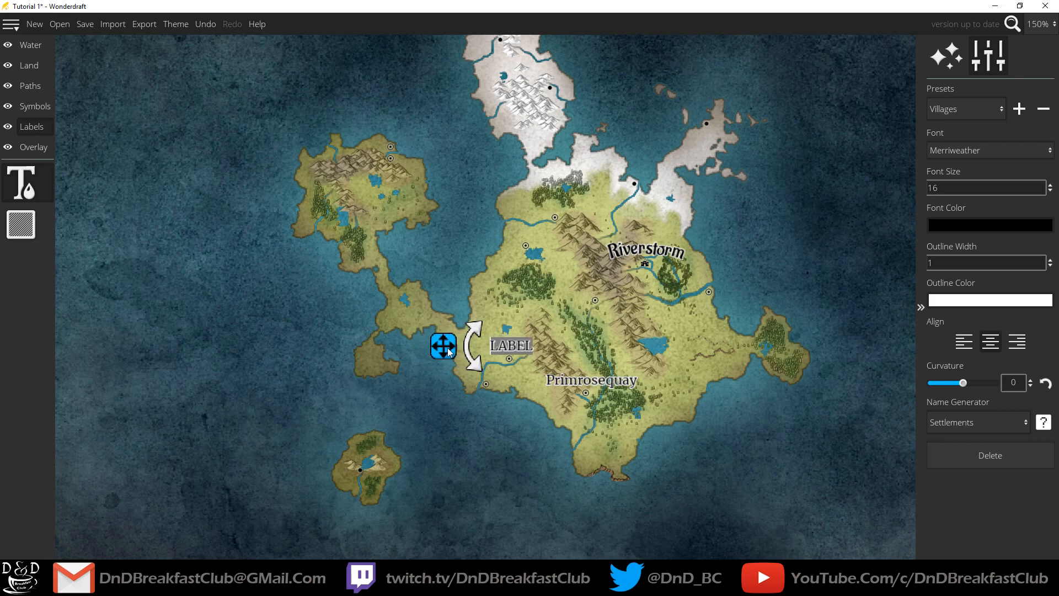
pyautogui.click(978, 422)
pyautogui.click(960, 456)
pyautogui.click(1044, 422)
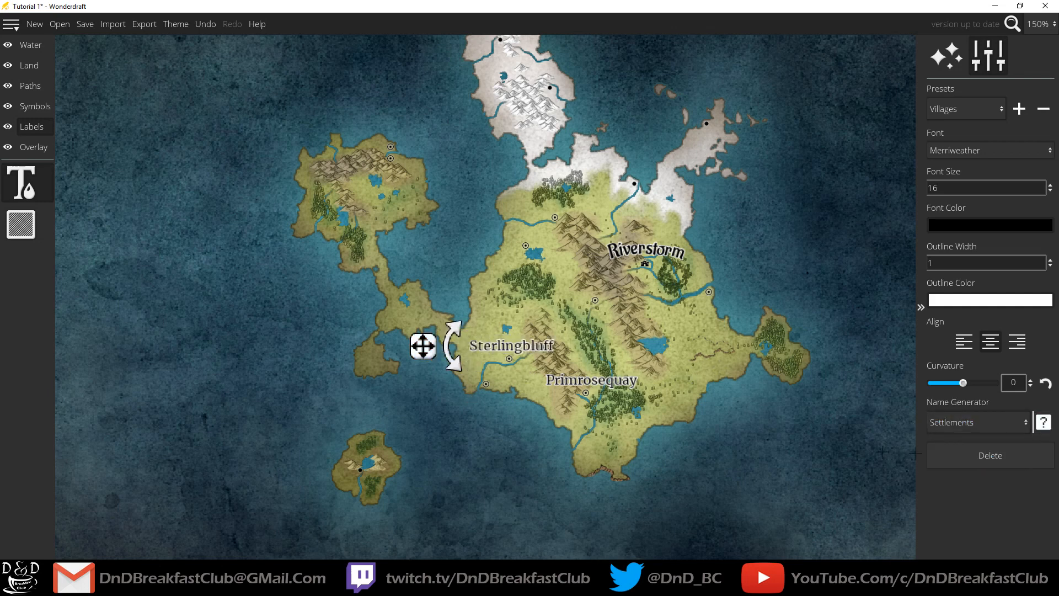
# Step: Add a label with a generated settlement name below the southwestern coastal marker and set its font size to 12
pyautogui.click(481, 408)
pyautogui.click(1044, 423)
pyautogui.moveTo(411, 414); pyautogui.dragTo(409, 402)
pyautogui.write('12')
# Step: Set the font size of the Sterlingbluff and Primrosequay labels to 12
pyautogui.click(476, 342)
pyautogui.moveTo(941, 189); pyautogui.dragTo(878, 189)
pyautogui.write('12')
pyautogui.press('Return')
pyautogui.click(618, 374)
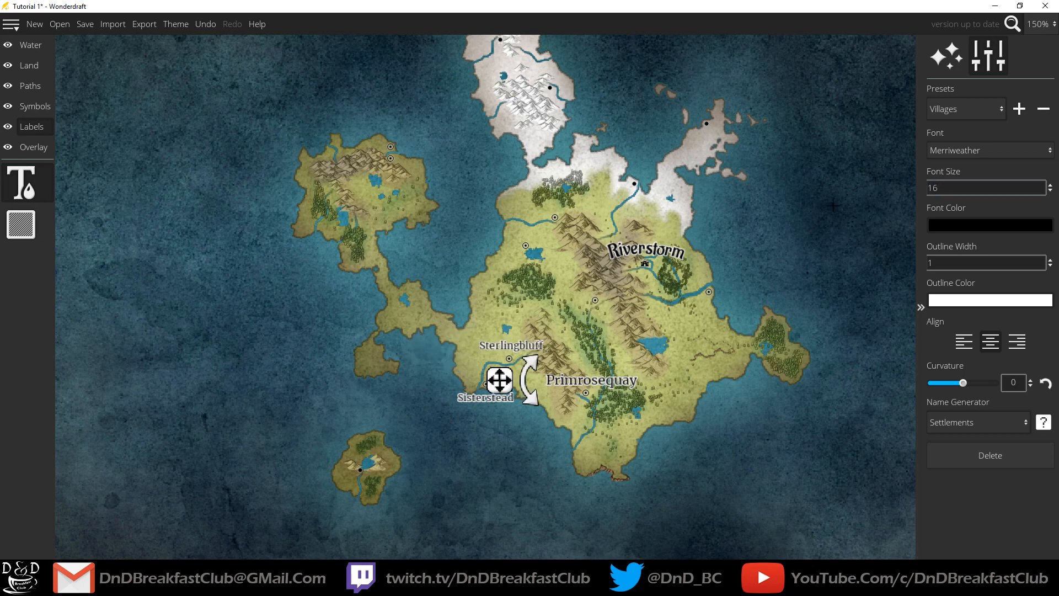
pyautogui.write('12')
pyautogui.press('Return')
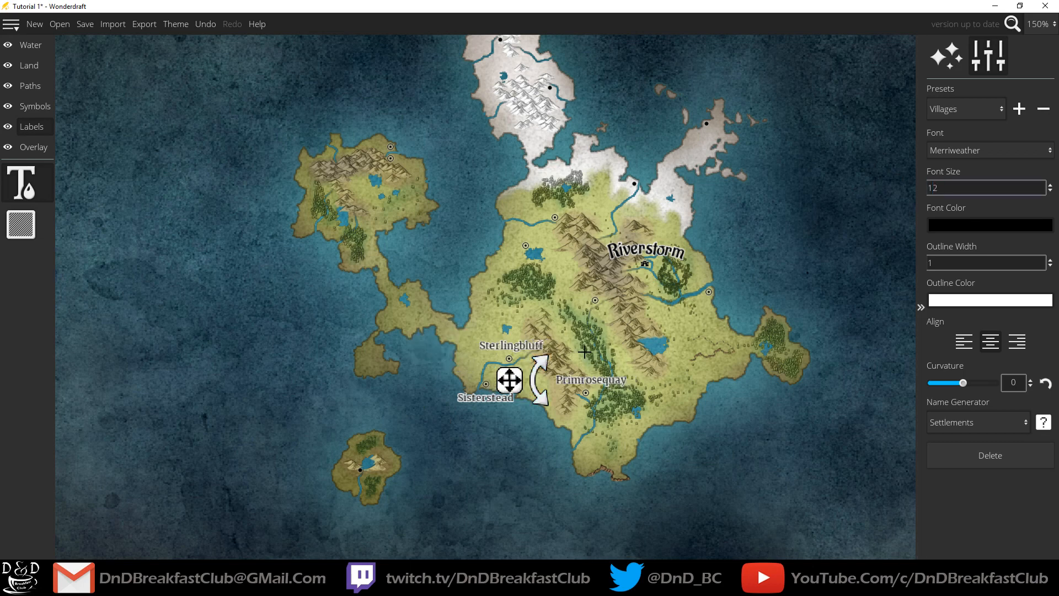
# Step: Add labels with generated settlement names below the central marker and the eastern coastal marker of the main continent
pyautogui.click(587, 312)
pyautogui.click(1045, 423)
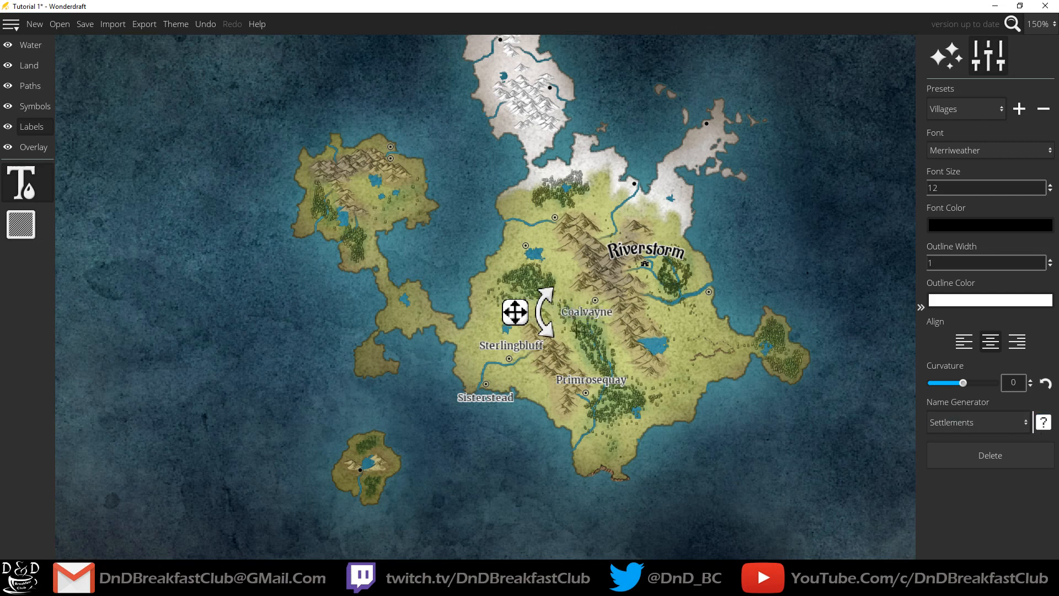
pyautogui.click(698, 301)
pyautogui.click(1044, 423)
pyautogui.moveTo(638, 304); pyautogui.dragTo(645, 310)
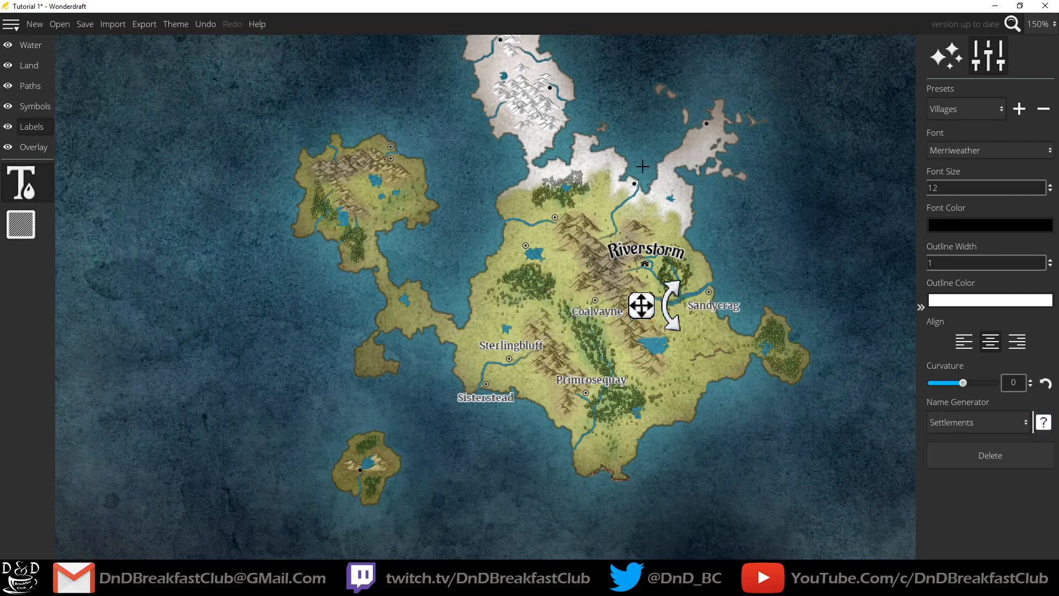
# Step: Save a new label preset named Towns
pyautogui.click(1019, 109)
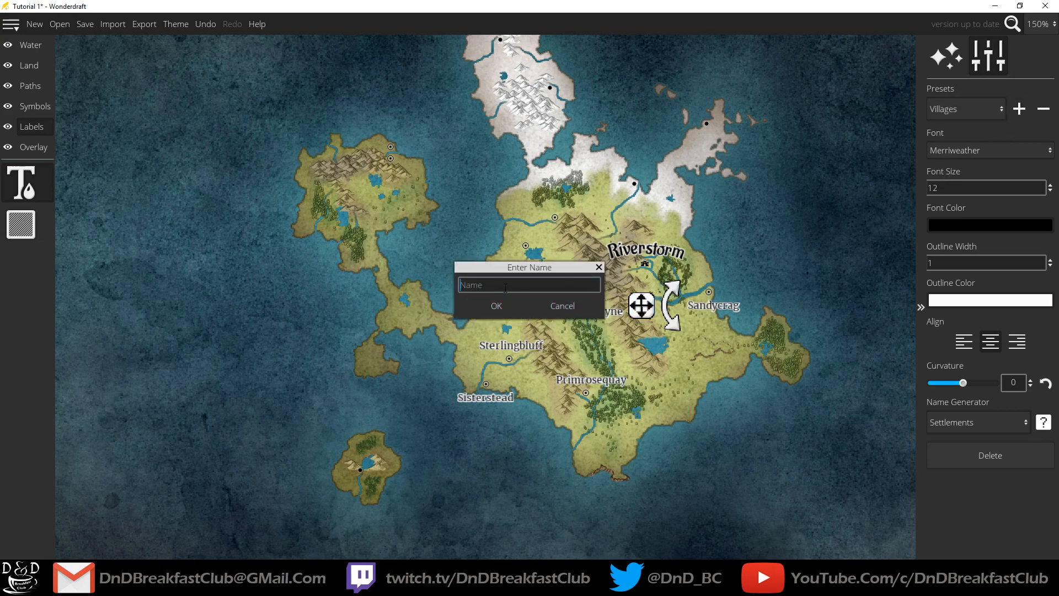
pyautogui.write('Towns')
pyautogui.press('Return')
# Step: Try Cinzel Decorative, Gentium Book Basic Bold and Marko One on the eastern coastal label, keeping an outline width of 1
pyautogui.click(945, 150)
pyautogui.click(953, 205)
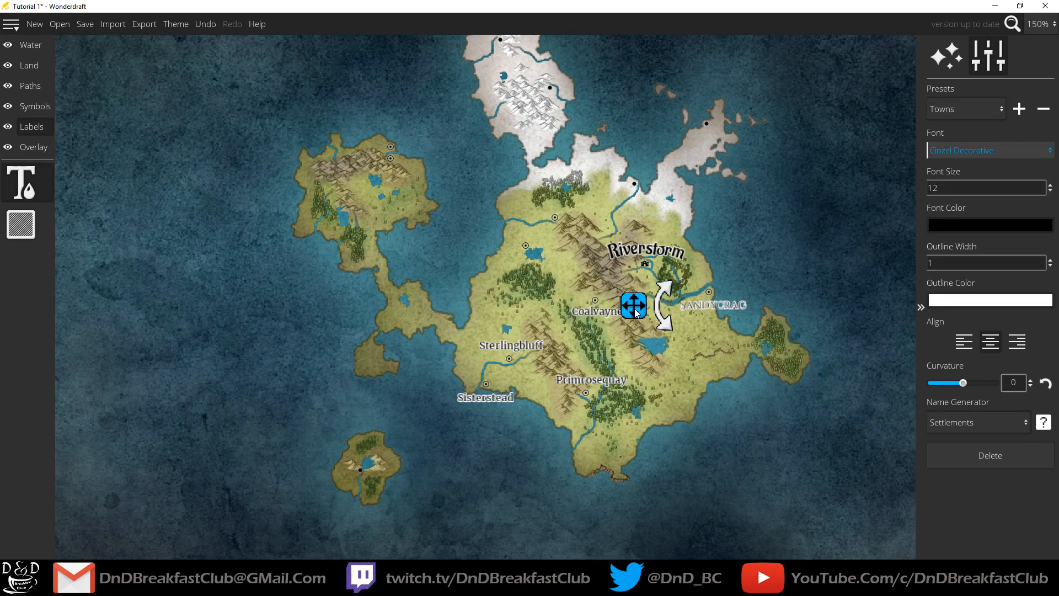
pyautogui.click(1050, 259)
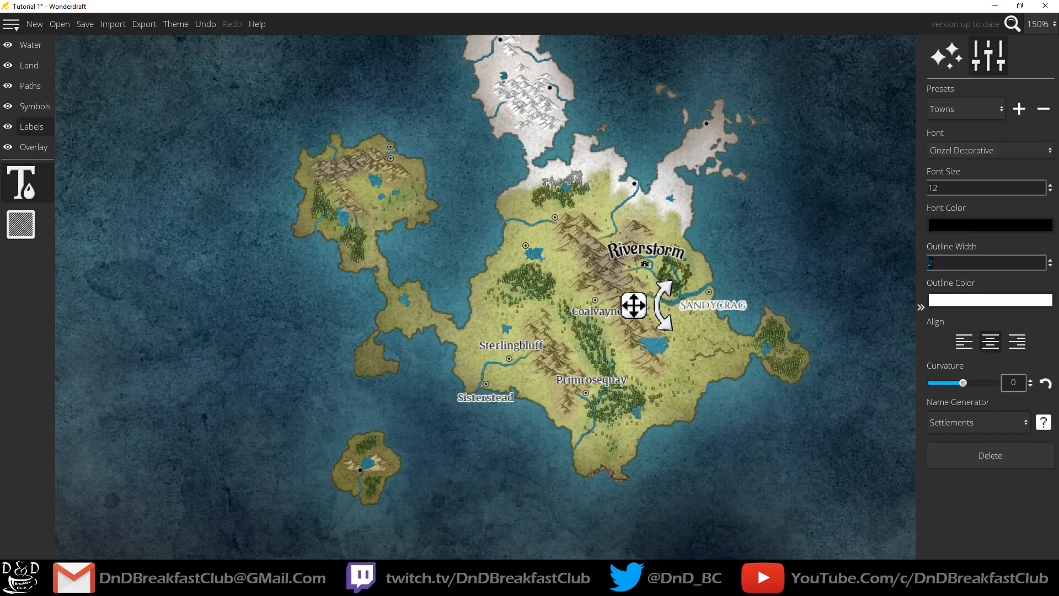
pyautogui.write('1')
pyautogui.press('Return')
pyautogui.click(962, 150)
pyautogui.click(954, 247)
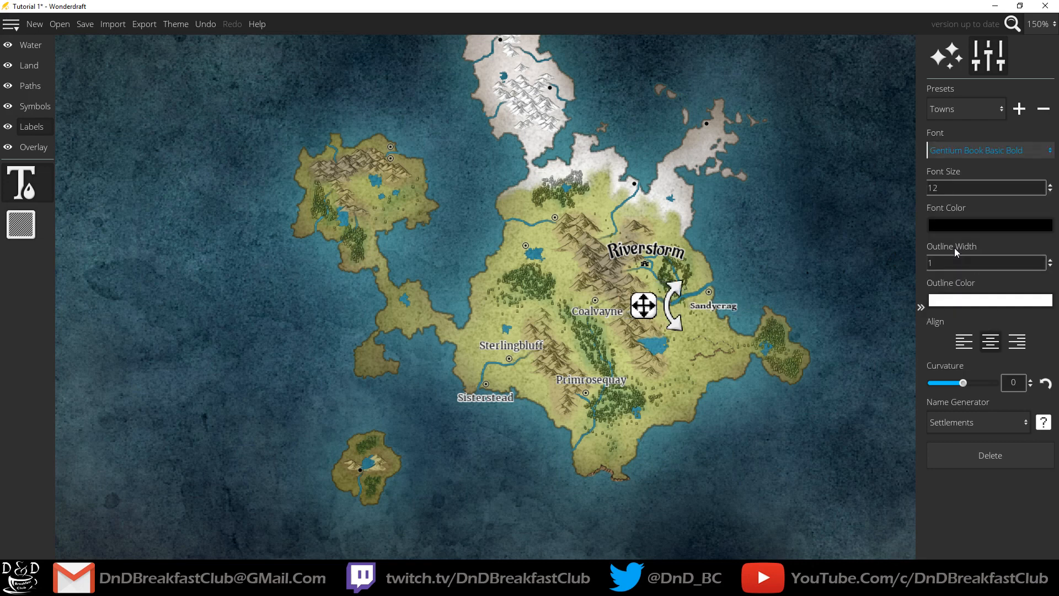
pyautogui.click(962, 150)
pyautogui.click(951, 309)
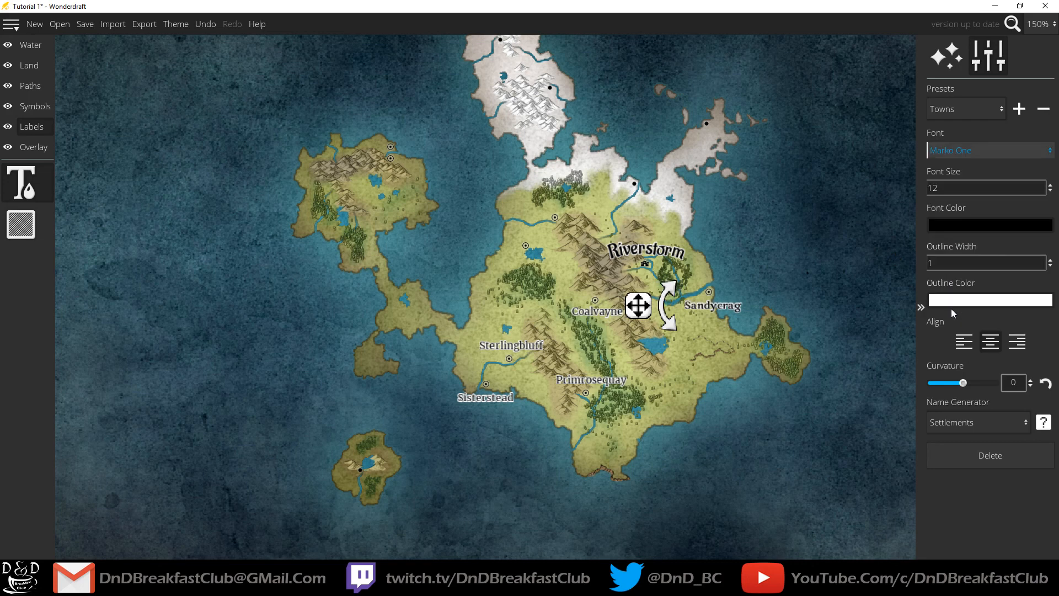
# Step: Set the eastern coastal label's font to Metamorphous and its size to 14, and center it below its marker
pyautogui.click(962, 150)
pyautogui.click(954, 328)
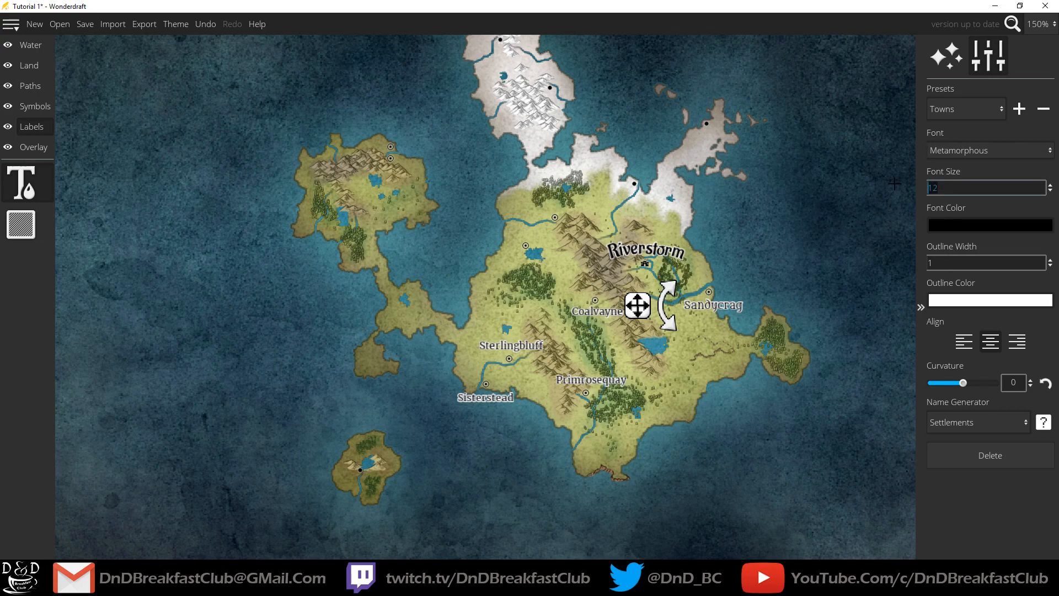
pyautogui.press('Return')
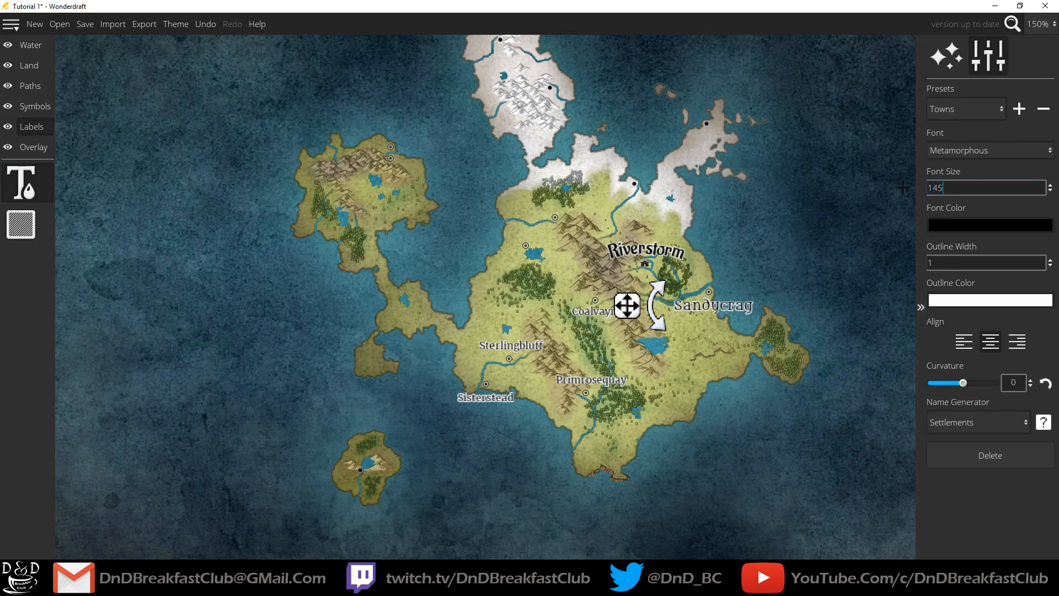
pyautogui.press('BackSpace')
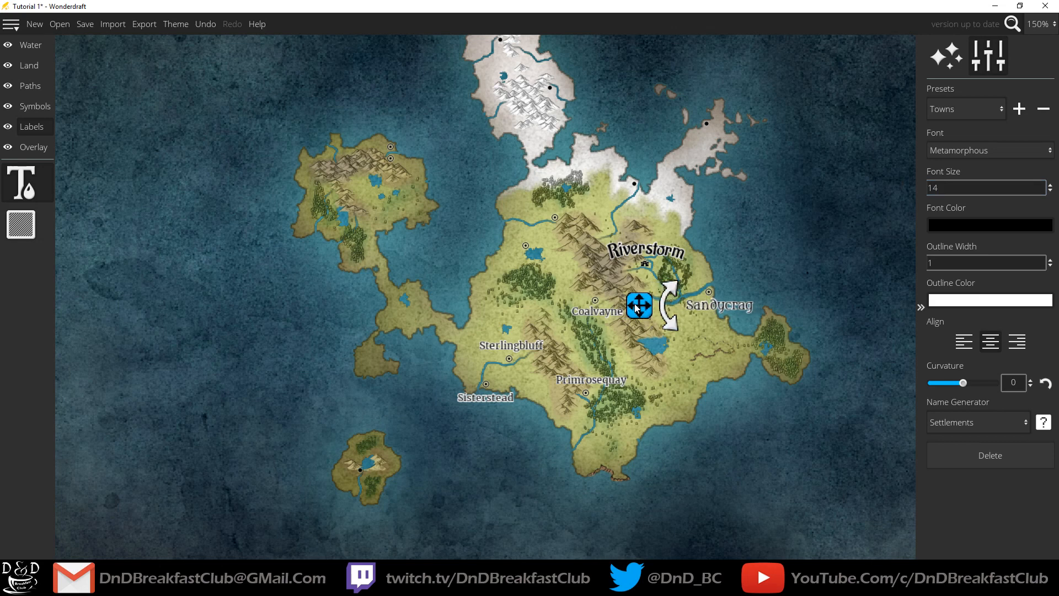
pyautogui.moveTo(628, 304); pyautogui.dragTo(627, 305)
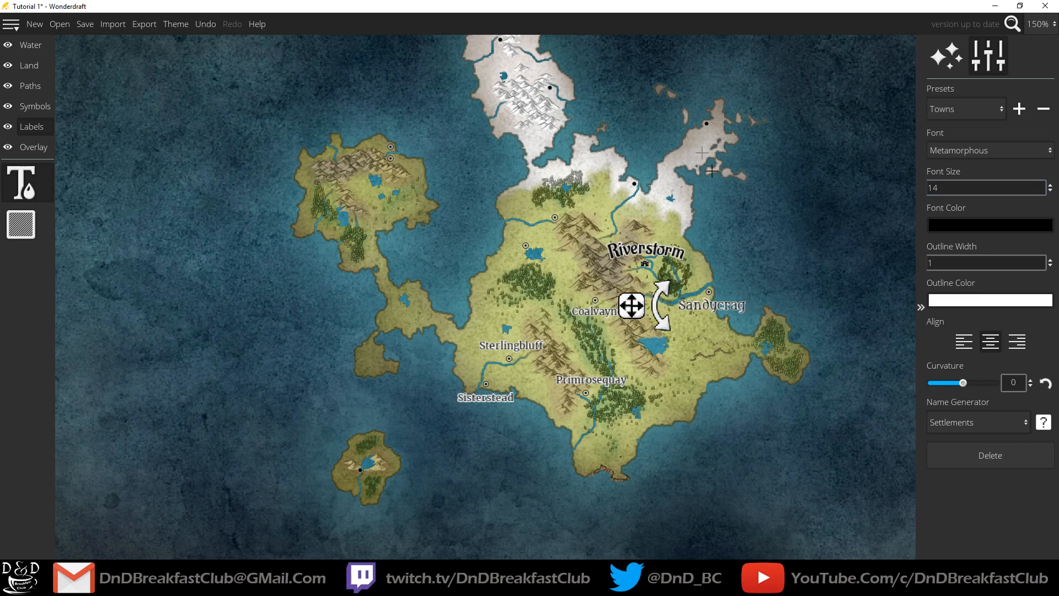
# Step: Add a label with a generated settlement name just below the marker on the snowy northeastern peninsula
pyautogui.click(697, 133)
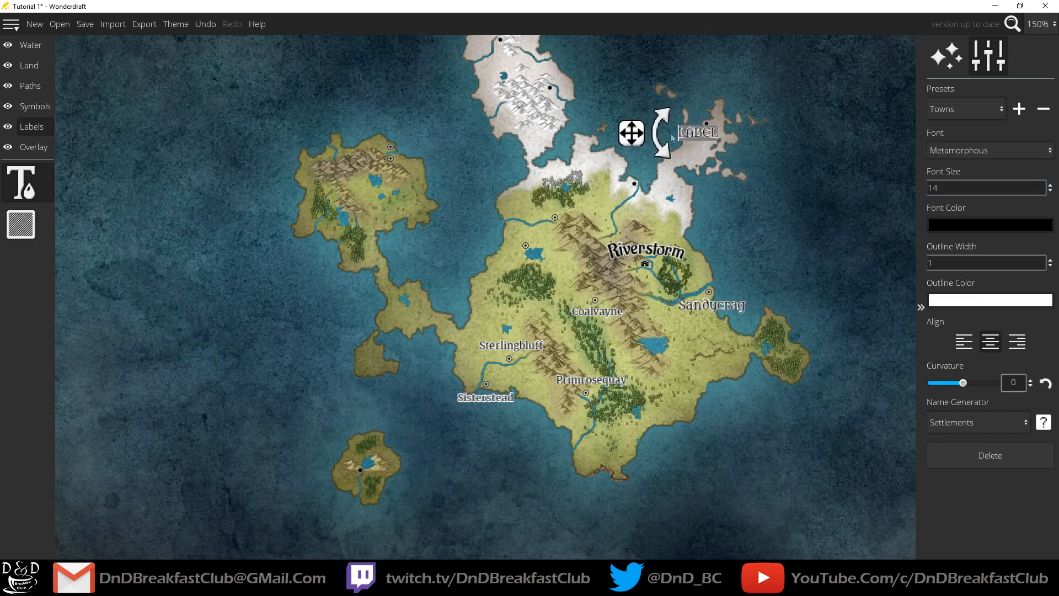
pyautogui.click(1036, 422)
pyautogui.moveTo(625, 144)
pyautogui.mouseDown()
pyautogui.moveTo(621, 114)
pyautogui.moveTo(622, 142)
pyautogui.mouseUp()
# Step: Add a label below the snowy northern coastal marker and generate settlement names until a shorter one fits
pyautogui.click(606, 180)
pyautogui.click(1043, 422)
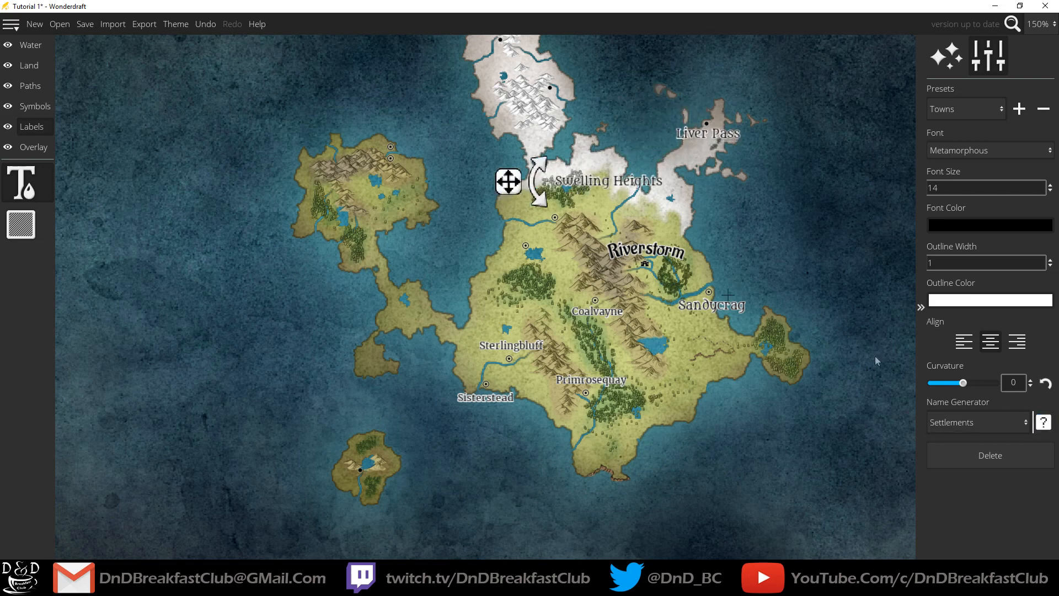
pyautogui.moveTo(508, 181); pyautogui.dragTo(557, 193)
pyautogui.click(1043, 422)
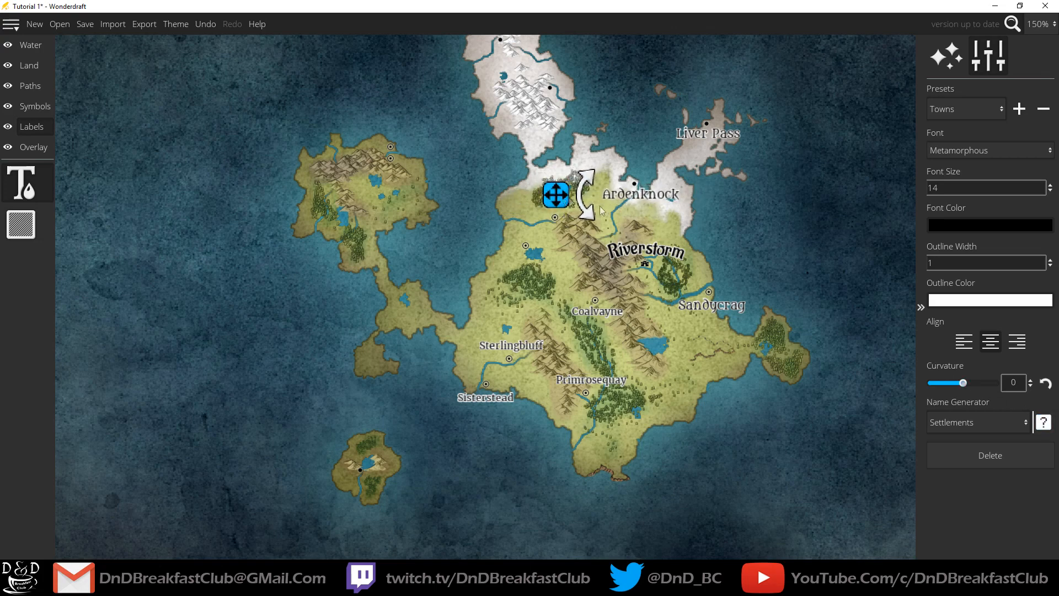
# Step: Place a label near the main continent's northwestern marker and try the Villages and Kingdoms presets on it
pyautogui.click(509, 235)
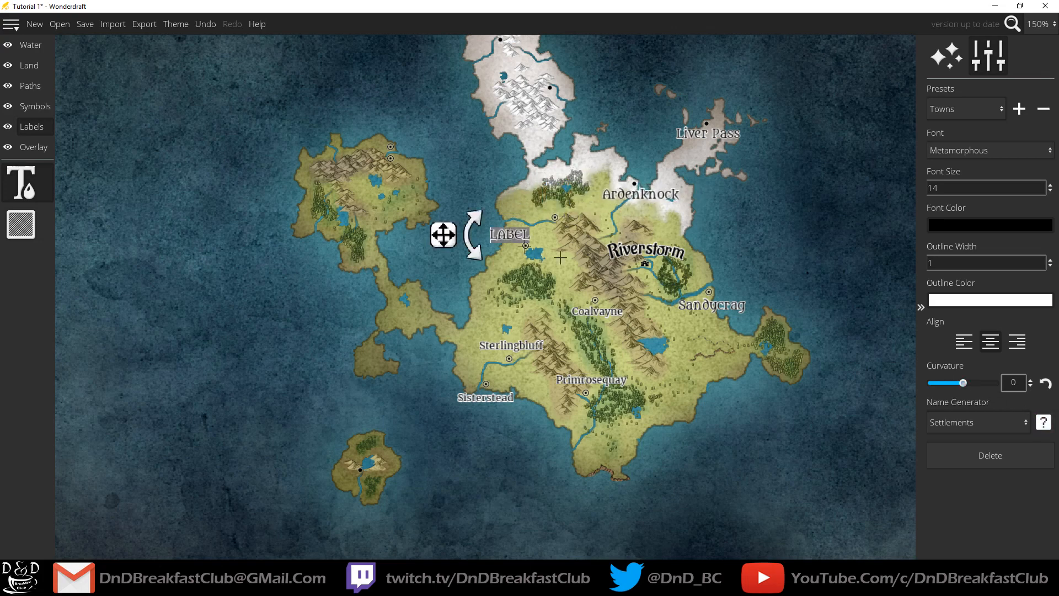
pyautogui.click(961, 103)
pyautogui.click(954, 202)
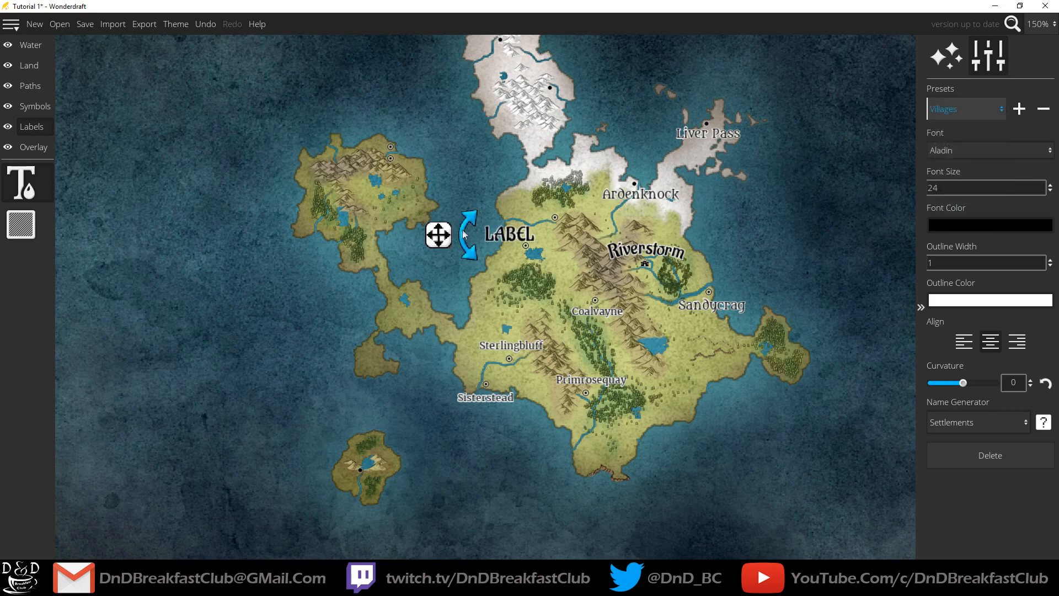
pyautogui.click(955, 113)
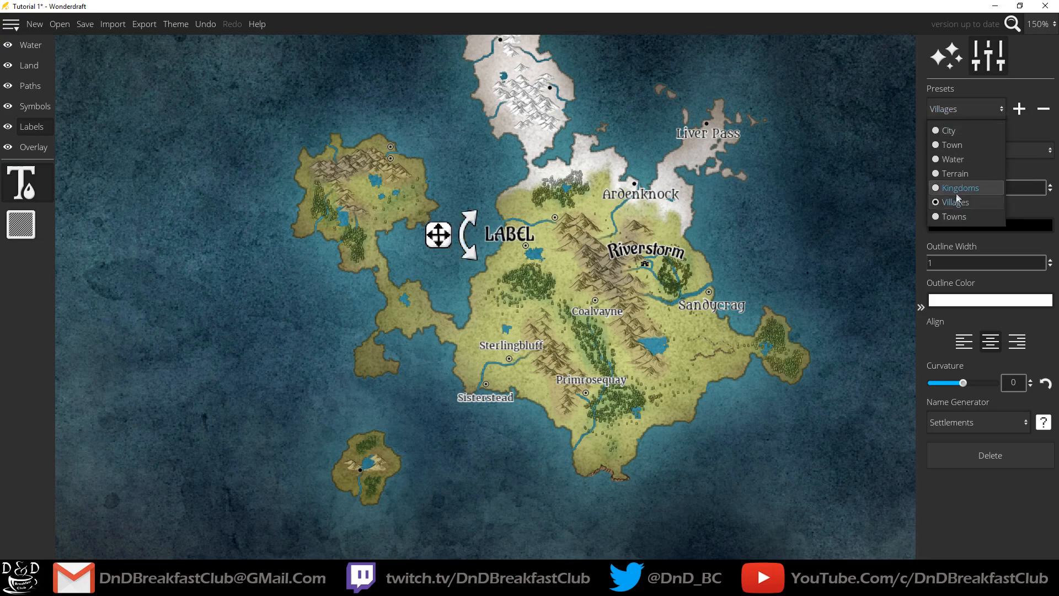
pyautogui.click(957, 189)
pyautogui.click(956, 113)
pyautogui.click(953, 202)
pyautogui.click(503, 345)
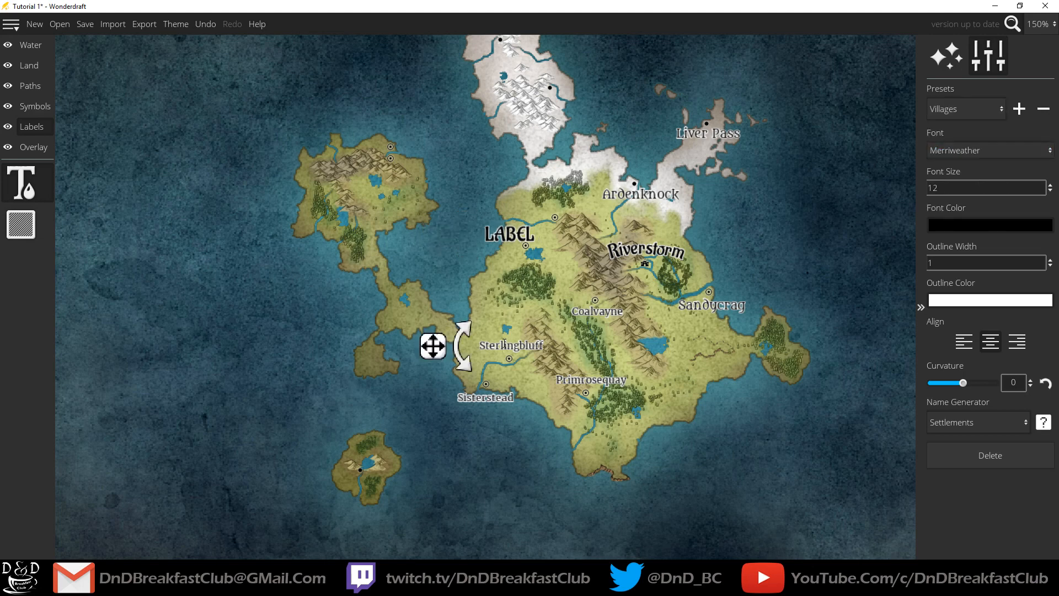
# Step: Try Merriweather on the northwestern placeholder label, compare it with the Sterlingbluff label, and delete the placeholder
pyautogui.click(519, 241)
pyautogui.click(960, 150)
pyautogui.click(954, 330)
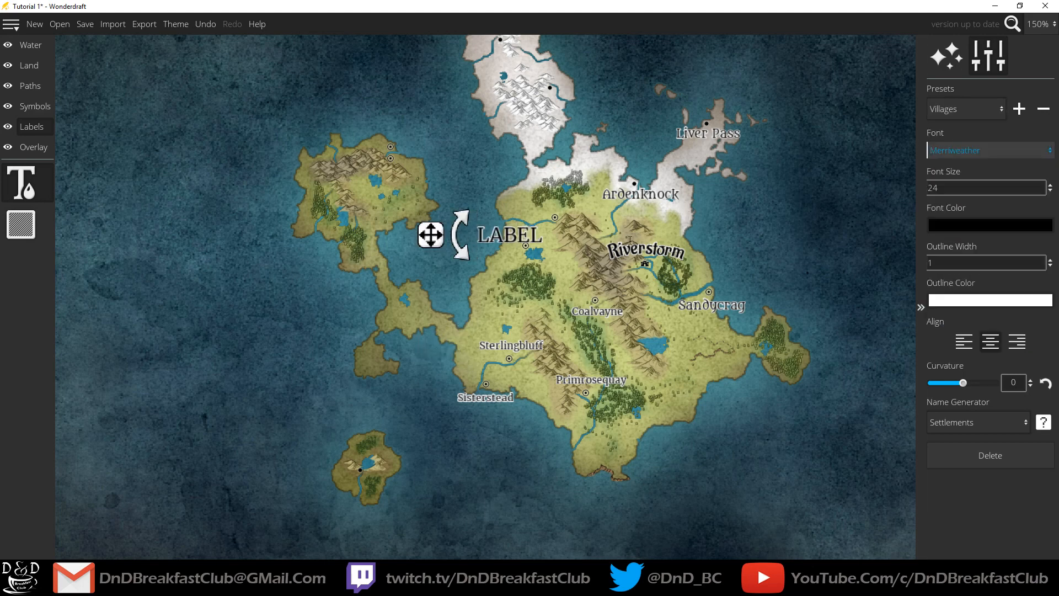
pyautogui.click(511, 348)
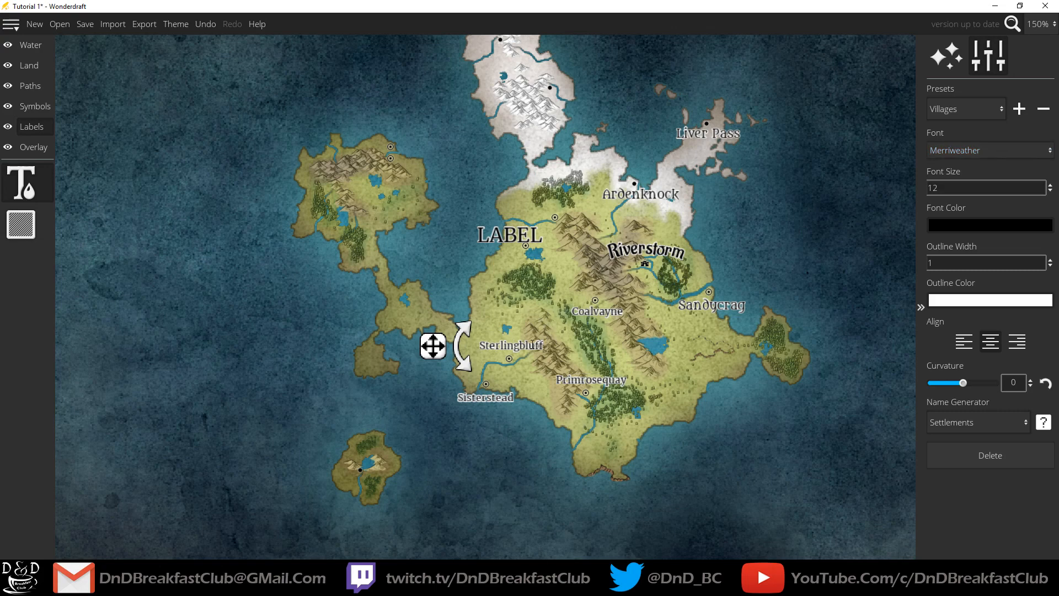
pyautogui.click(524, 237)
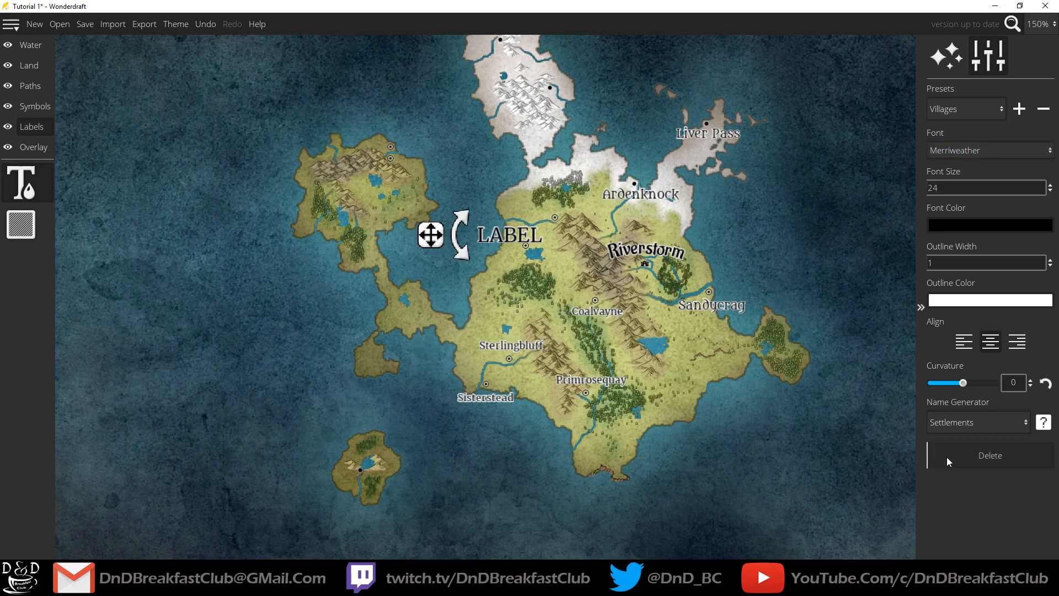
pyautogui.click(990, 455)
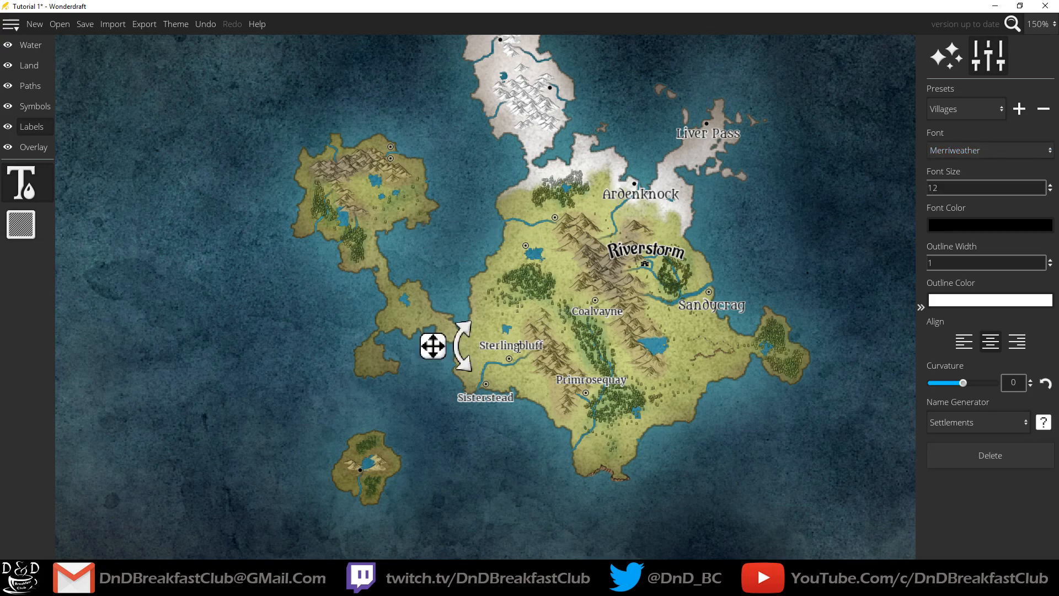
# Step: Add labels with generated settlement names above the two northwestern markers of the main continent
pyautogui.click(519, 261)
pyautogui.moveTo(456, 257); pyautogui.dragTo(487, 205)
pyautogui.click(1039, 429)
pyautogui.click(527, 204)
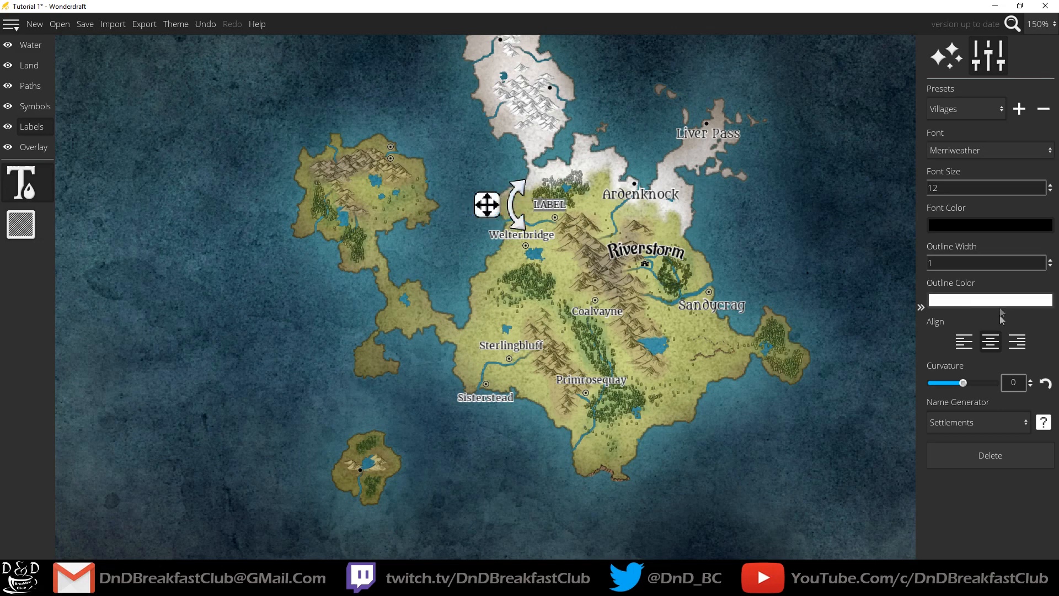
pyautogui.click(1042, 422)
# Step: Choose the Towns preset and place a label below the two markers on the northwestern island
pyautogui.scroll(3, 836, 290)
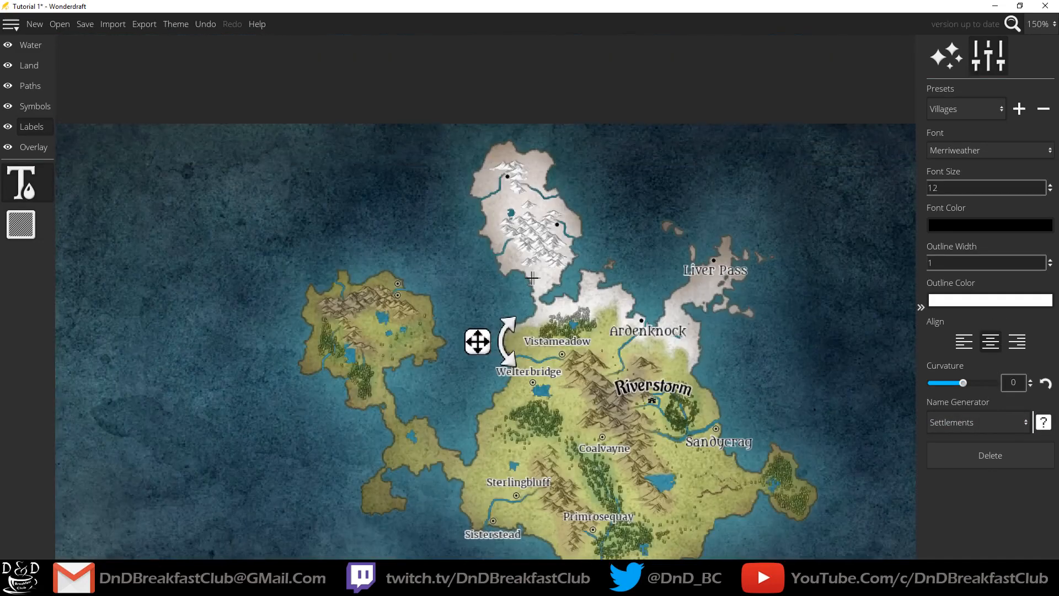
pyautogui.moveTo(438, 380); pyautogui.dragTo(643, 298)
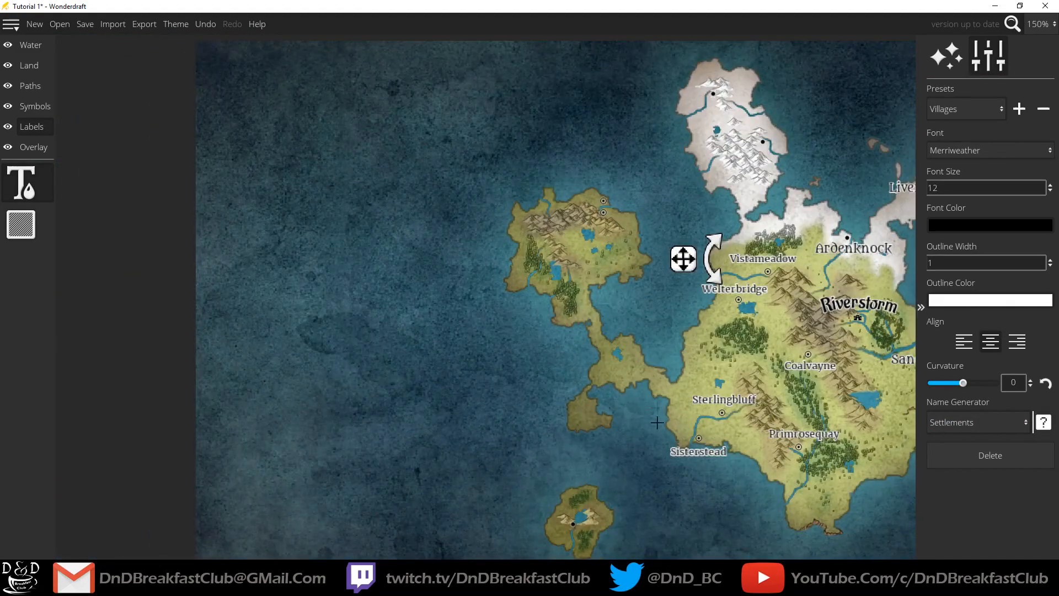
pyautogui.click(945, 112)
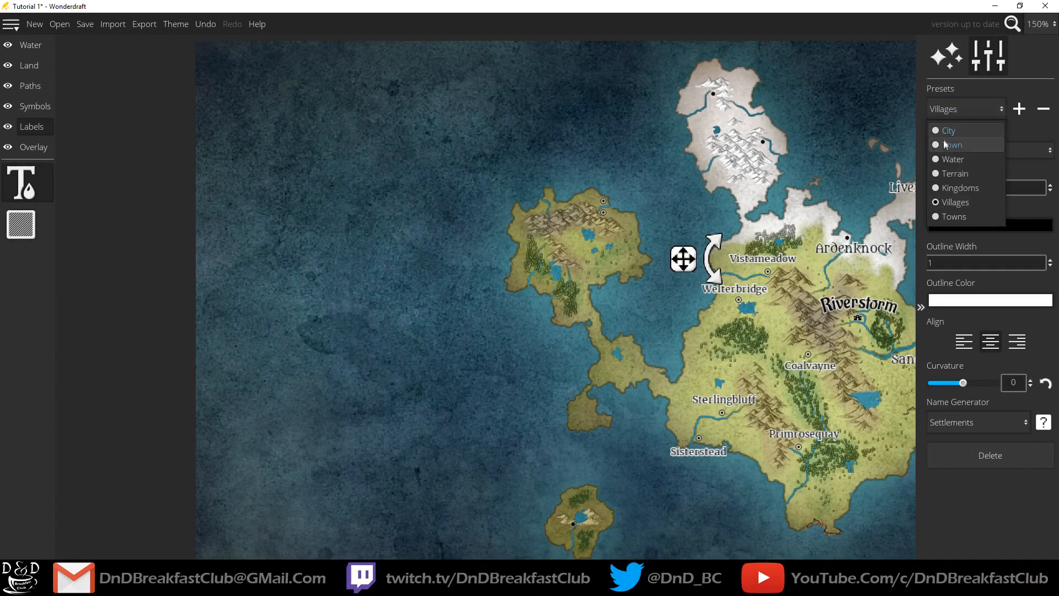
pyautogui.click(952, 217)
pyautogui.click(592, 217)
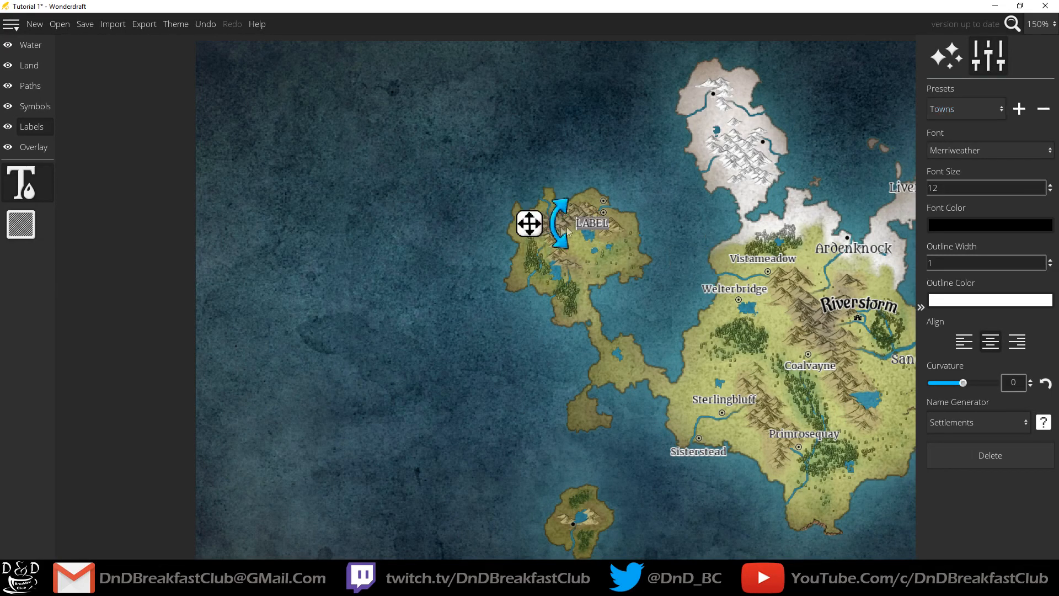
pyautogui.moveTo(532, 225); pyautogui.dragTo(545, 237)
# Step: Add a label in the Ardenknock label's style above the northwestern island's markers and generate a settlement name for it
pyautogui.moveTo(656, 258); pyautogui.dragTo(525, 240)
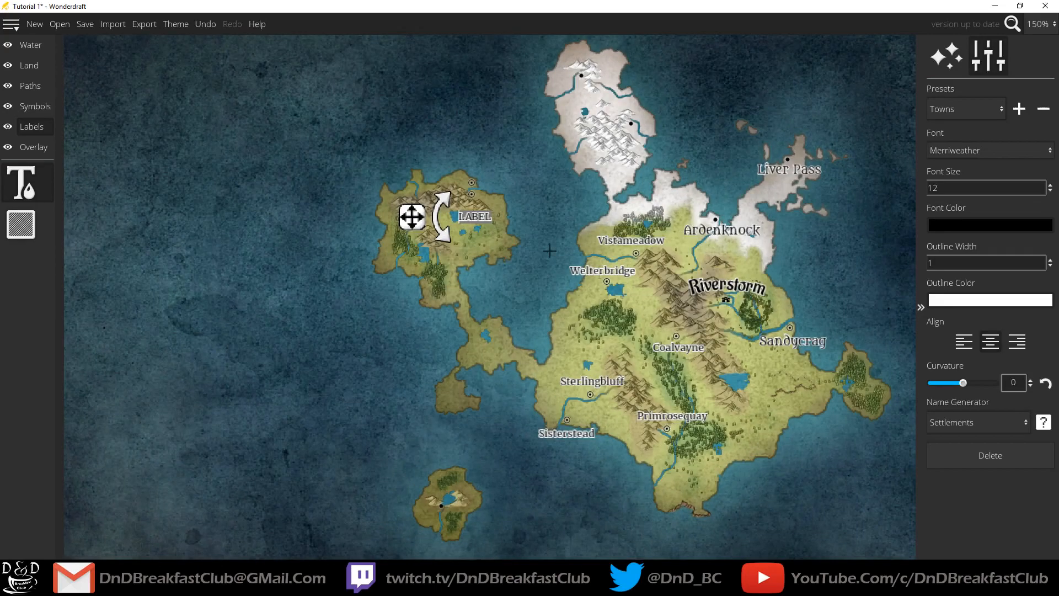
pyautogui.click(737, 236)
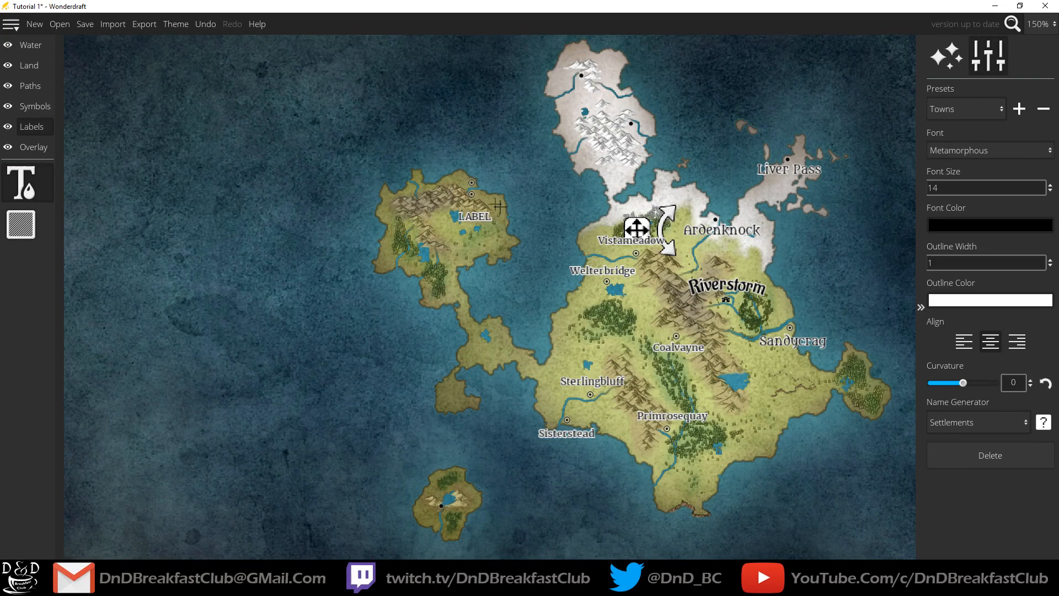
pyautogui.click(457, 161)
pyautogui.moveTo(398, 163); pyautogui.dragTo(411, 170)
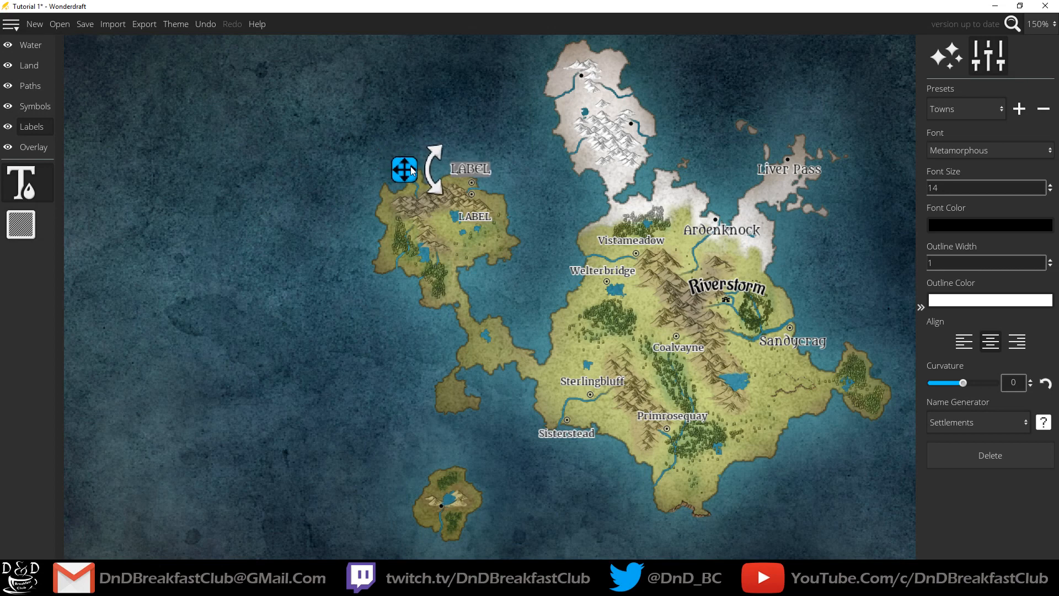
pyautogui.click(1043, 422)
# Step: Delete the placeholder label below the two markers on the northwestern island
pyautogui.click(486, 223)
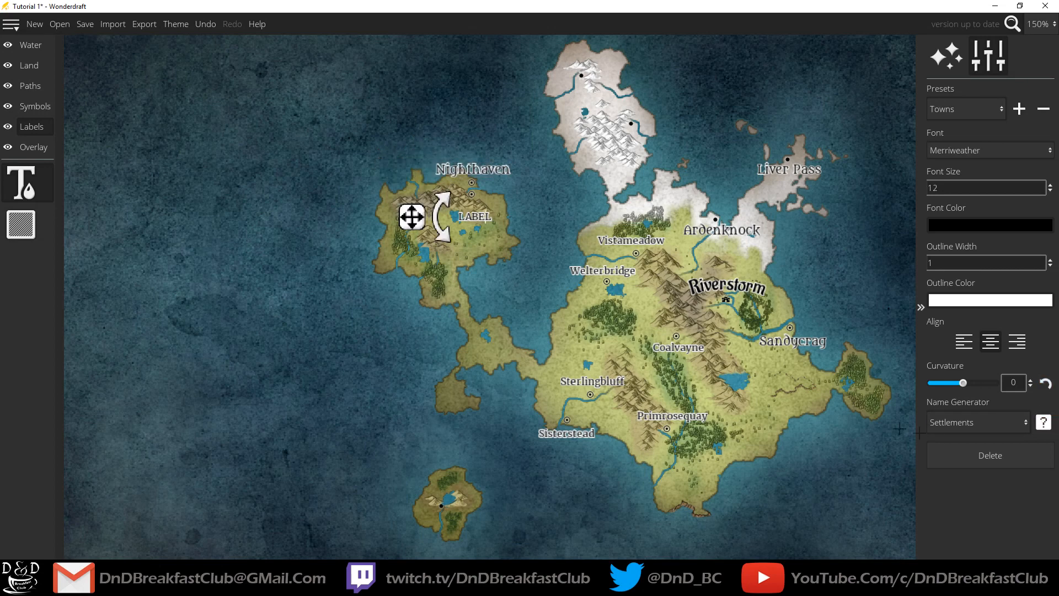
pyautogui.click(969, 452)
# Step: Try a Merriweather label with a generated settlement name below the northwestern island's lower marker
pyautogui.click(457, 209)
pyautogui.click(1043, 422)
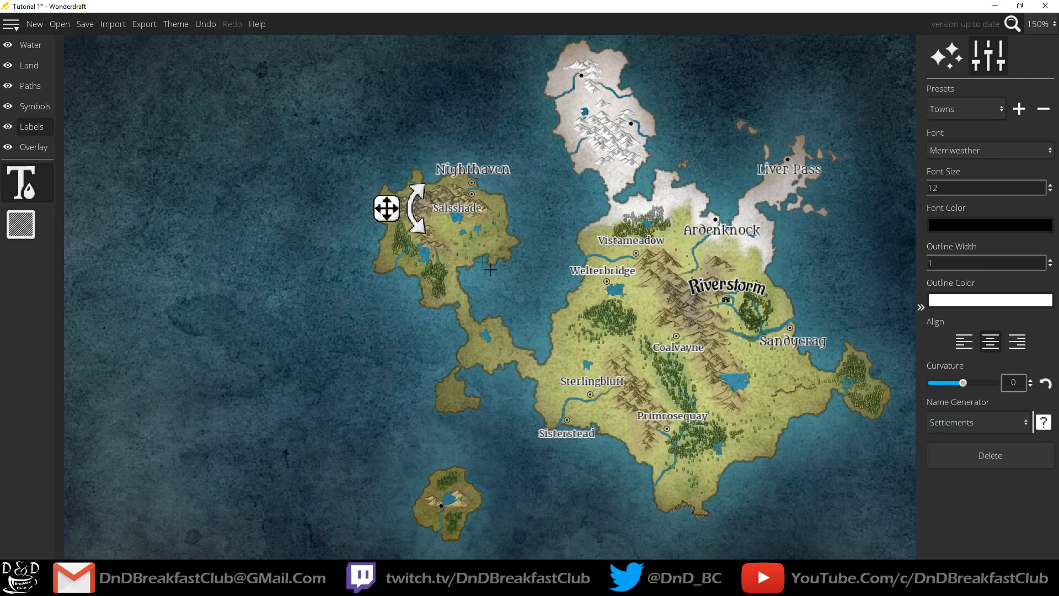
pyautogui.click(979, 455)
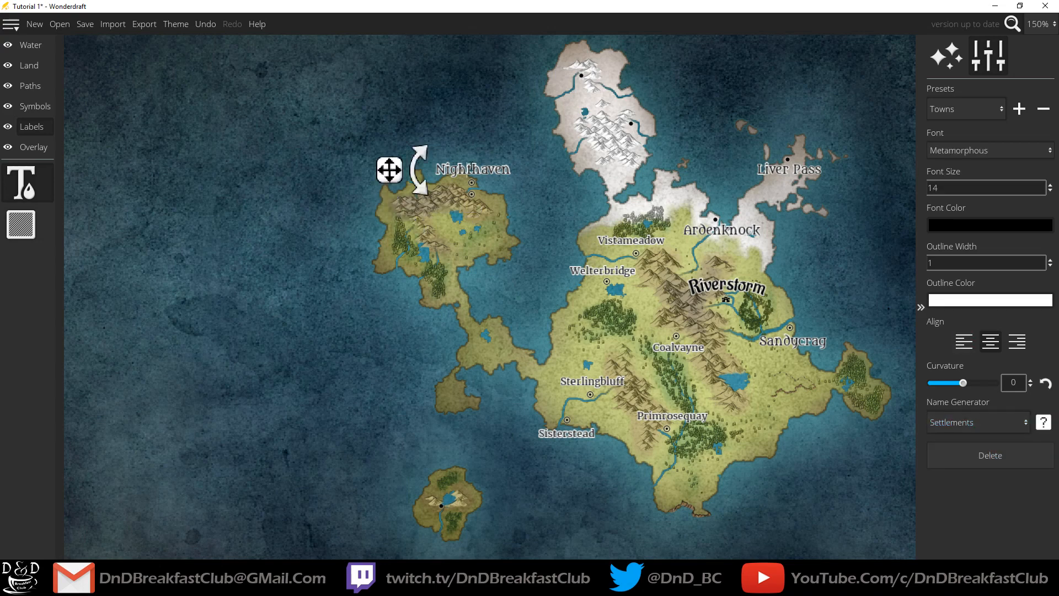
# Step: Add a label in the Nighthaven label's style below the northwestern island's lower marker, generate a settlement name, and position it beside the marker
pyautogui.click(462, 211)
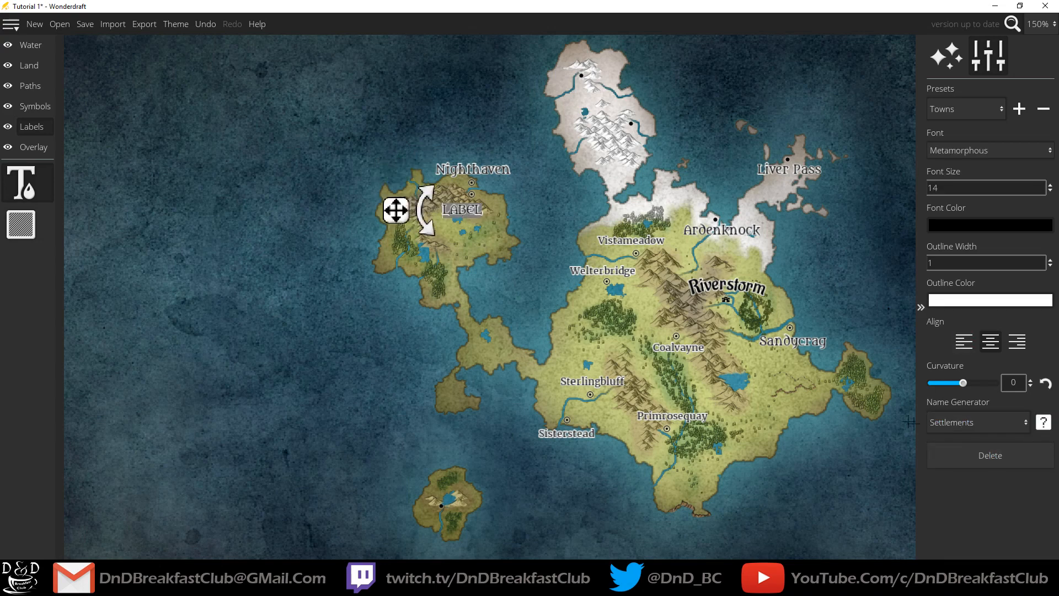
pyautogui.click(1043, 422)
pyautogui.moveTo(382, 216); pyautogui.dragTo(412, 210)
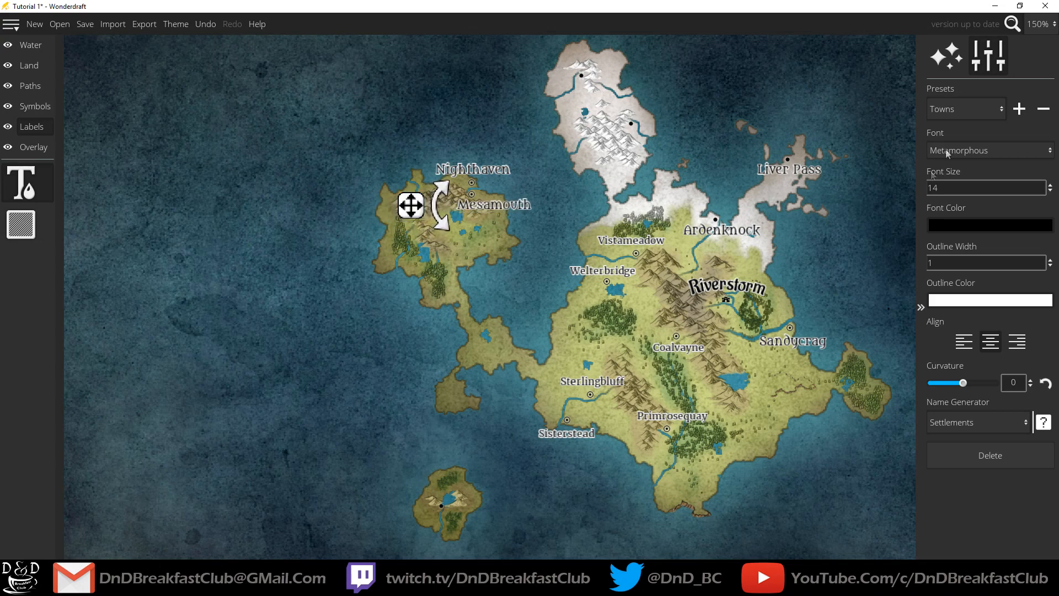
# Step: Try the Villages preset on the Mesamouth label and settle on the Towns preset
pyautogui.click(952, 113)
pyautogui.click(948, 197)
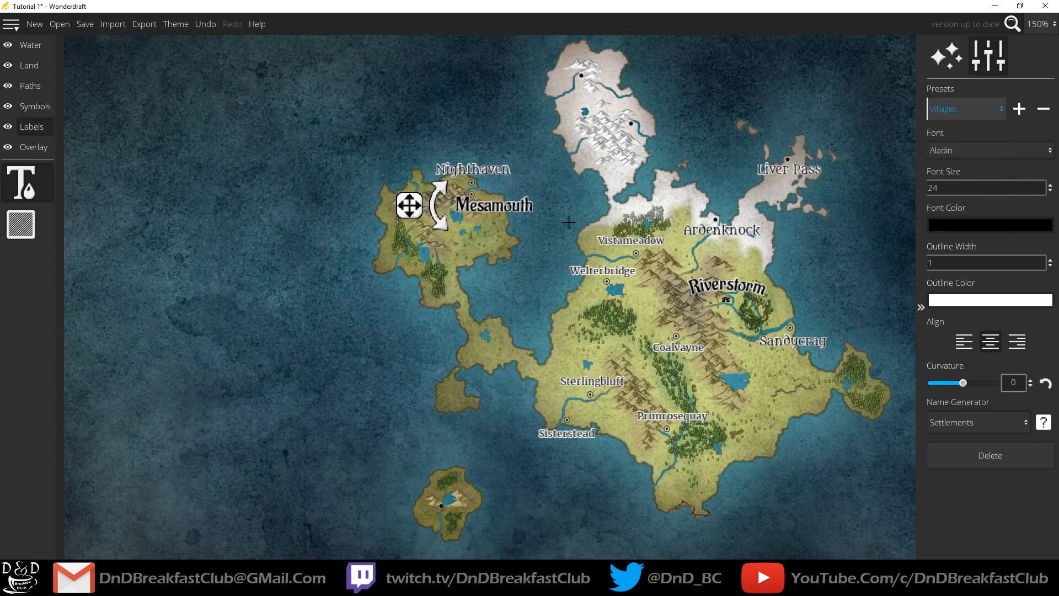
pyautogui.click(952, 120)
pyautogui.click(946, 216)
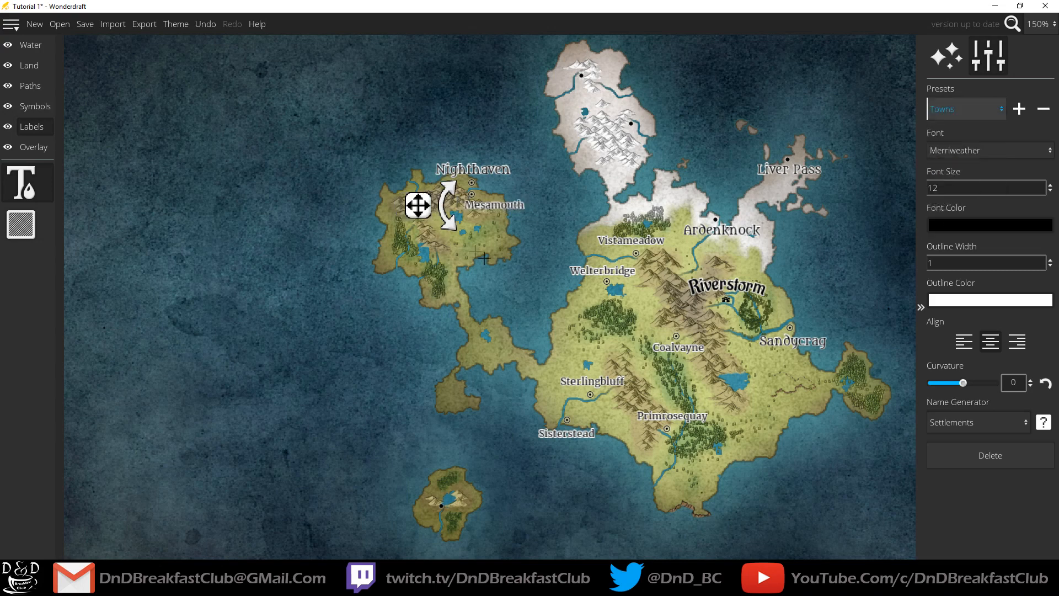
# Step: Place a label in the Vistameadow label's style below the southwestern island's marker and generate a settlement name for it
pyautogui.click(605, 241)
pyautogui.click(428, 485)
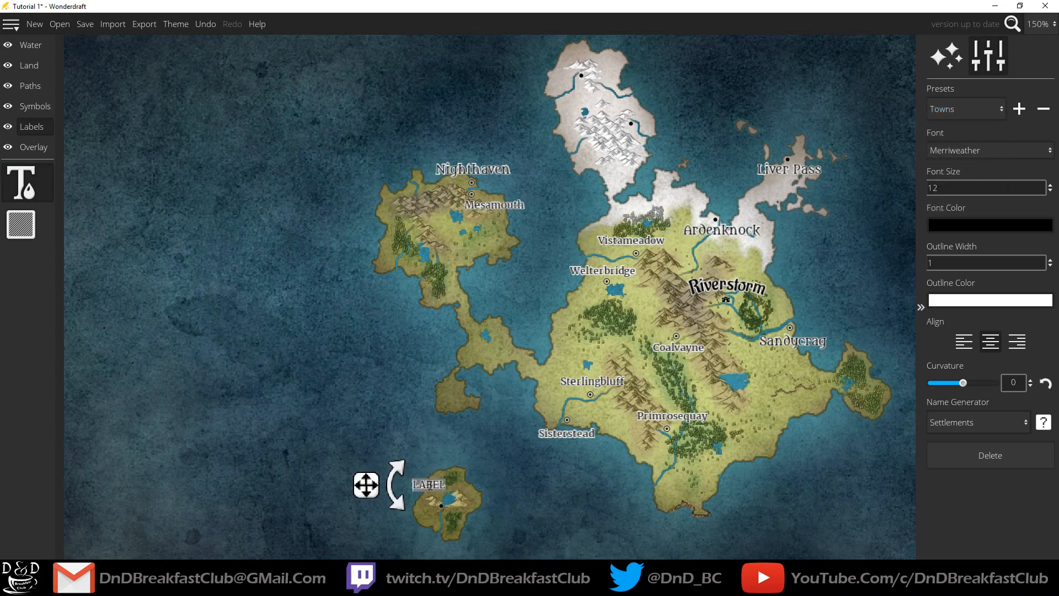
pyautogui.moveTo(376, 483); pyautogui.dragTo(386, 518)
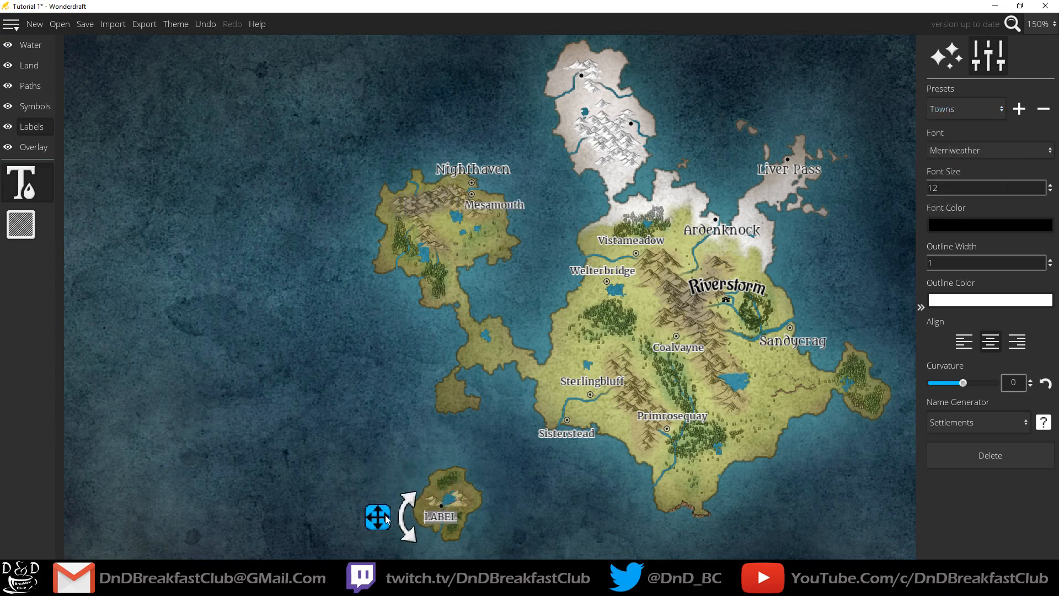
pyautogui.click(1045, 429)
# Step: Try generated settlement names on Merriweather labels above the snowy northern landmass's upper marker
pyautogui.moveTo(733, 284); pyautogui.dragTo(636, 286)
pyautogui.click(458, 90)
pyautogui.moveTo(395, 88); pyautogui.dragTo(402, 66)
pyautogui.click(1044, 422)
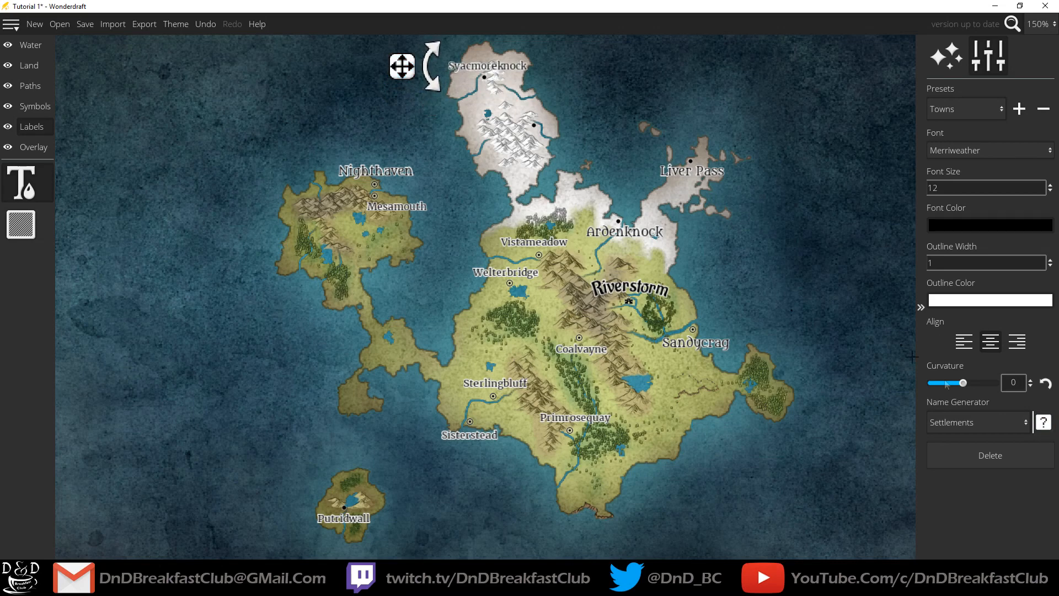
pyautogui.moveTo(433, 66)
pyautogui.mouseDown()
pyautogui.moveTo(454, 38)
pyautogui.moveTo(433, 70)
pyautogui.mouseUp()
pyautogui.hotkey('ctrl', 'z')
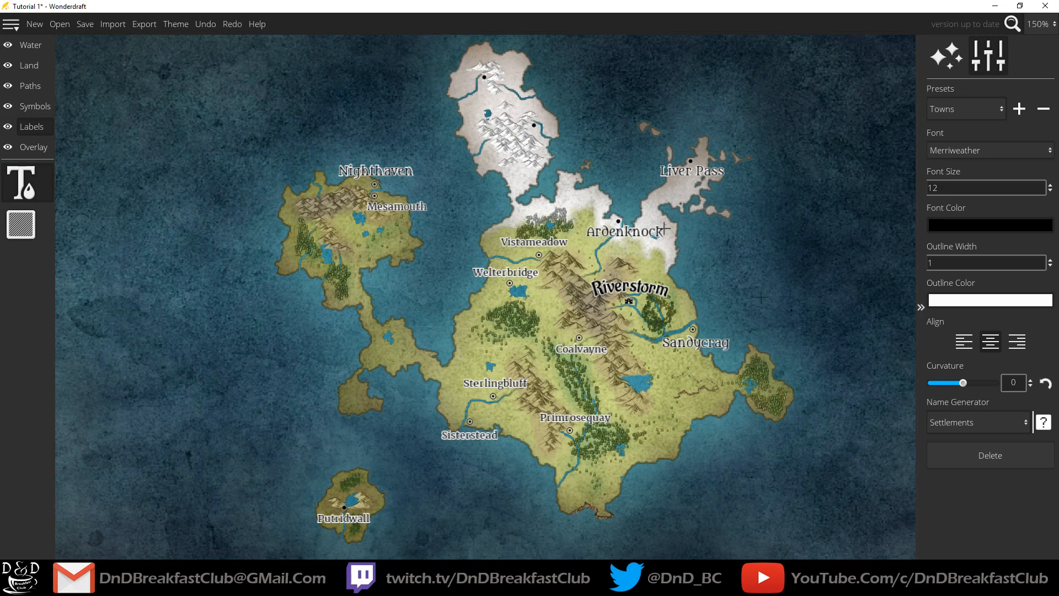
pyautogui.click(467, 73)
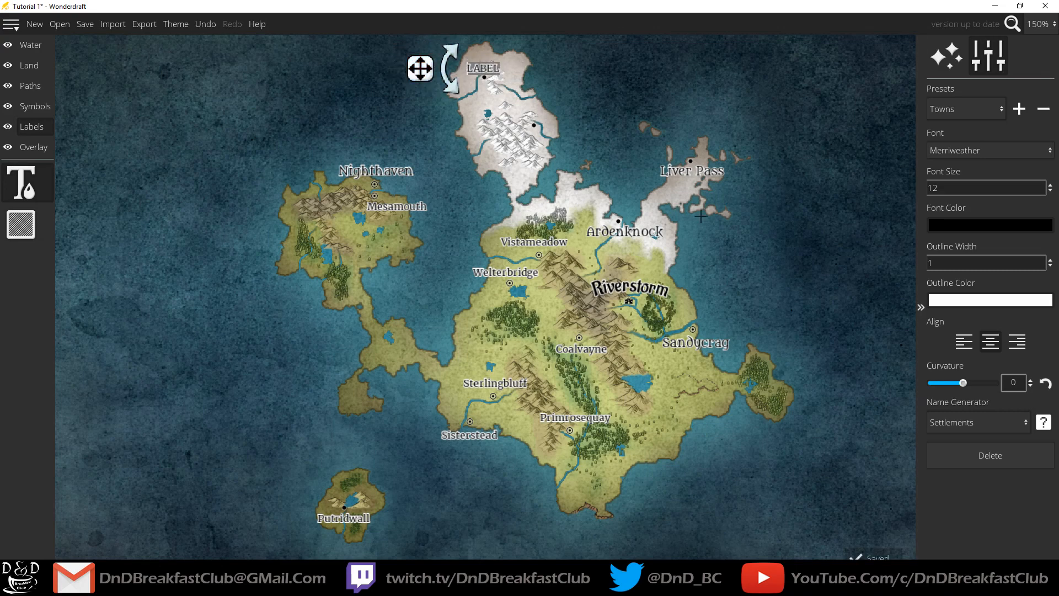
pyautogui.click(1040, 426)
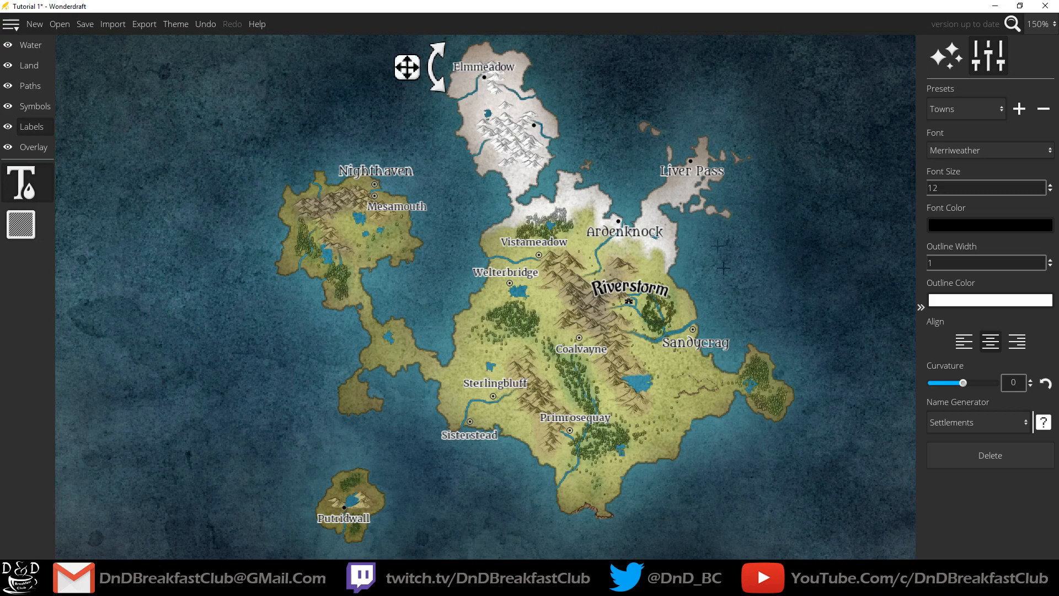
# Step: Add a label in the Ardenknock label's style above the snowy northern landmass's lower marker and generate a settlement name for it
pyautogui.click(625, 229)
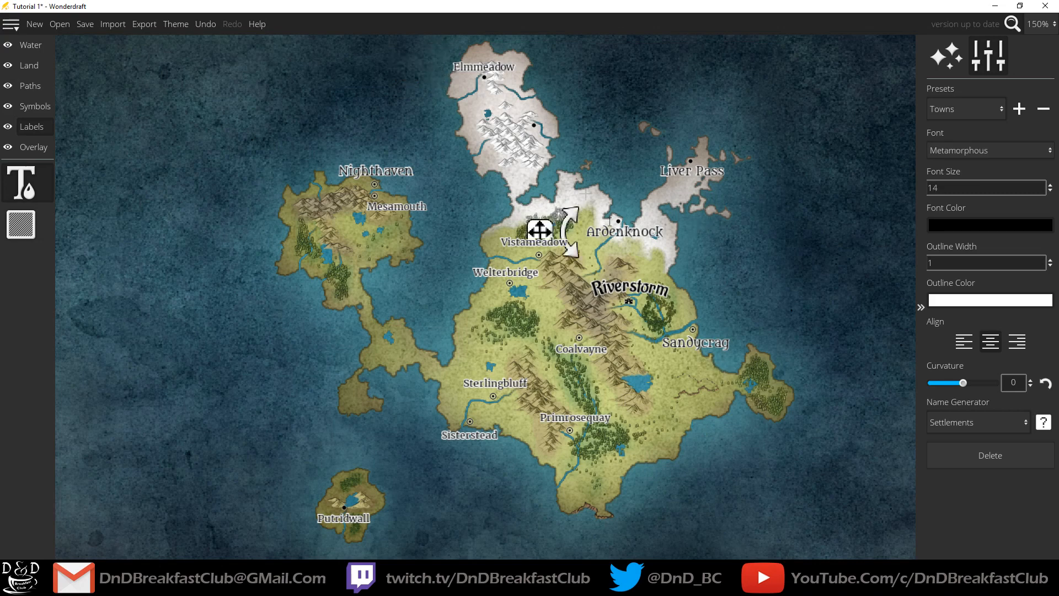
pyautogui.click(528, 115)
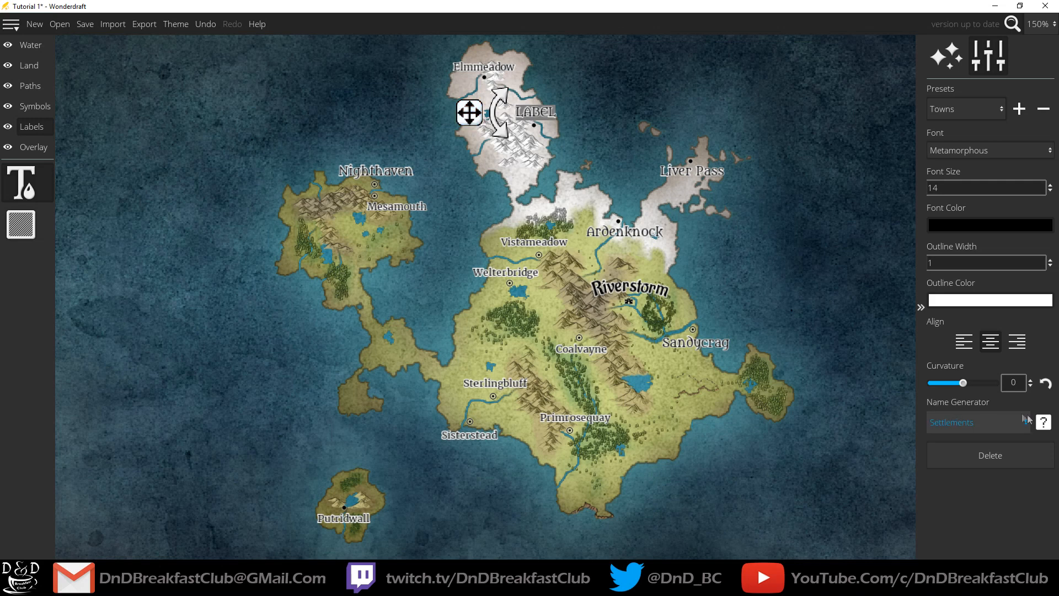
pyautogui.click(1043, 422)
# Step: Replace the Elmmeadow label with a generated settlement name in the Ignoblesteel label's style, centred above its marker, and nudge the Ignoblesteel label slightly down
pyautogui.click(1006, 448)
pyautogui.click(548, 115)
pyautogui.click(464, 66)
pyautogui.click(1036, 428)
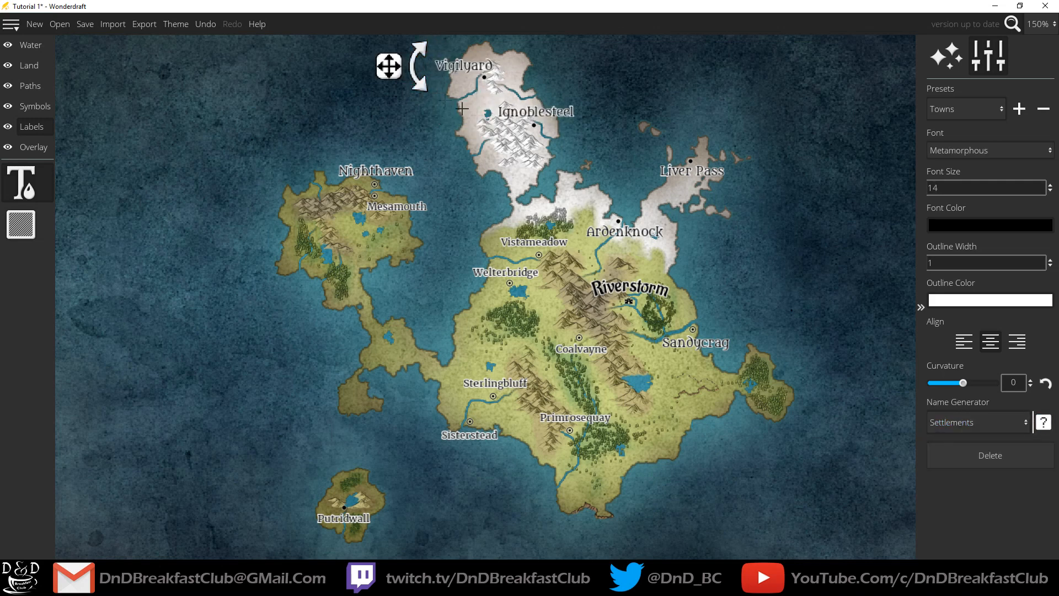
pyautogui.moveTo(394, 74); pyautogui.dragTo(412, 74)
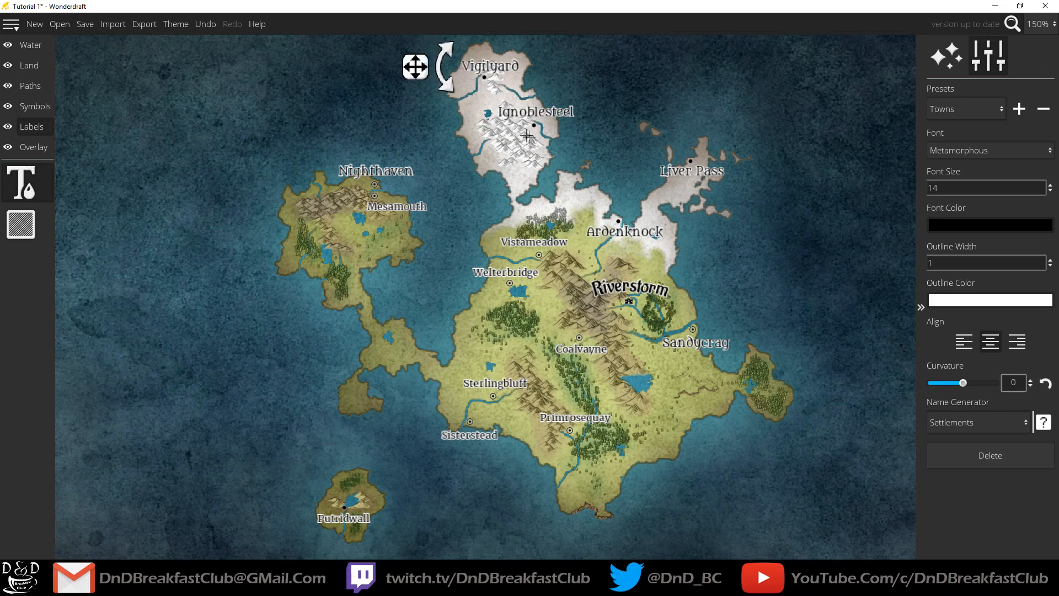
pyautogui.click(544, 111)
pyautogui.moveTo(445, 118); pyautogui.dragTo(446, 121)
# Step: Replace the southwestern island's Putridwall label with a generated settlement name in the Sandycrag label's style, placed below the marker
pyautogui.moveTo(652, 374); pyautogui.dragTo(645, 309)
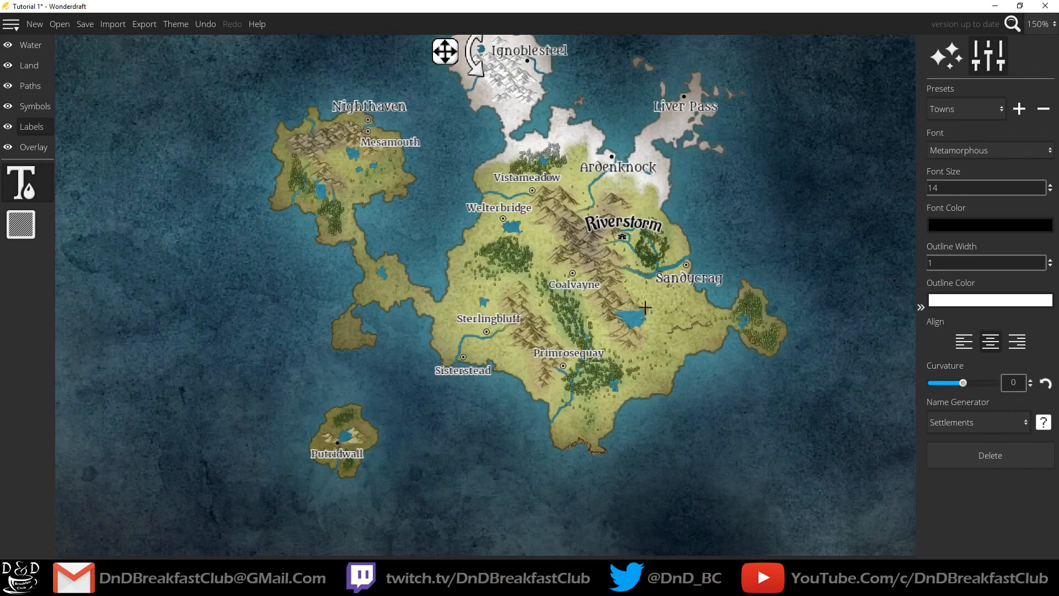
pyautogui.click(337, 454)
pyautogui.press('Delete')
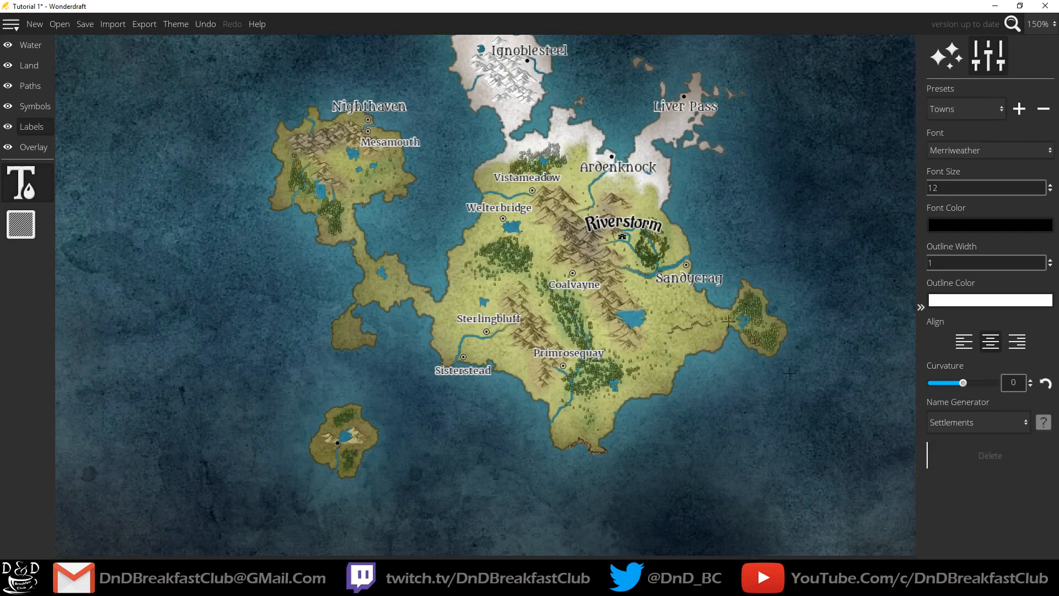
pyautogui.click(700, 274)
pyautogui.click(298, 426)
pyautogui.moveTo(236, 428); pyautogui.dragTo(261, 457)
pyautogui.click(1043, 423)
# Step: Try a white arched bridge symbol at scale 10 across the river south of Riverstorm
pyautogui.moveTo(454, 186); pyautogui.dragTo(350, 259)
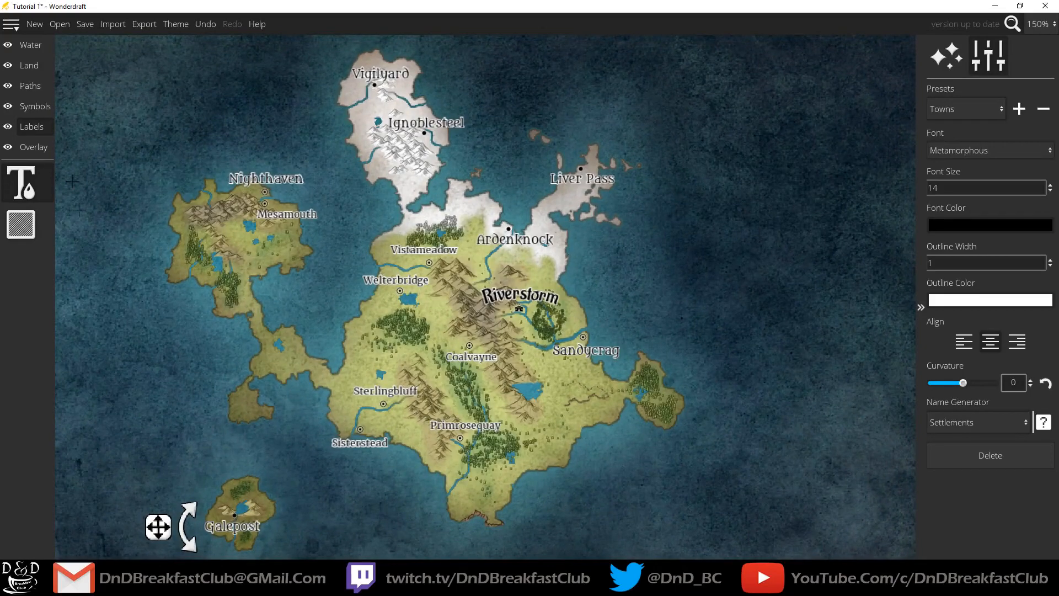
pyautogui.click(43, 108)
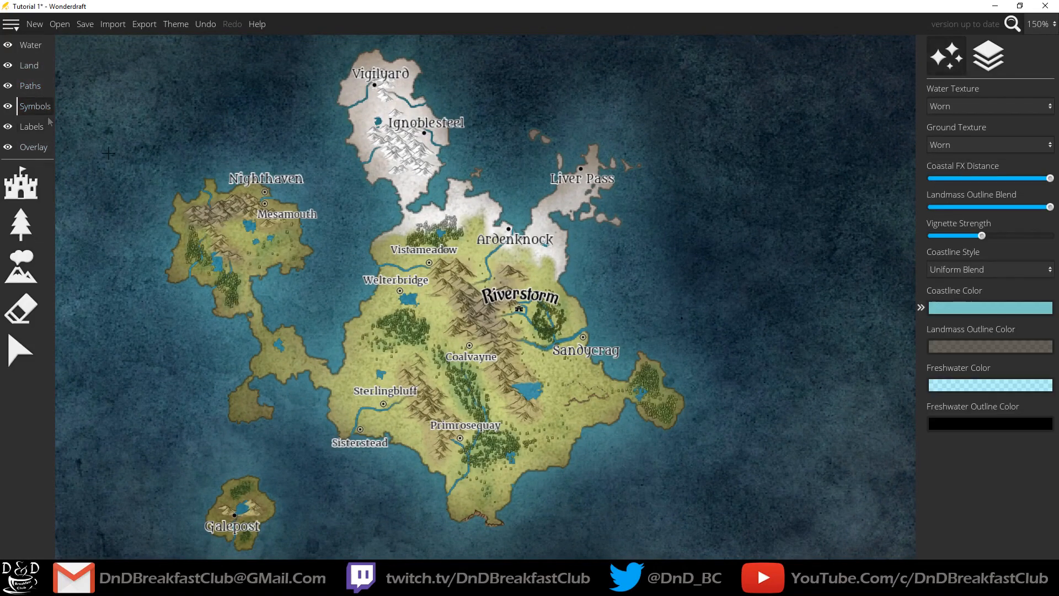
pyautogui.click(32, 215)
pyautogui.click(30, 184)
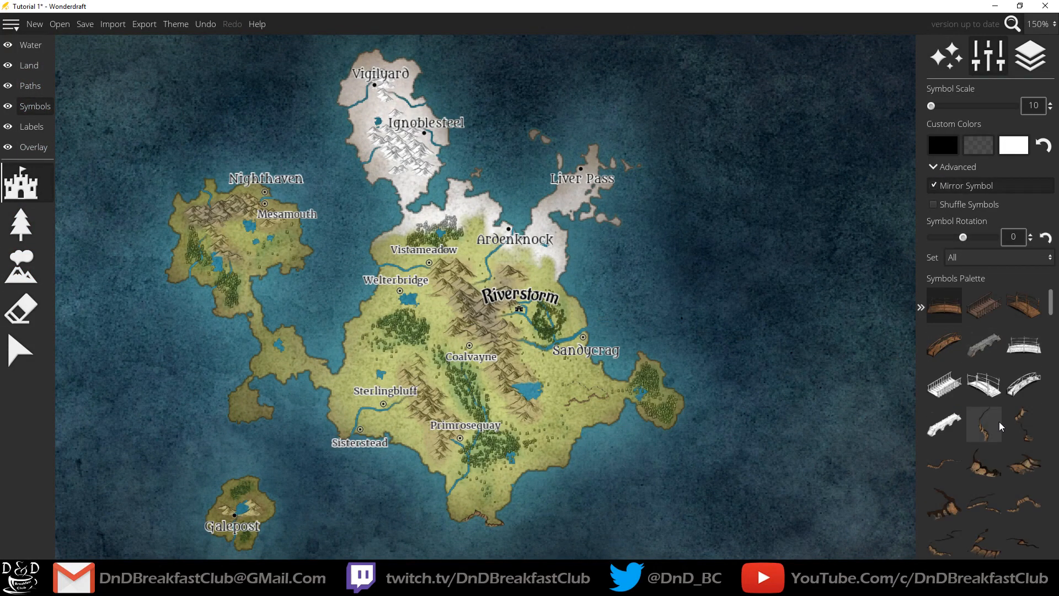
pyautogui.scroll(6, 519, 325)
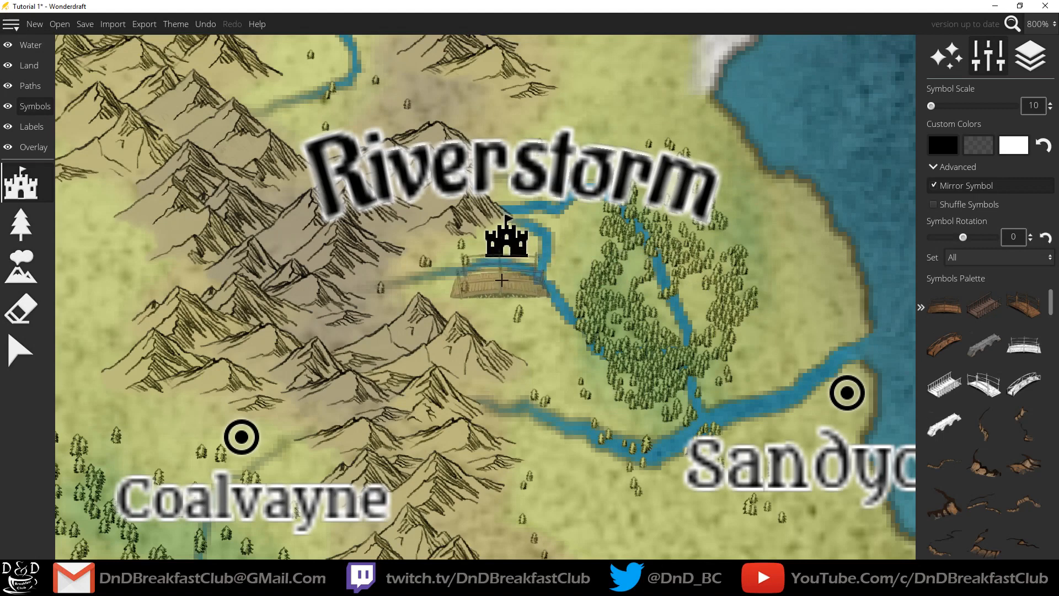
pyautogui.click(994, 388)
pyautogui.click(576, 422)
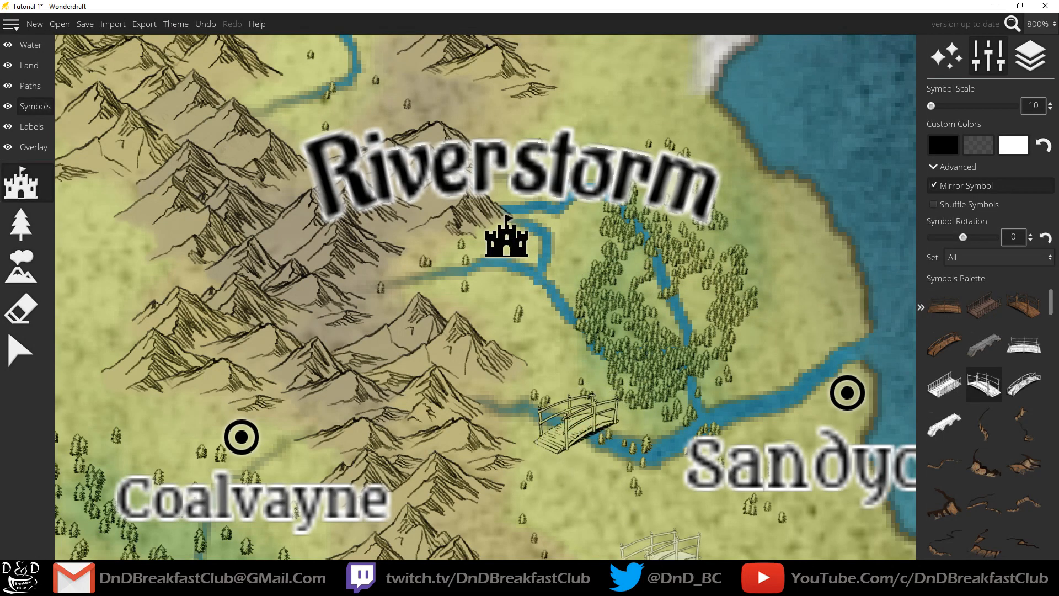
pyautogui.hotkey('ctrl', 'z')
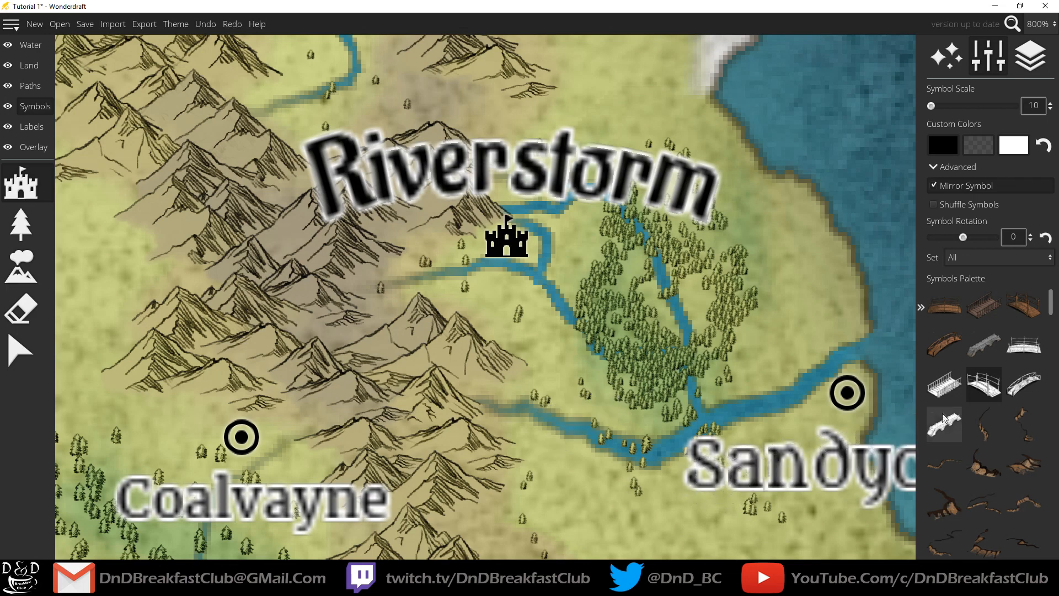
# Step: Turn off symbol mirroring, then try a white and a brown bridge on the river west of Sandycrag, undoing each one
pyautogui.click(934, 186)
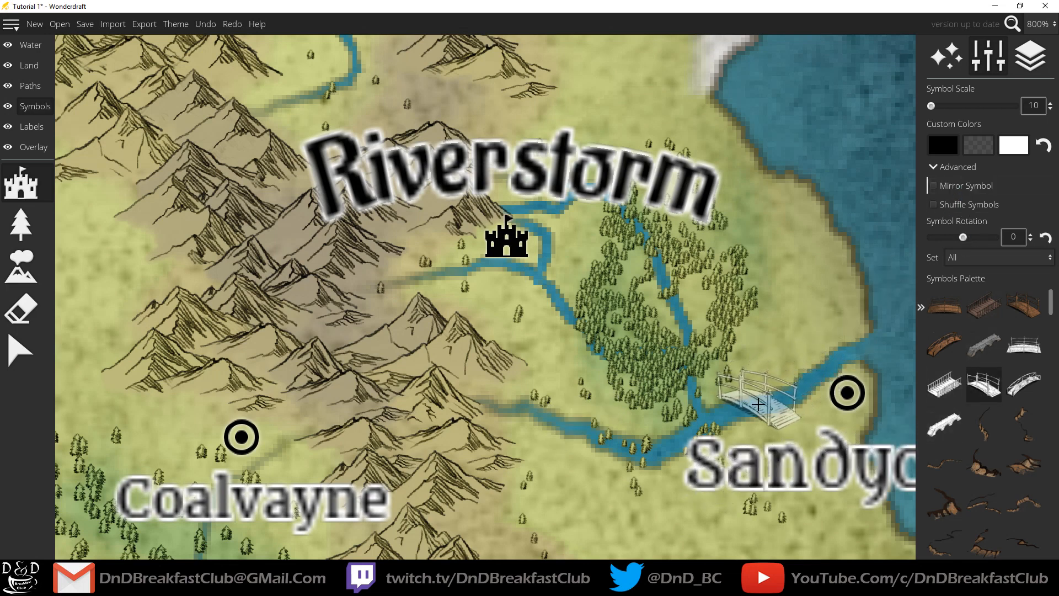
pyautogui.click(756, 397)
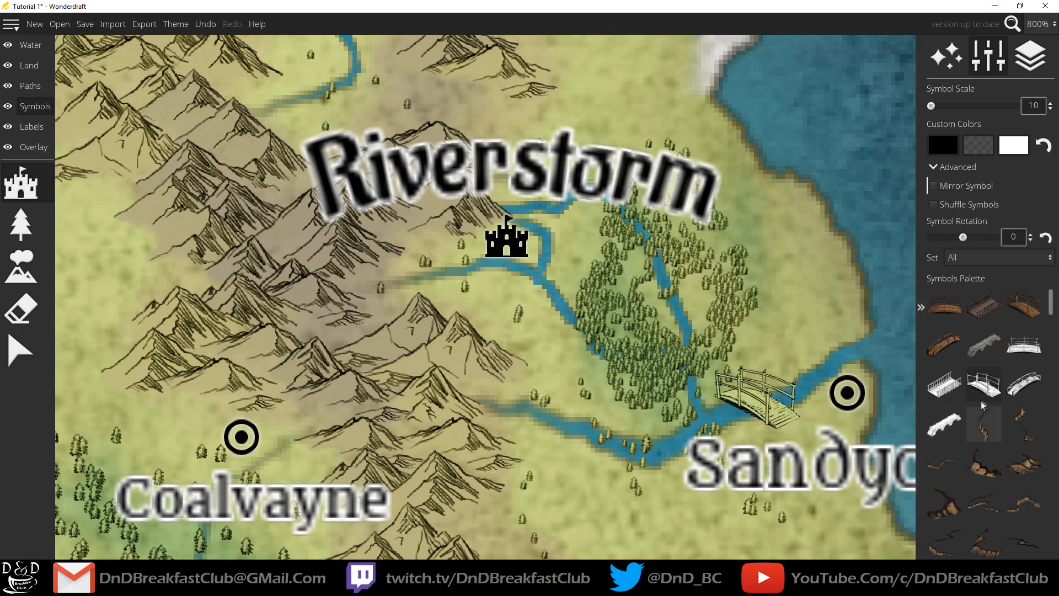
pyautogui.hotkey('ctrl', 'z')
pyautogui.click(1024, 305)
pyautogui.click(764, 398)
pyautogui.hotkey('ctrl', 'z')
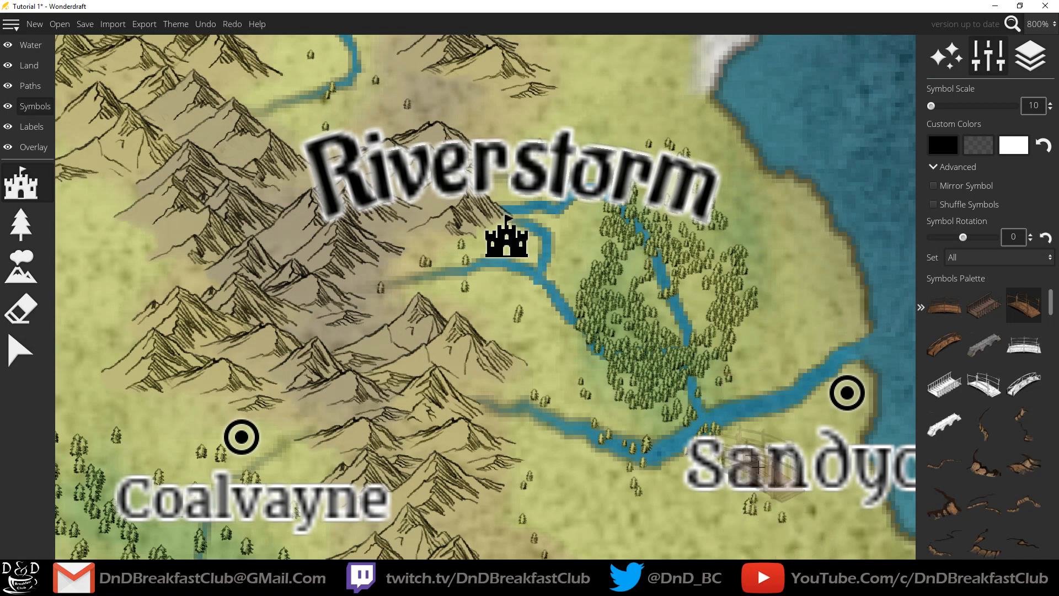
# Step: Place the brown angled wooden bridge with railings across the river just west of Sandycrag at scale 10
pyautogui.click(944, 305)
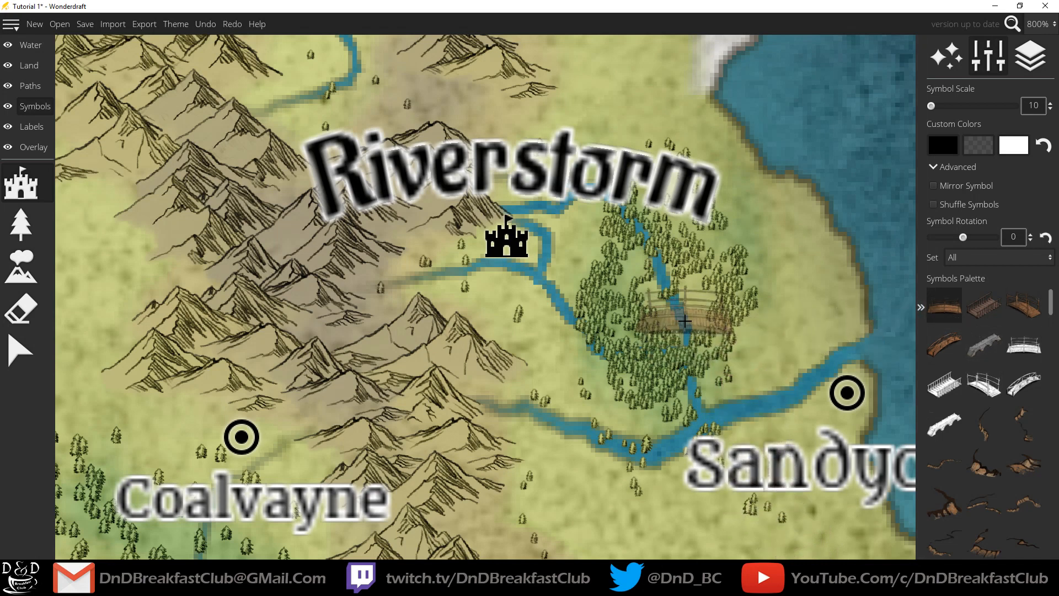
pyautogui.scroll(4, 685, 320)
pyautogui.scroll(-4, 681, 320)
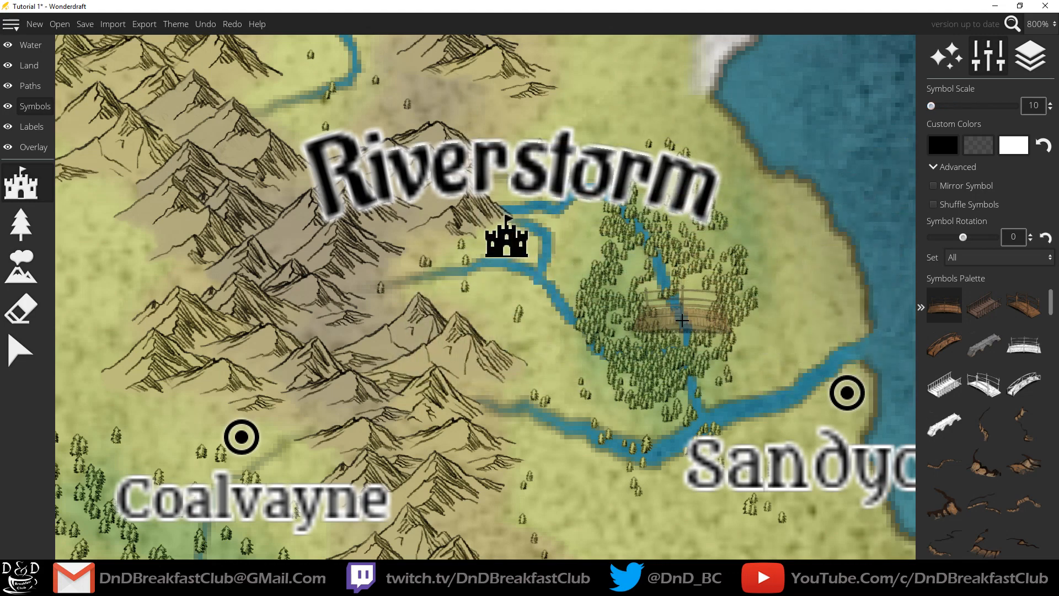
pyautogui.click(1023, 305)
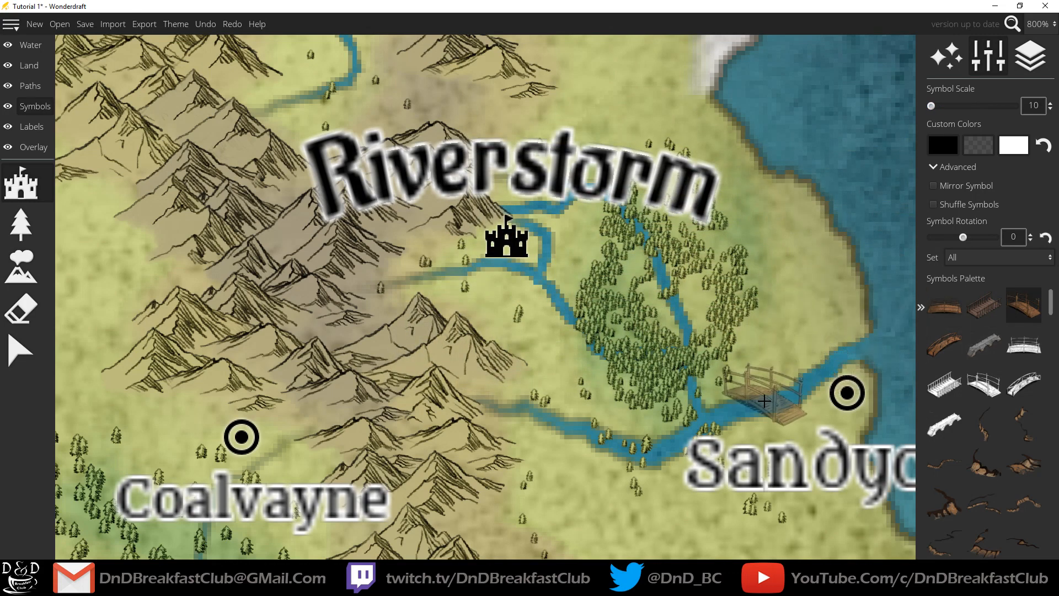
pyautogui.click(761, 404)
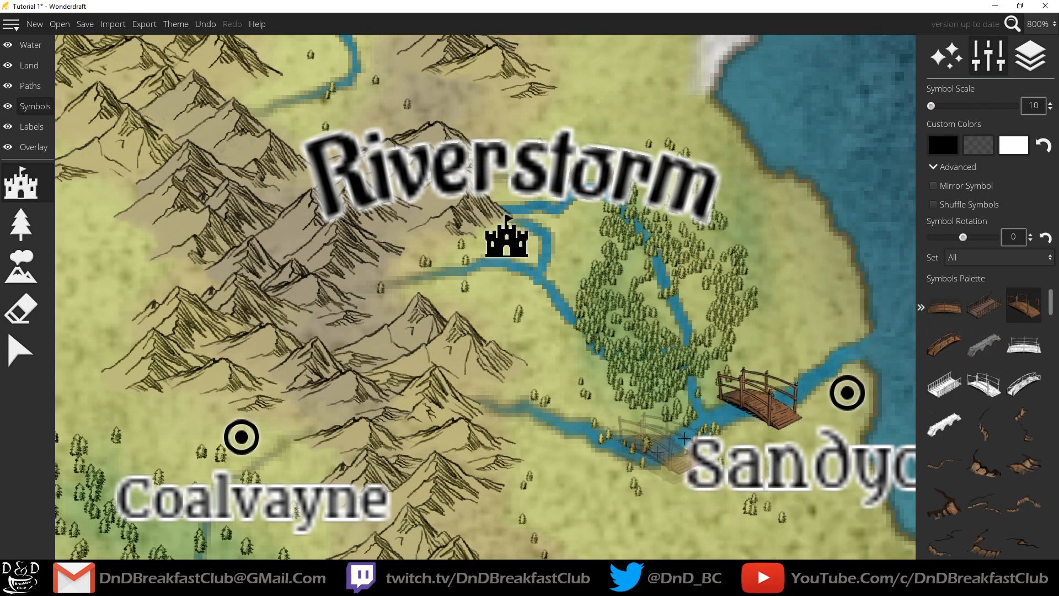
# Step: Choose the crossed-arrows compass with N, E, S and W letters and set the symbol scale to 85
pyautogui.click(984, 305)
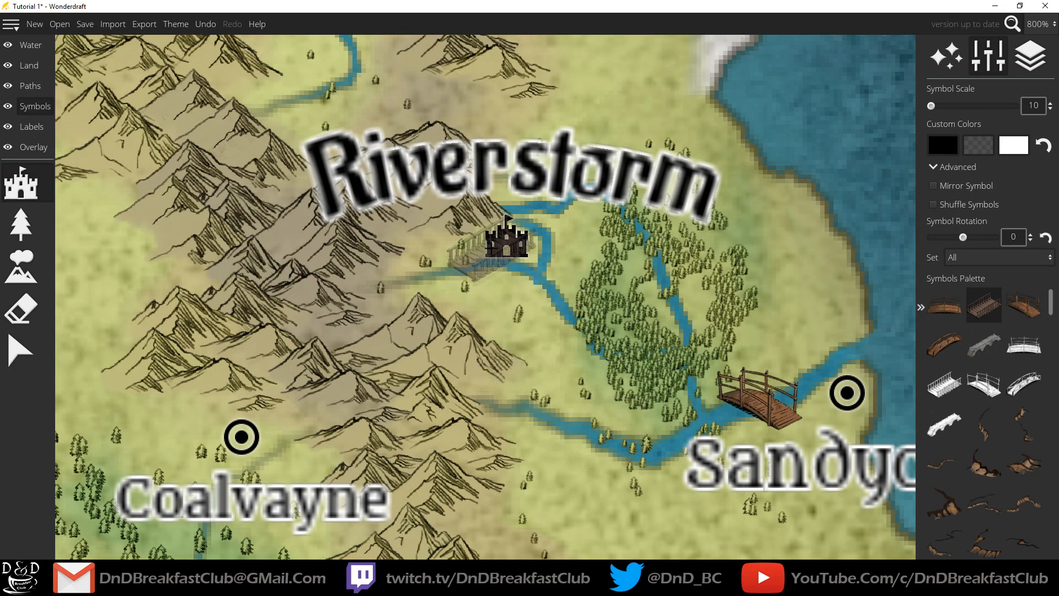
pyautogui.scroll(-5, 981, 463)
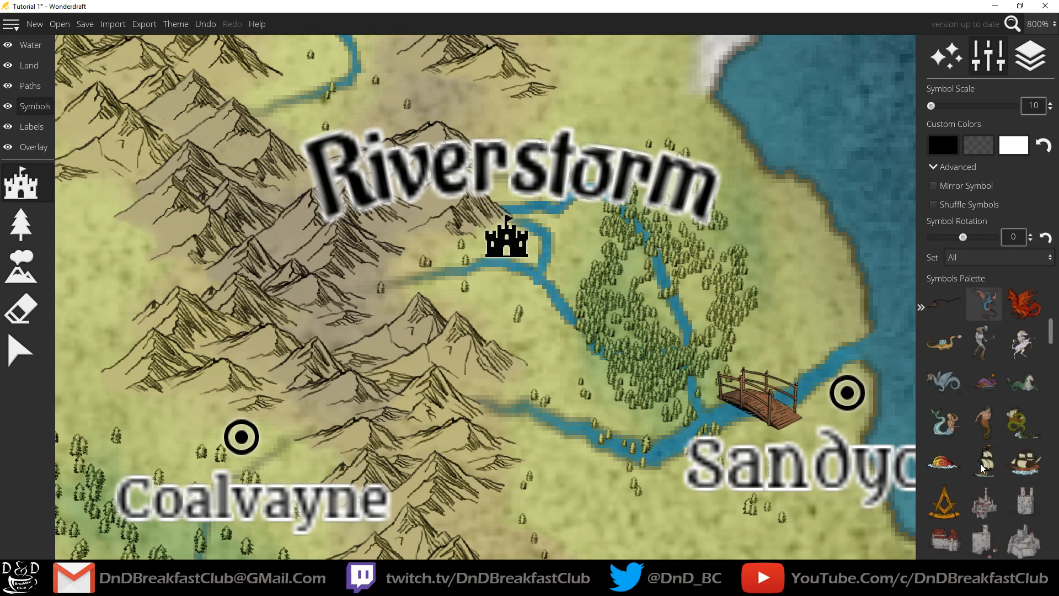
pyautogui.scroll(-5, 662, 401)
pyautogui.scroll(-3, 662, 401)
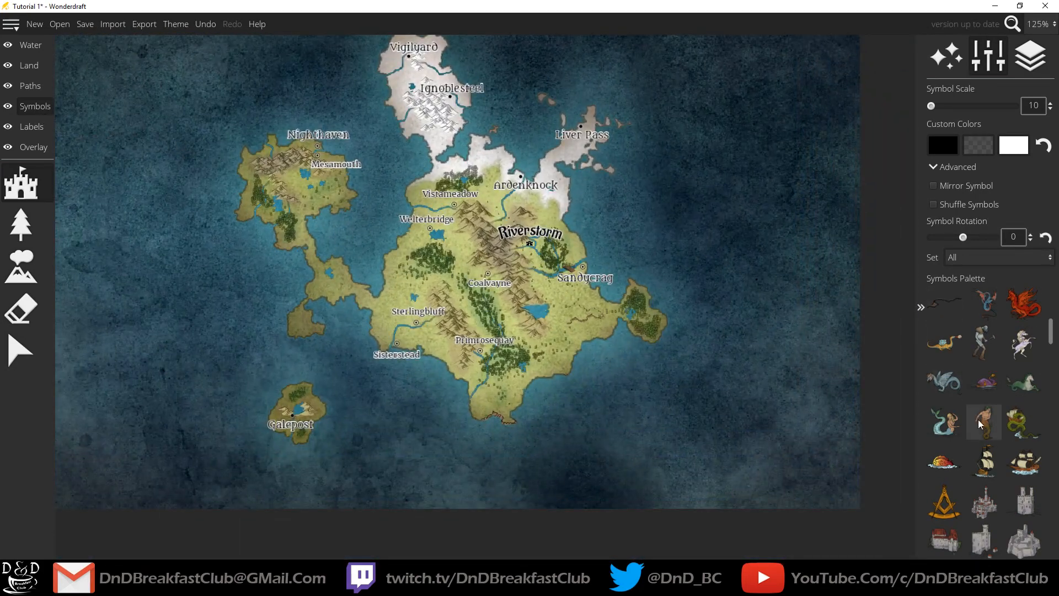
pyautogui.scroll(-5, 978, 420)
pyautogui.click(984, 405)
pyautogui.scroll(4, 976, 407)
pyautogui.scroll(-3, 959, 412)
pyautogui.click(940, 407)
pyautogui.keyDown('ctrl'); pyautogui.scroll(13, 728, 171); pyautogui.keyUp('ctrl')
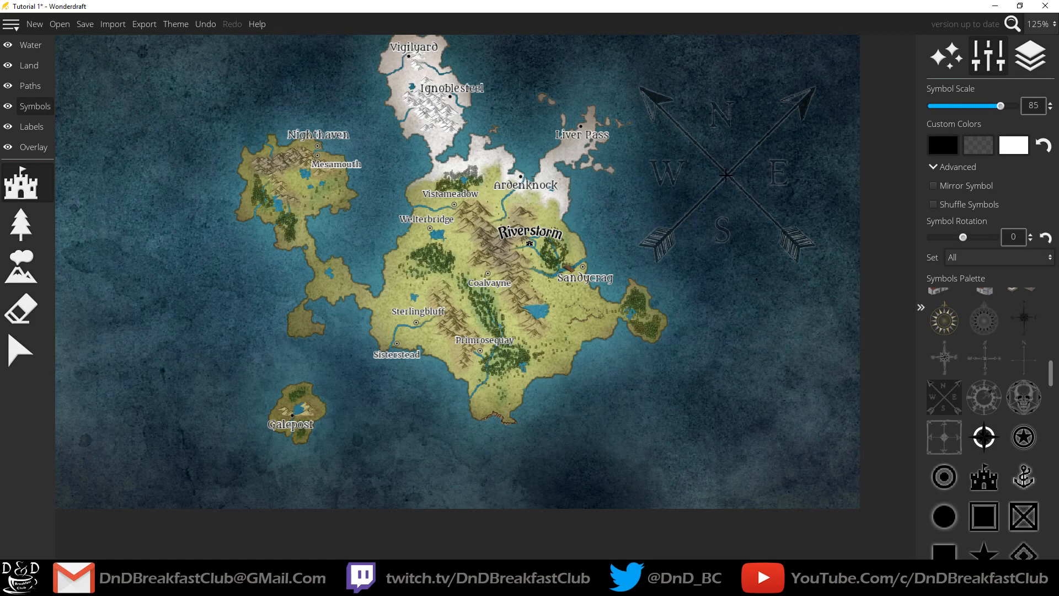
# Step: Try the compass in the map's northeast corner, undo it, and place it in the northwest corner instead
pyautogui.scroll(-3, 725, 161)
pyautogui.click(736, 148)
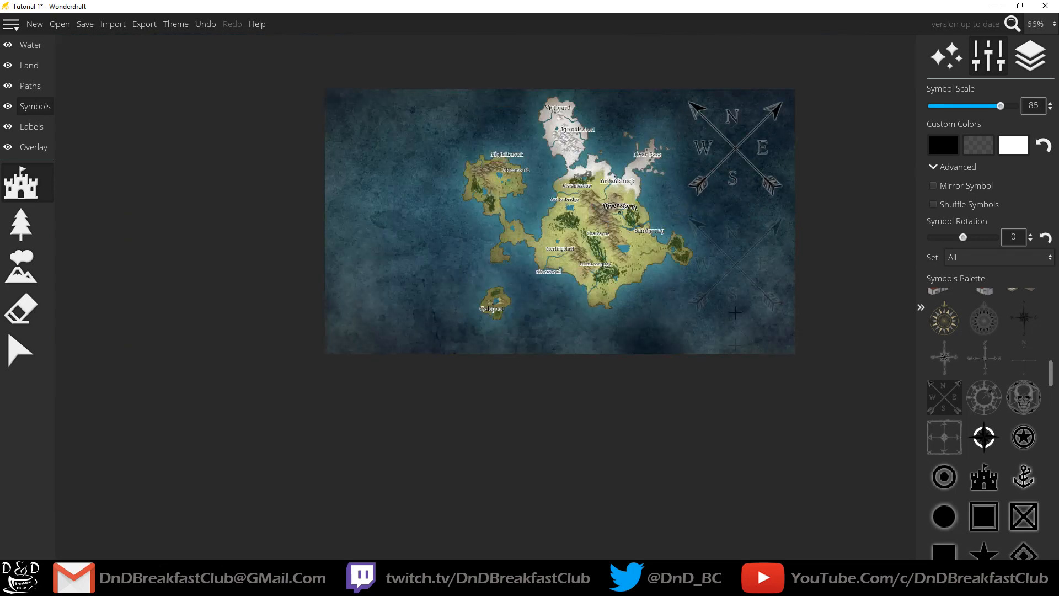
pyautogui.hotkey('ctrl', 'z')
pyautogui.click(382, 145)
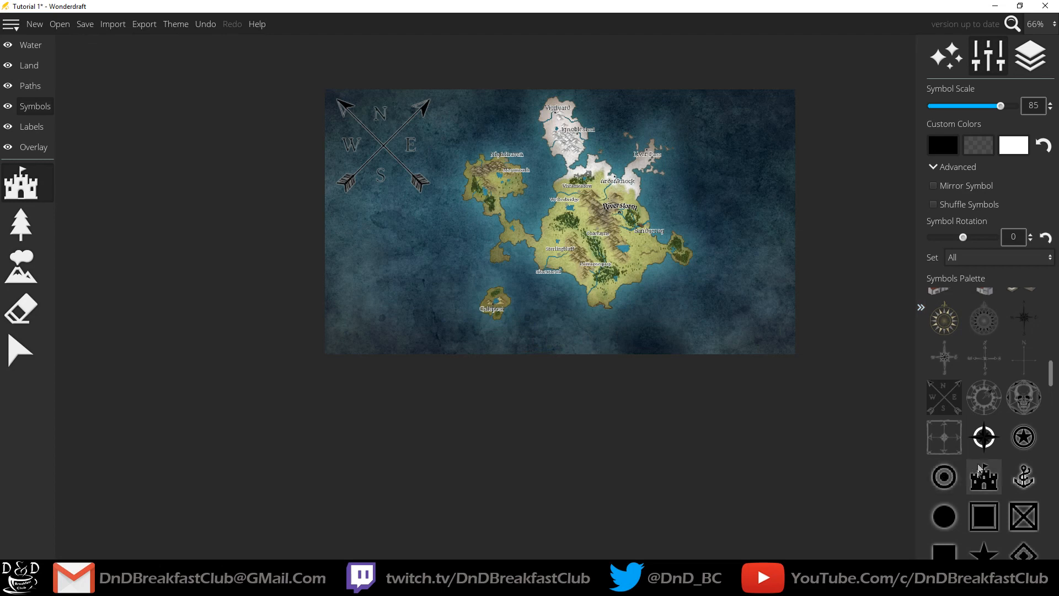
# Step: Draw a large parchment label box in the ocean beneath the compass and give it the thin dark-lined border style
pyautogui.click(31, 126)
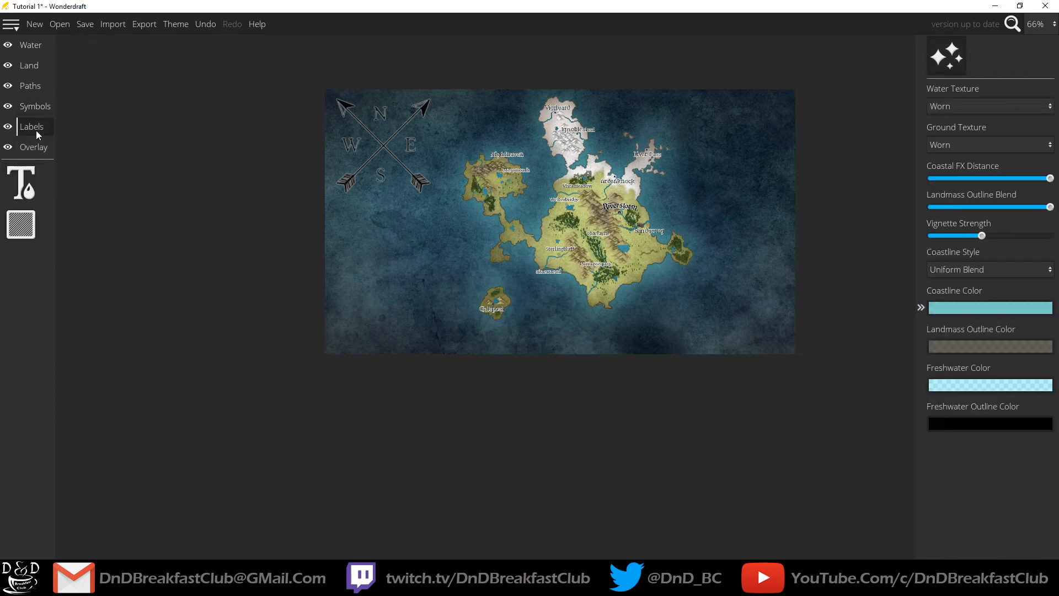
pyautogui.click(24, 230)
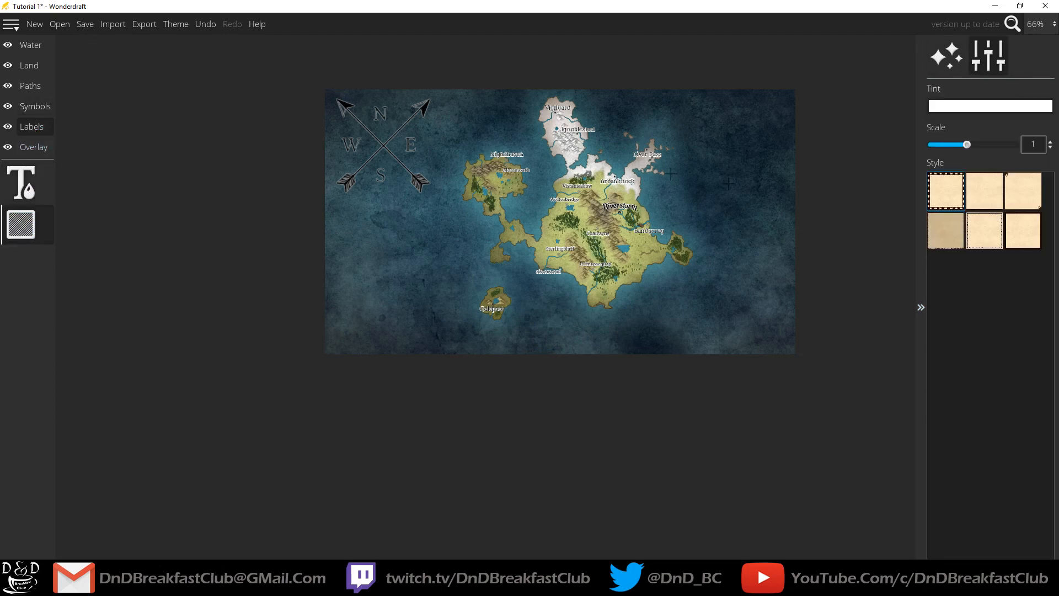
pyautogui.click(34, 147)
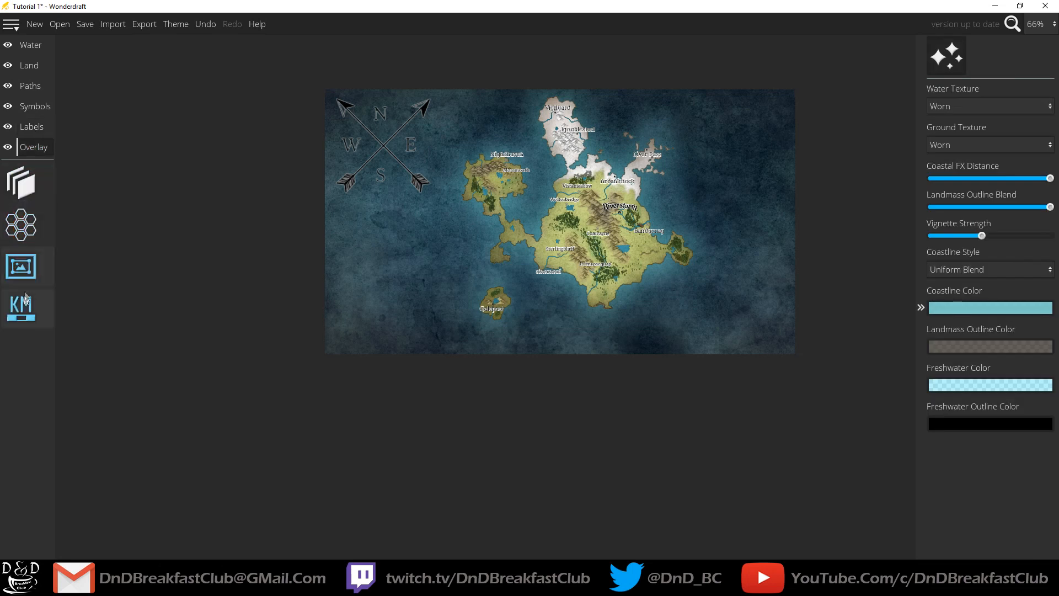
pyautogui.click(32, 127)
pyautogui.click(22, 225)
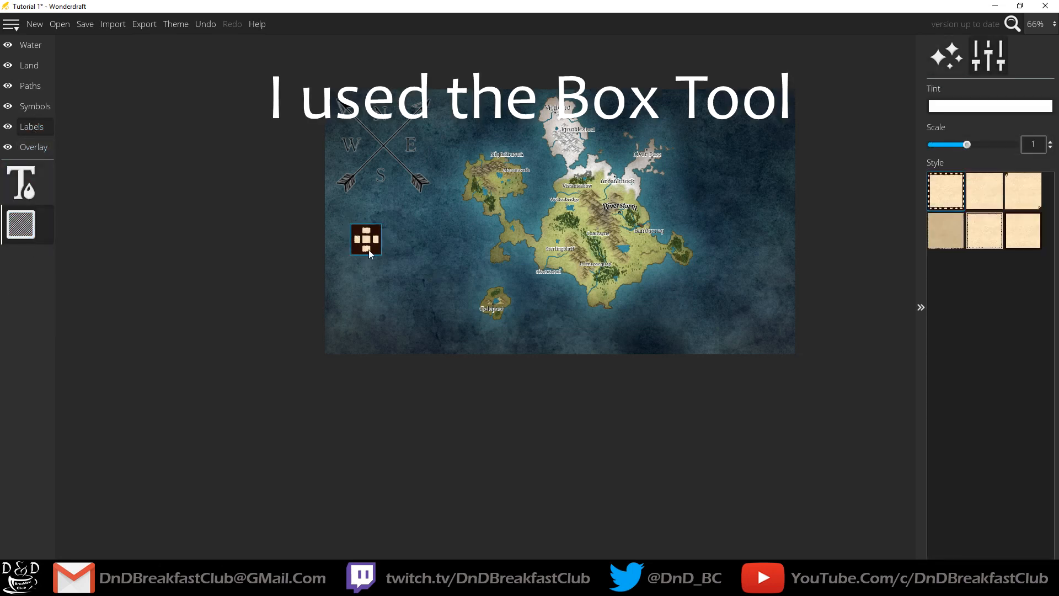
pyautogui.moveTo(381, 254); pyautogui.dragTo(469, 343)
pyautogui.moveTo(350, 225); pyautogui.dragTo(331, 207)
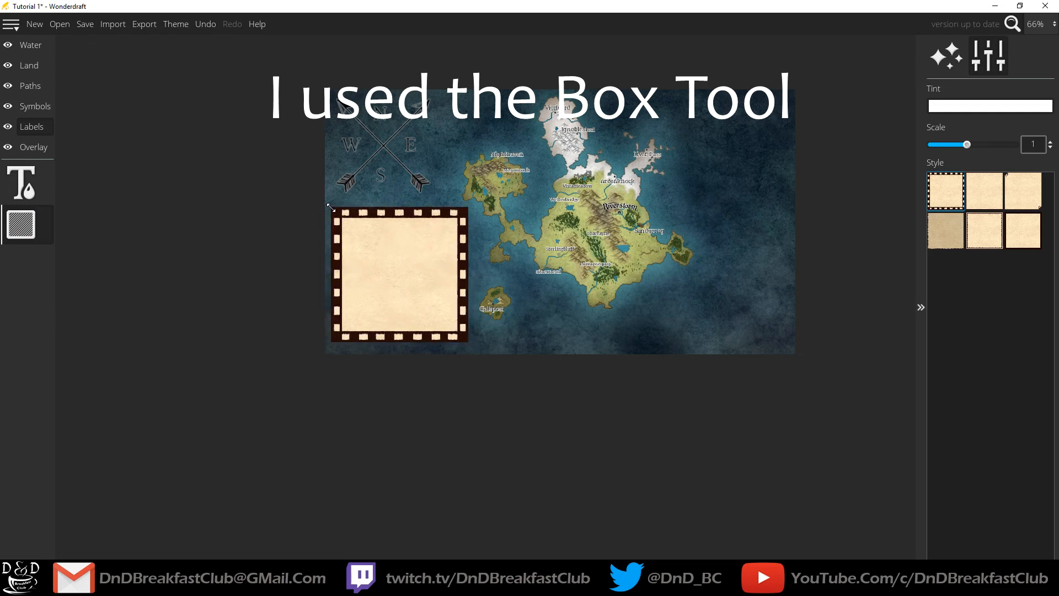
pyautogui.moveTo(401, 342); pyautogui.dragTo(402, 351)
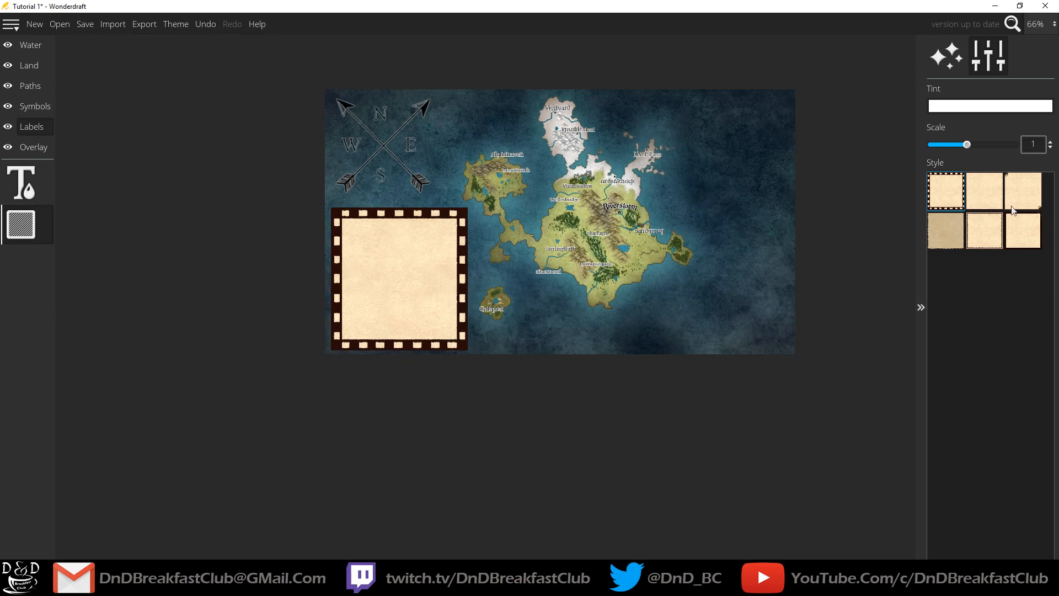
pyautogui.click(986, 193)
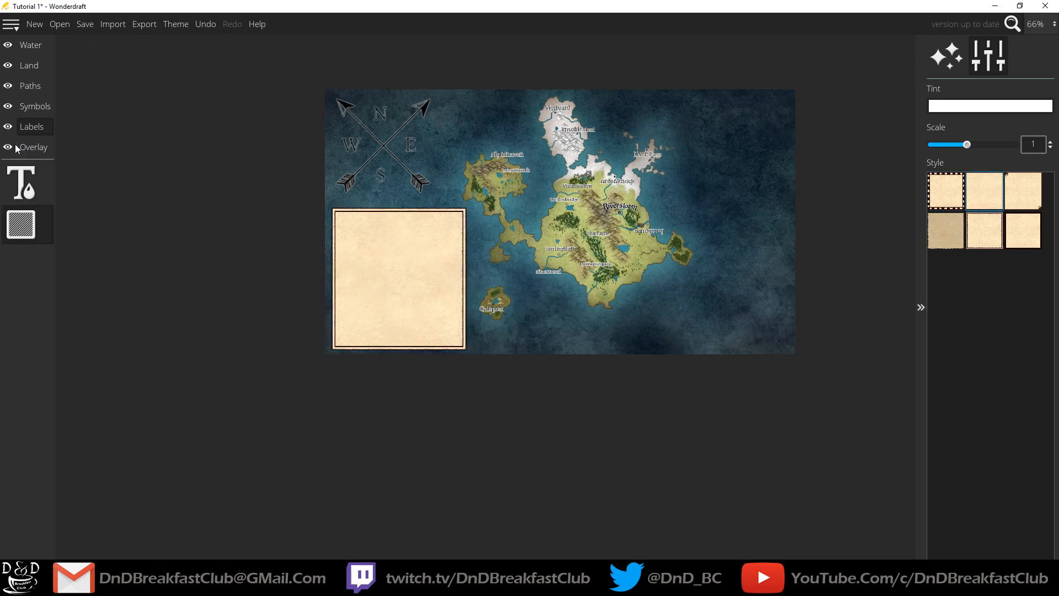
# Step: Place castle, solid dot and ringed dot symbols at scale 85 in a column along the parchment box's western side
pyautogui.click(36, 108)
pyautogui.click(21, 183)
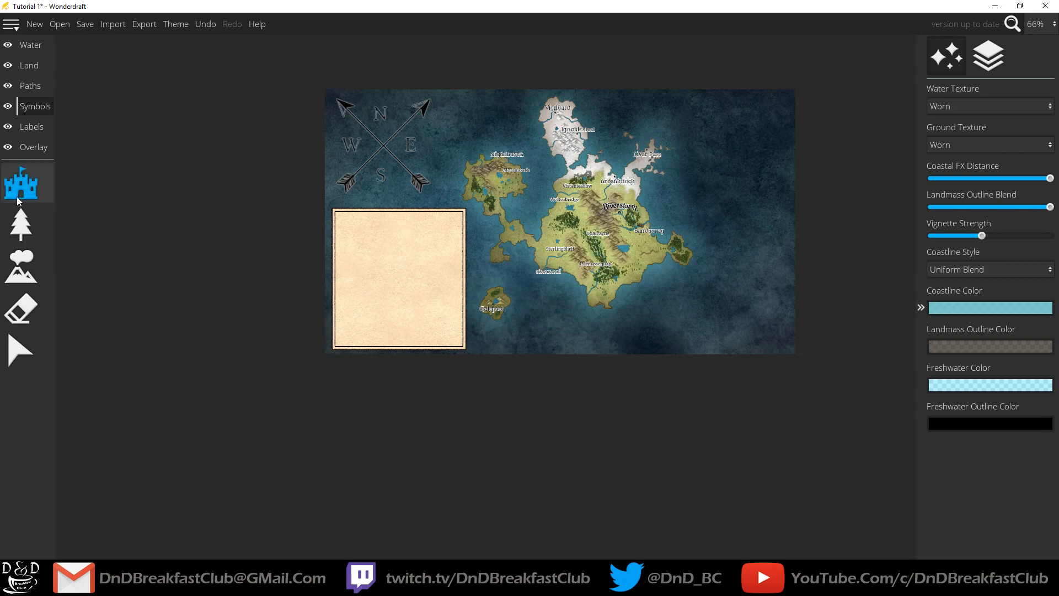
pyautogui.scroll(-1, 1001, 436)
pyautogui.click(944, 375)
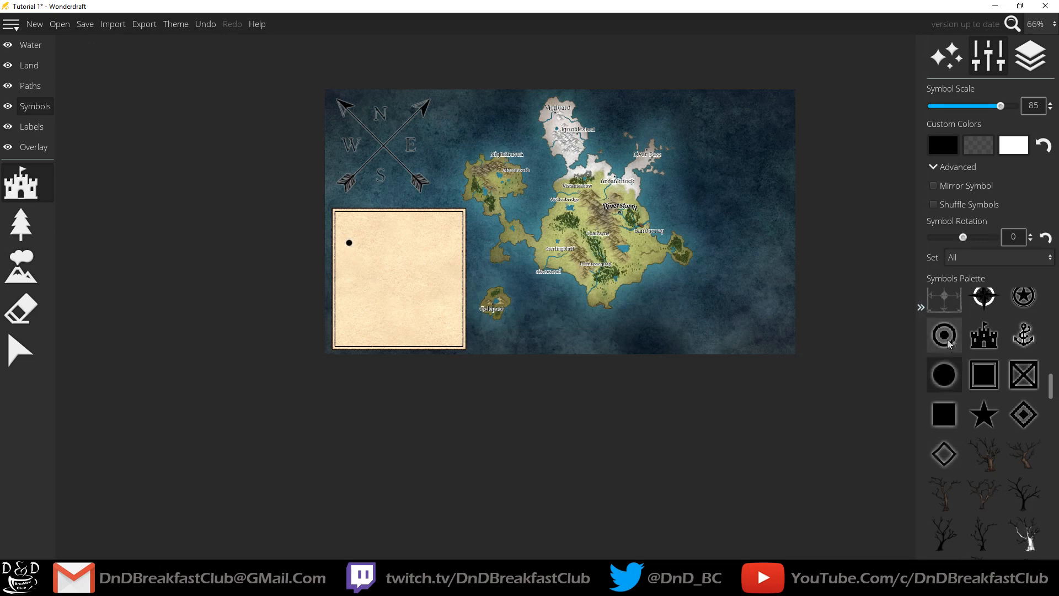
pyautogui.click(984, 334)
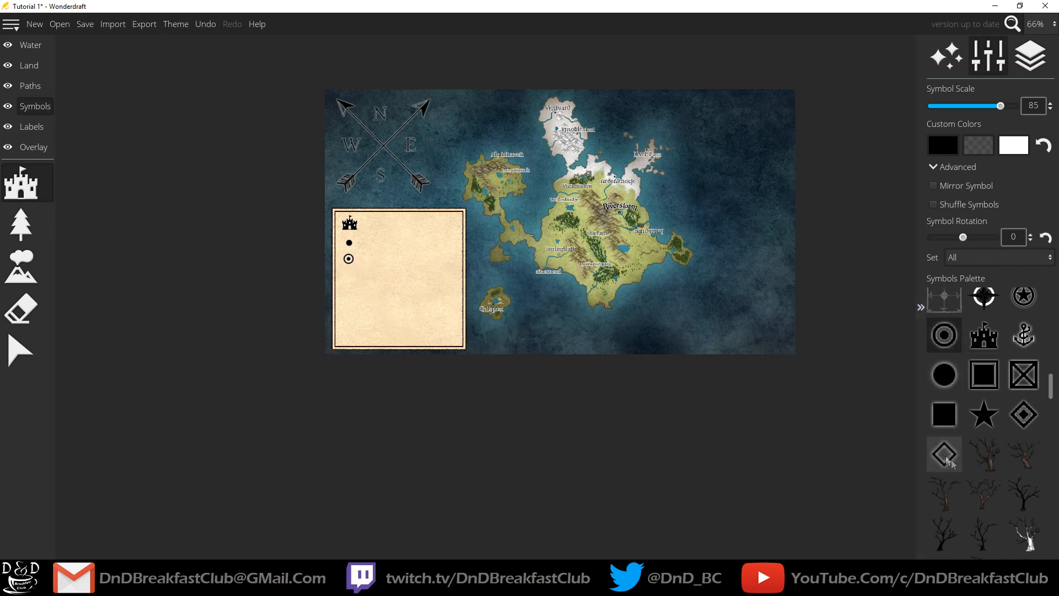
# Step: Place the waterfall symbol with green bushes at scale 10 beside the mountains, just west of Riverstorm's castle
pyautogui.scroll(-10, 987, 458)
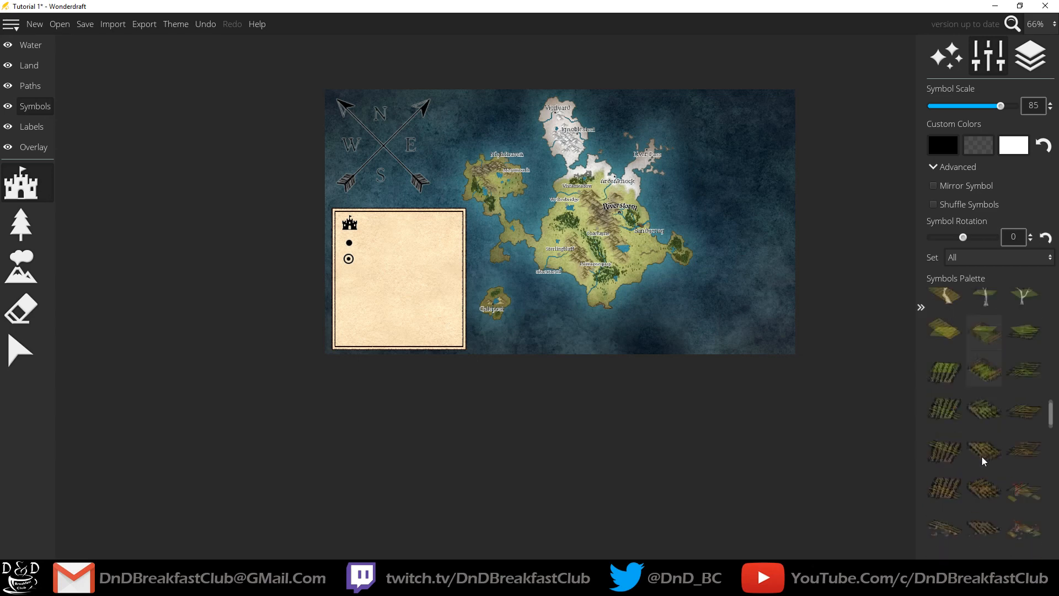
pyautogui.scroll(5, 615, 196)
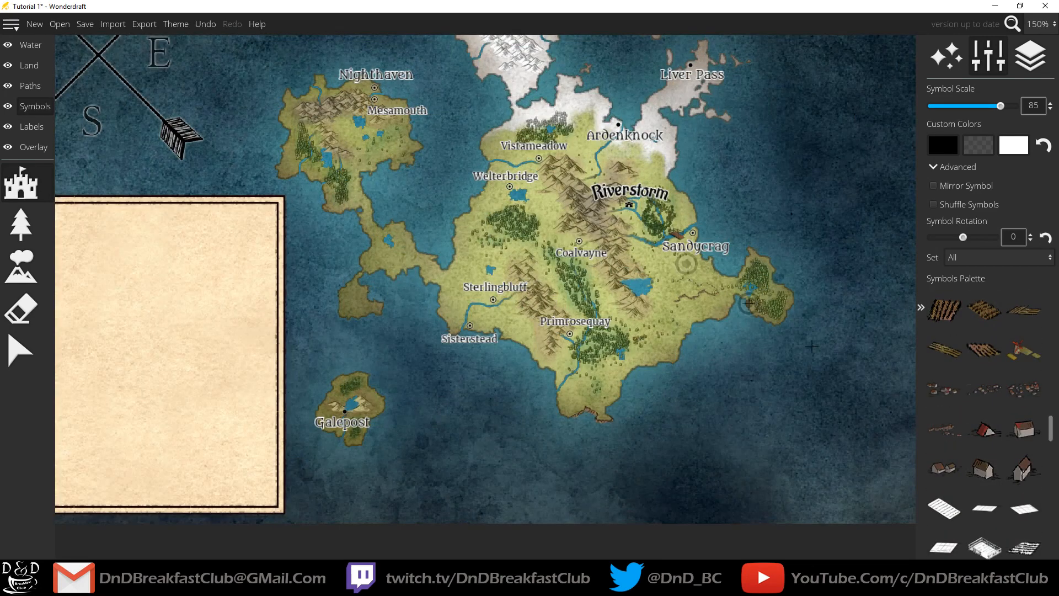
pyautogui.scroll(-4, 958, 467)
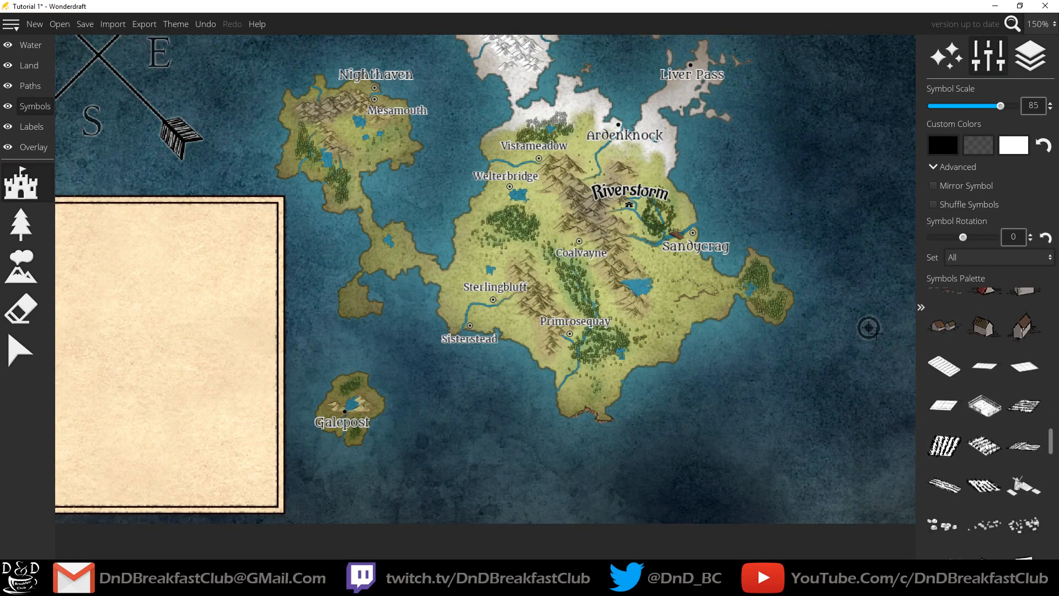
pyautogui.scroll(-5, 993, 469)
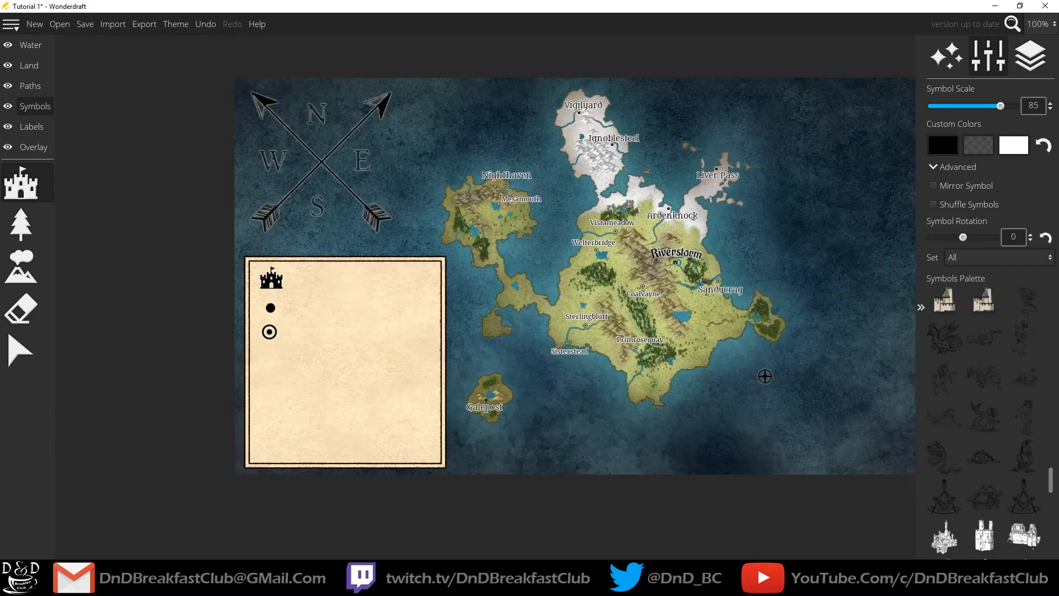
pyautogui.scroll(-5, 959, 396)
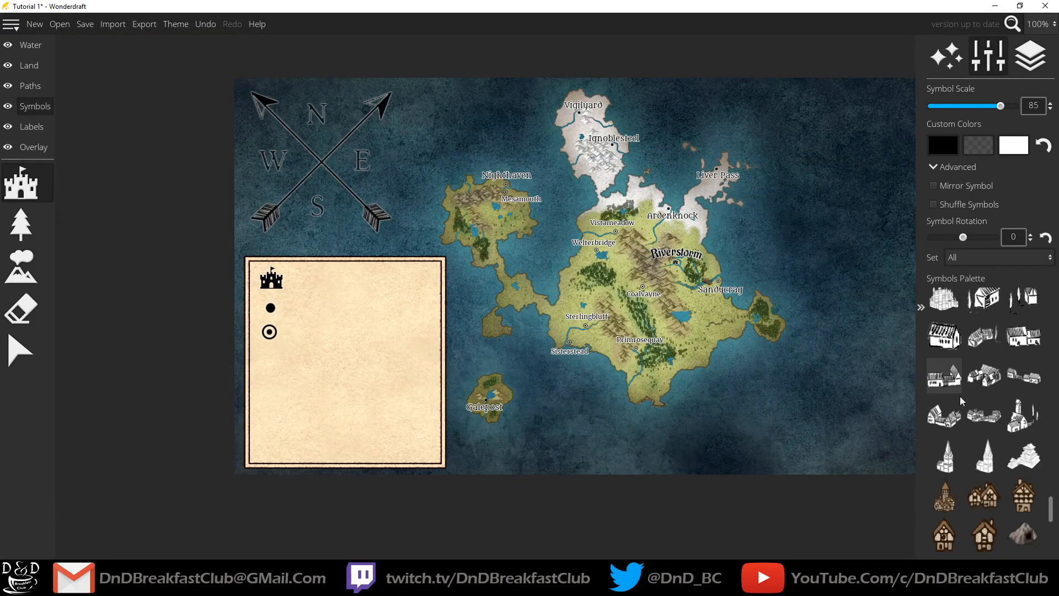
pyautogui.scroll(-3, 959, 396)
pyautogui.scroll(5, 695, 243)
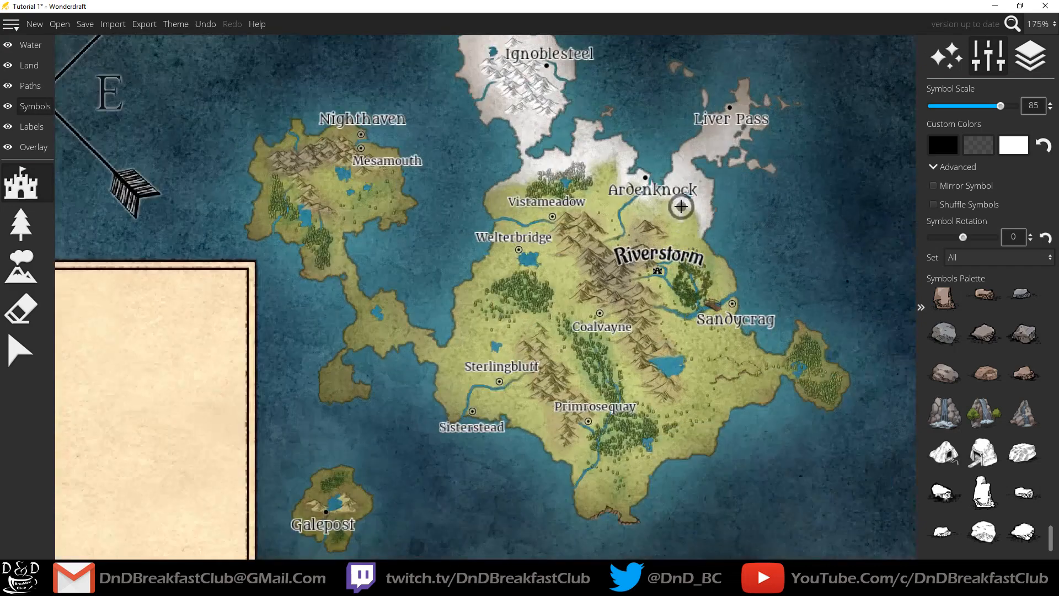
pyautogui.click(979, 414)
pyautogui.scroll(-15, 539, 288)
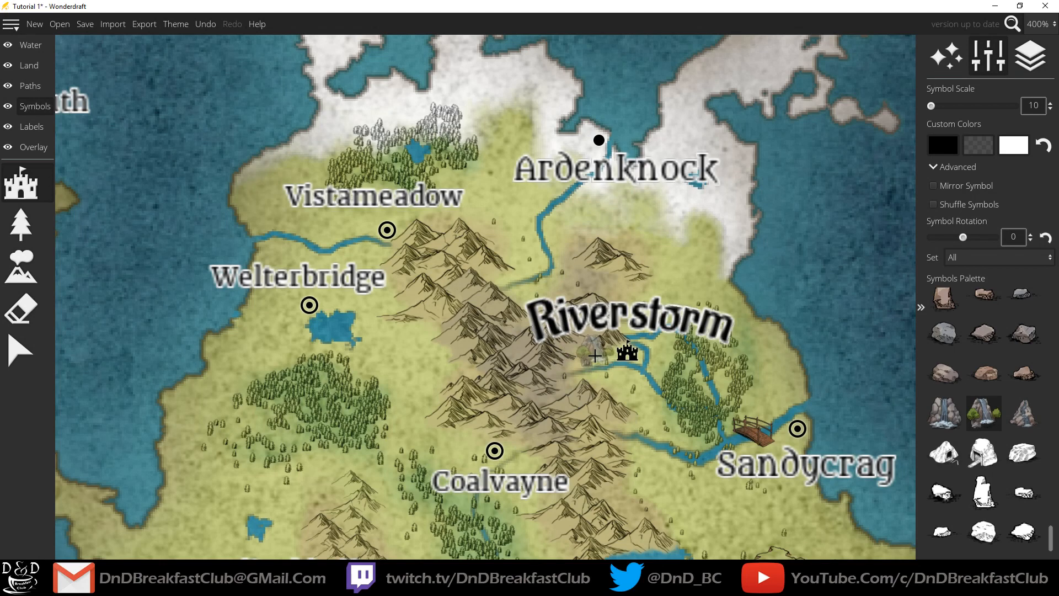
pyautogui.click(597, 353)
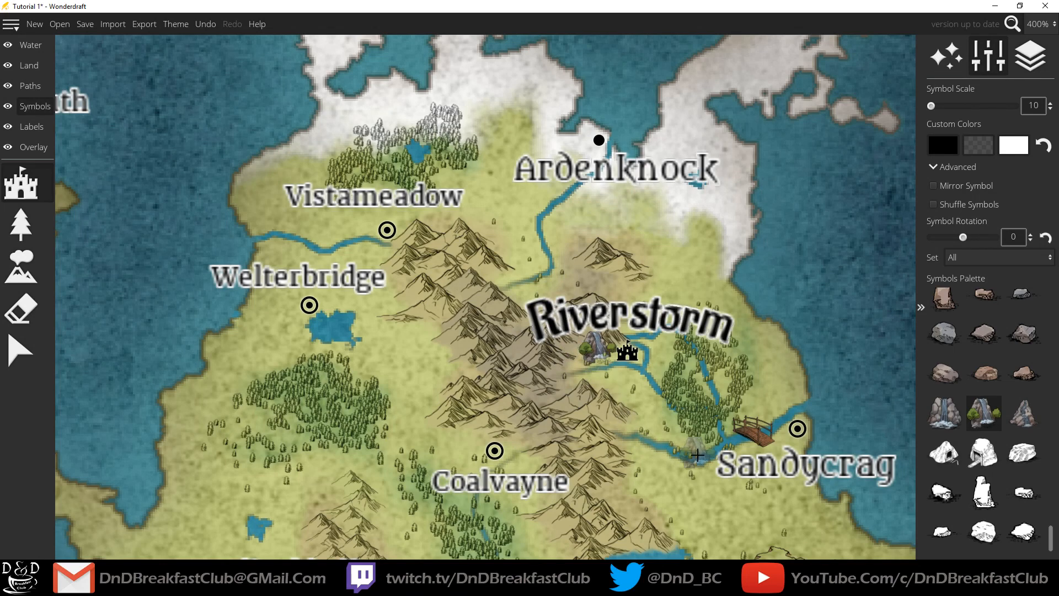
# Step: Place a mirrored outlined cave symbol at the foot of the mountains just above Coalvayne's city marker
pyautogui.click(947, 463)
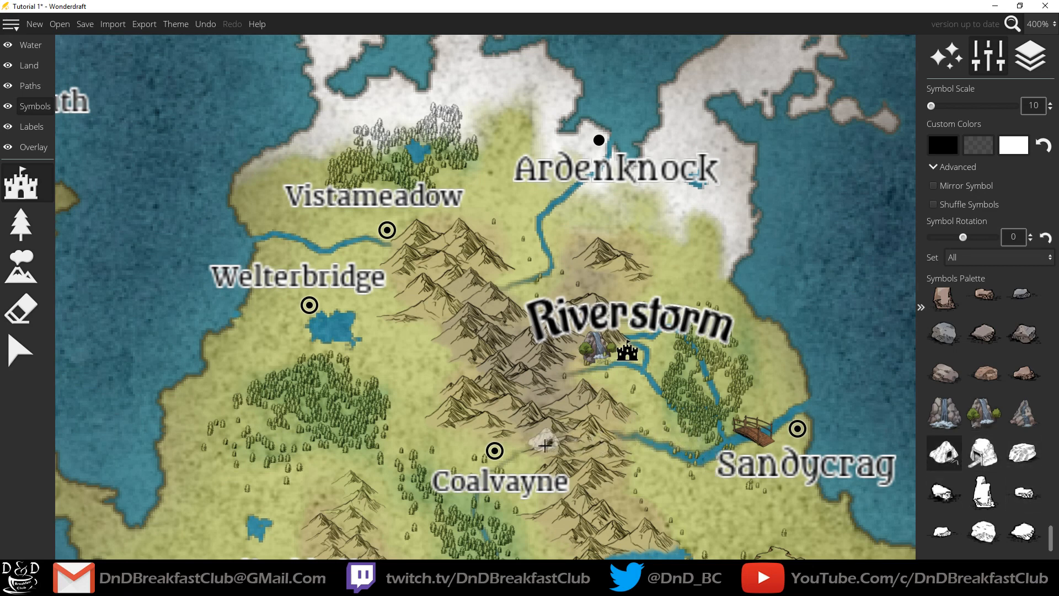
pyautogui.click(933, 185)
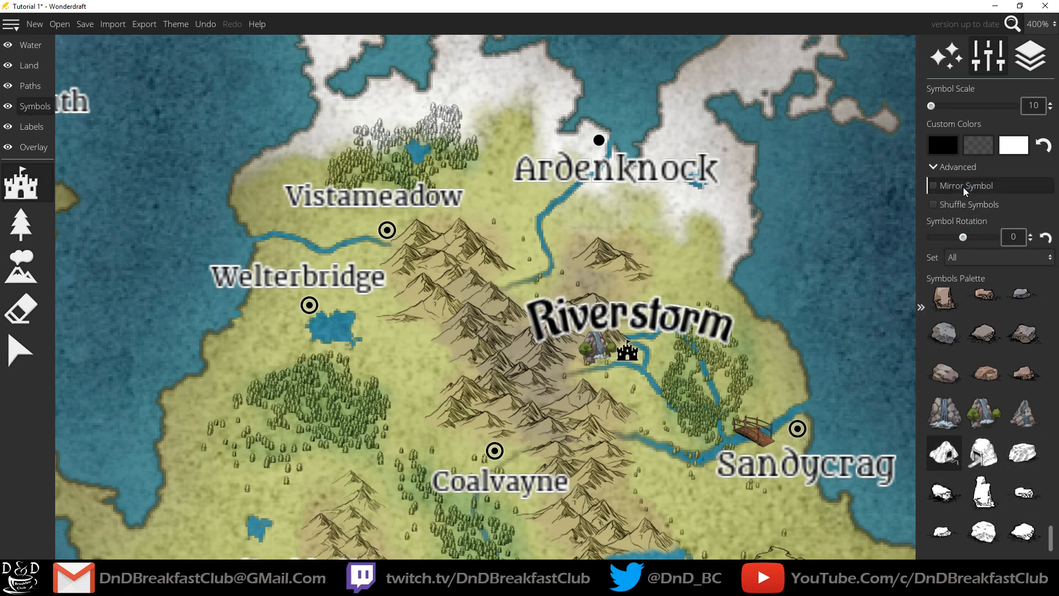
pyautogui.click(506, 435)
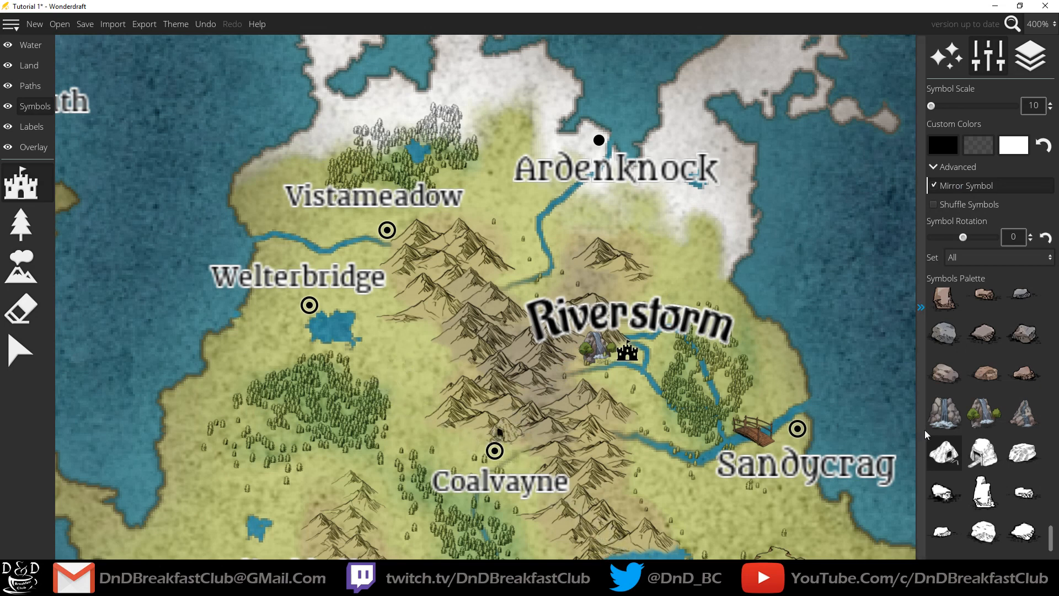
# Step: Place a cluster of three different outlined rock symbols at scale 20 just west of the lake beside Welterbridge
pyautogui.click(984, 531)
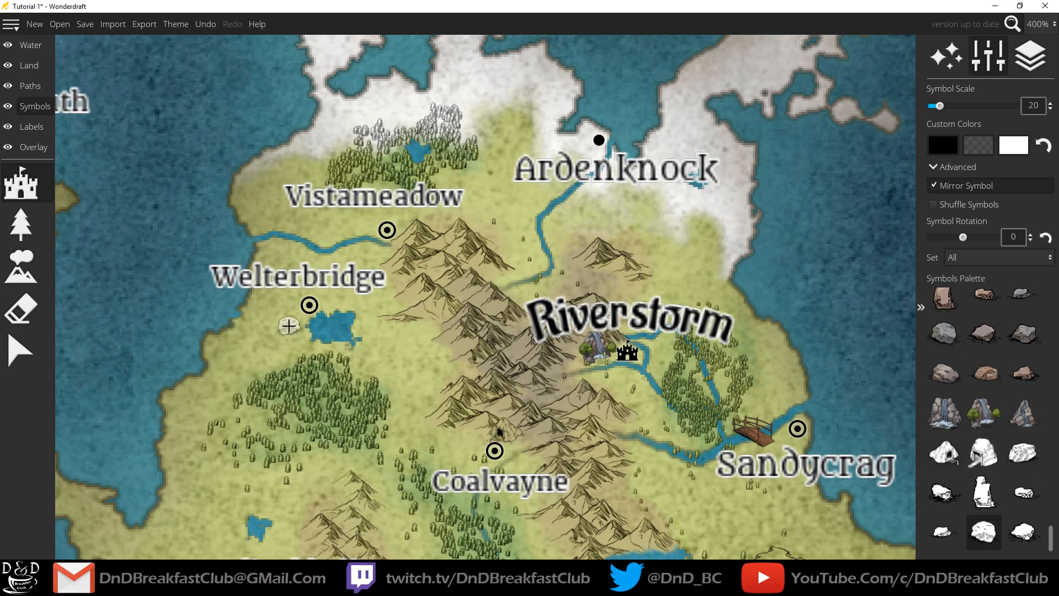
pyautogui.click(285, 337)
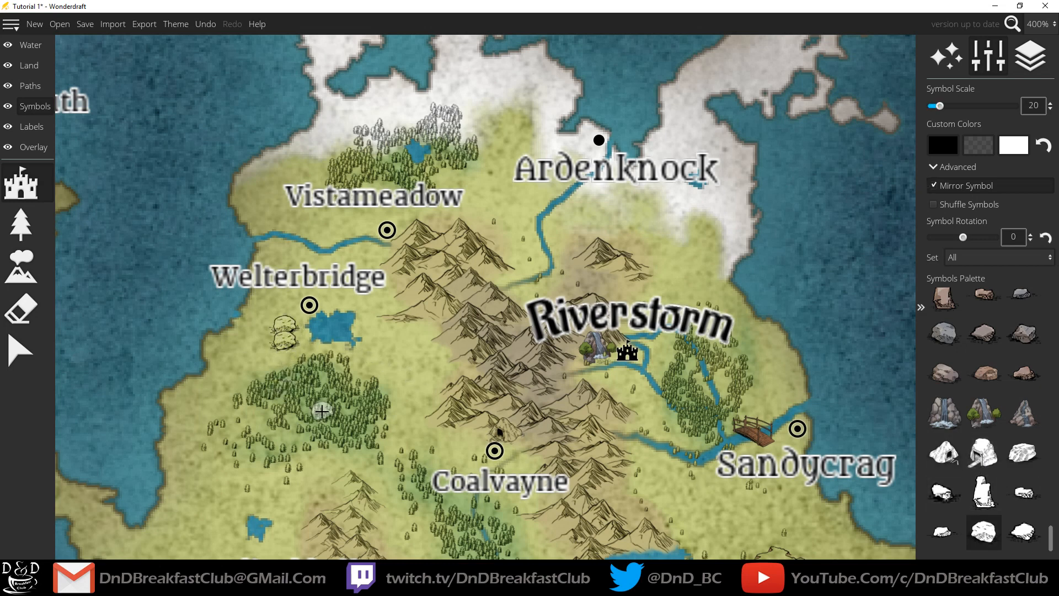
pyautogui.hotkey('ctrl', 'z')
pyautogui.click(1023, 531)
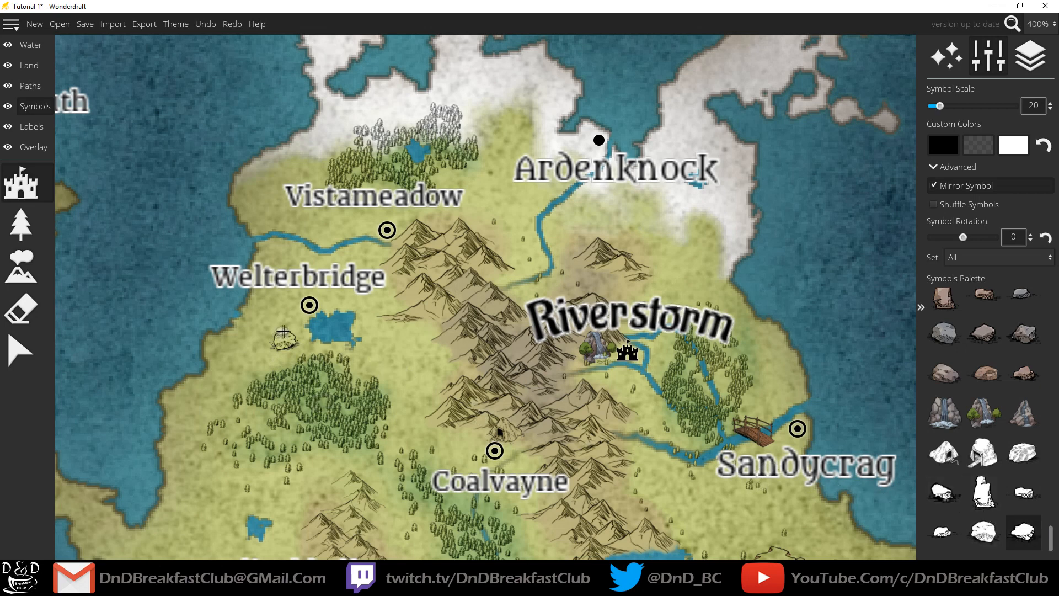
pyautogui.click(1023, 493)
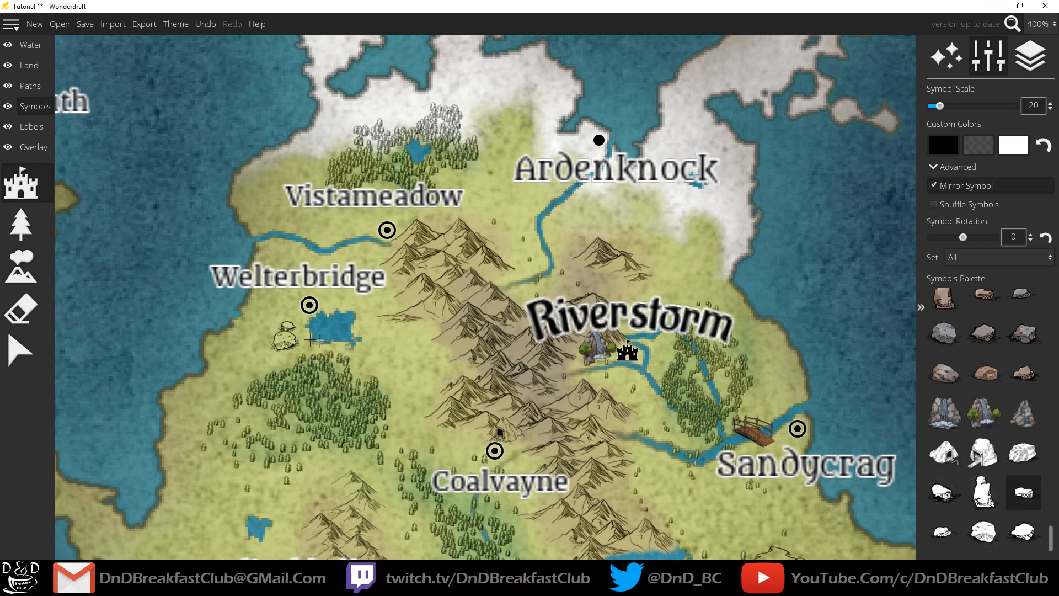
pyautogui.click(983, 556)
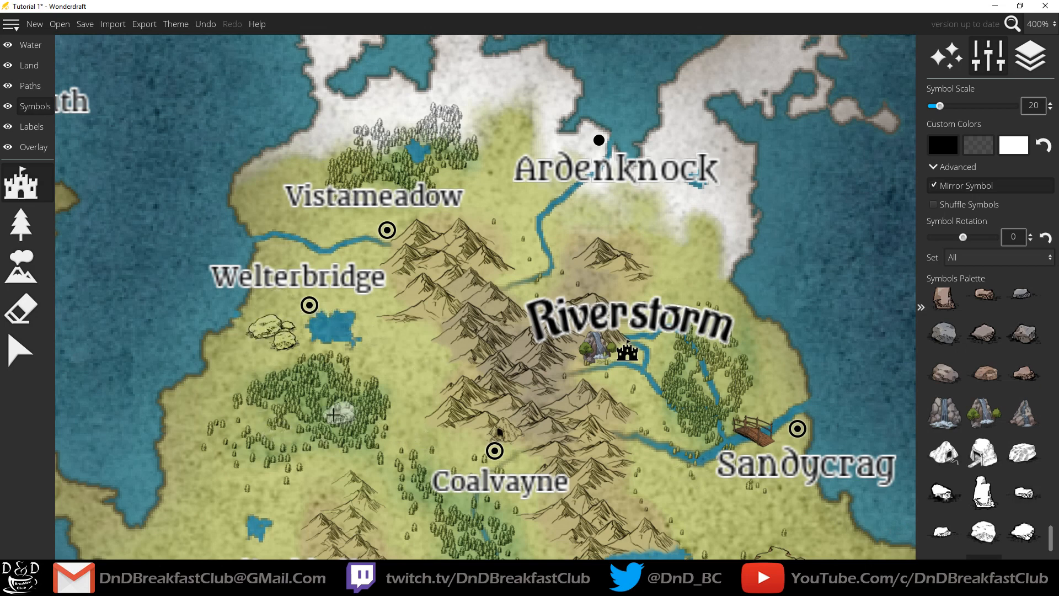
# Step: Add a near-black custom colour to the ground paint brush's palette
pyautogui.click(29, 65)
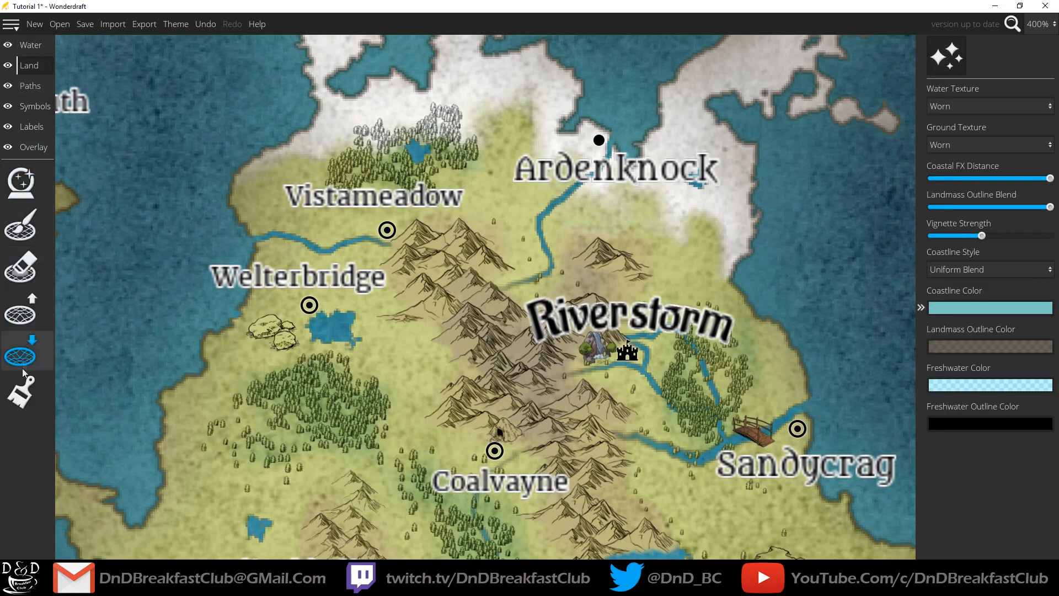
pyautogui.click(20, 392)
pyautogui.click(1024, 464)
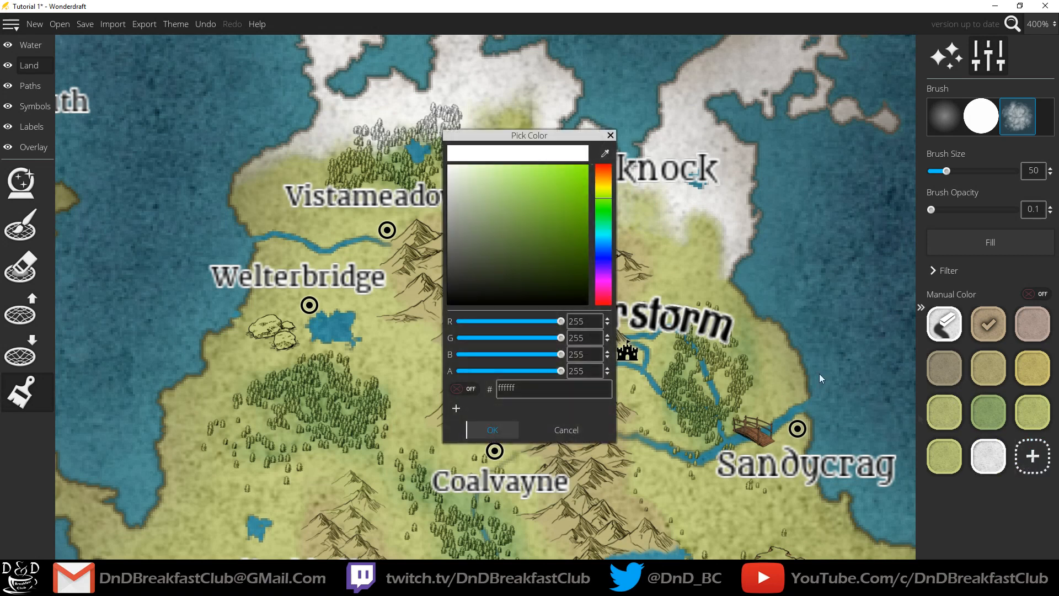
pyautogui.click(605, 228)
pyautogui.moveTo(580, 231); pyautogui.dragTo(468, 283)
pyautogui.click(492, 429)
# Step: Paint the outlined rocks beside Welterbridge's lake dark grey at brush size 10 and opacity 0.1, redoing the overly dark first attempt
pyautogui.scroll(-4, 268, 331)
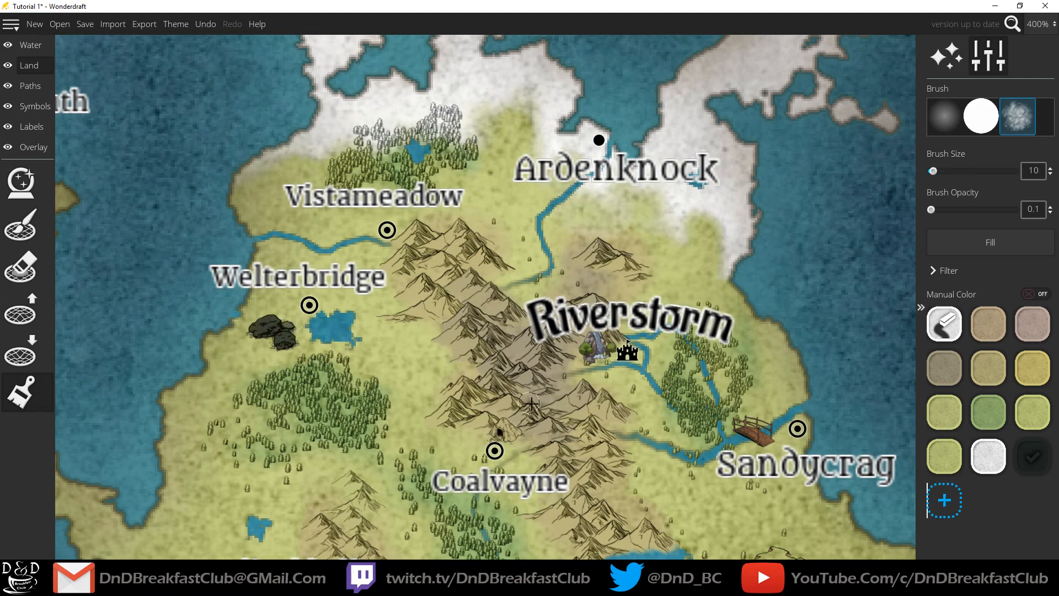
pyautogui.scroll(1, 286, 349)
pyautogui.hotkey('ctrl', 'z')
pyautogui.moveTo(257, 308)
pyautogui.mouseDown()
pyautogui.moveTo(279, 328)
pyautogui.moveTo(274, 302)
pyautogui.moveTo(293, 299)
pyautogui.moveTo(268, 301)
pyautogui.moveTo(234, 331)
pyautogui.mouseUp()
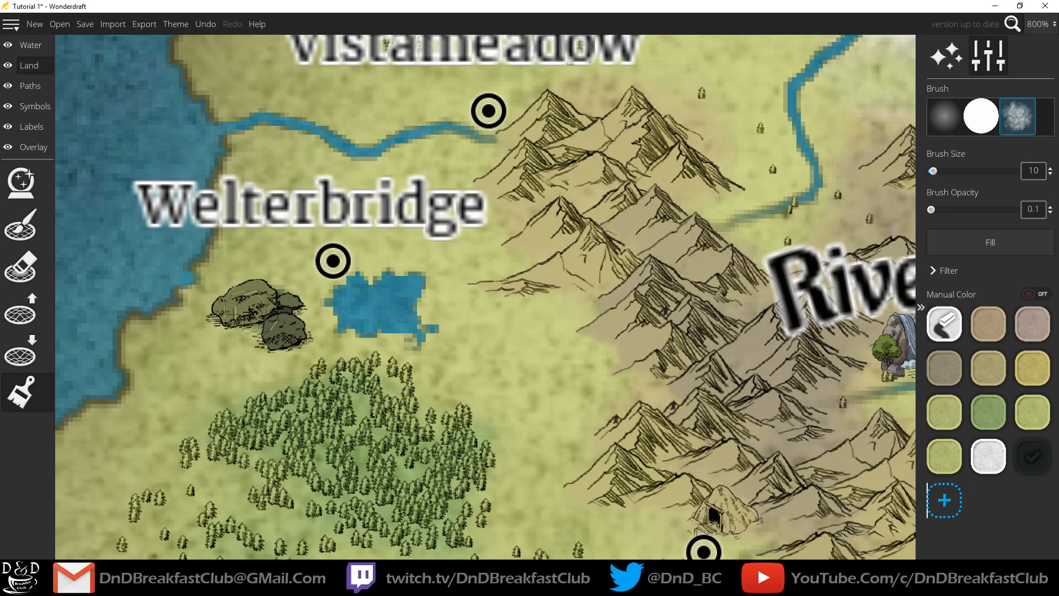
pyautogui.scroll(-3, 298, 415)
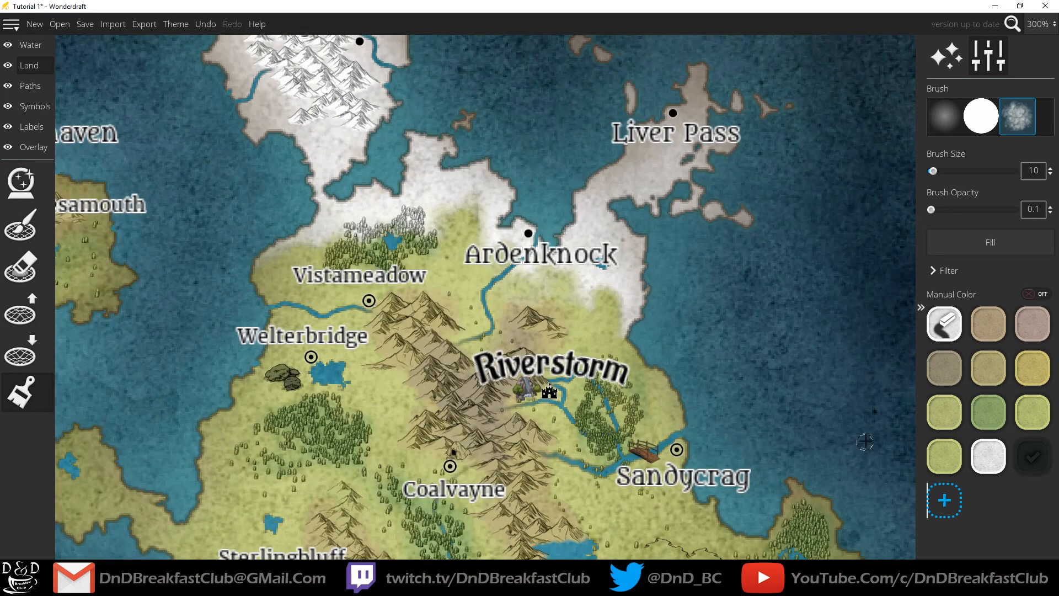
# Step: Touch up the darkened rocks west of Welterbridge's lake with the muted olive-green ground colour
pyautogui.click(989, 412)
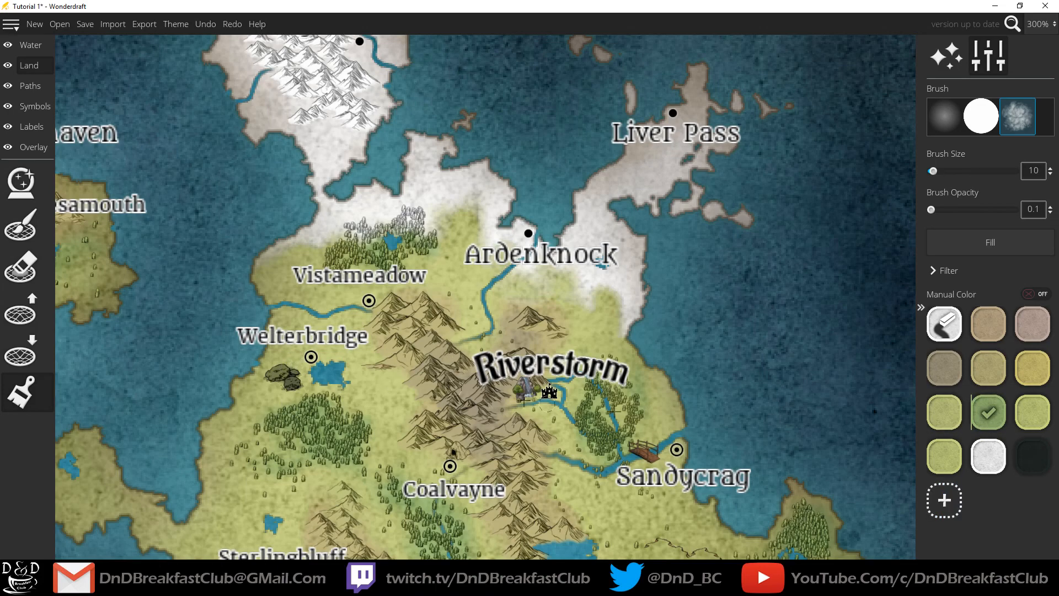
pyautogui.click(944, 412)
pyautogui.scroll(3, 285, 364)
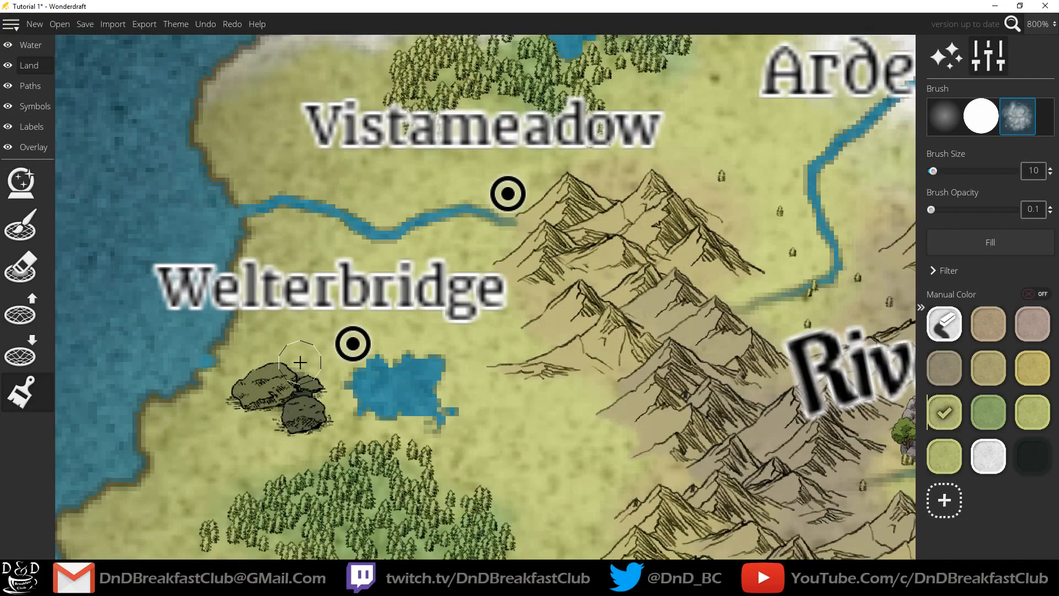
pyautogui.click(302, 411)
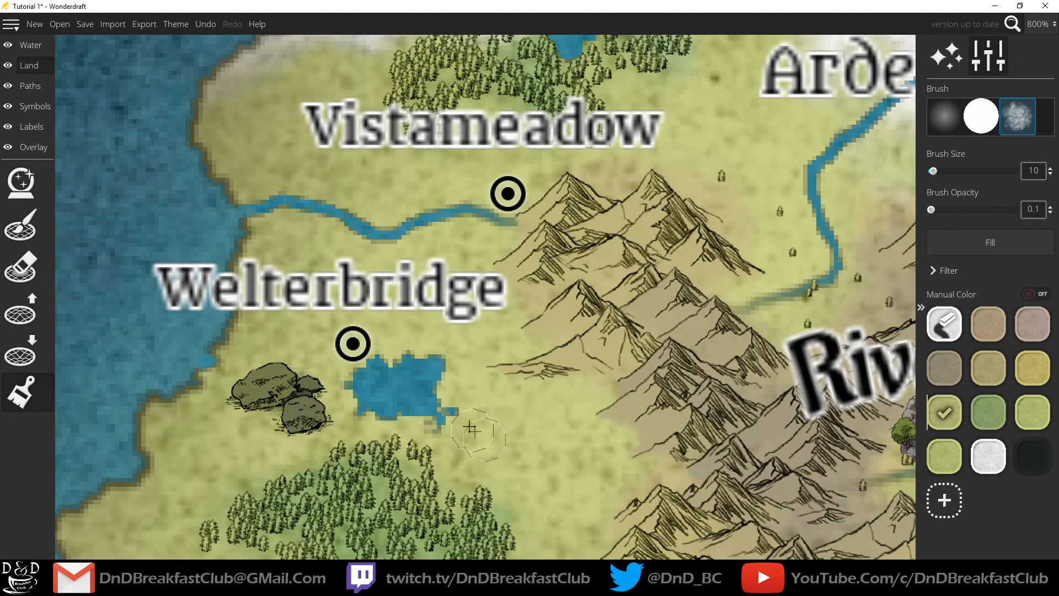
pyautogui.scroll(-4, 484, 439)
pyautogui.moveTo(493, 413); pyautogui.dragTo(325, 294)
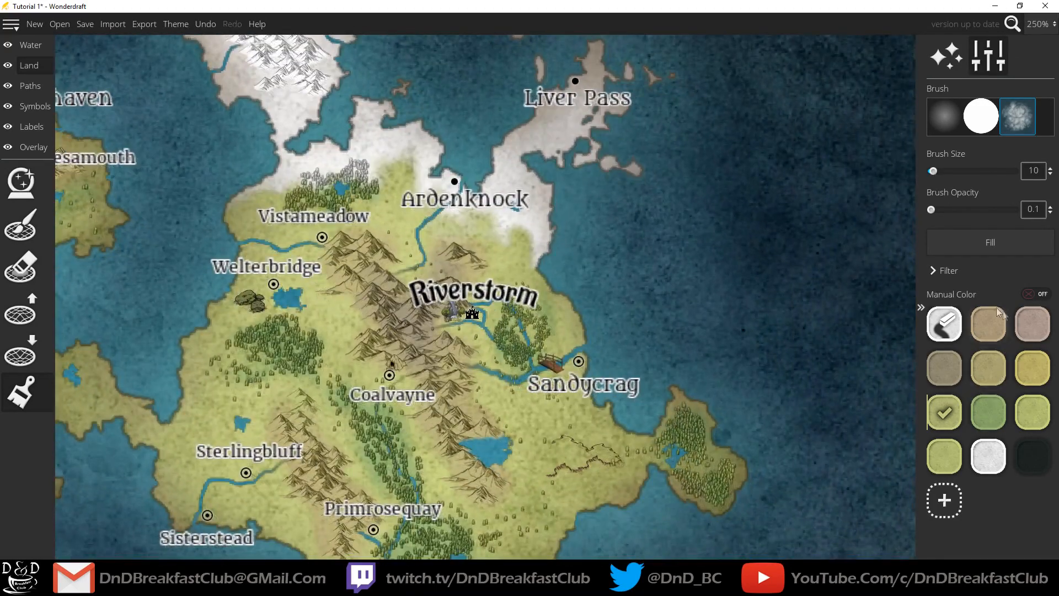
# Step: Try placing the grey stone circle symbol at scale 10 on the plain directly south of Sandycrag
pyautogui.click(26, 108)
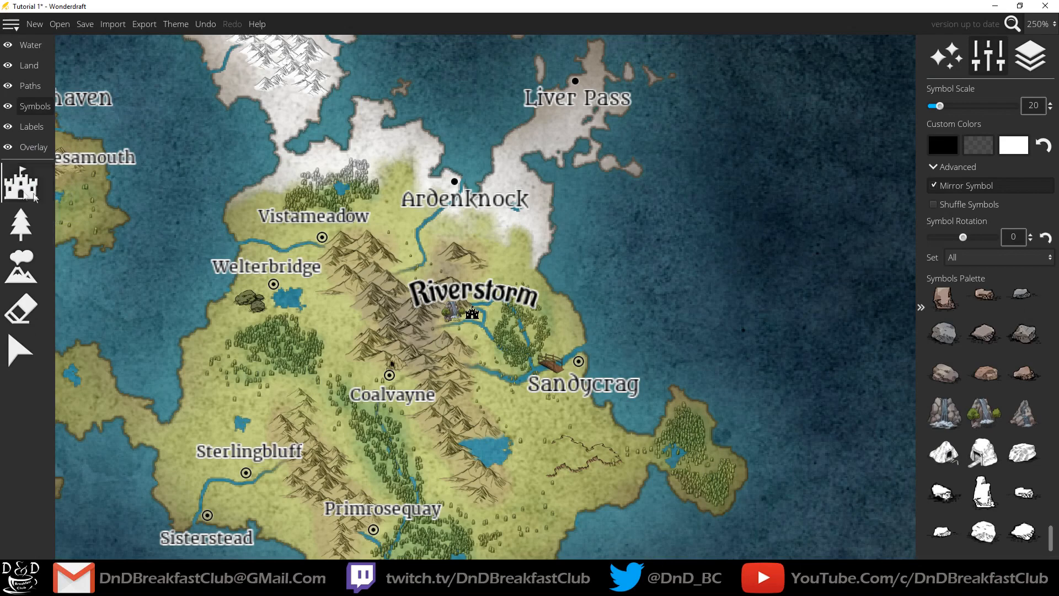
pyautogui.scroll(-5, 995, 469)
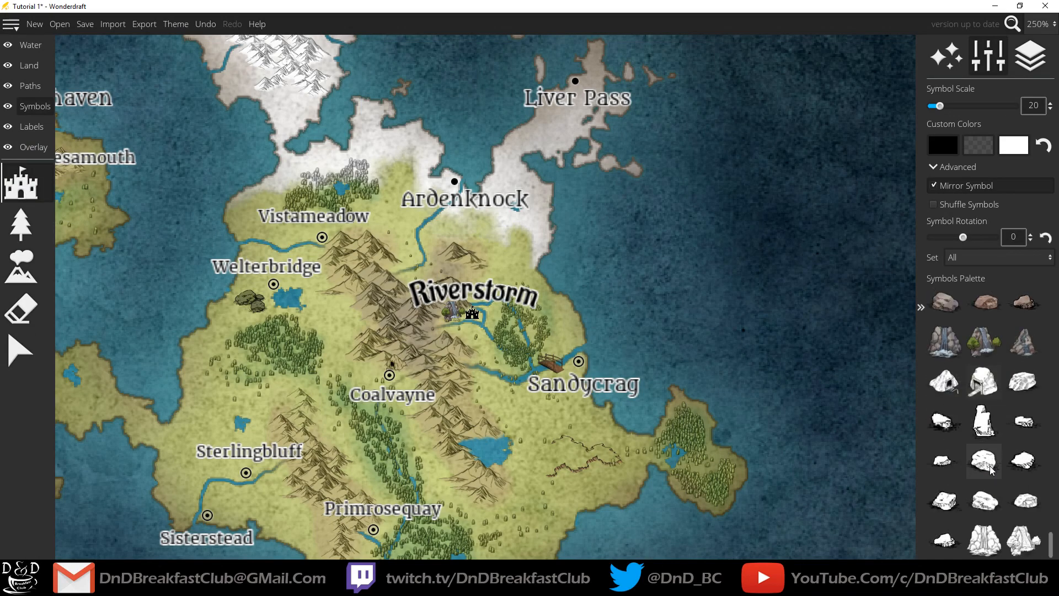
pyautogui.click(995, 435)
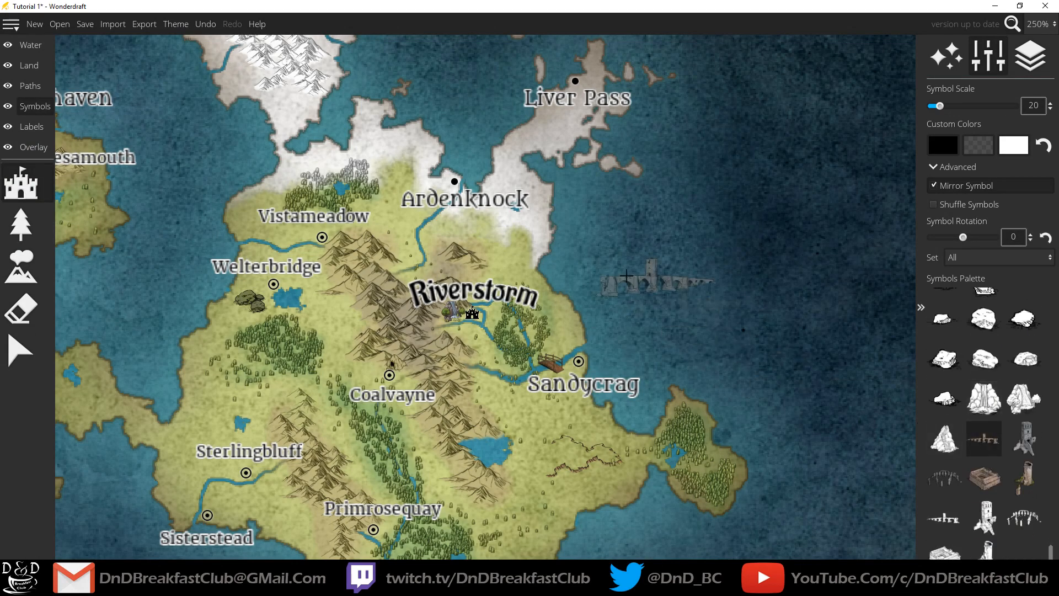
pyautogui.scroll(9, 462, 265)
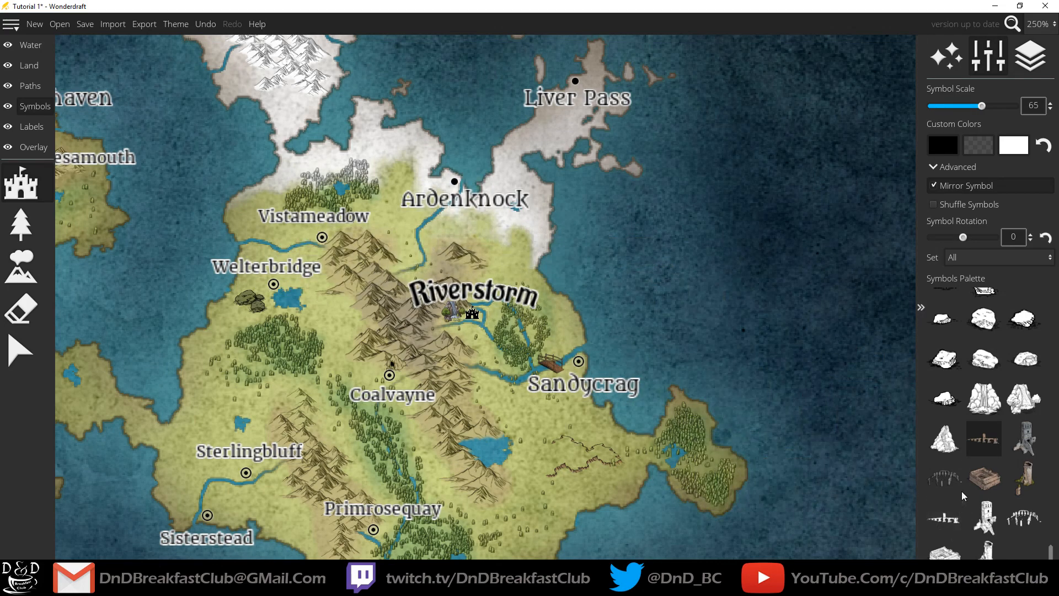
pyautogui.click(944, 477)
pyautogui.scroll(-2, 657, 291)
pyautogui.scroll(-9, 657, 291)
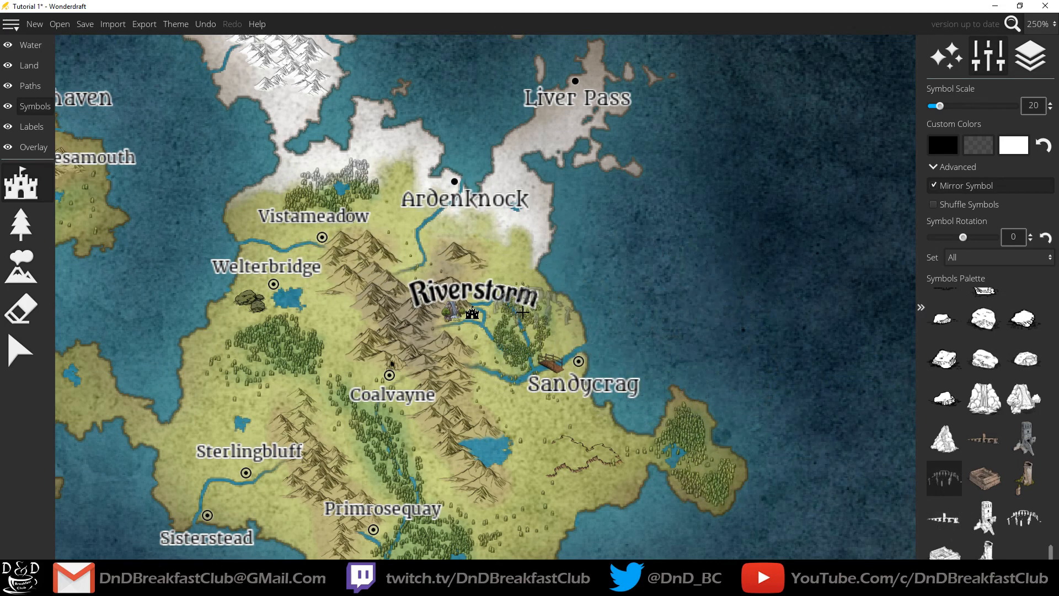
pyautogui.scroll(4, 543, 456)
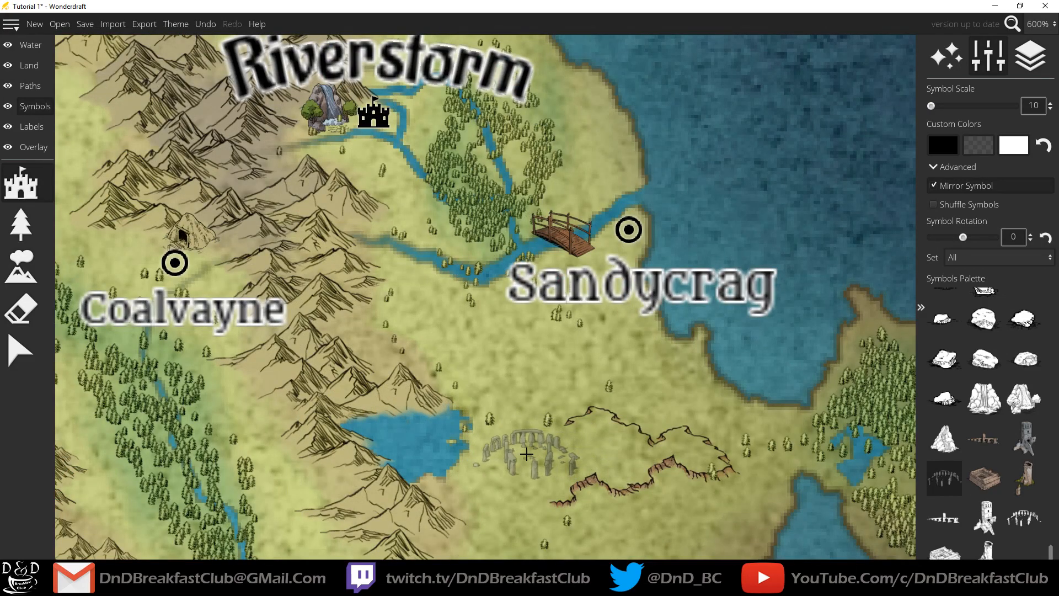
pyautogui.click(587, 347)
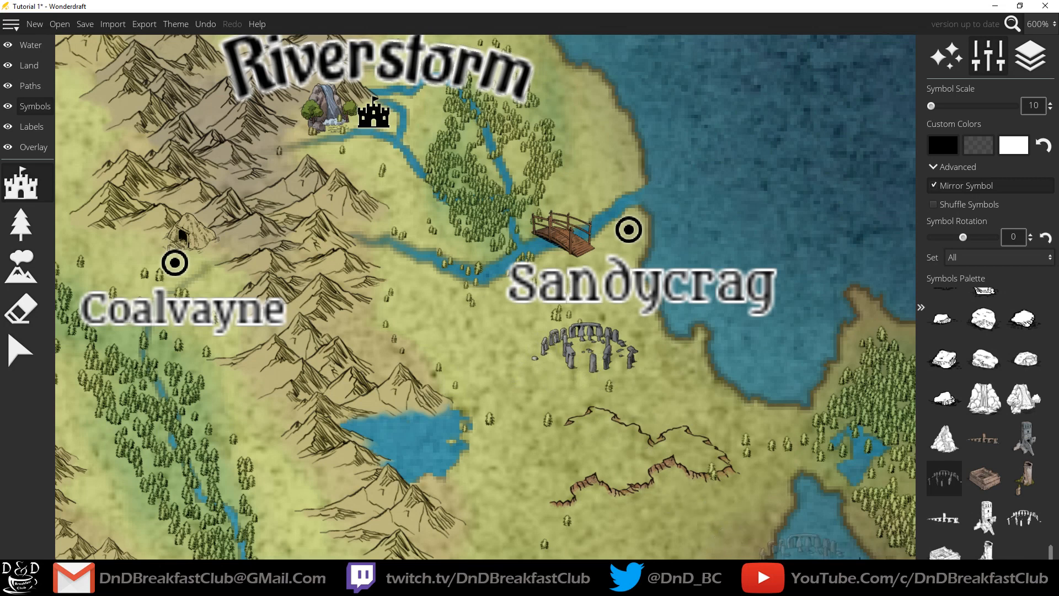
# Step: Re-place the grey stone circle slightly further west between Sandycrag and the cliffs, after trying its outlined version
pyautogui.hotkey('ctrl', 'z')
pyautogui.click(1025, 517)
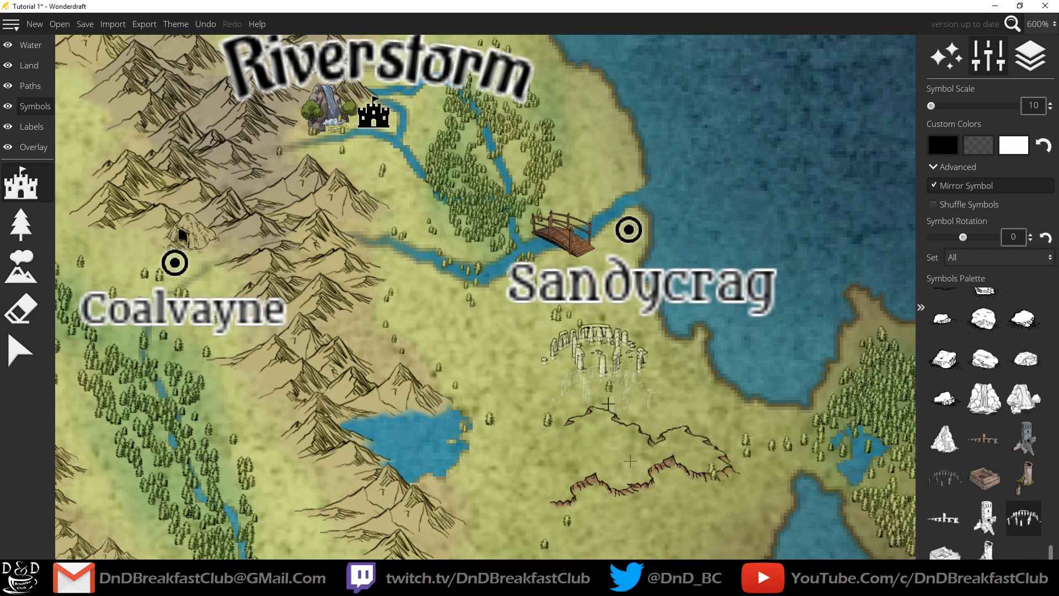
pyautogui.click(945, 477)
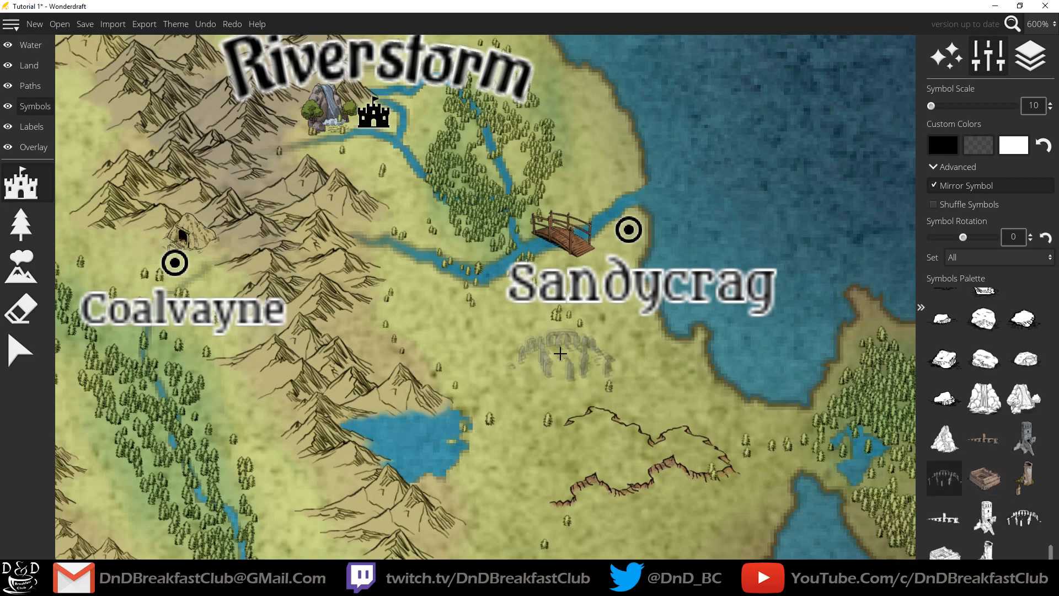
pyautogui.click(543, 357)
# Step: Place an outlined ruined tower symbol at scale 10 near the continent's southeastern coast, east of Primrosequay's forest
pyautogui.moveTo(449, 454); pyautogui.dragTo(627, 170)
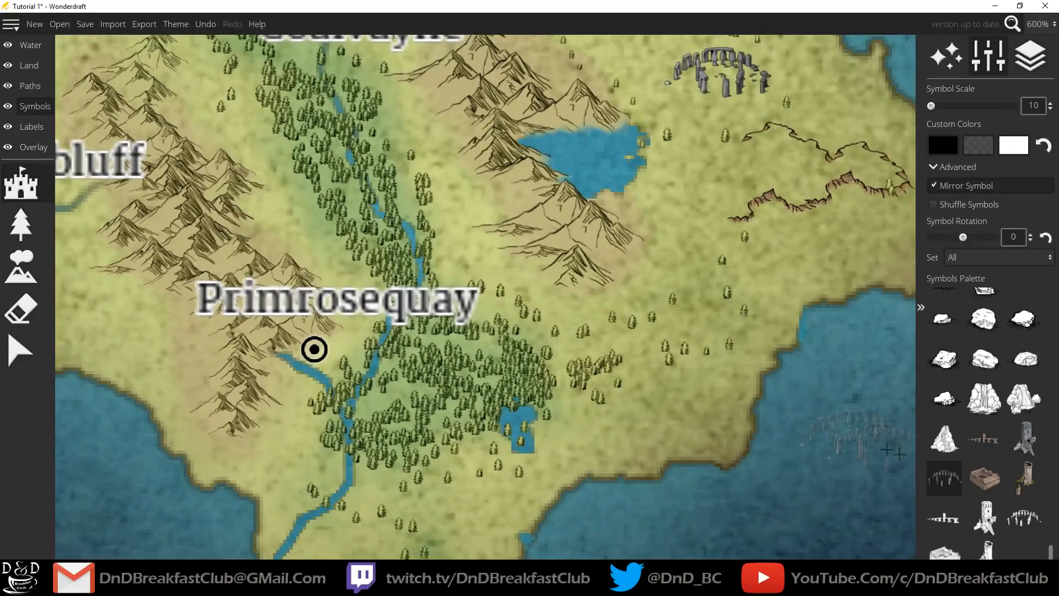
pyautogui.click(992, 550)
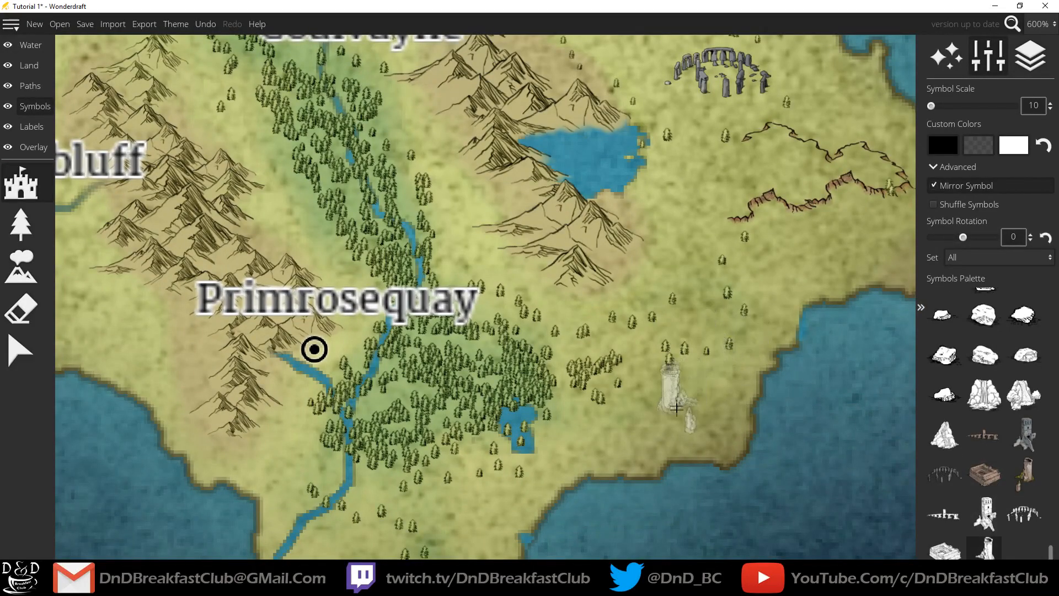
pyautogui.click(707, 438)
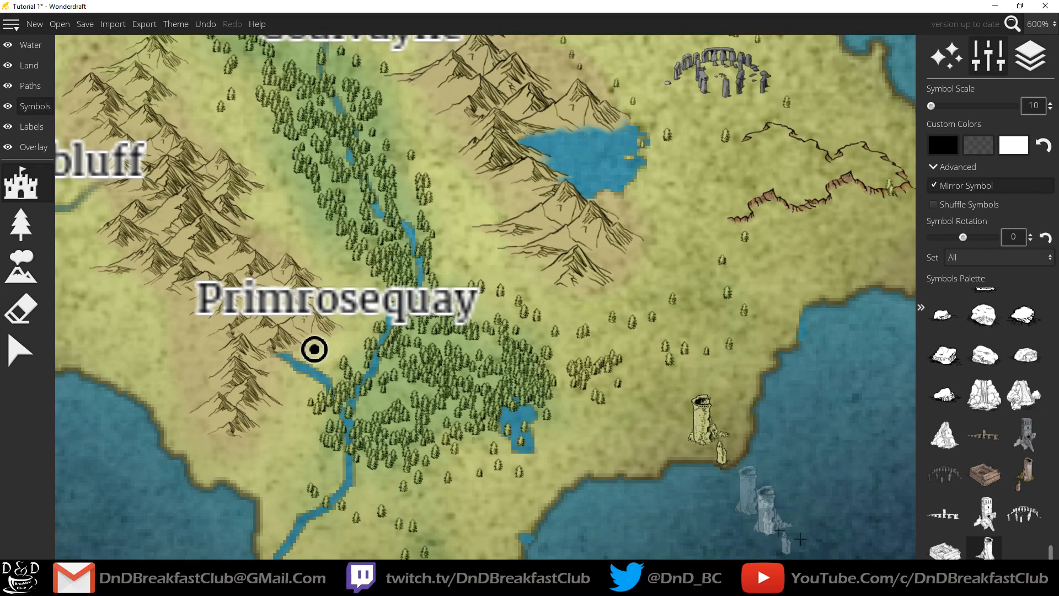
# Step: Darken the ruined tower with the near-black ground colour, raising the brush opacity to 0.6, and undo the last stroke
pyautogui.click(30, 66)
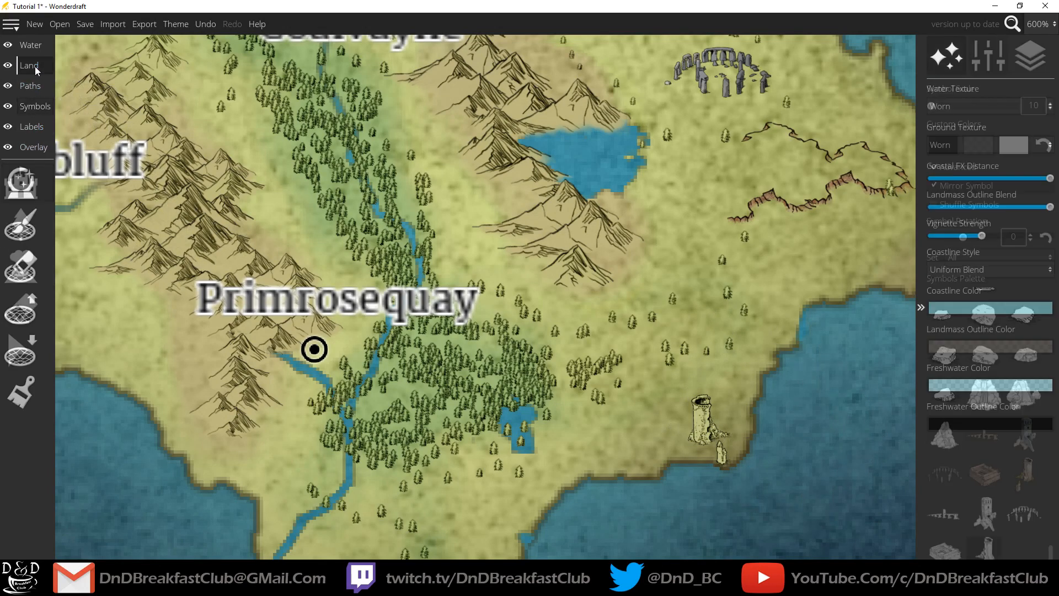
pyautogui.click(19, 394)
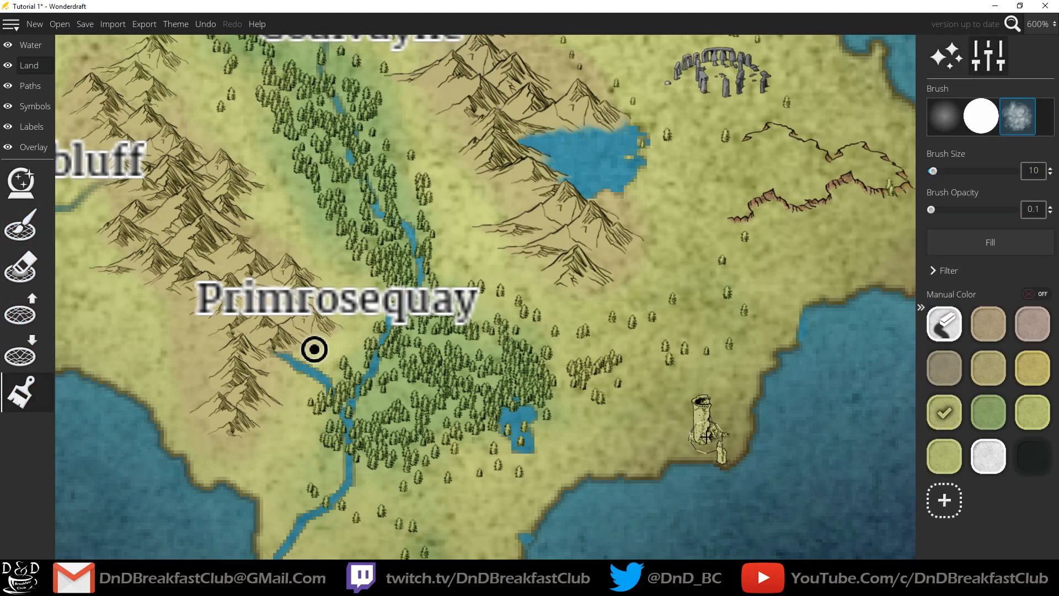
pyautogui.moveTo(711, 413)
pyautogui.mouseDown()
pyautogui.moveTo(711, 437)
pyautogui.moveTo(707, 403)
pyautogui.moveTo(722, 451)
pyautogui.moveTo(707, 414)
pyautogui.mouseUp()
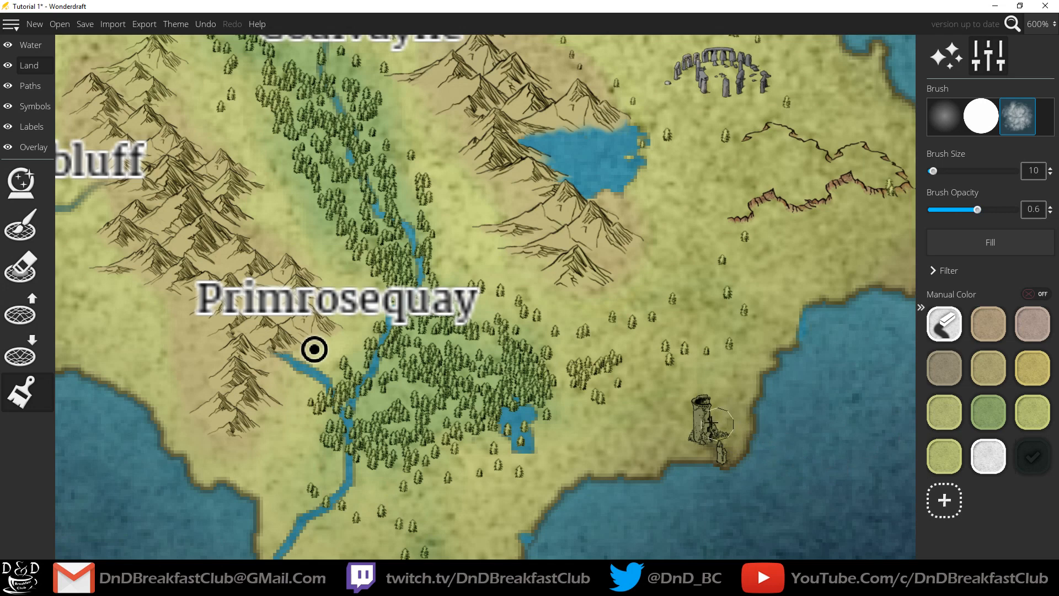
pyautogui.scroll(1, 715, 448)
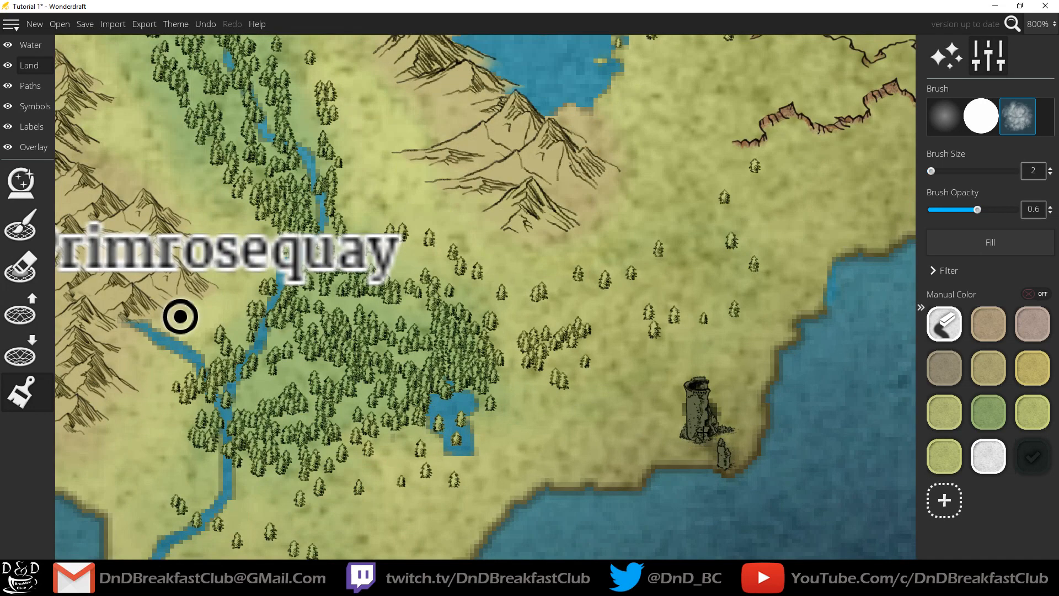
pyautogui.hotkey('ctrl', 'z')
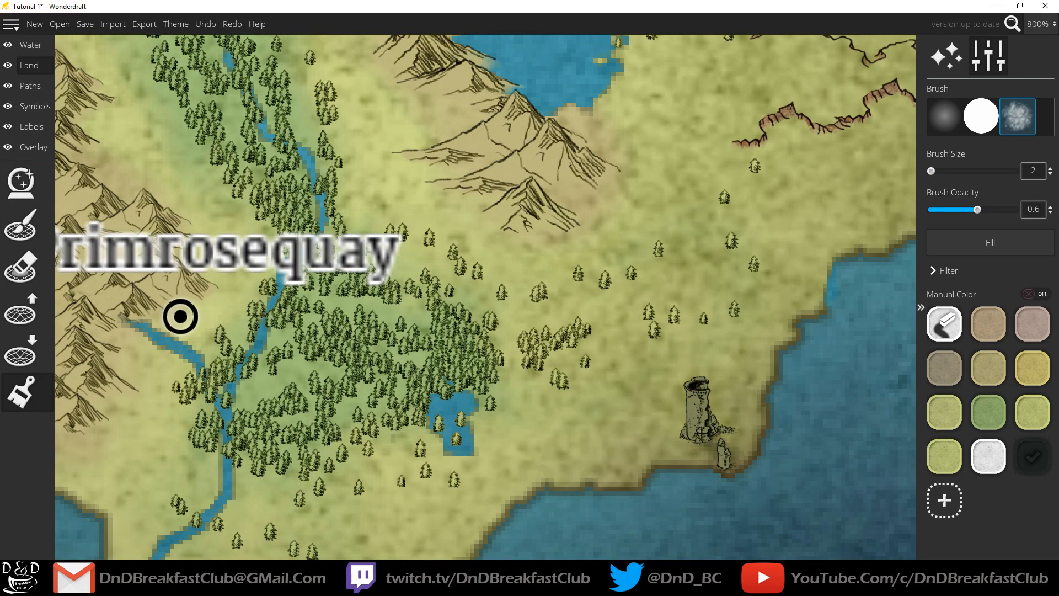
# Step: Paint the ruined tower black at brush size 6 and opacity 0.6, comparing it with and without the stroke before keeping it
pyautogui.moveTo(704, 423); pyautogui.dragTo(705, 430)
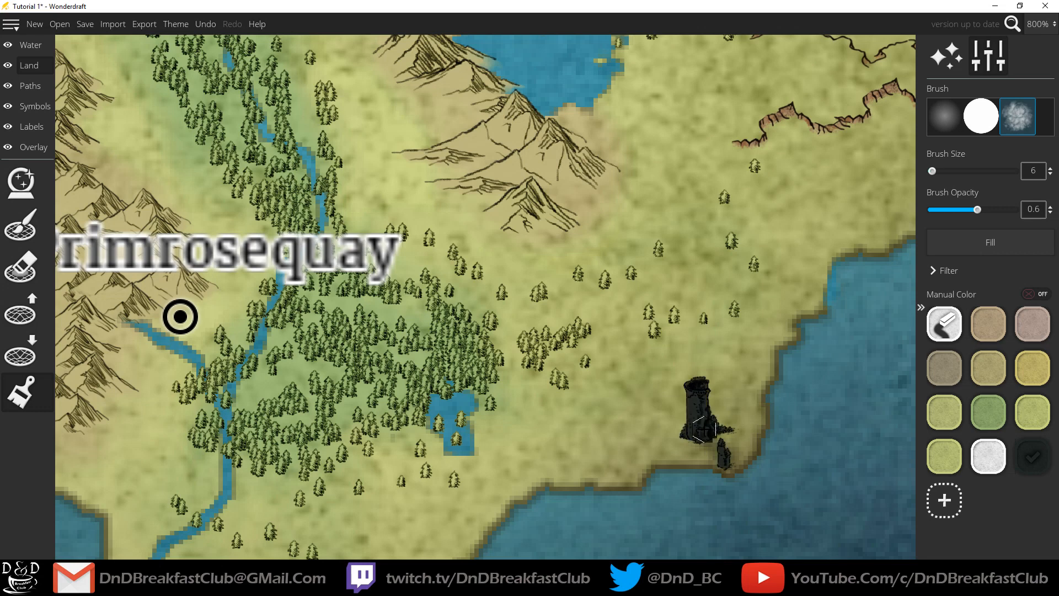
pyautogui.hotkey('ctrl', 'z')
pyautogui.hotkey('ctrl', 'y')
pyautogui.hotkey('ctrl', 'z')
pyautogui.hotkey('ctrl', 'y')
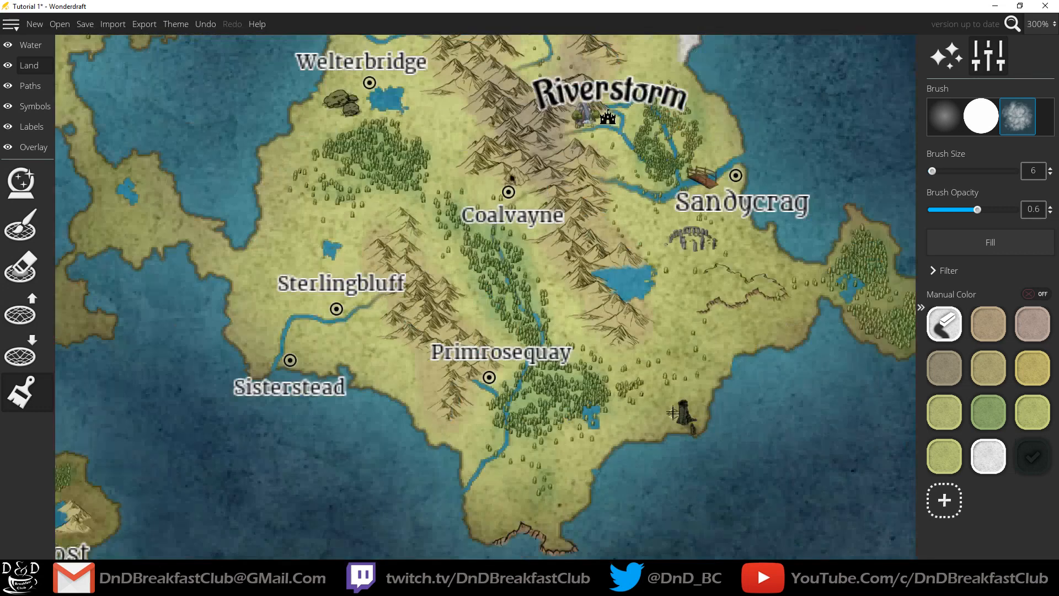
pyautogui.scroll(-5, 665, 419)
pyautogui.moveTo(659, 330); pyautogui.dragTo(586, 436)
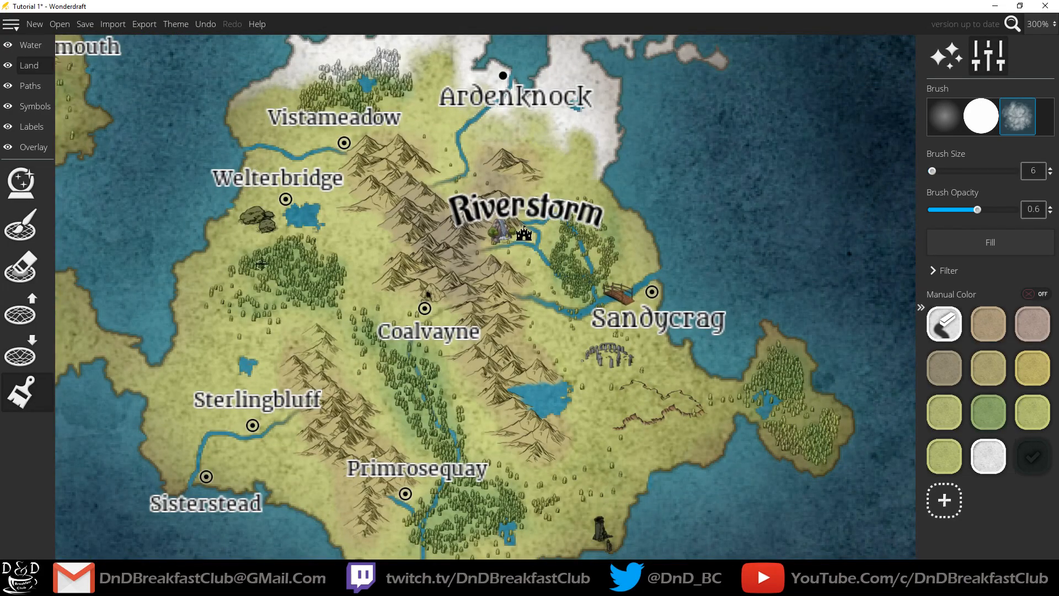
# Step: Place a bare white-trunked dead tree symbol at scale 20 beside the lake on Galepost's island
pyautogui.click(34, 106)
pyautogui.scroll(9, 1004, 420)
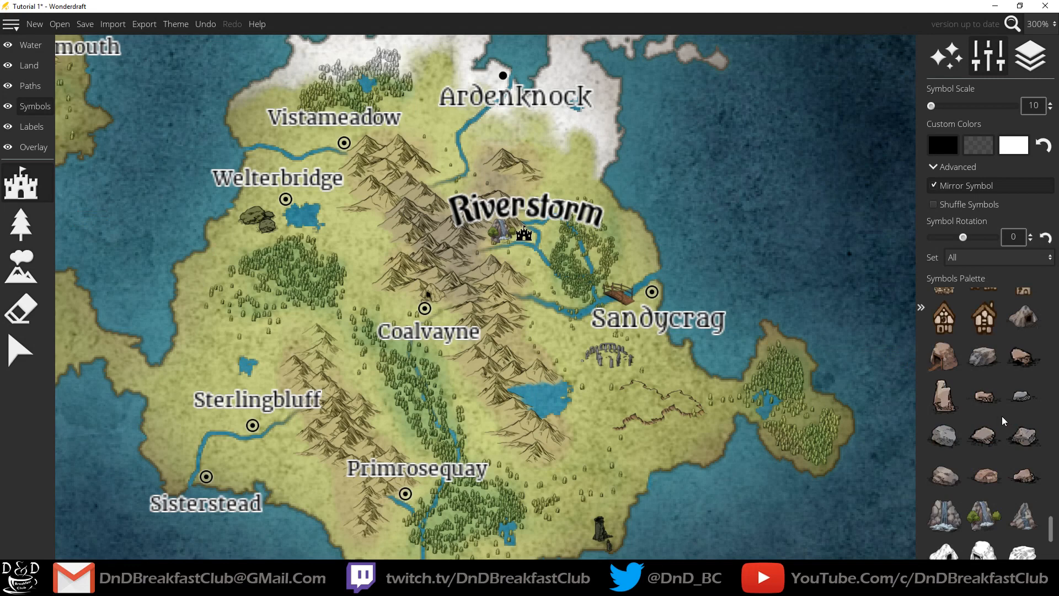
pyautogui.scroll(8, 999, 416)
pyautogui.scroll(8, 997, 416)
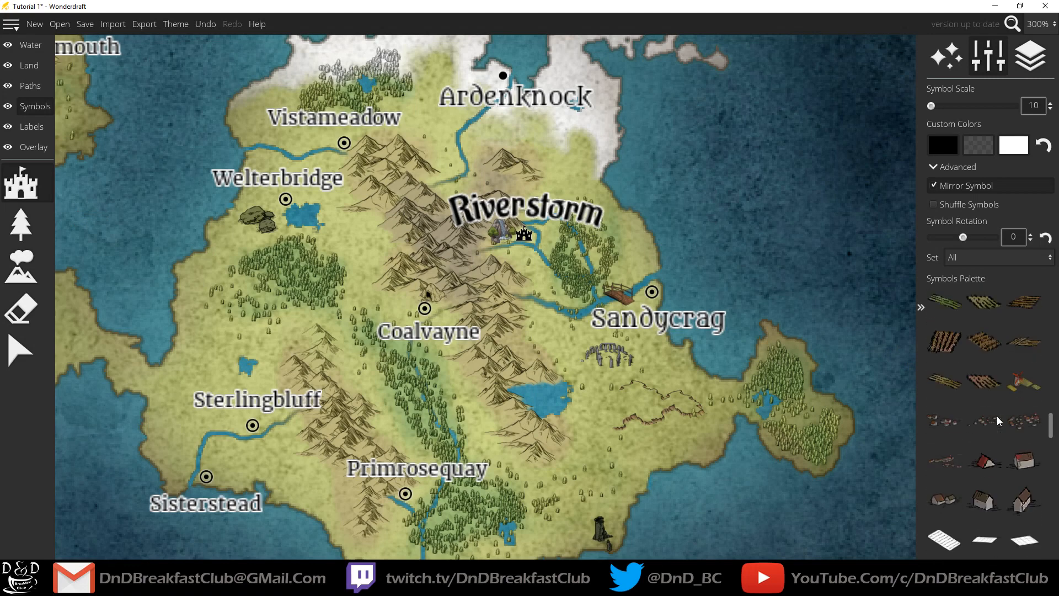
pyautogui.scroll(6, 997, 416)
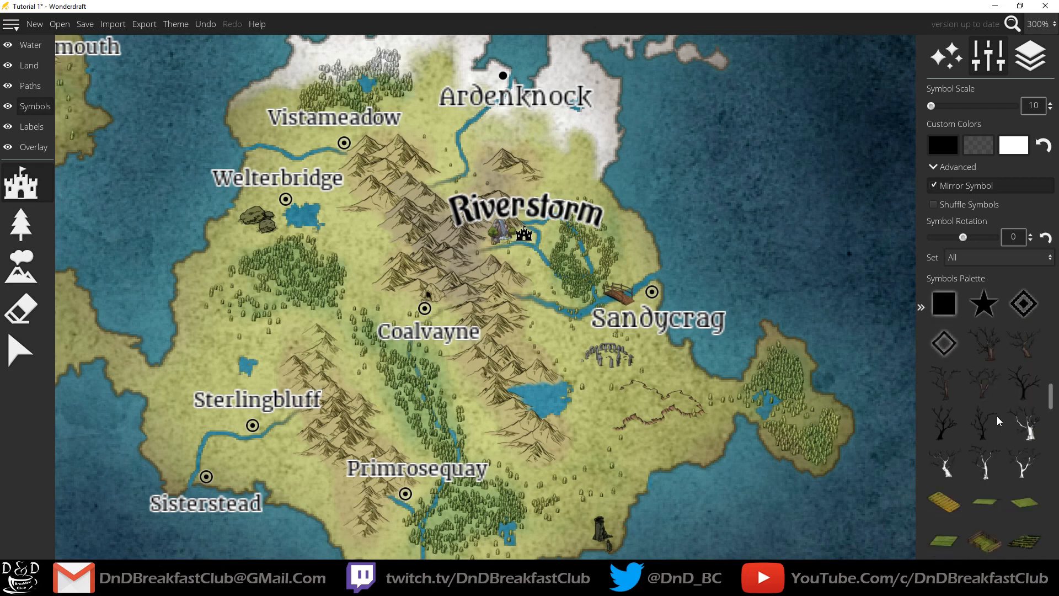
pyautogui.click(987, 461)
pyautogui.scroll(5, 616, 409)
pyautogui.scroll(-4, 616, 408)
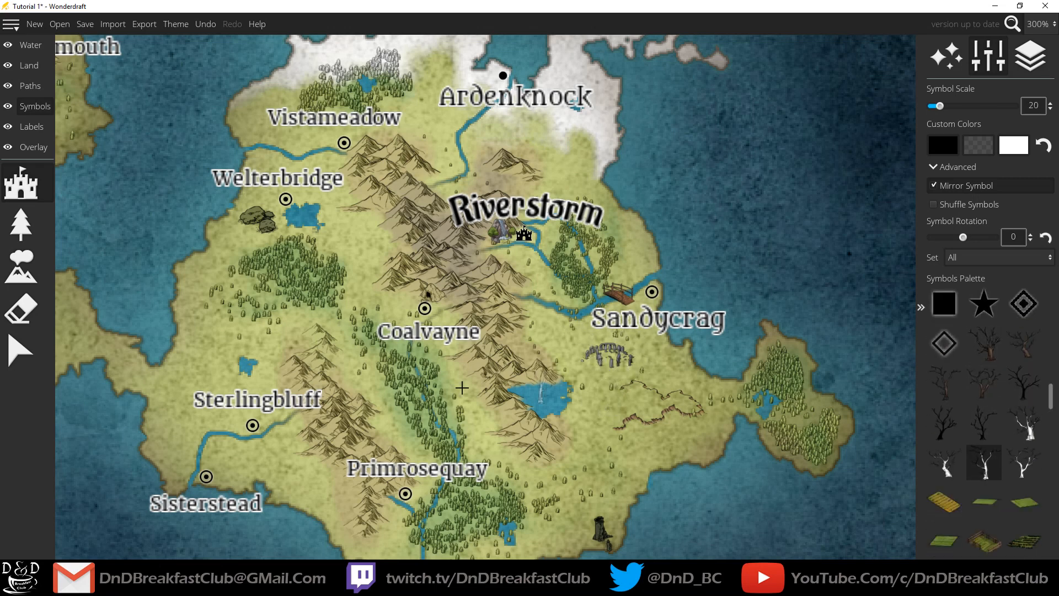
pyautogui.moveTo(280, 325); pyautogui.dragTo(595, 158)
pyautogui.moveTo(300, 436); pyautogui.dragTo(558, 285)
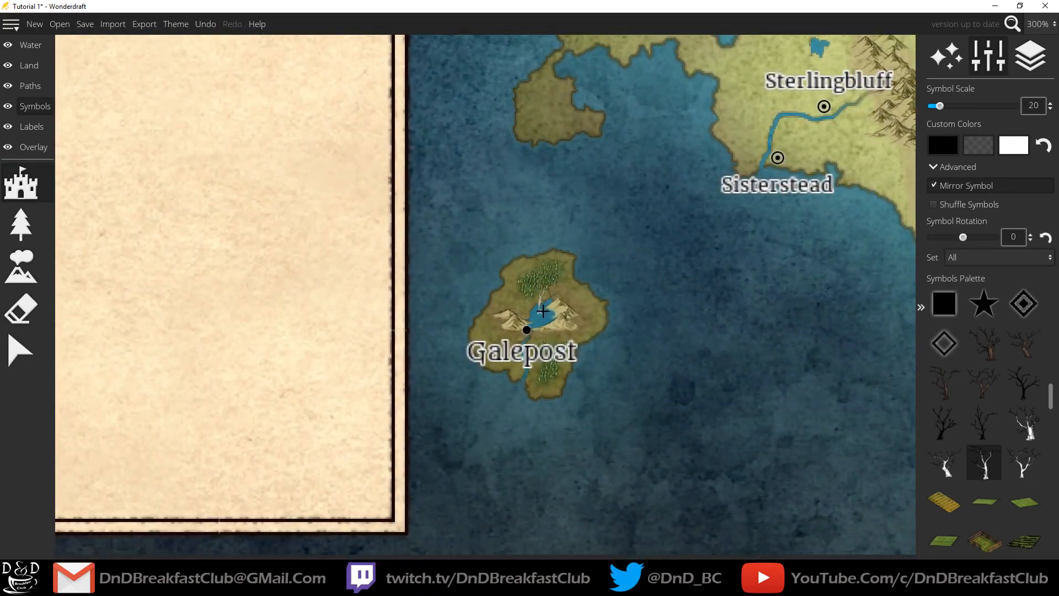
pyautogui.scroll(5, 541, 314)
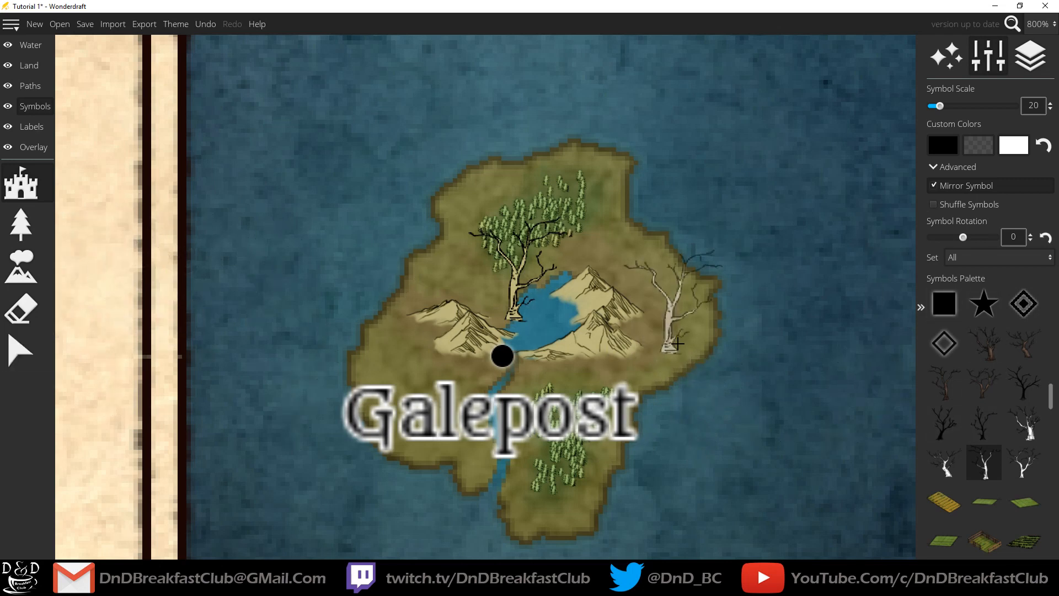
# Step: Try tinting the Galepost tree with the tan ground colour, enlarging the brush to size 26, and undo the strokes
pyautogui.press('g')
pyautogui.click(987, 327)
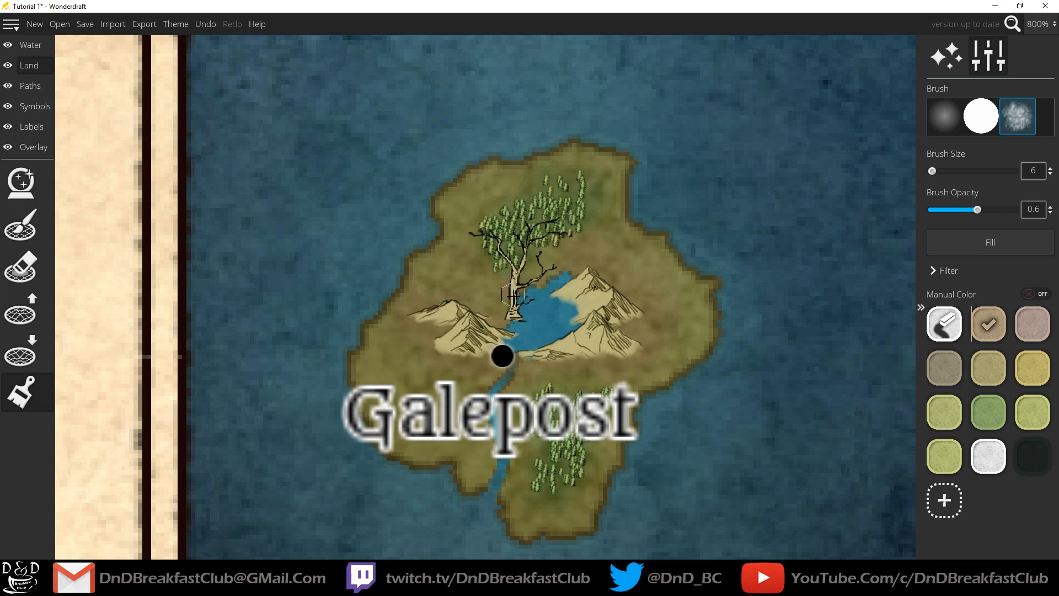
pyautogui.hotkey('ctrl', 'z')
pyautogui.press(']')
pyautogui.press(']')
pyautogui.press(']')
pyautogui.press(']')
pyautogui.moveTo(538, 270); pyautogui.dragTo(513, 302)
pyautogui.hotkey('ctrl', 'z')
# Step: Add a custom dark brown ground colour and paint the Galepost tree with it at brush size 6 and opacity 0.6
pyautogui.click(952, 504)
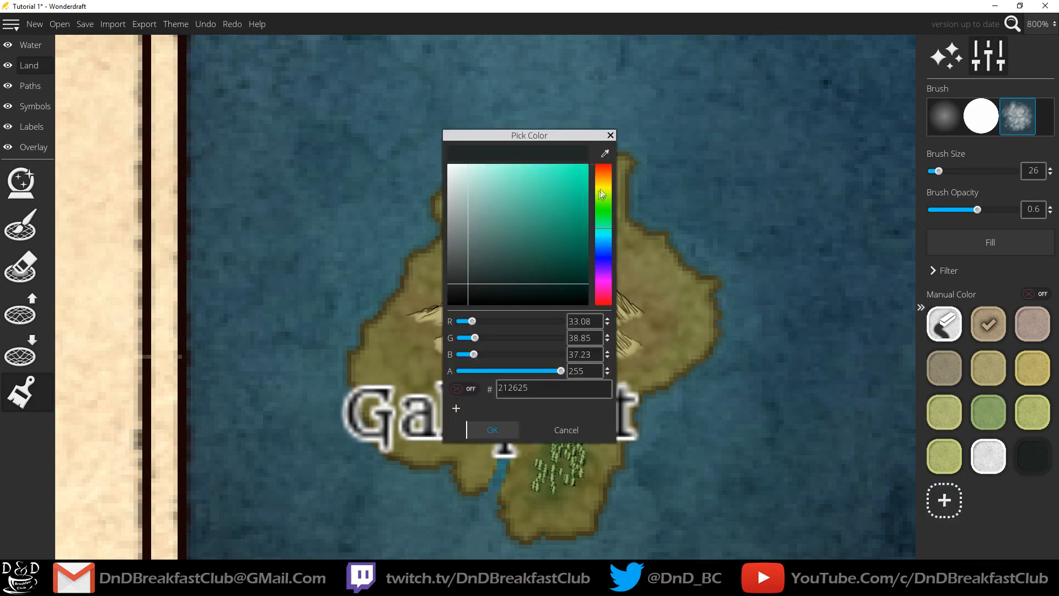
pyautogui.moveTo(524, 259)
pyautogui.mouseDown()
pyautogui.moveTo(498, 267)
pyautogui.moveTo(539, 284)
pyautogui.moveTo(528, 267)
pyautogui.mouseUp()
pyautogui.click(503, 431)
pyautogui.scroll(-12, 501, 342)
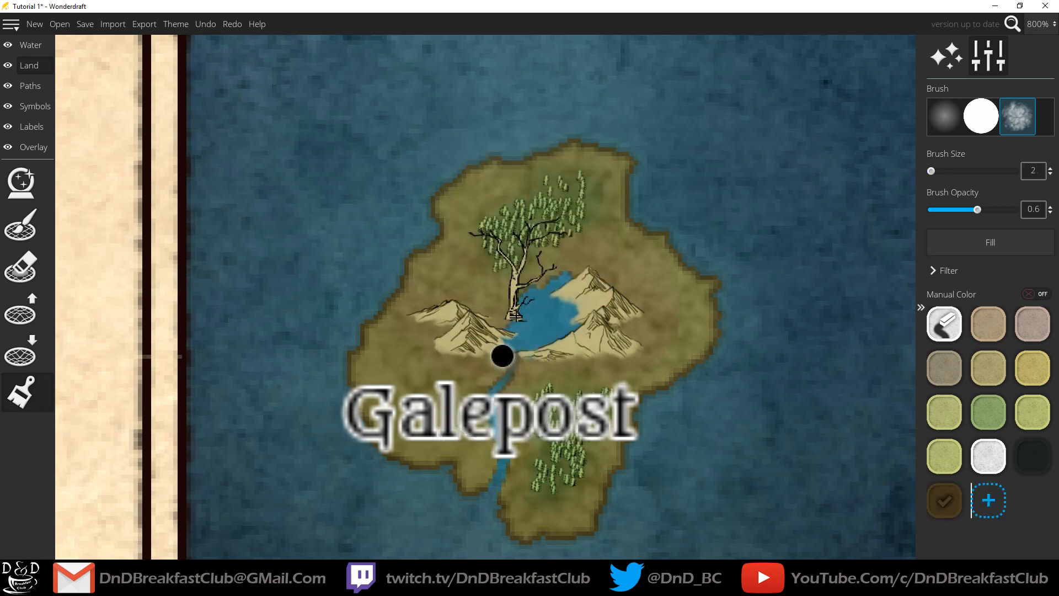
pyautogui.hotkey('ctrl', 'z')
pyautogui.moveTo(514, 312); pyautogui.dragTo(520, 264)
pyautogui.scroll(-5, 624, 353)
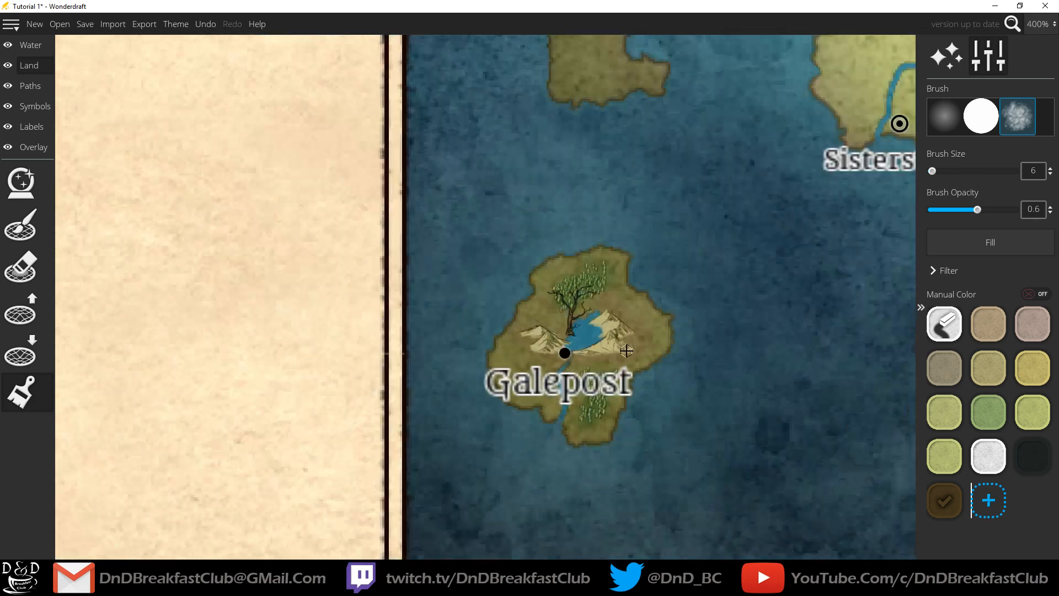
pyautogui.scroll(2, 677, 353)
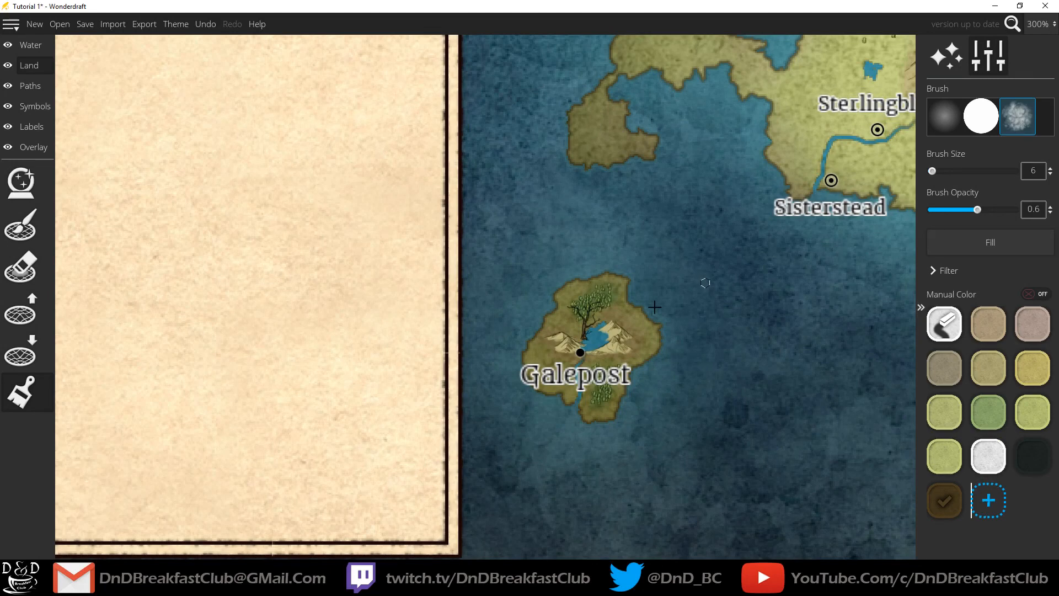
# Step: Place a dead tree symbol at scale 35 in the legend box, below the ringed-dot marker
pyautogui.click(36, 106)
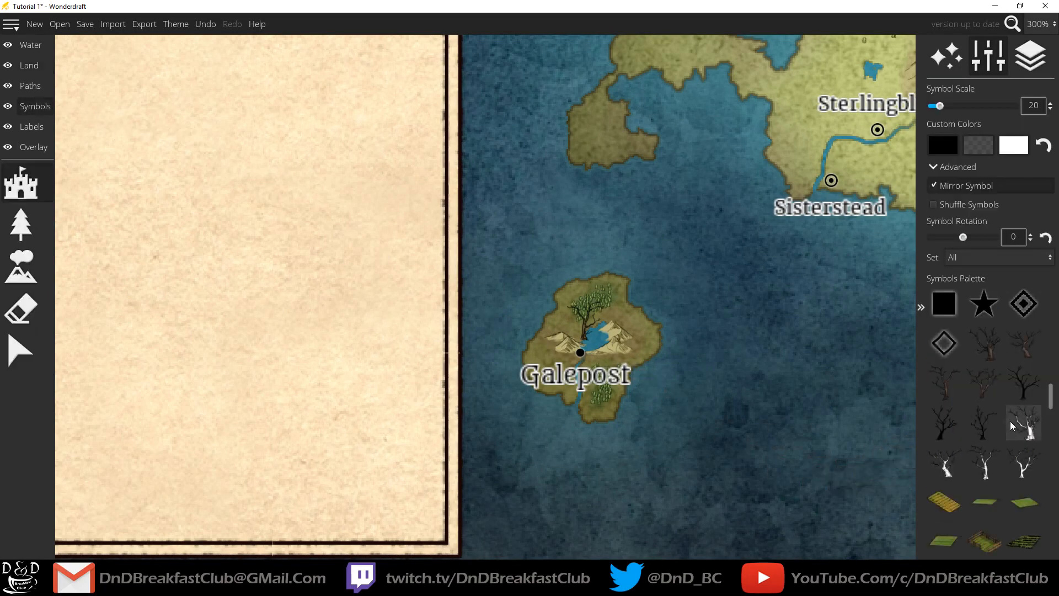
pyautogui.scroll(2, 998, 410)
pyautogui.scroll(-5, 751, 307)
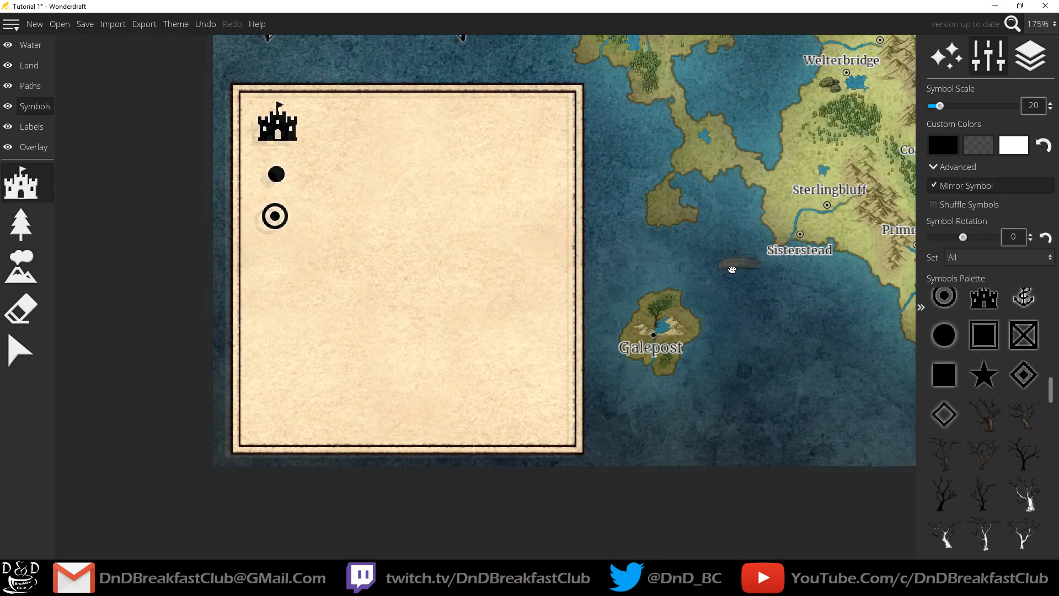
pyautogui.scroll(4, 733, 267)
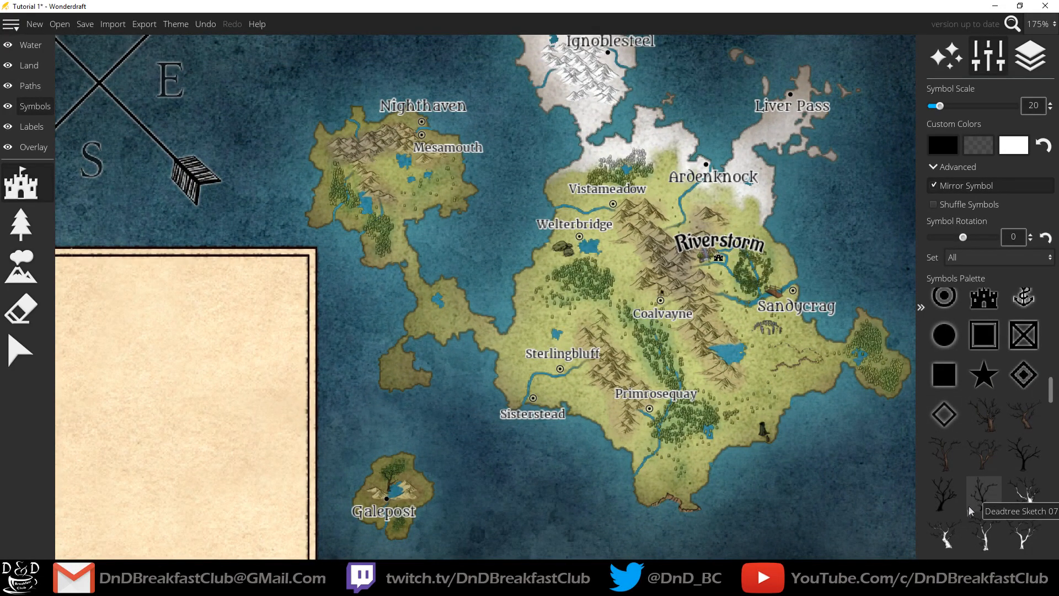
pyautogui.moveTo(773, 465); pyautogui.dragTo(957, 322)
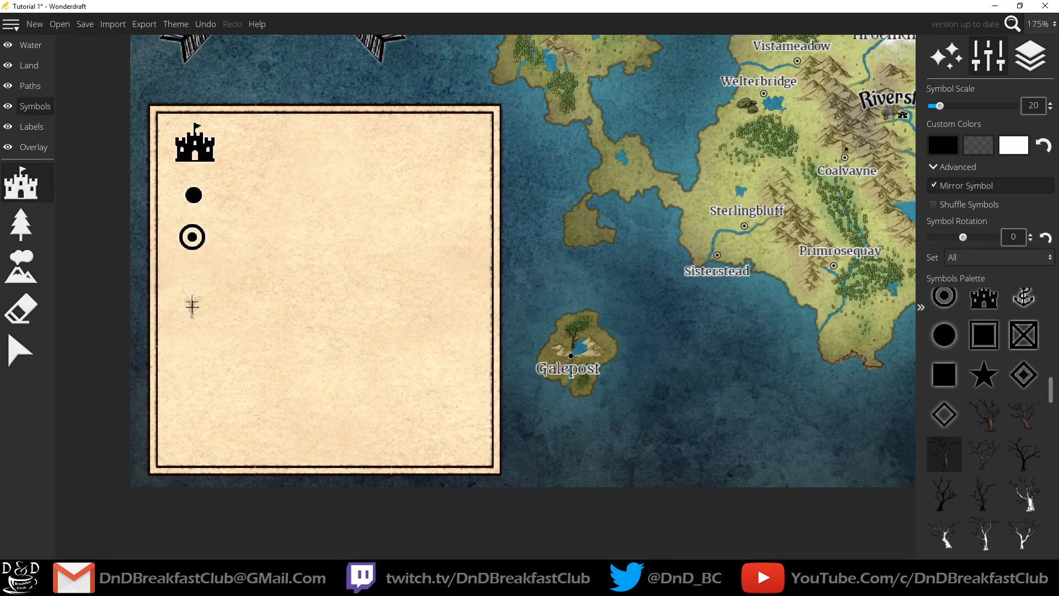
pyautogui.scroll(5, 193, 296)
pyautogui.click(194, 296)
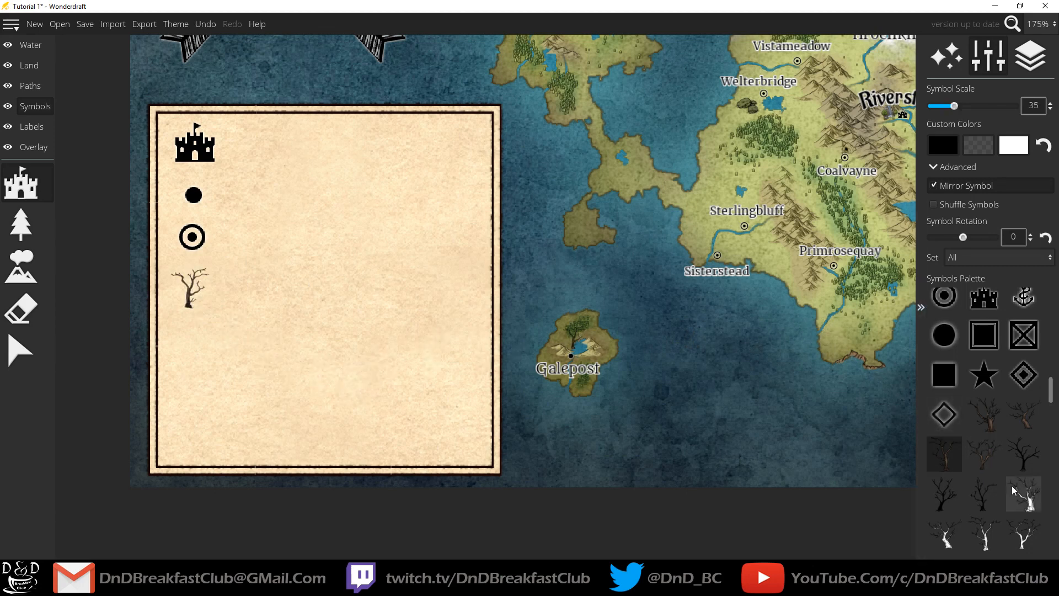
# Step: Try the sketch-style merman symbol in the sea southeast of the continent at scales 45 and 100, undoing each placement
pyautogui.scroll(-10, 985, 497)
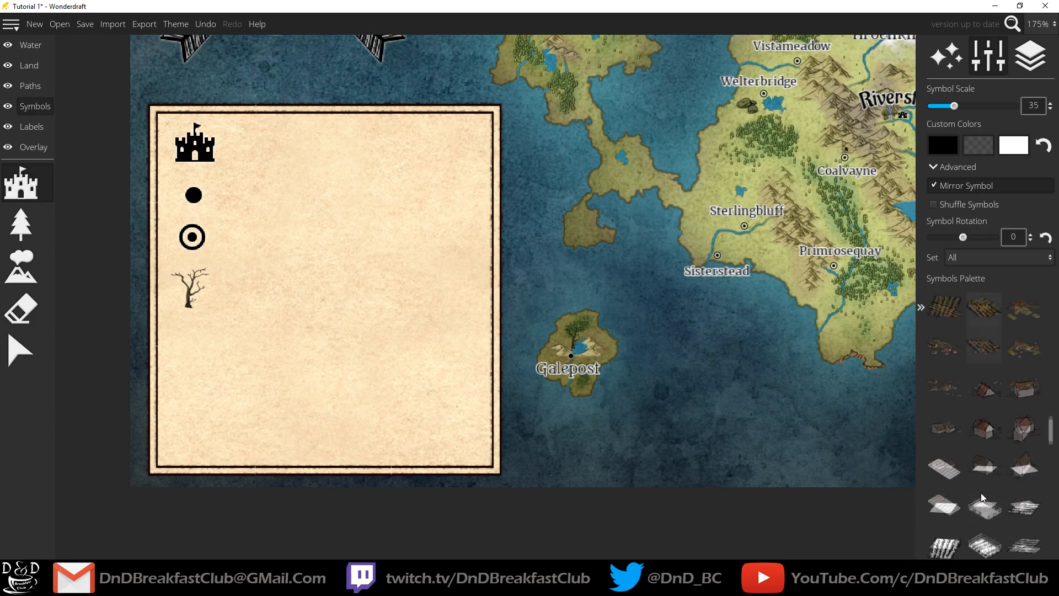
pyautogui.scroll(-5, 979, 491)
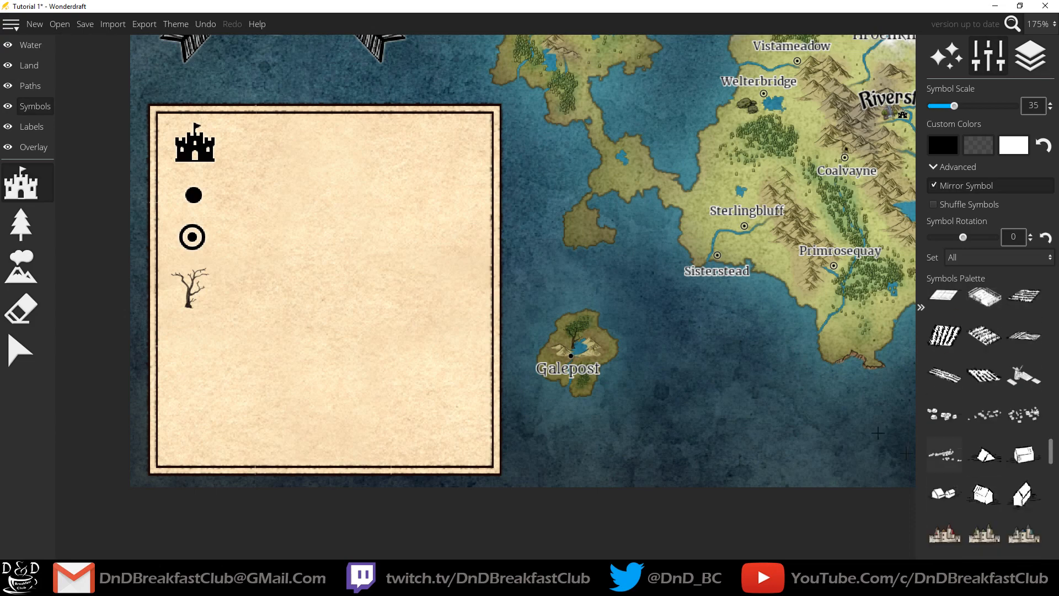
pyautogui.scroll(-8, 962, 405)
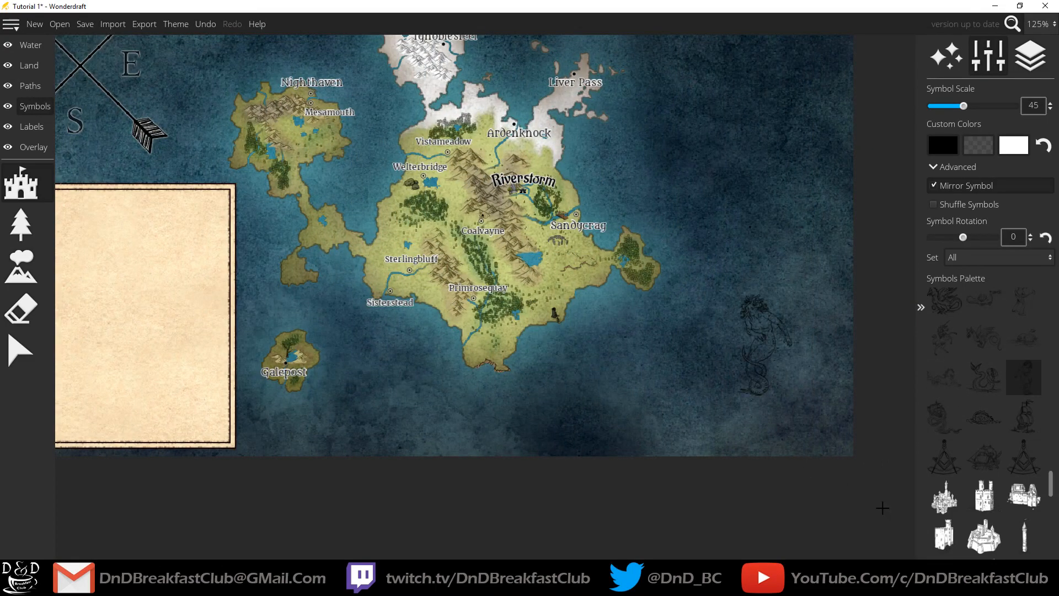
pyautogui.hotkey('ctrl', 'z')
pyautogui.scroll(11, 774, 338)
pyautogui.click(774, 313)
pyautogui.hotkey('ctrl', 'z')
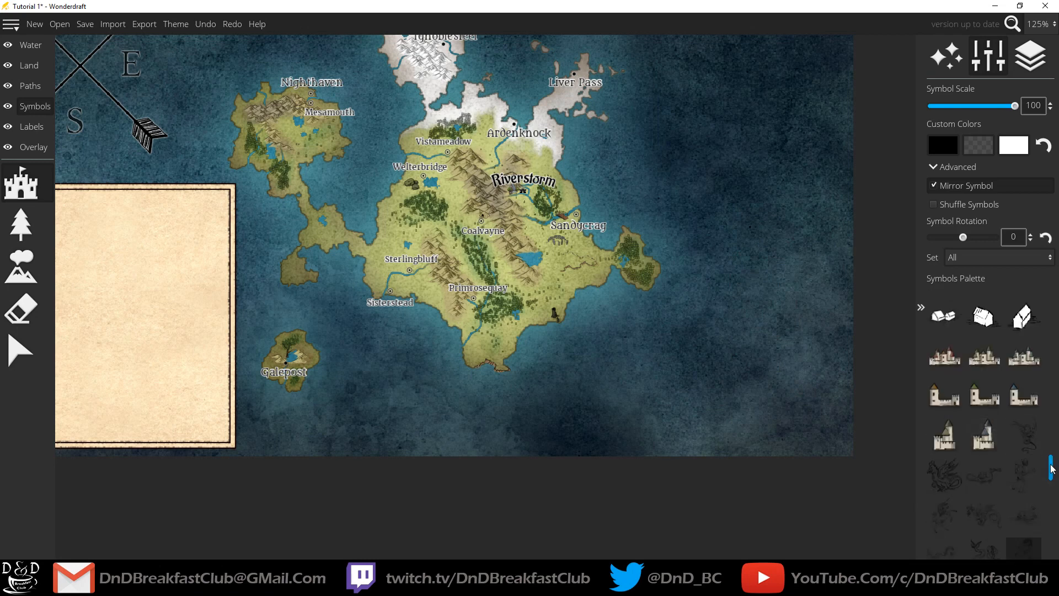
# Step: Place the coloured merman symbol at scale 25 in the sea just off the southeastern coast, beside the ruined tower
pyautogui.moveTo(1051, 467); pyautogui.dragTo(1051, 292)
pyautogui.scroll(-5, 968, 471)
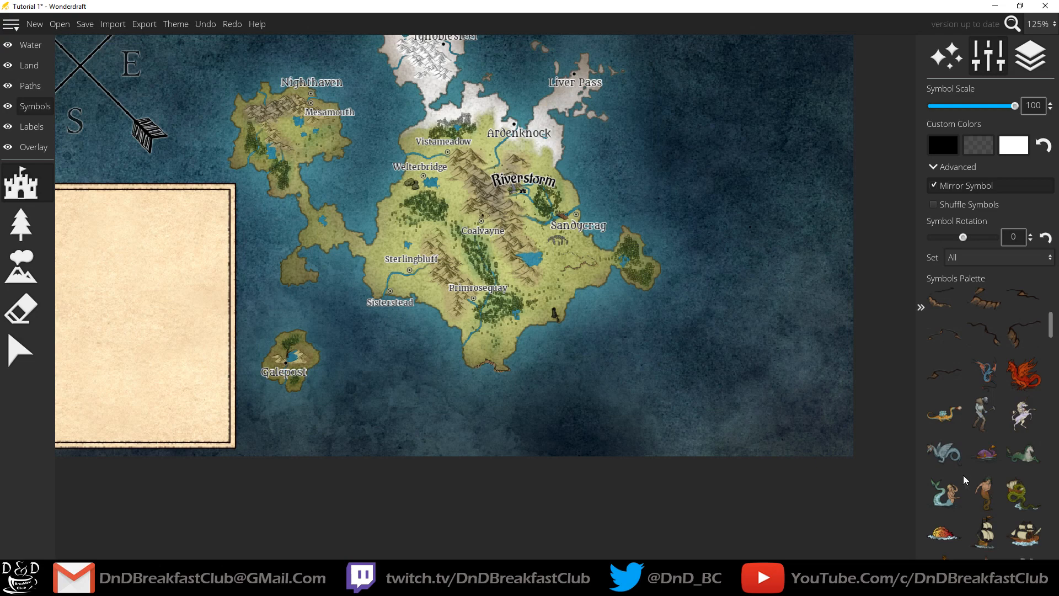
pyautogui.click(988, 489)
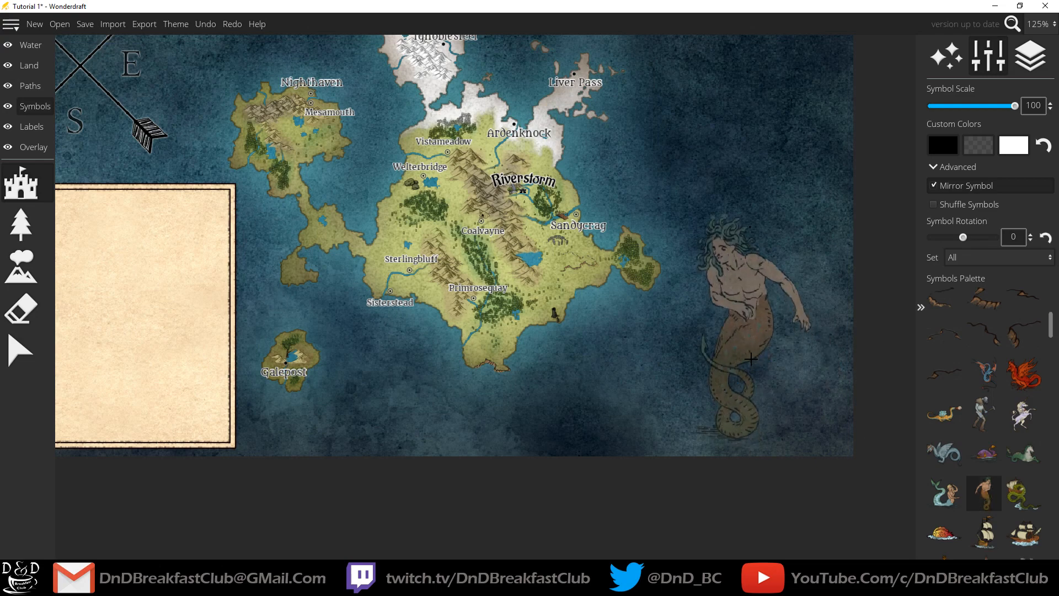
pyautogui.scroll(-10, 750, 359)
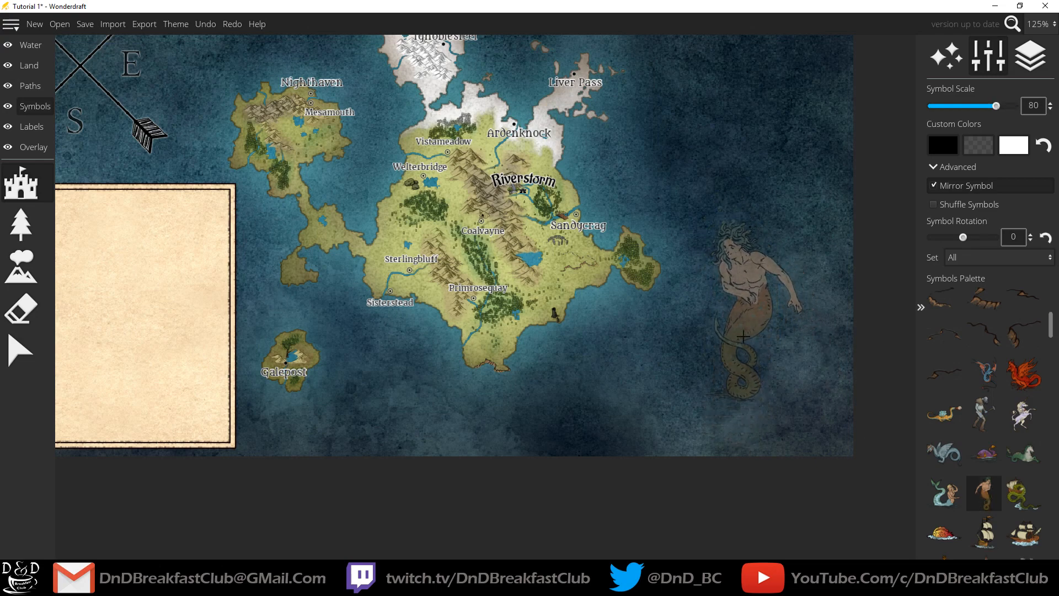
pyautogui.scroll(-5, 618, 342)
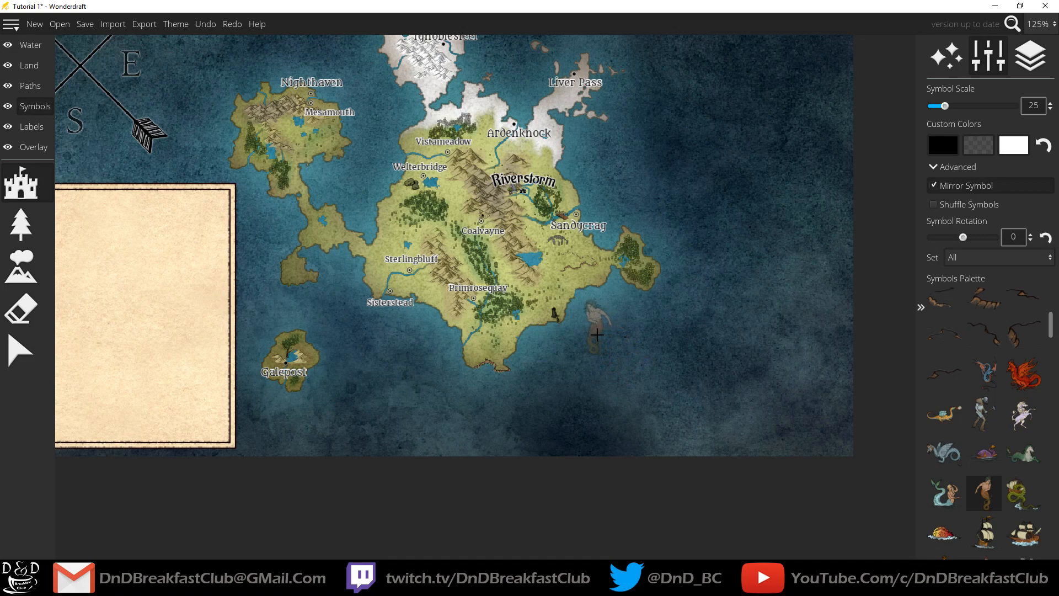
pyautogui.click(595, 330)
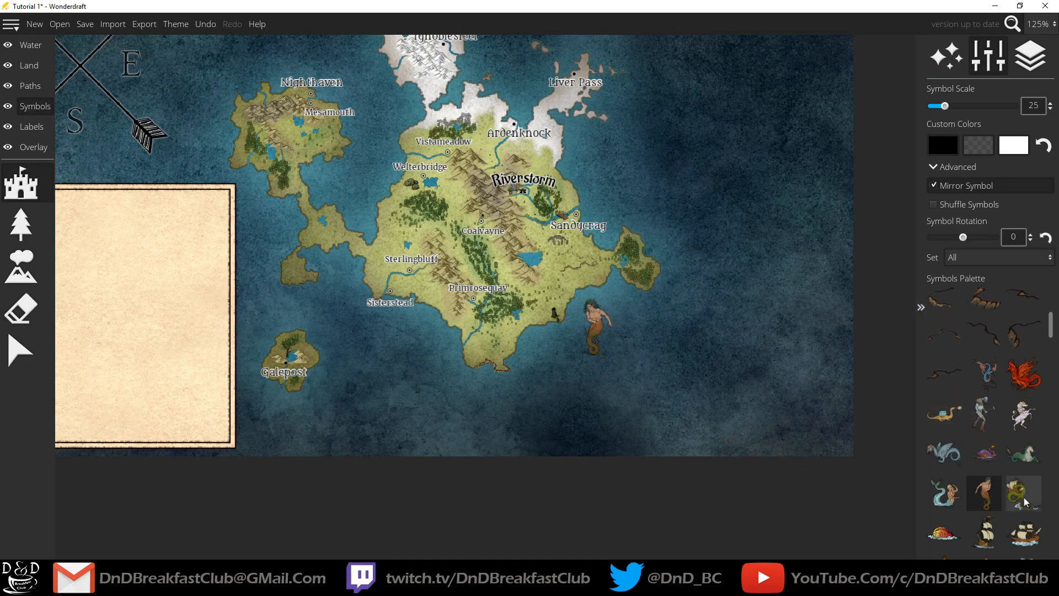
# Step: Place a coloured sailing ship symbol at scale 25 in the northern sea between Ignoblesteel and Liver Pass
pyautogui.click(1025, 531)
pyautogui.moveTo(722, 187); pyautogui.dragTo(801, 405)
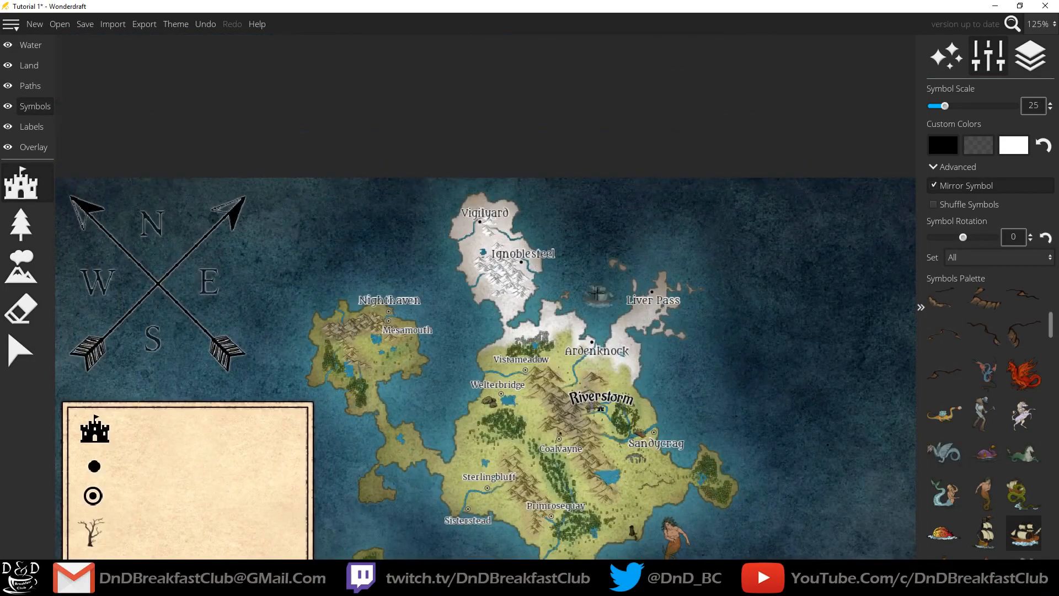
pyautogui.click(599, 300)
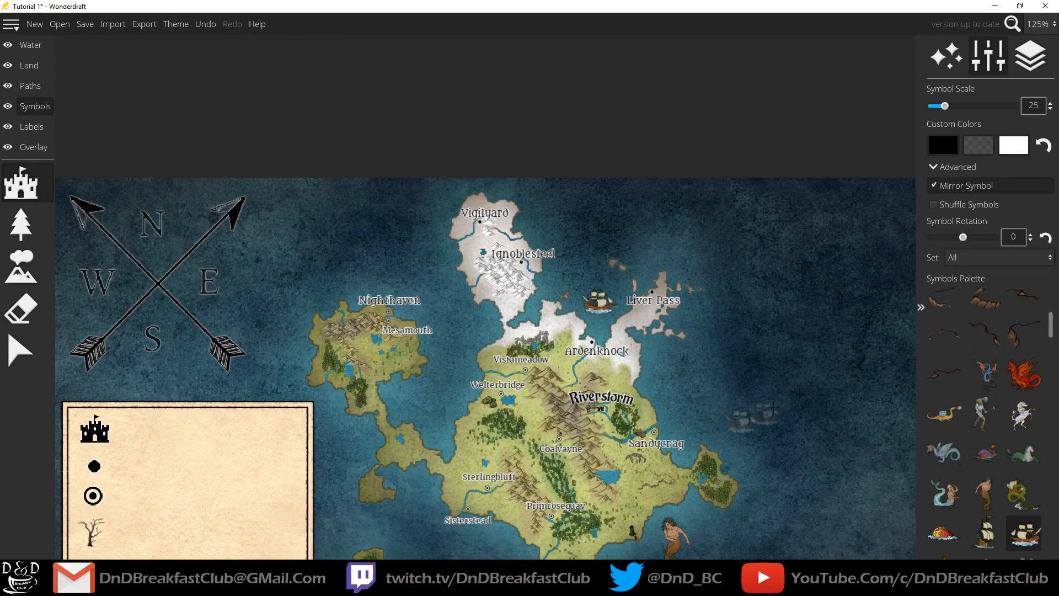
# Step: Look through the compass symbols and delete the crossed-arrows compass from the northwestern sea
pyautogui.scroll(-2, 987, 470)
pyautogui.scroll(-6, 987, 470)
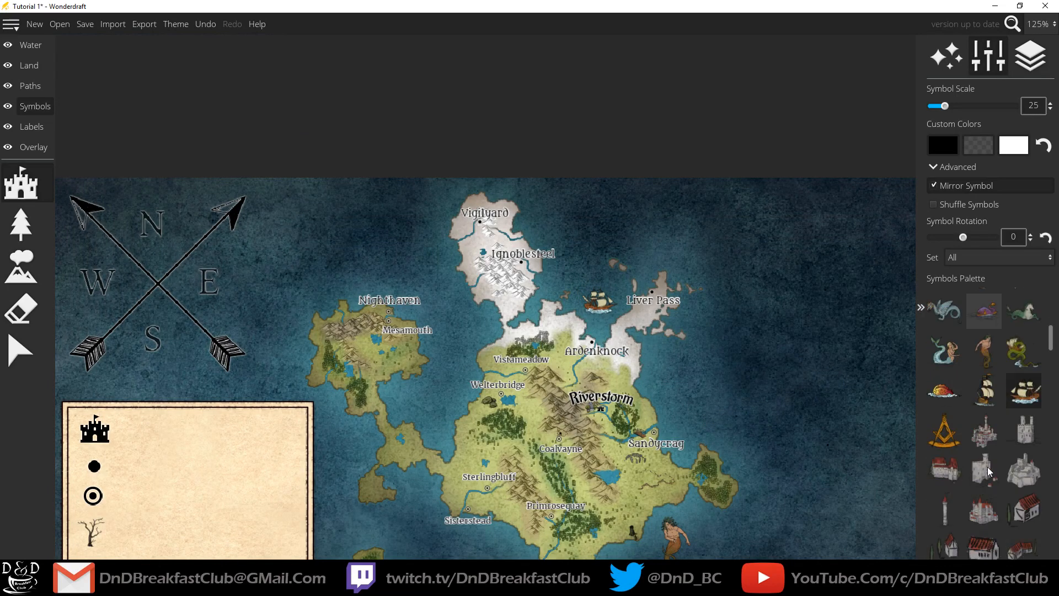
pyautogui.scroll(-3, 987, 469)
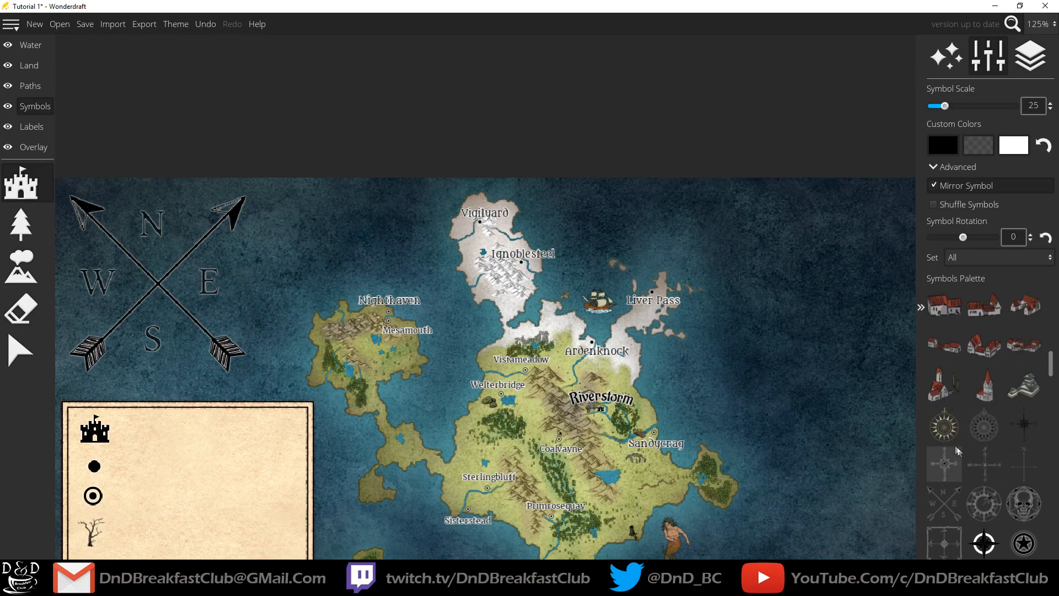
pyautogui.scroll(-3, 959, 455)
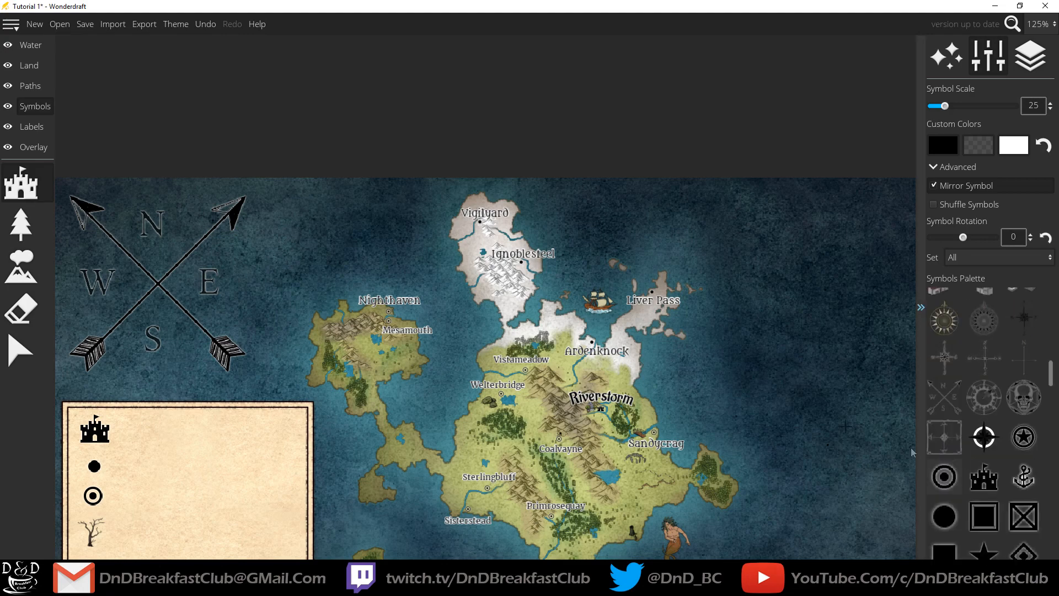
pyautogui.click(20, 351)
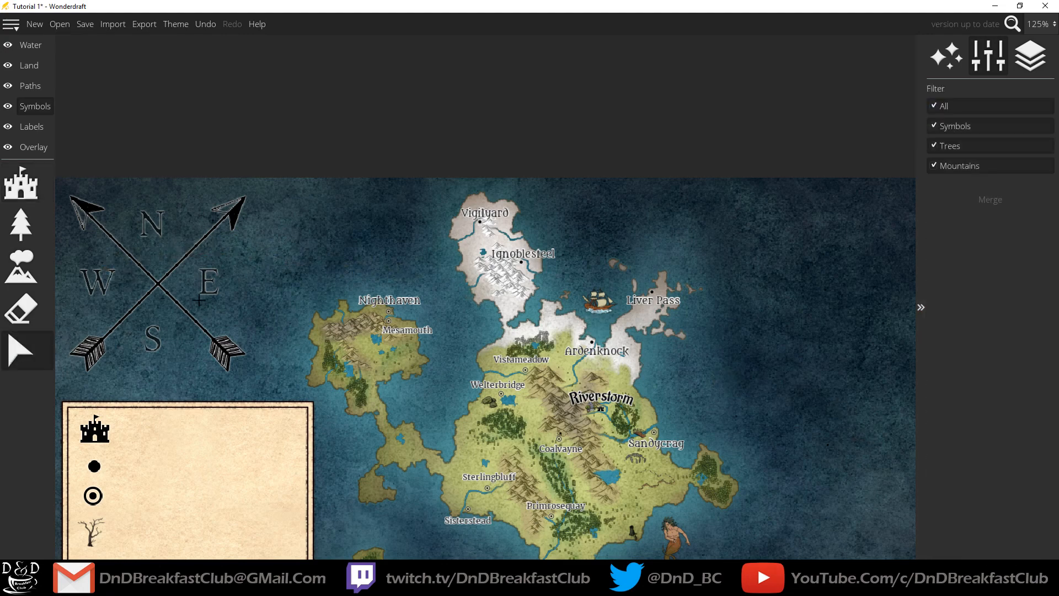
pyautogui.click(175, 287)
pyautogui.press('Delete')
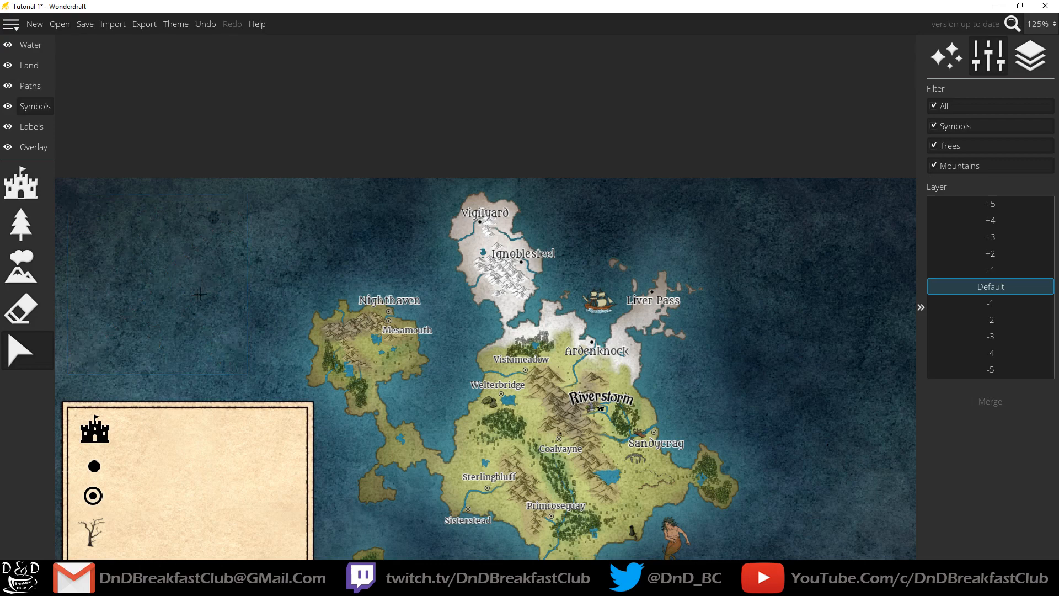
# Step: Place the black star compass rose with a white ring at scale 50 in the northwestern sea above the legend box
pyautogui.click(20, 183)
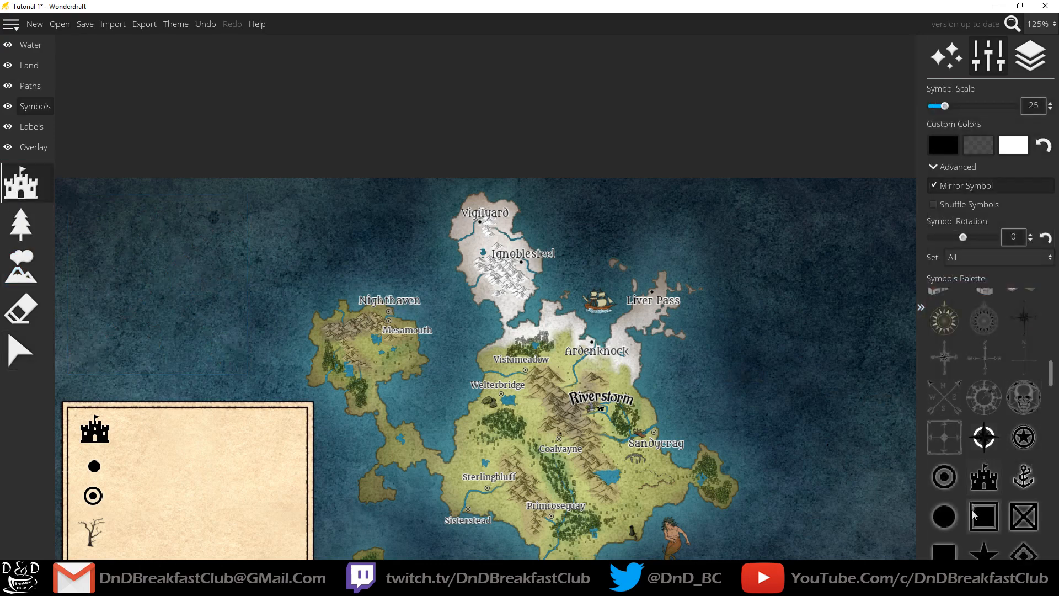
pyautogui.click(1027, 392)
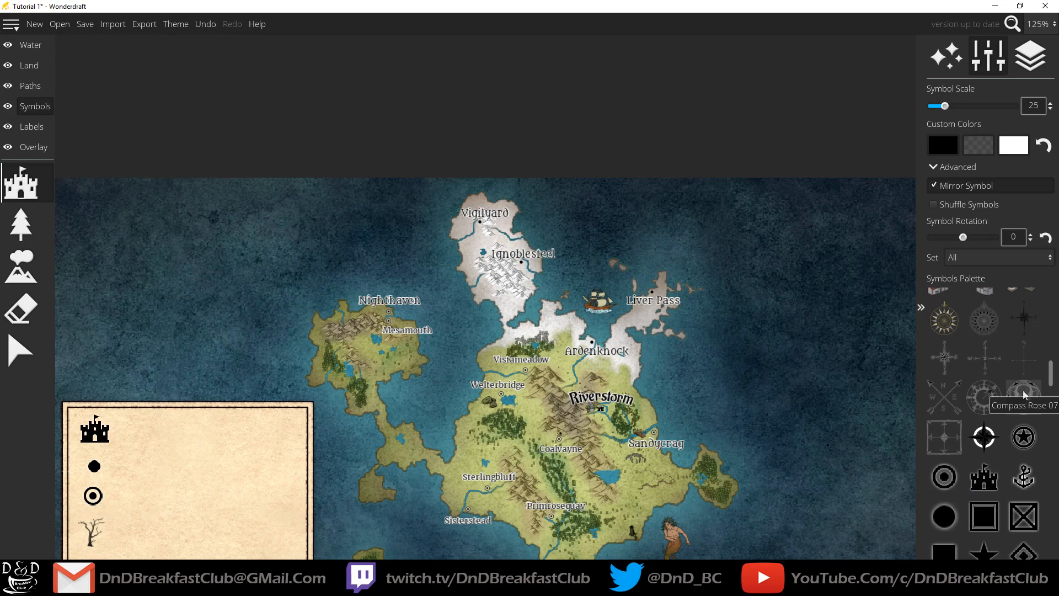
pyautogui.click(984, 437)
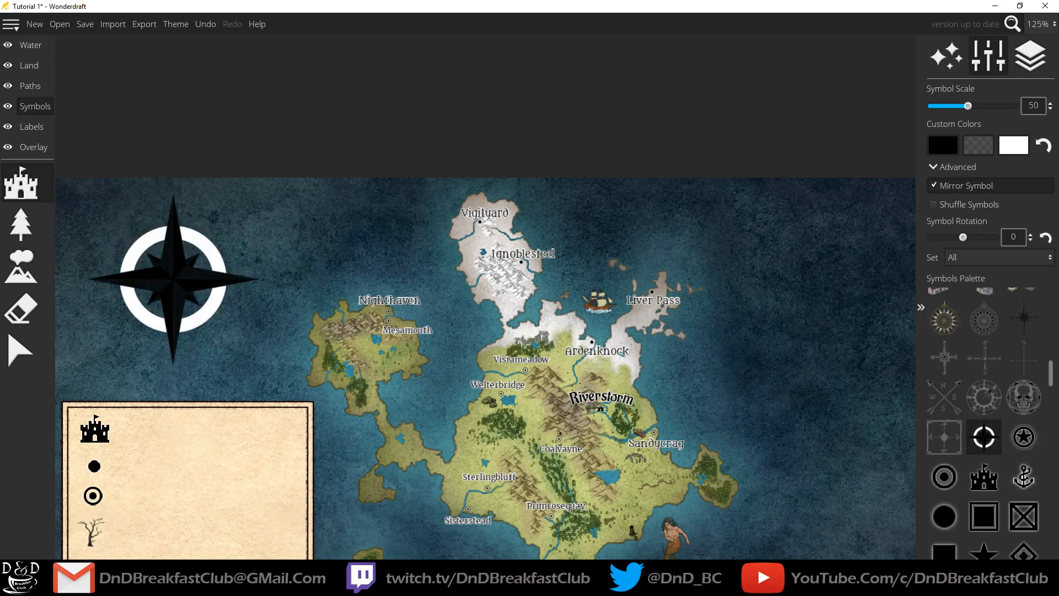
# Step: Undo the placed compass rose and set the third custom symbol colour to light grey
pyautogui.click(1013, 145)
pyautogui.click(842, 102)
pyautogui.click(843, 76)
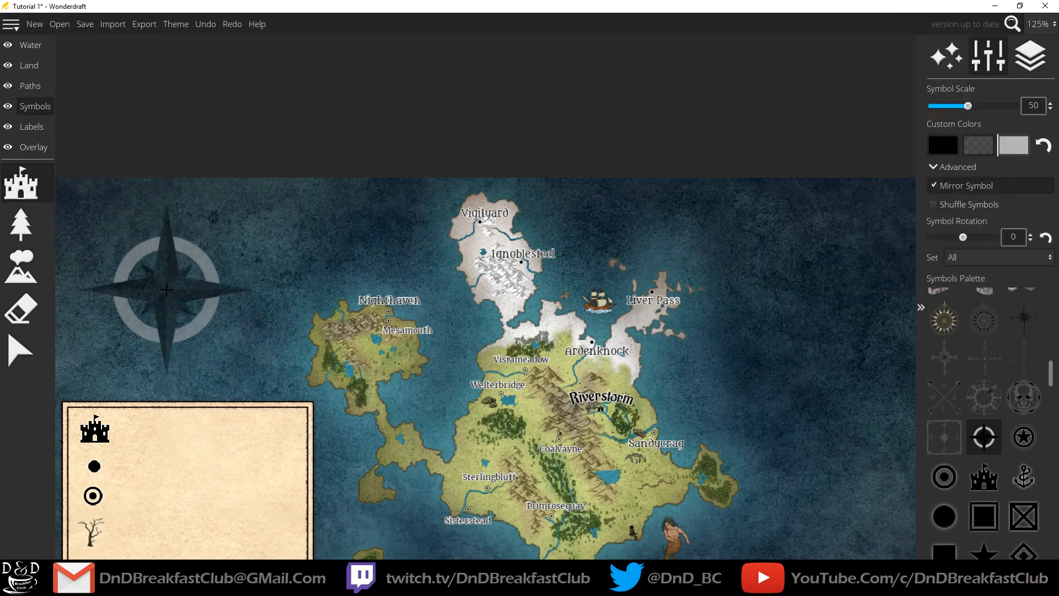
# Step: Try pale pink as the second custom colour and grey as the first, and return the first colour to black
pyautogui.click(970, 151)
pyautogui.moveTo(861, 135); pyautogui.dragTo(822, 51)
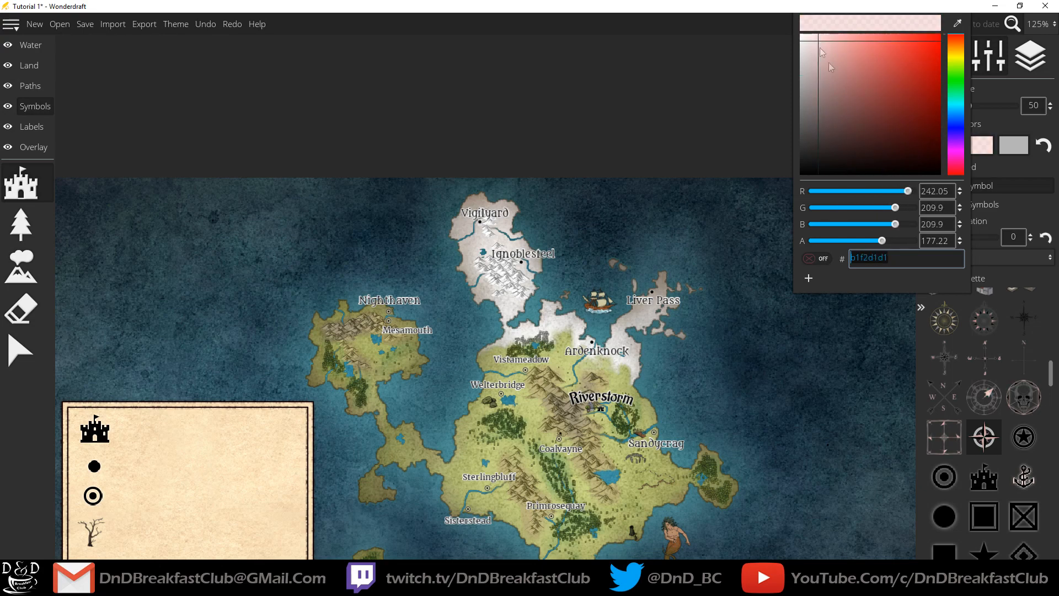
pyautogui.click(977, 153)
pyautogui.click(940, 151)
pyautogui.moveTo(806, 91); pyautogui.dragTo(776, 97)
pyautogui.click(757, 131)
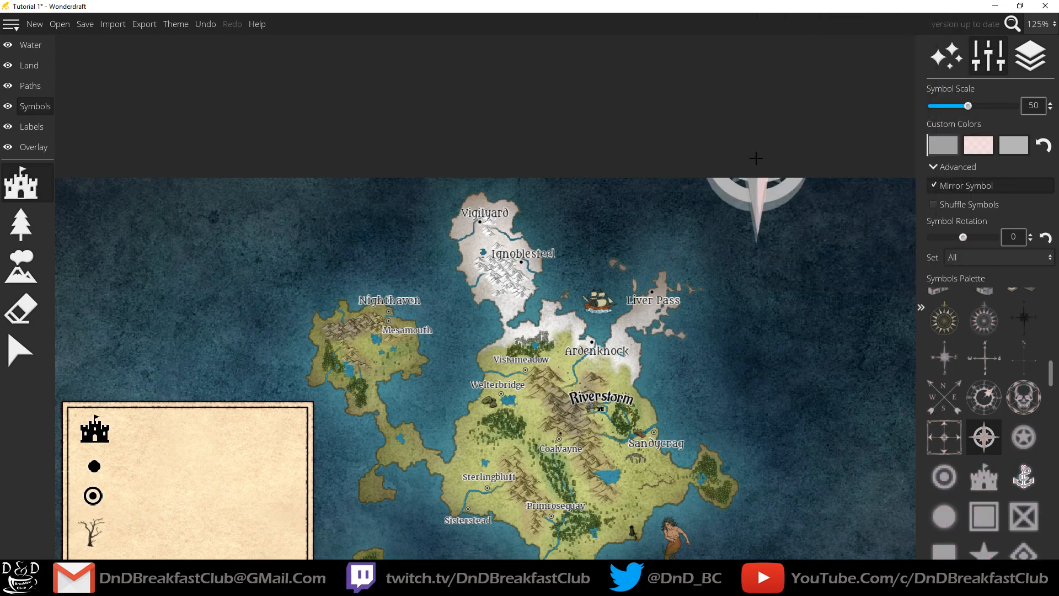
pyautogui.click(941, 150)
pyautogui.moveTo(875, 173); pyautogui.dragTo(850, 220)
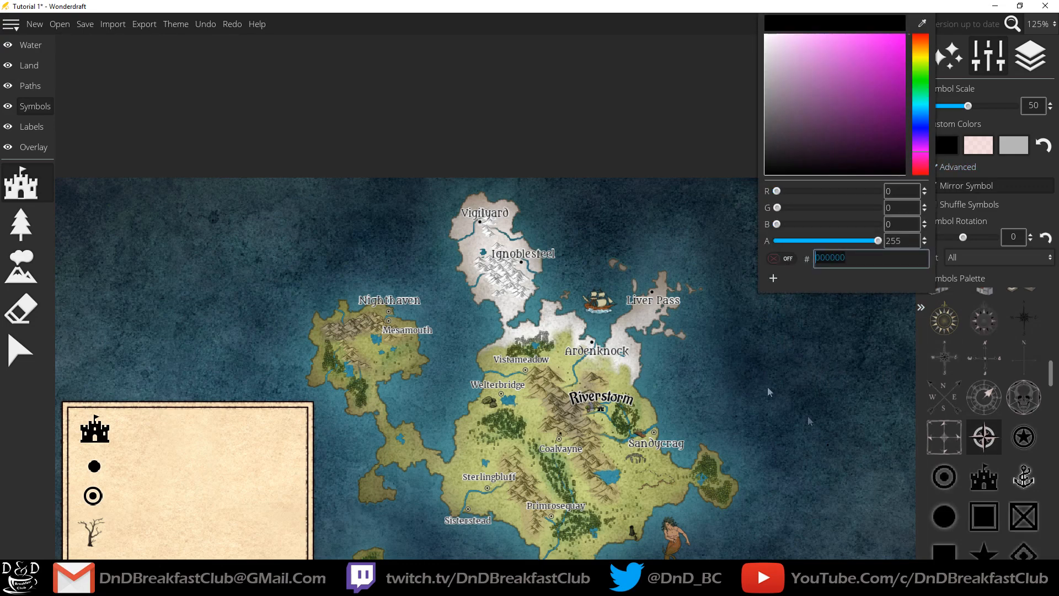
pyautogui.click(176, 241)
pyautogui.hotkey('ctrl', 'z')
# Step: Set the second custom symbol colour to the translucent dark red b1882a2a
pyautogui.click(978, 145)
pyautogui.click(894, 100)
pyautogui.moveTo(896, 103)
pyautogui.mouseDown()
pyautogui.moveTo(882, 166)
pyautogui.moveTo(860, 138)
pyautogui.moveTo(933, 44)
pyautogui.moveTo(906, 88)
pyautogui.moveTo(876, 65)
pyautogui.moveTo(898, 104)
pyautogui.mouseUp()
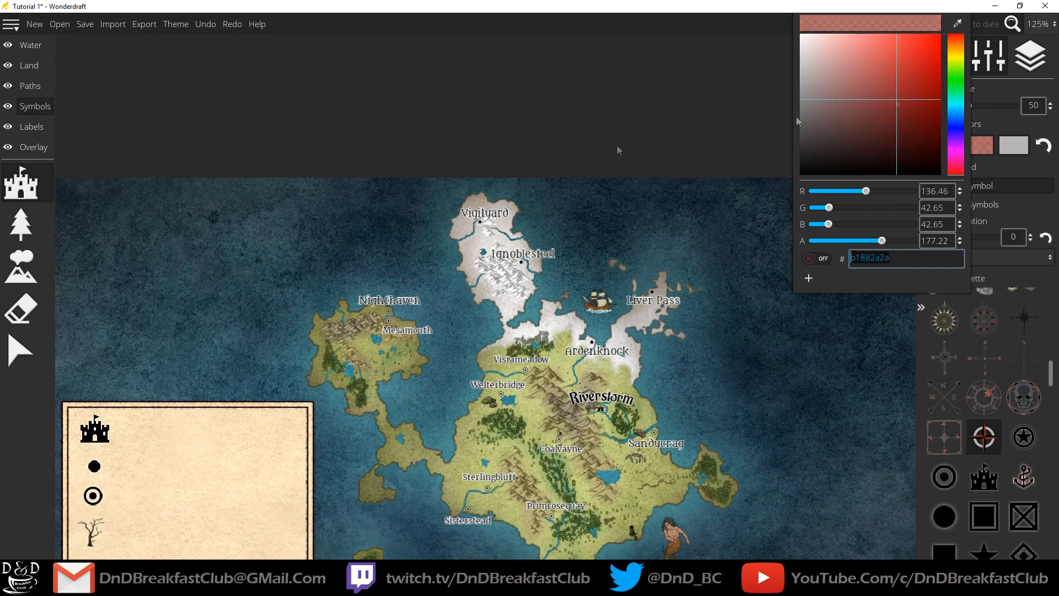
# Step: Place the black, red and grey compass rose at scale 45 in the northwestern sea, centred above the legend box
pyautogui.click(174, 280)
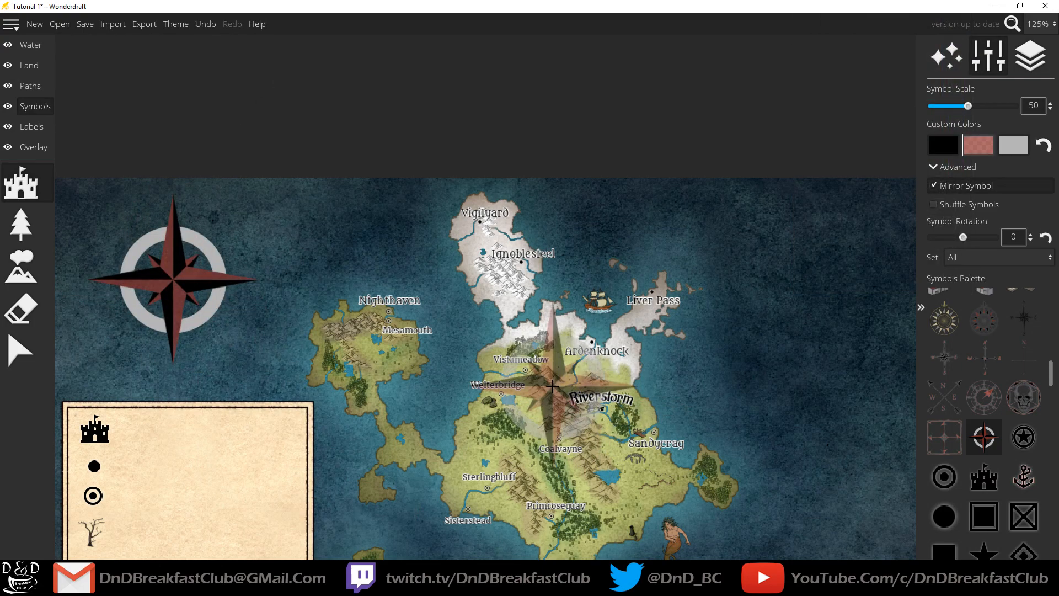
pyautogui.hotkey('ctrl', 'z')
pyautogui.scroll(-1, 172, 292)
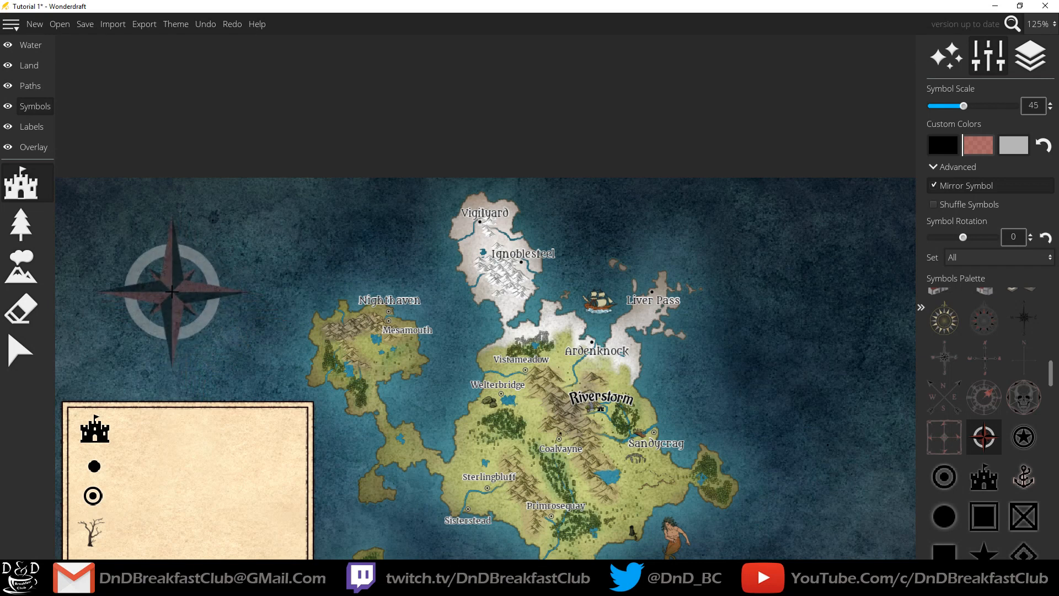
pyautogui.click(172, 295)
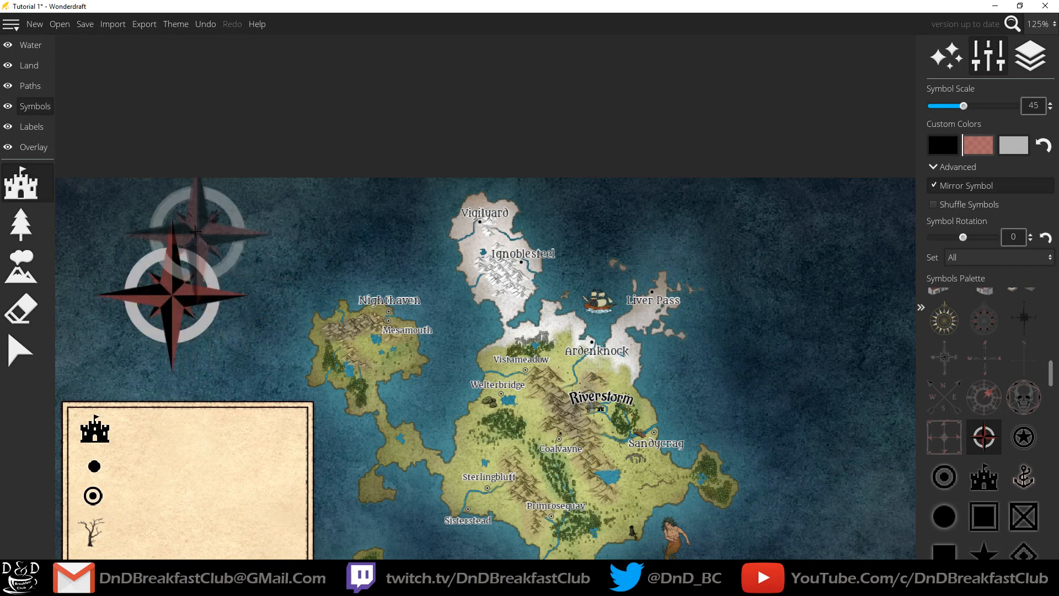
# Step: Add the text labels N, S, E and W around the compass rose at its four cardinal points
pyautogui.click(22, 224)
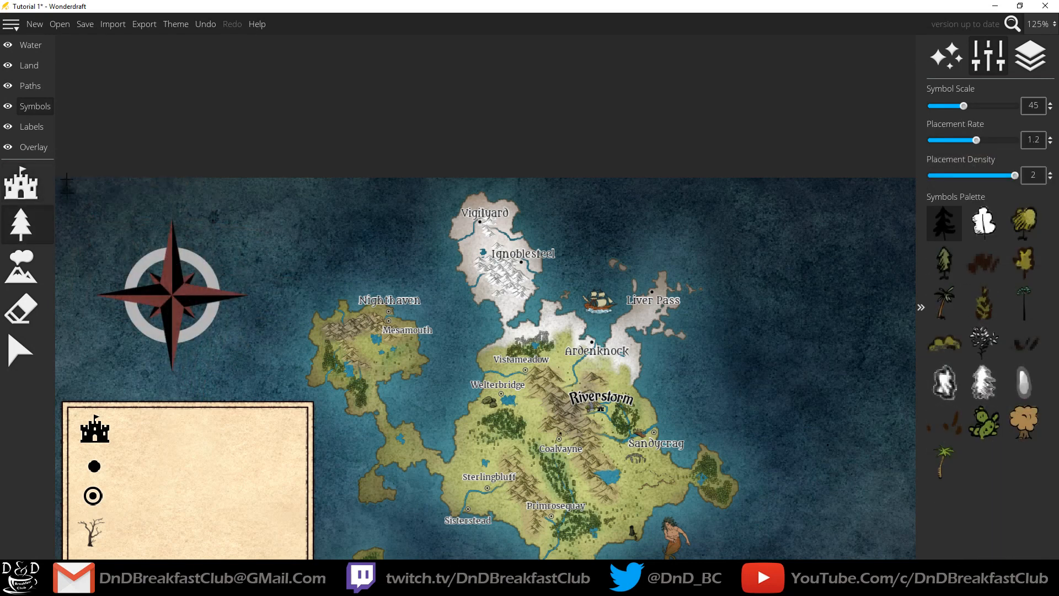
pyautogui.click(32, 128)
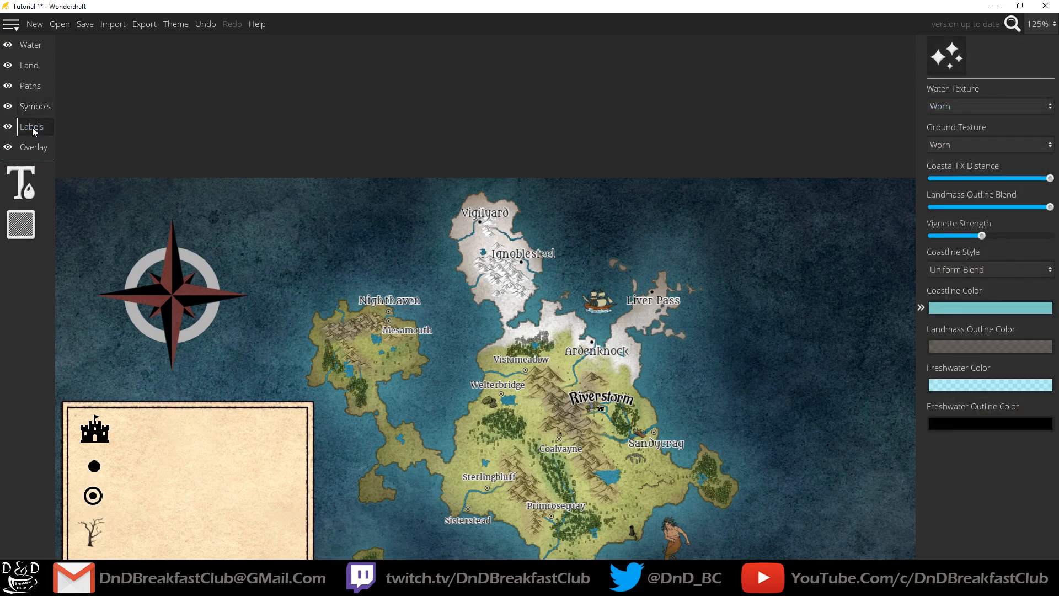
pyautogui.click(29, 191)
pyautogui.click(155, 209)
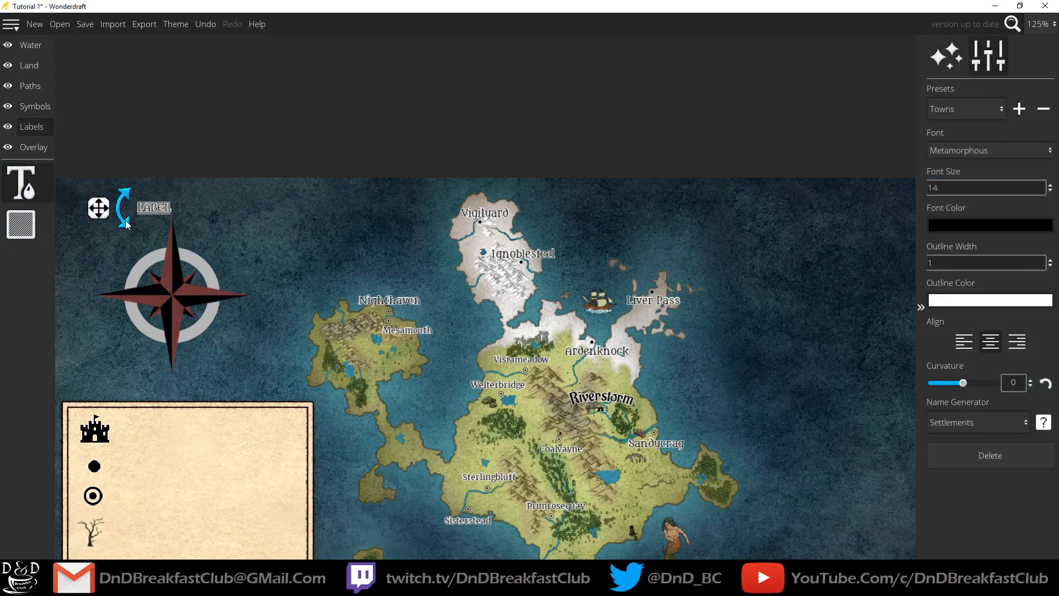
pyautogui.write('N')
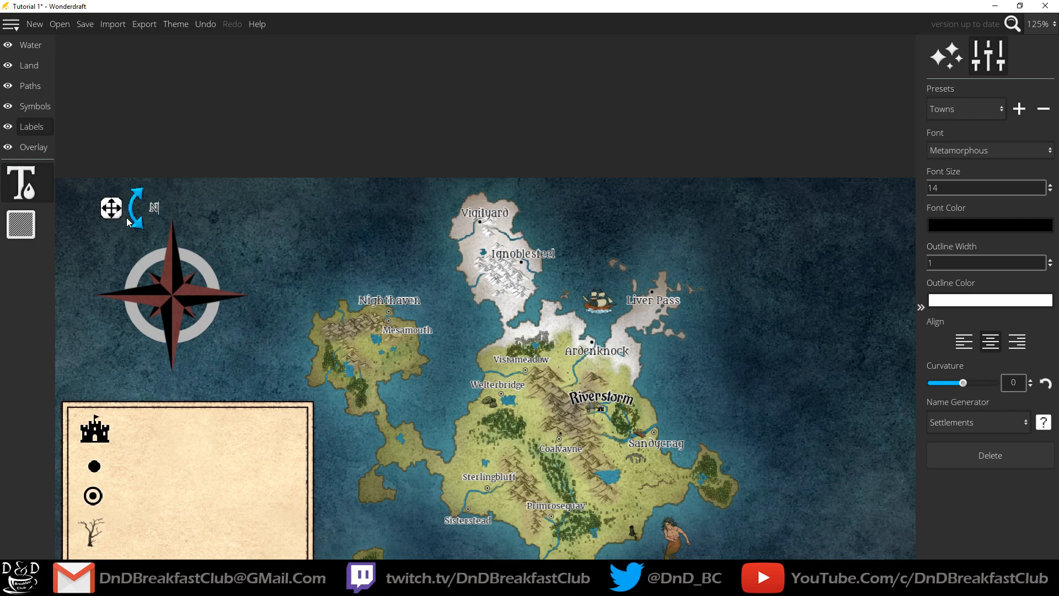
pyautogui.click(148, 396)
pyautogui.write('S')
pyautogui.click(273, 291)
pyautogui.write('E')
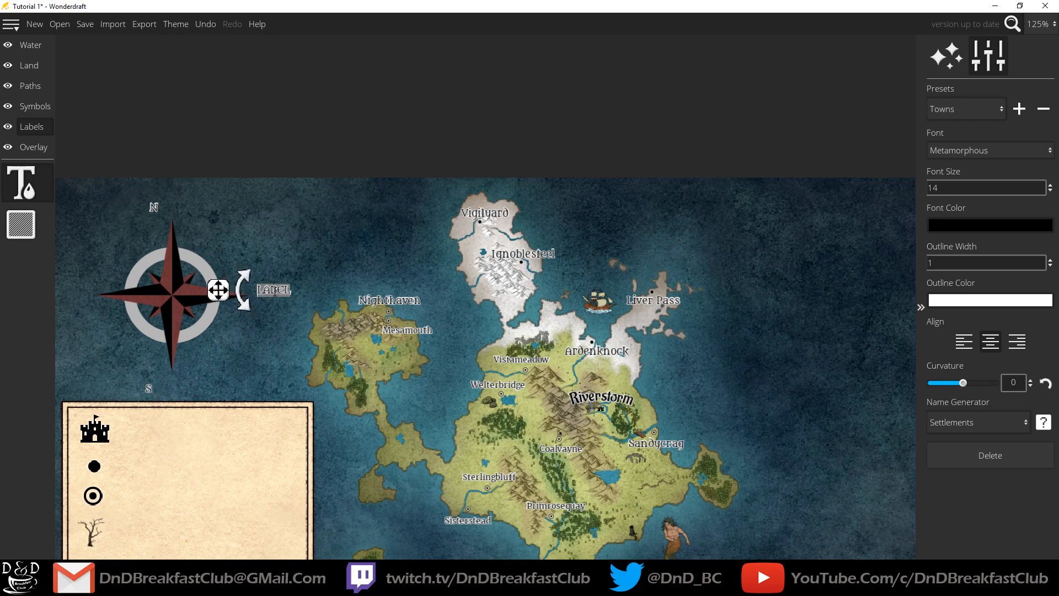
pyautogui.click(69, 296)
pyautogui.write('W')
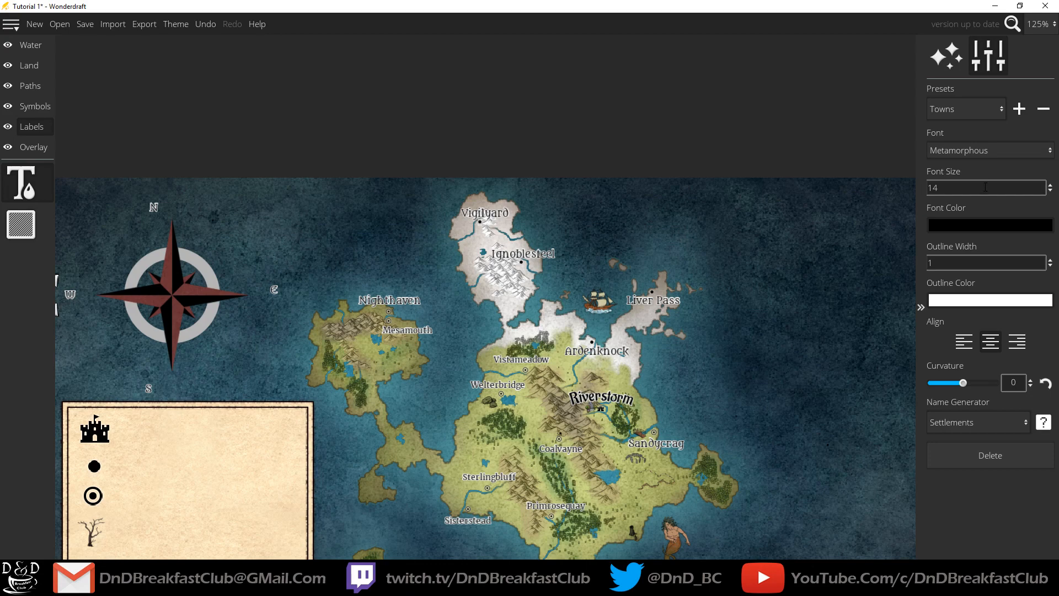
# Step: Set the W, N, E and S compass labels to font size 30 and move the S beneath the compass's south point
pyautogui.write('30')
pyautogui.click(166, 209)
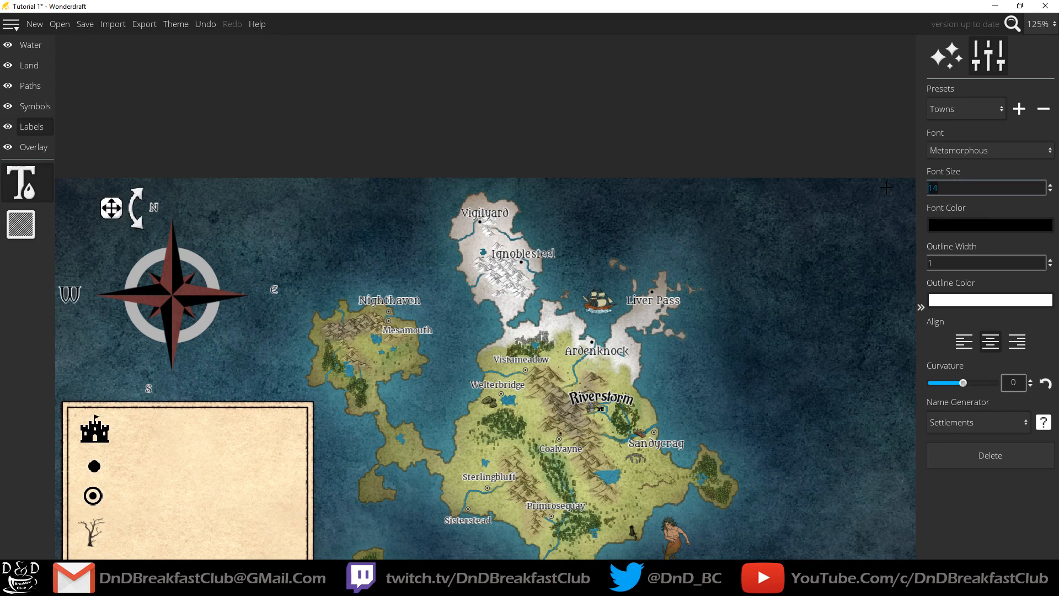
pyautogui.write('30')
pyautogui.click(274, 290)
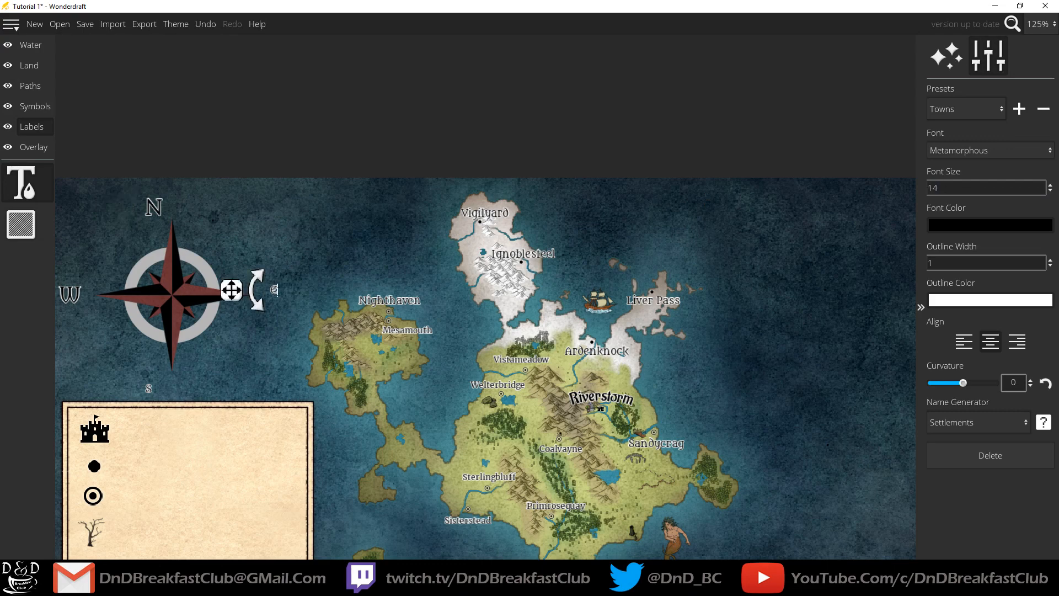
pyautogui.press('Return')
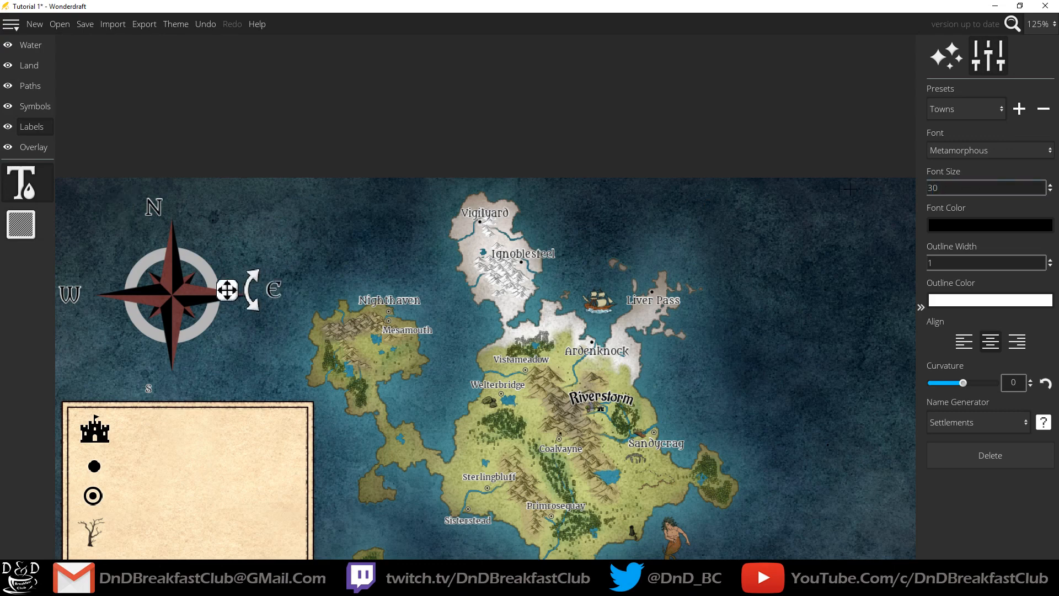
pyautogui.click(148, 388)
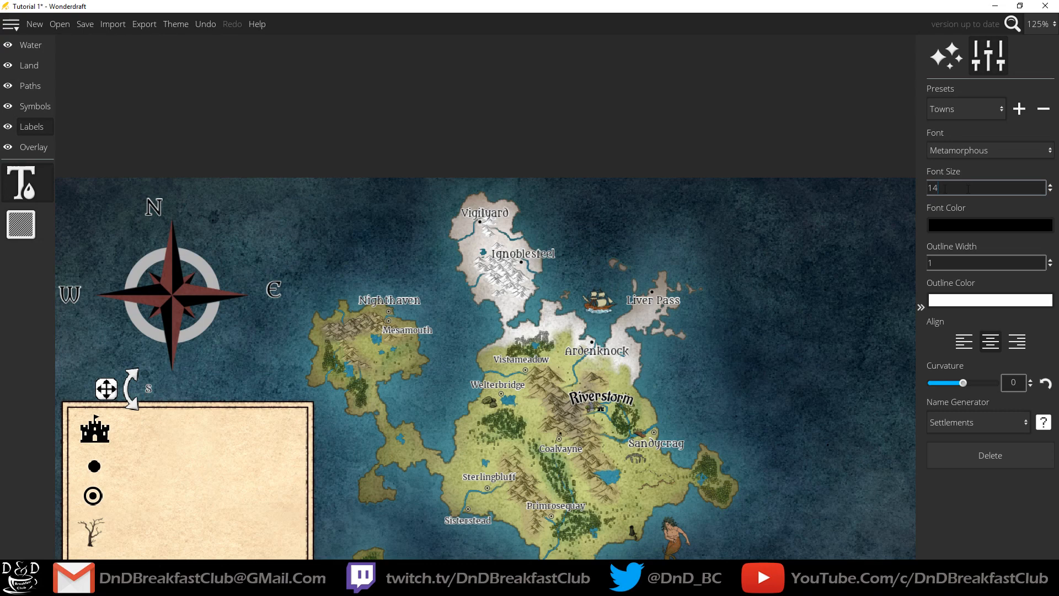
pyautogui.write('30')
pyautogui.press('Return')
pyautogui.moveTo(103, 389); pyautogui.dragTo(123, 391)
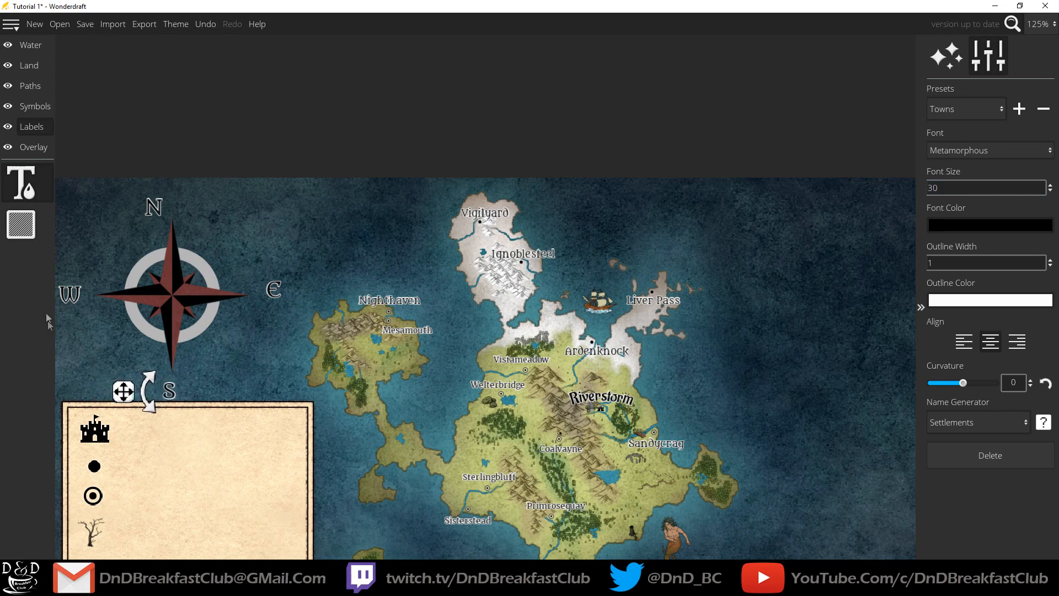
# Step: Replace the W label with a new W and try to move it into line with the compass's west point
pyautogui.click(67, 294)
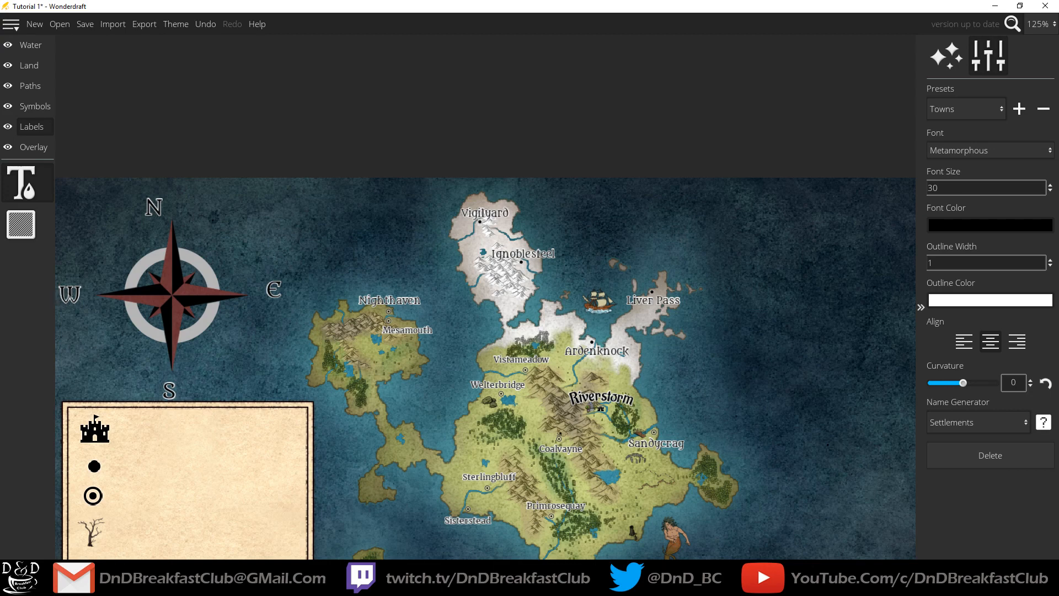
pyautogui.click(990, 455)
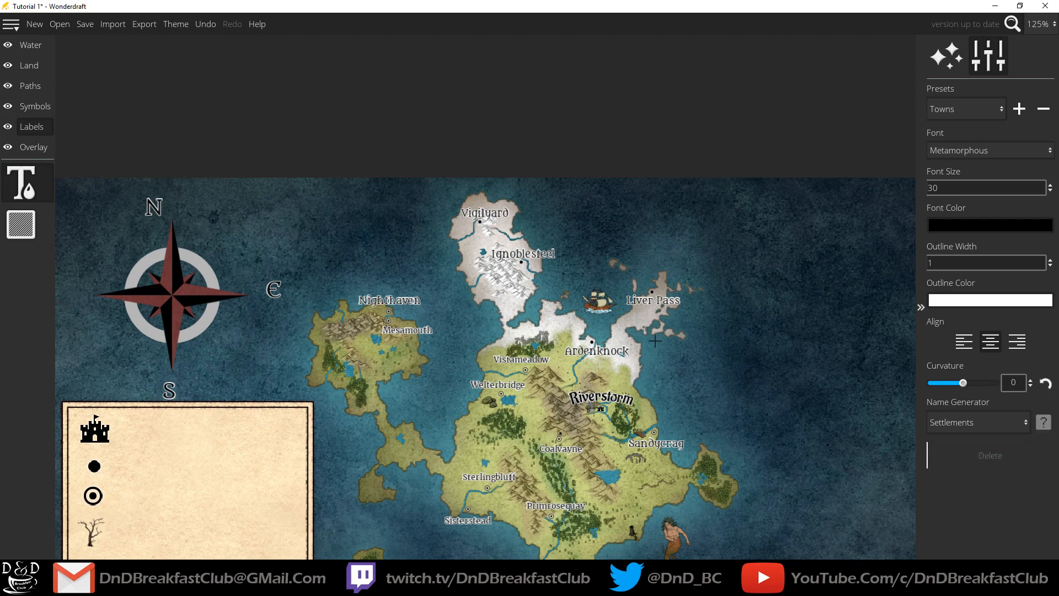
pyautogui.click(79, 277)
pyautogui.write('W')
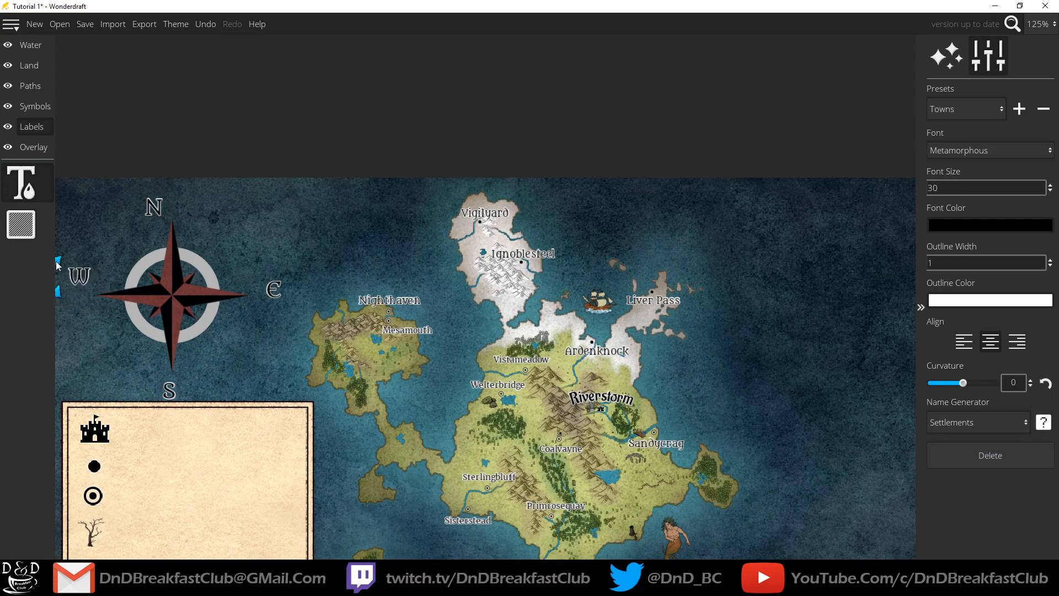
pyautogui.click(951, 459)
pyautogui.click(329, 244)
pyautogui.write('W')
pyautogui.moveTo(278, 252); pyautogui.dragTo(52, 301)
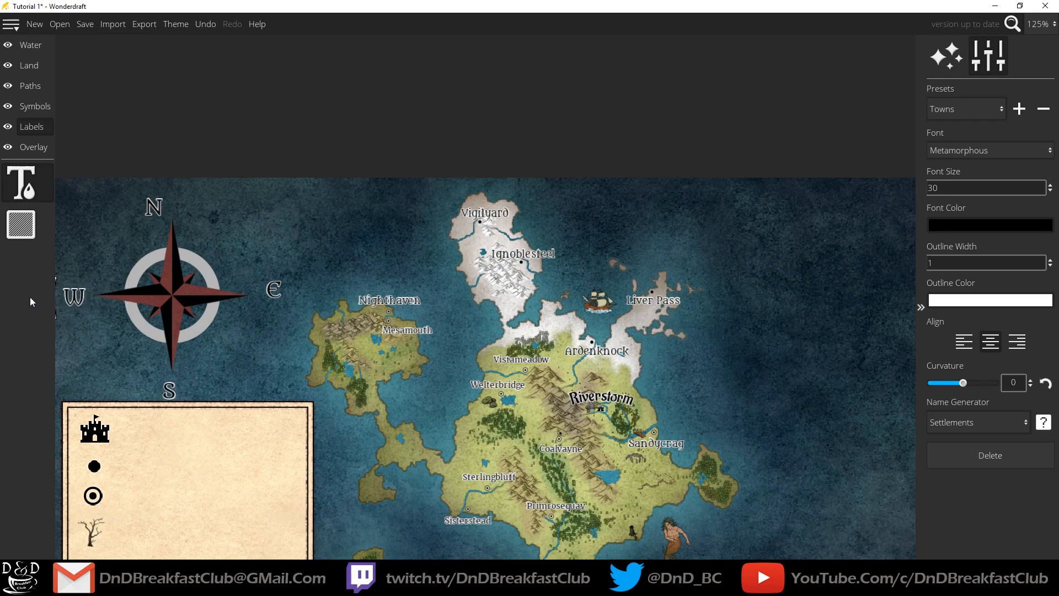
pyautogui.moveTo(32, 297); pyautogui.dragTo(67, 290)
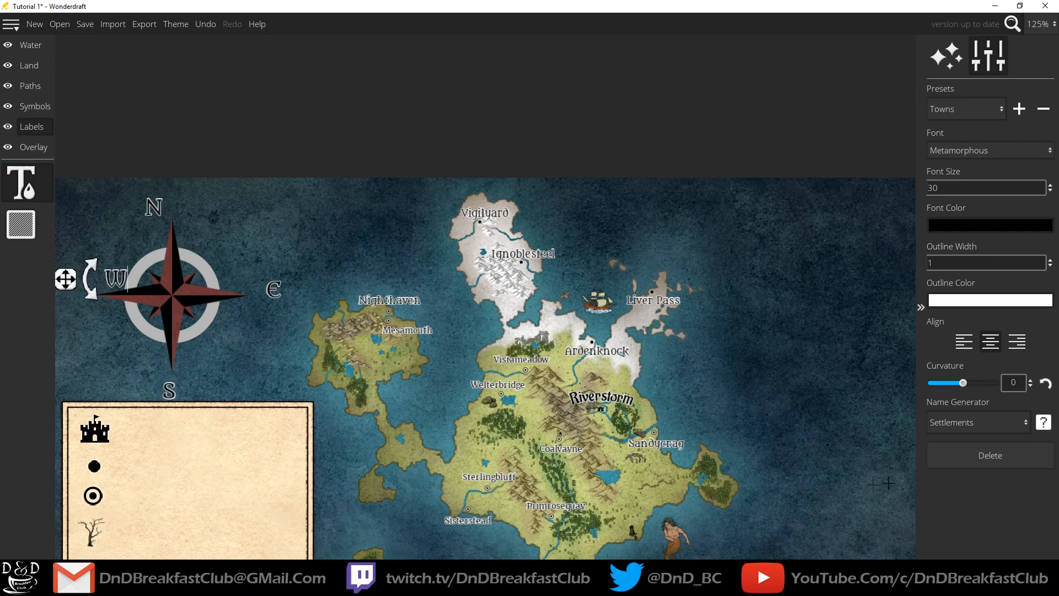
# Step: Delete the misplaced W label and add a new W just west of the compass, level with its west point
pyautogui.click(938, 457)
pyautogui.click(62, 297)
pyautogui.write('W')
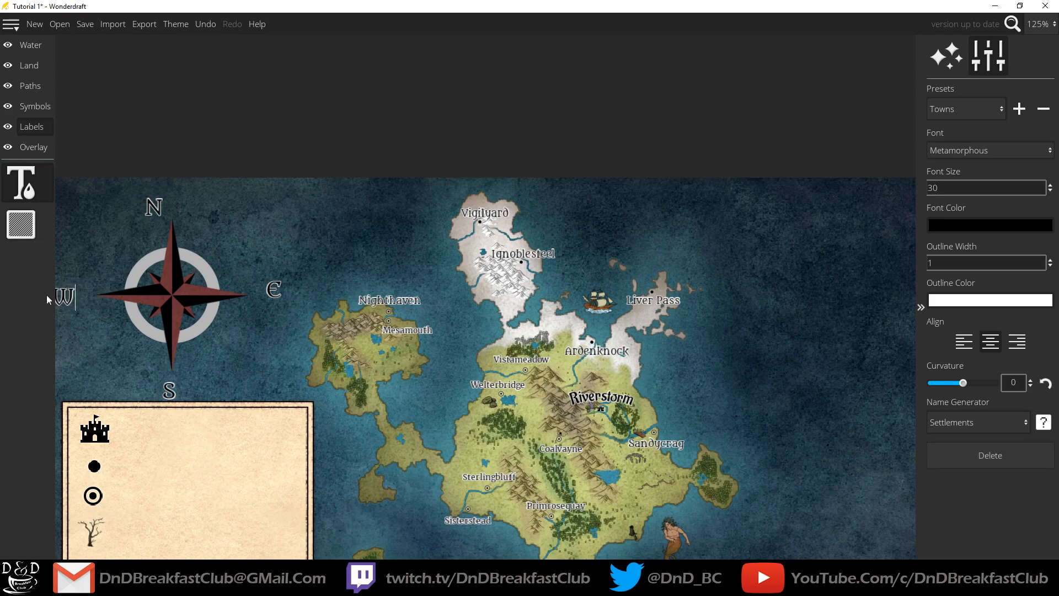
pyautogui.click(938, 455)
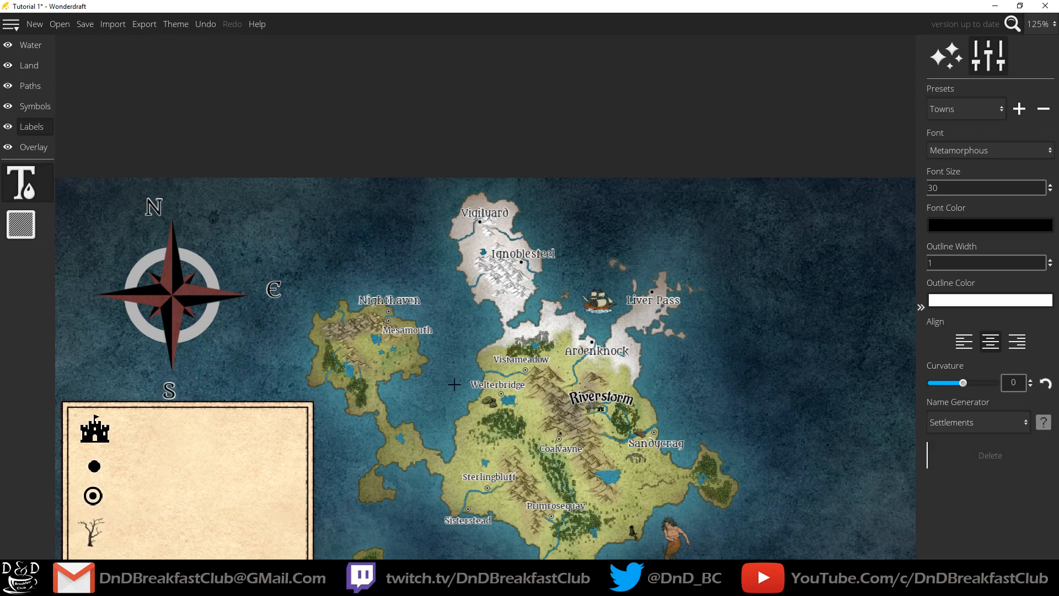
pyautogui.click(76, 298)
pyautogui.write('W')
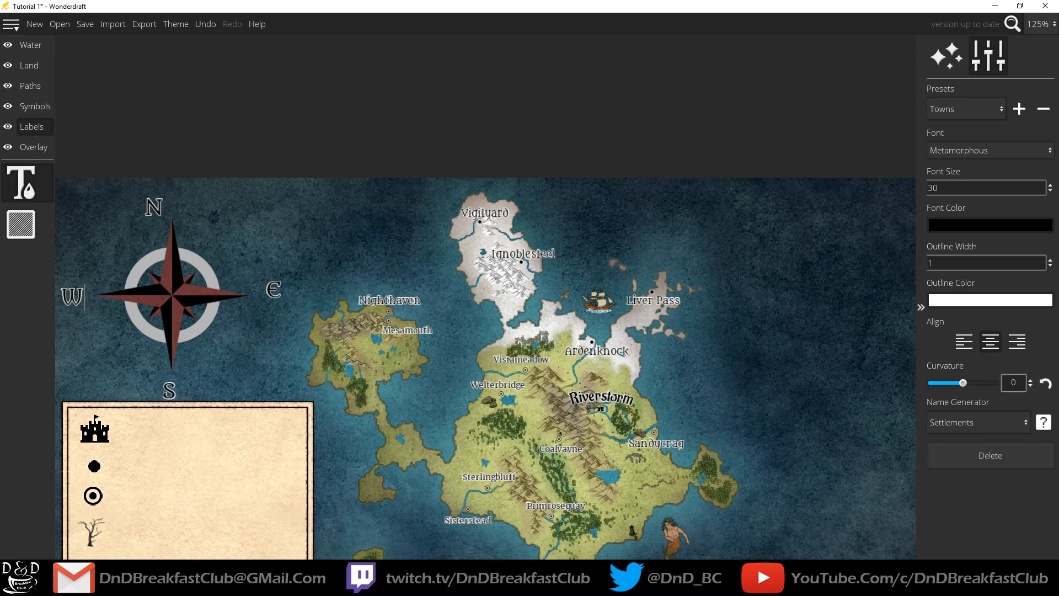
# Step: Move the N, E and S labels into line with the compass rose's north, east and south points
pyautogui.click(164, 204)
pyautogui.moveTo(107, 209); pyautogui.dragTo(125, 203)
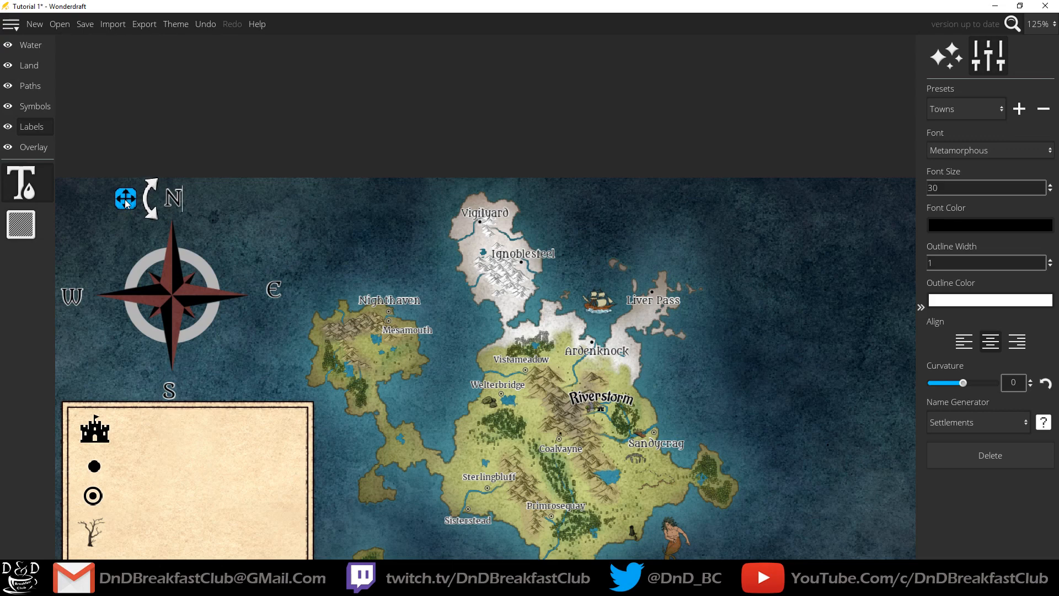
pyautogui.click(272, 290)
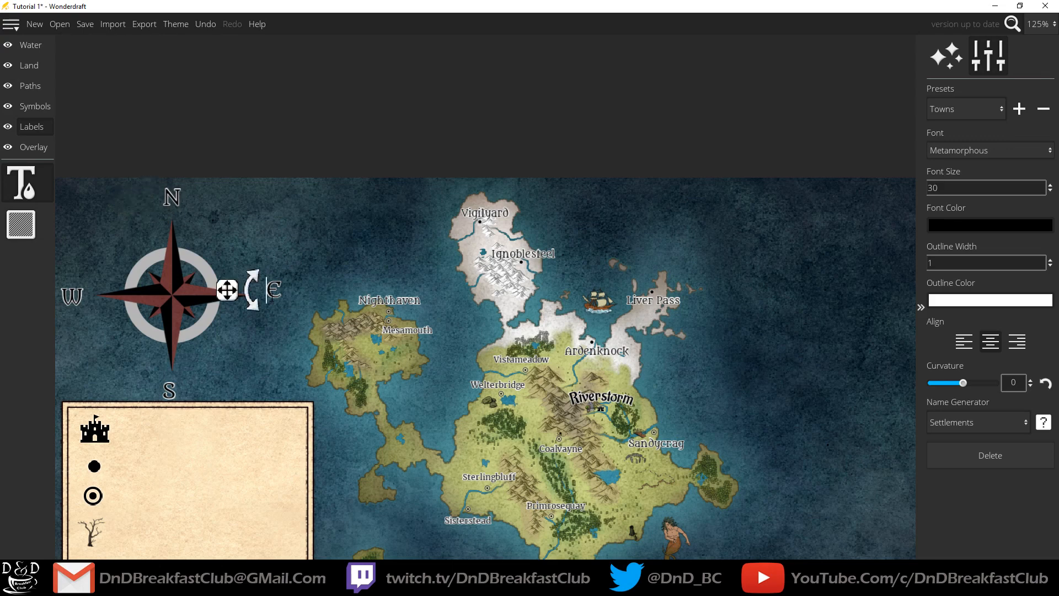
pyautogui.moveTo(227, 293); pyautogui.dragTo(225, 296)
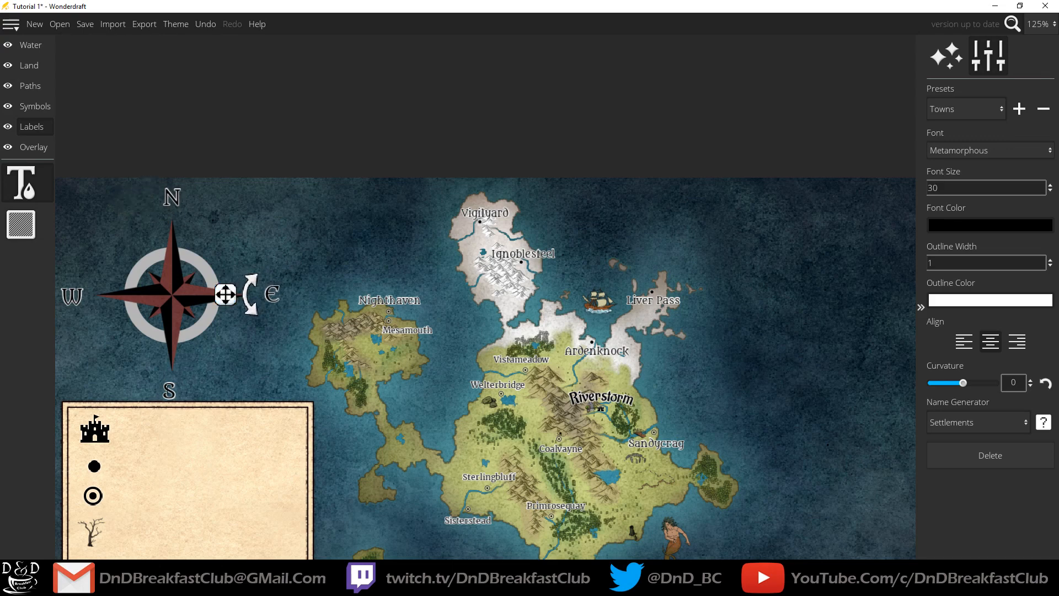
pyautogui.click(169, 390)
pyautogui.moveTo(130, 390); pyautogui.dragTo(132, 392)
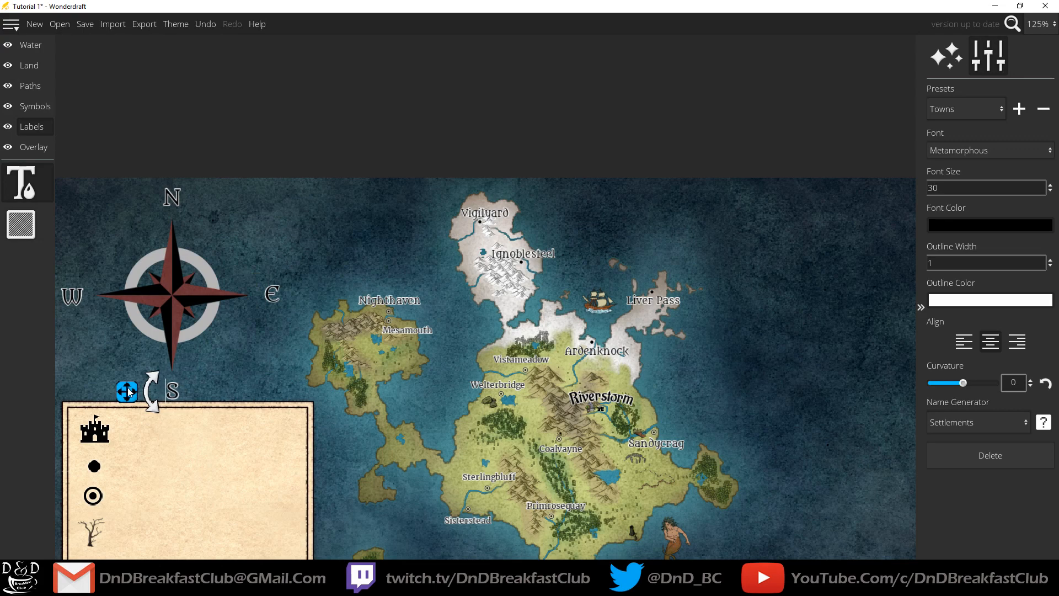
pyautogui.click(246, 362)
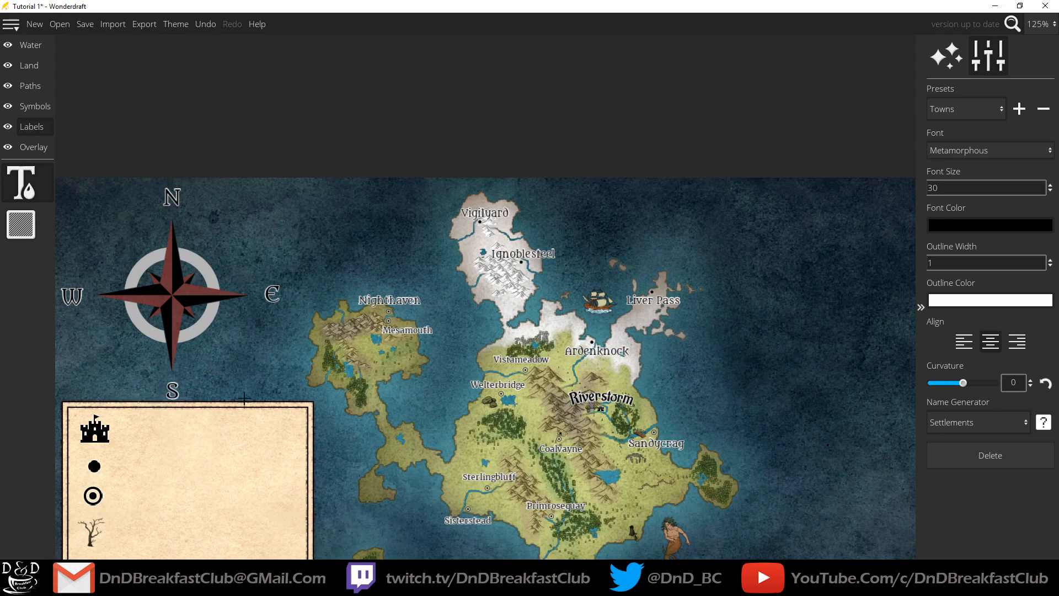
# Step: Switch to path drawing, choose the dotted line style and set the path width to 2
pyautogui.scroll(-6, 245, 387)
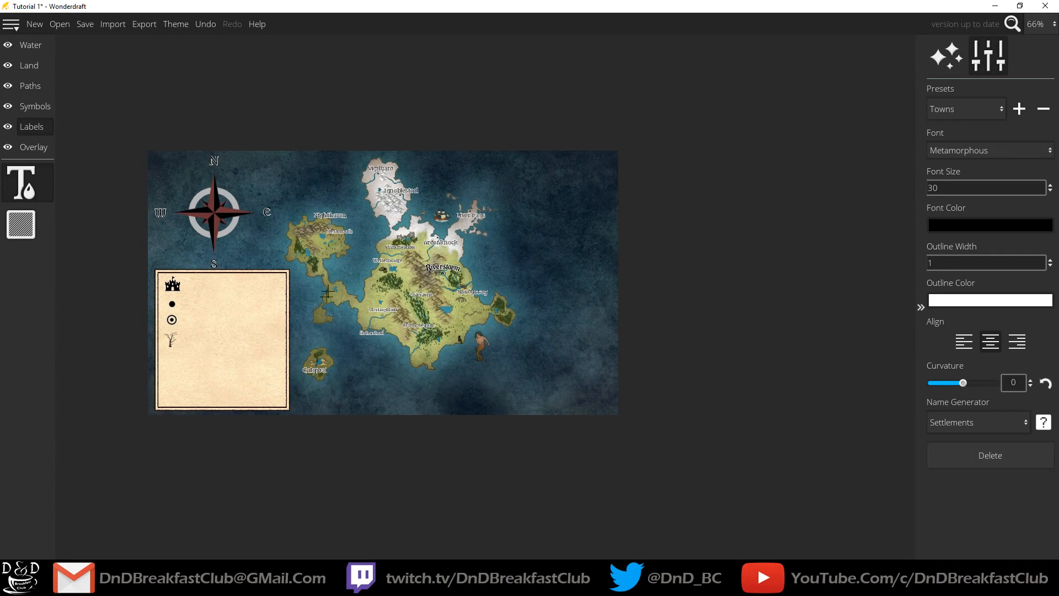
pyautogui.scroll(6, 159, 371)
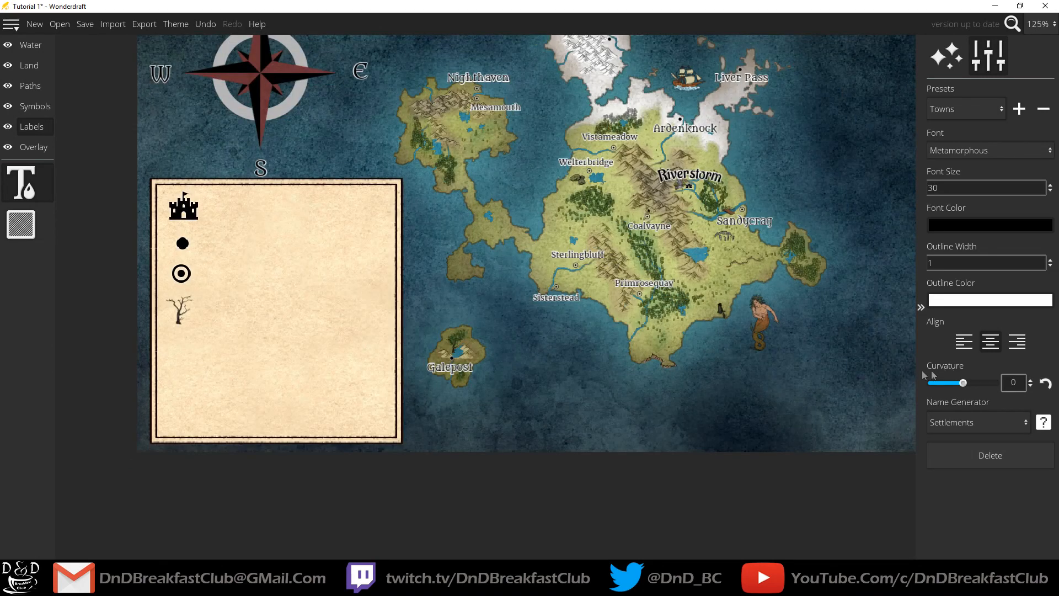
pyautogui.click(37, 86)
pyautogui.press('p')
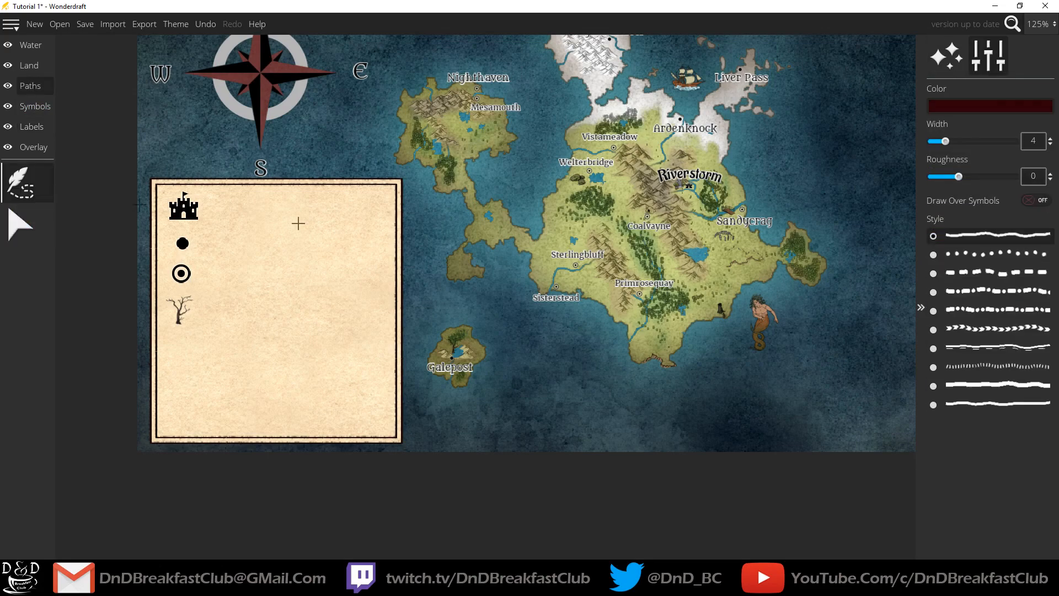
pyautogui.scroll(5, 666, 192)
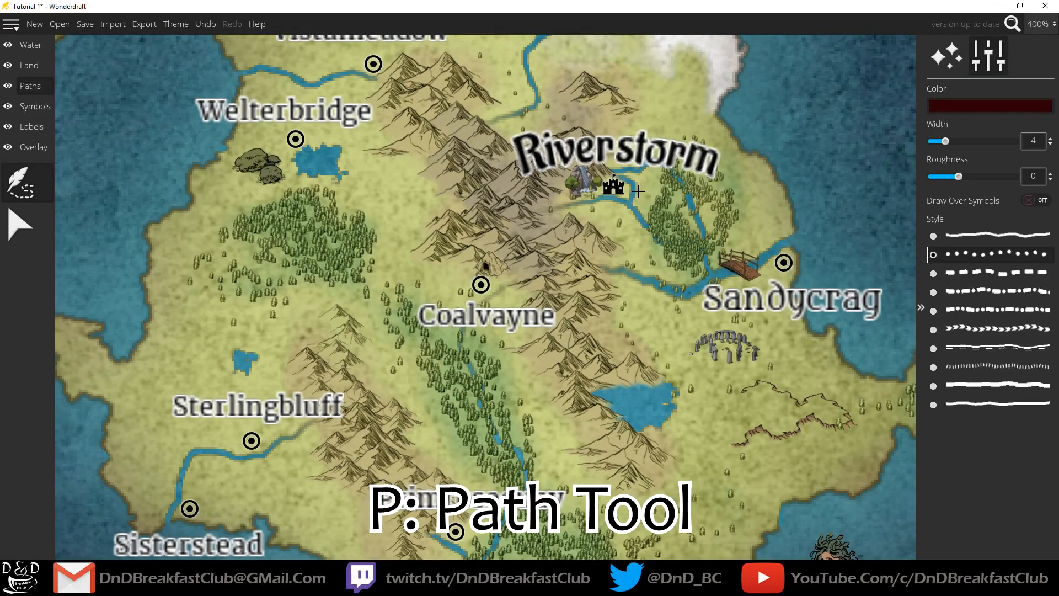
pyautogui.scroll(3, 639, 192)
pyautogui.keyDown('shift'); pyautogui.scroll(3, 638, 192); pyautogui.keyUp('shift')
pyautogui.click(832, 187)
pyautogui.keyDown('shift'); pyautogui.scroll(-3, 877, 253); pyautogui.keyUp('shift')
pyautogui.hotkey('ctrl', 'z')
# Step: Set the path colour to a dark grey
pyautogui.click(959, 107)
pyautogui.moveTo(813, 133); pyautogui.dragTo(748, 211)
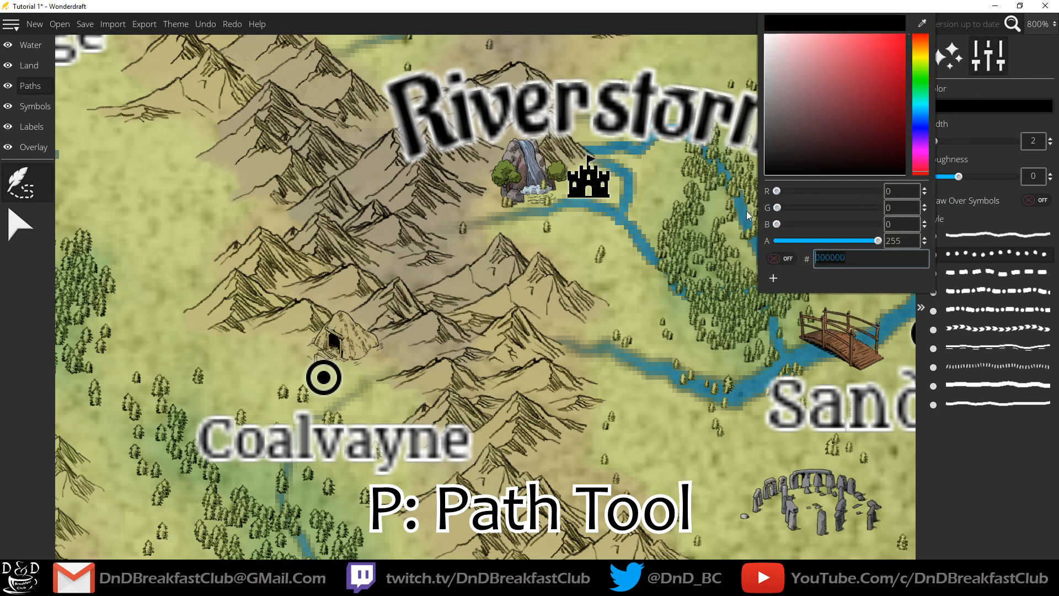
pyautogui.moveTo(788, 150); pyautogui.dragTo(761, 123)
# Step: Draw a dotted path from the Riverstorm castle through the forest to the bridge, and continue it from the bridge to the Sandycrag marker
pyautogui.moveTo(588, 217)
pyautogui.mouseDown()
pyautogui.moveTo(592, 247)
pyautogui.moveTo(625, 287)
pyautogui.moveTo(715, 337)
pyautogui.mouseUp()
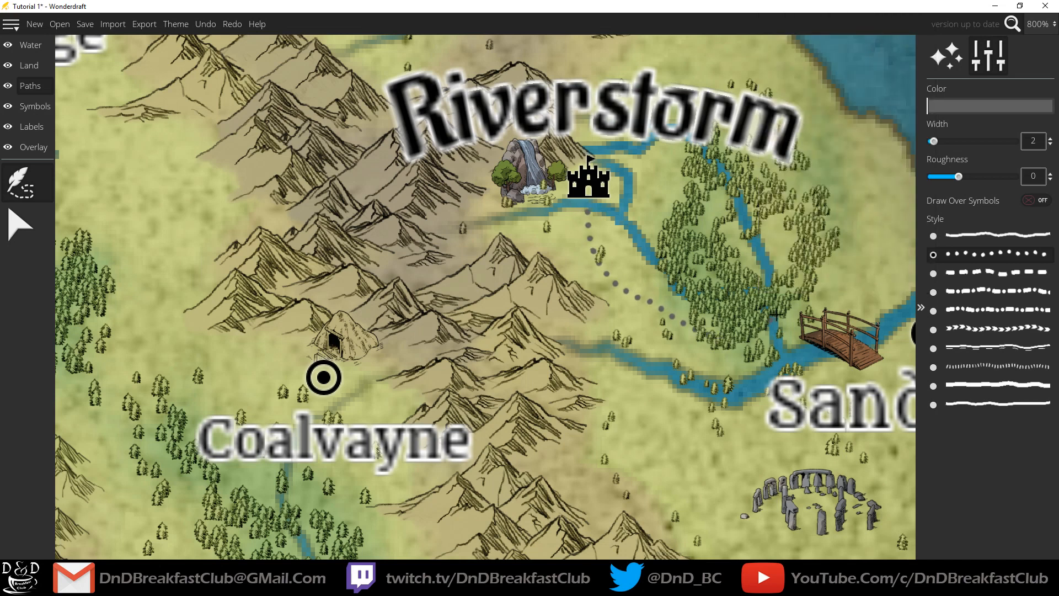
pyautogui.moveTo(794, 316); pyautogui.dragTo(805, 326)
pyautogui.moveTo(823, 372); pyautogui.dragTo(645, 243)
pyautogui.moveTo(708, 233)
pyautogui.mouseDown()
pyautogui.moveTo(740, 225)
pyautogui.moveTo(727, 224)
pyautogui.moveTo(731, 216)
pyautogui.moveTo(737, 227)
pyautogui.moveTo(735, 218)
pyautogui.mouseUp()
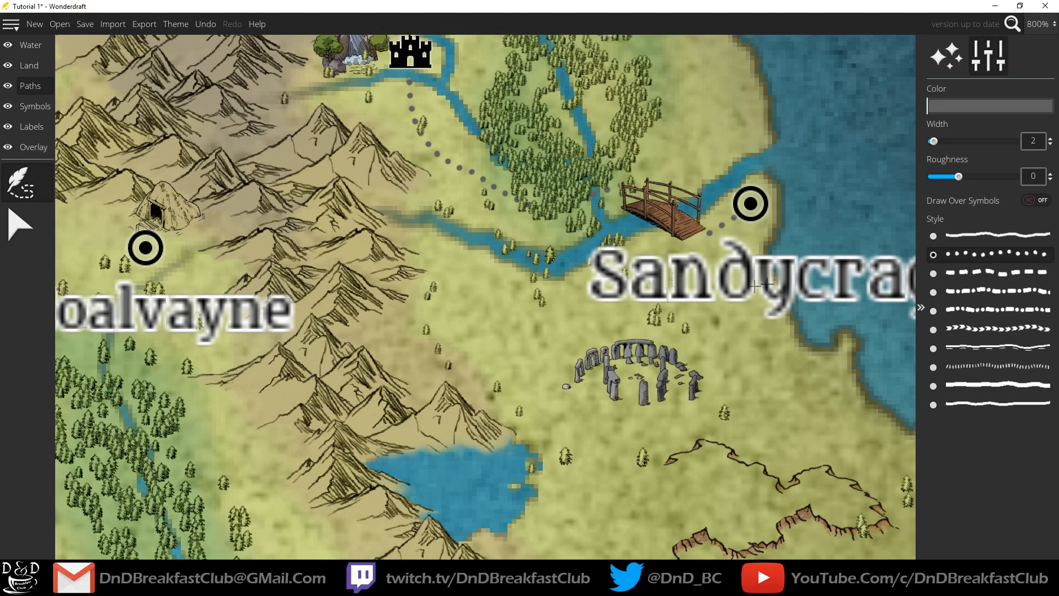
pyautogui.hotkey('ctrl', 'z')
pyautogui.moveTo(709, 239)
pyautogui.mouseDown()
pyautogui.moveTo(717, 230)
pyautogui.moveTo(736, 238)
pyautogui.moveTo(739, 216)
pyautogui.mouseUp()
# Step: Draw a dotted path between the Sisterstead and Sterlingbluff markers, along the inland side of the river
pyautogui.moveTo(622, 299); pyautogui.dragTo(439, 41)
pyautogui.moveTo(612, 151); pyautogui.dragTo(395, 149)
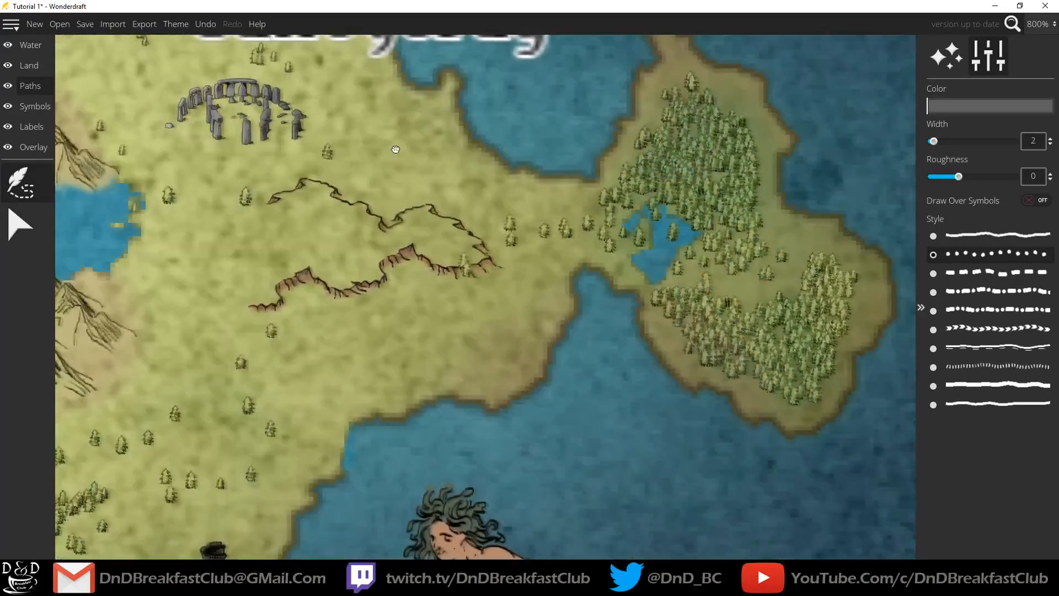
pyautogui.scroll(-5, 457, 213)
pyautogui.moveTo(390, 324); pyautogui.dragTo(691, 244)
pyautogui.moveTo(487, 167); pyautogui.dragTo(634, 156)
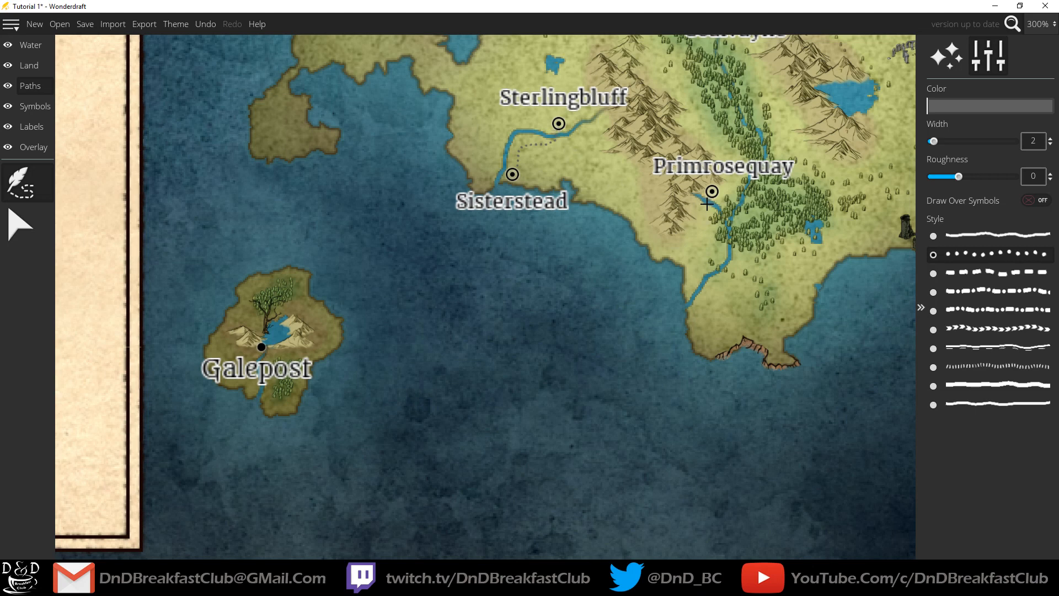
# Step: Draw a dotted path from the Primrosequay marker to Sterlingbluff, undoing and redrawing the first attempt
pyautogui.moveTo(707, 215)
pyautogui.mouseDown()
pyautogui.moveTo(694, 246)
pyautogui.moveTo(651, 239)
pyautogui.moveTo(633, 176)
pyautogui.moveTo(582, 142)
pyautogui.mouseUp()
pyautogui.hotkey('ctrl', 'z')
pyautogui.moveTo(700, 220)
pyautogui.mouseDown()
pyautogui.moveTo(691, 239)
pyautogui.moveTo(656, 241)
pyautogui.moveTo(636, 199)
pyautogui.moveTo(568, 134)
pyautogui.mouseUp()
# Step: Try to draw a dotted path between Nighthaven and Mesamouth on the western landmass
pyautogui.moveTo(439, 111); pyautogui.dragTo(657, 386)
pyautogui.moveTo(525, 138); pyautogui.dragTo(605, 391)
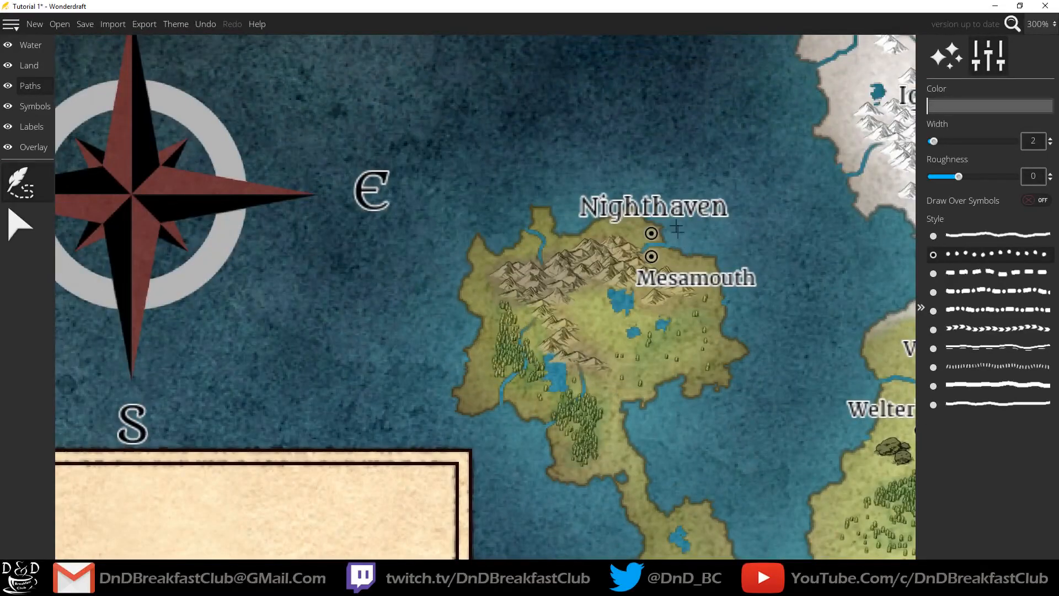
pyautogui.scroll(5, 592, 259)
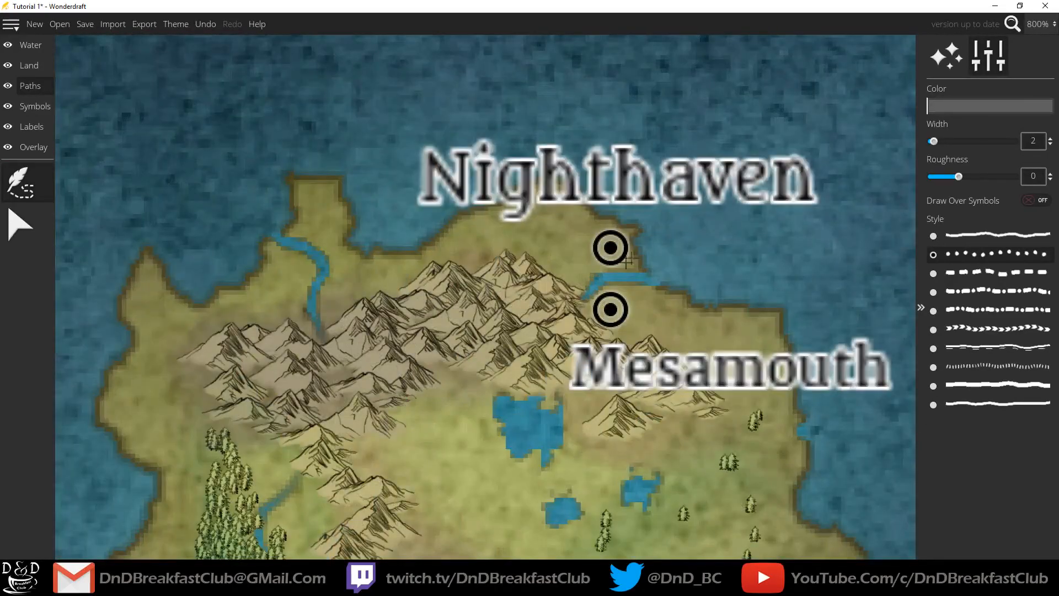
pyautogui.click(577, 281)
pyautogui.moveTo(634, 347); pyautogui.dragTo(503, 224)
pyautogui.hotkey('ctrl', 'z')
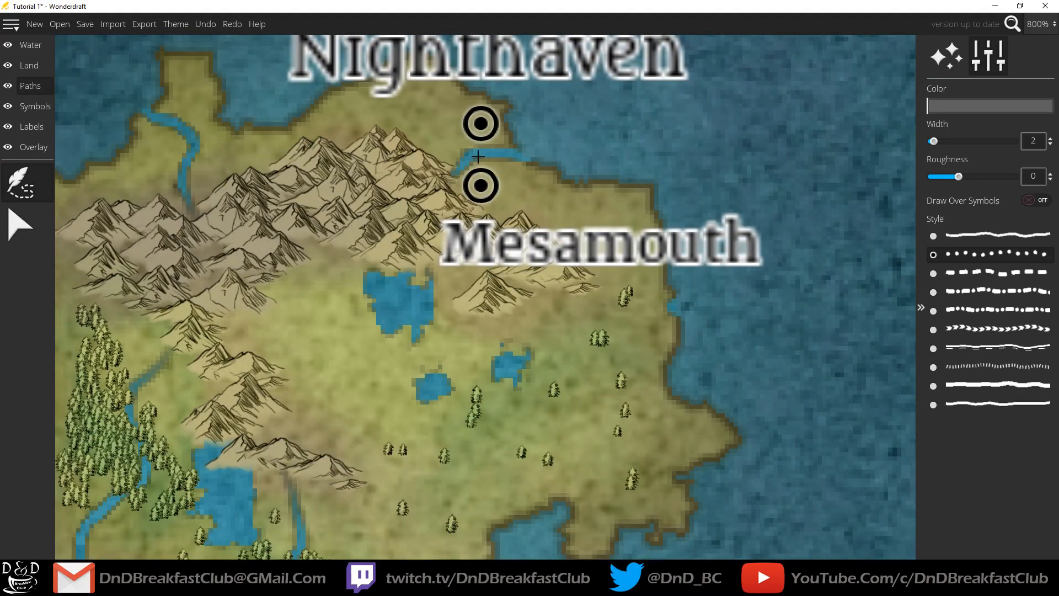
# Step: Try to draw a dotted path from Liver Pass south to Ardenknock in separate sections
pyautogui.moveTo(688, 290); pyautogui.dragTo(188, 285)
pyautogui.scroll(-5, 676, 332)
pyautogui.moveTo(752, 336); pyautogui.dragTo(407, 218)
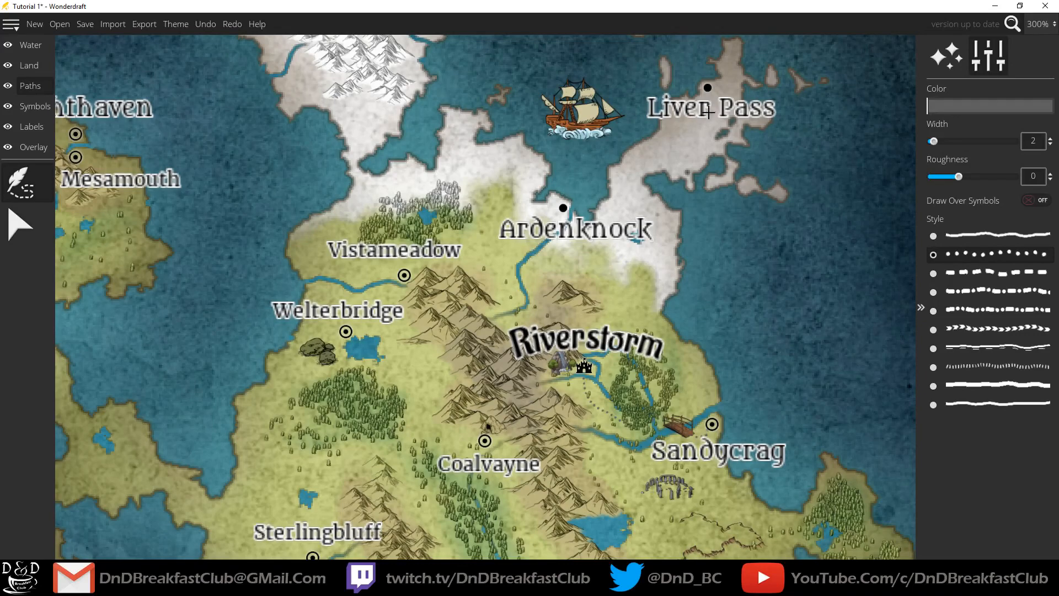
pyautogui.moveTo(664, 143); pyautogui.dragTo(636, 160)
pyautogui.moveTo(556, 218)
pyautogui.mouseDown()
pyautogui.moveTo(487, 221)
pyautogui.moveTo(528, 212)
pyautogui.mouseUp()
pyautogui.hotkey('ctrl', 'z')
pyautogui.scroll(5, 556, 222)
pyautogui.moveTo(601, 148); pyautogui.dragTo(618, 127)
pyautogui.hotkey('ctrl', 'z')
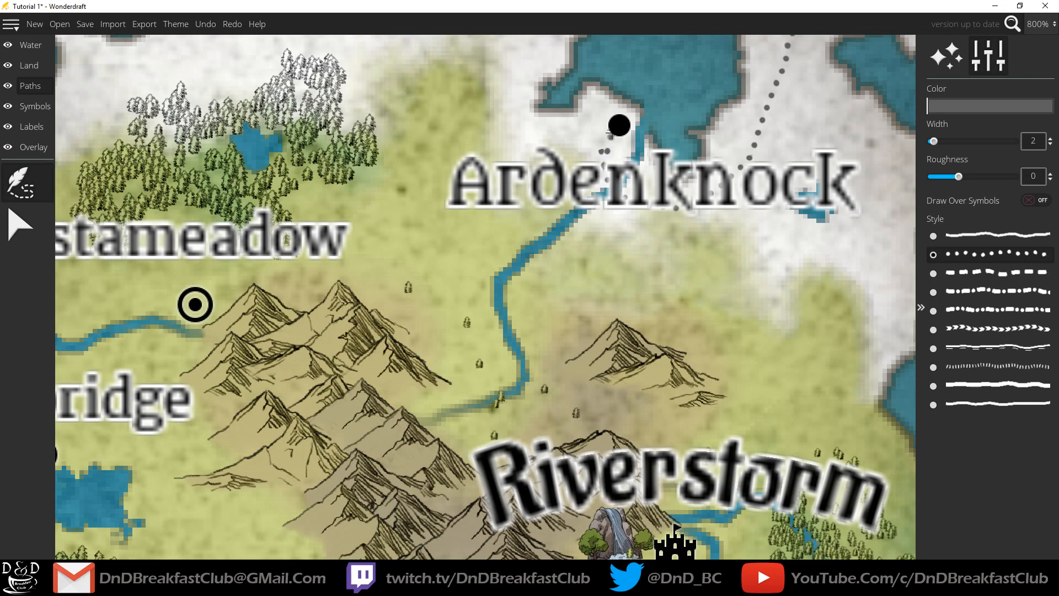
pyautogui.hotkey('ctrl', 'z')
# Step: Draw one continuous dotted path from Liver Pass around the bay to the Ardenknock marker, replacing the first attempt
pyautogui.moveTo(600, 157)
pyautogui.mouseDown()
pyautogui.moveTo(599, 182)
pyautogui.moveTo(621, 213)
pyautogui.moveTo(704, 217)
pyautogui.moveTo(752, 162)
pyautogui.moveTo(793, 75)
pyautogui.moveTo(659, 282)
pyautogui.moveTo(650, 254)
pyautogui.moveTo(661, 237)
pyautogui.moveTo(678, 219)
pyautogui.moveTo(774, 183)
pyautogui.moveTo(795, 159)
pyautogui.moveTo(800, 119)
pyautogui.moveTo(658, 227)
pyautogui.moveTo(727, 158)
pyautogui.mouseUp()
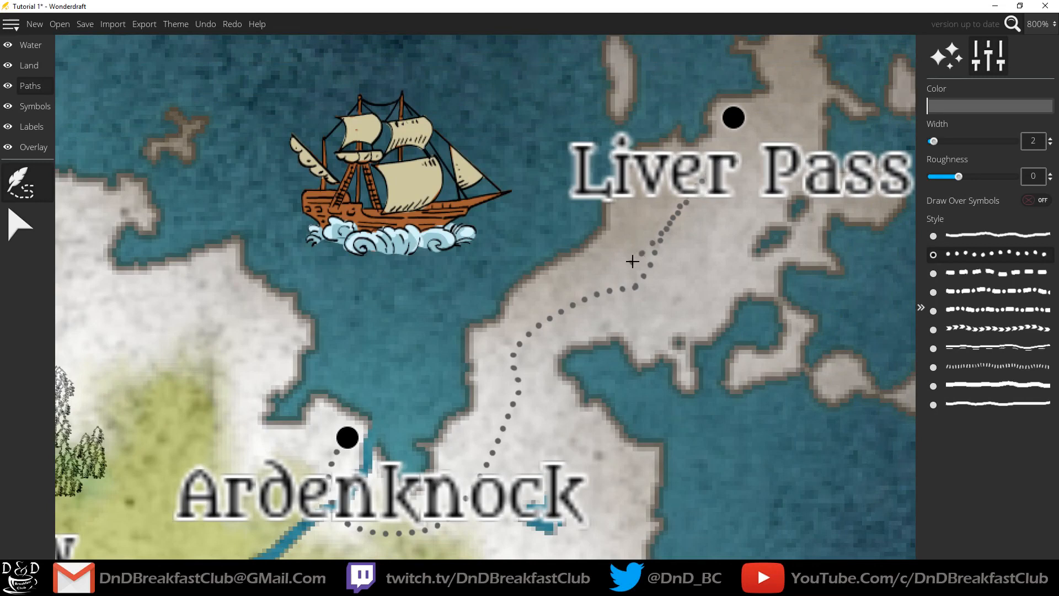
pyautogui.hotkey('ctrl', 'z')
pyautogui.moveTo(730, 133)
pyautogui.mouseDown()
pyautogui.moveTo(699, 180)
pyautogui.moveTo(635, 212)
pyautogui.moveTo(616, 260)
pyautogui.moveTo(534, 320)
pyautogui.moveTo(511, 363)
pyautogui.moveTo(502, 446)
pyautogui.moveTo(477, 499)
pyautogui.moveTo(422, 525)
pyautogui.moveTo(352, 526)
pyautogui.moveTo(309, 490)
pyautogui.moveTo(307, 462)
pyautogui.moveTo(342, 440)
pyautogui.mouseUp()
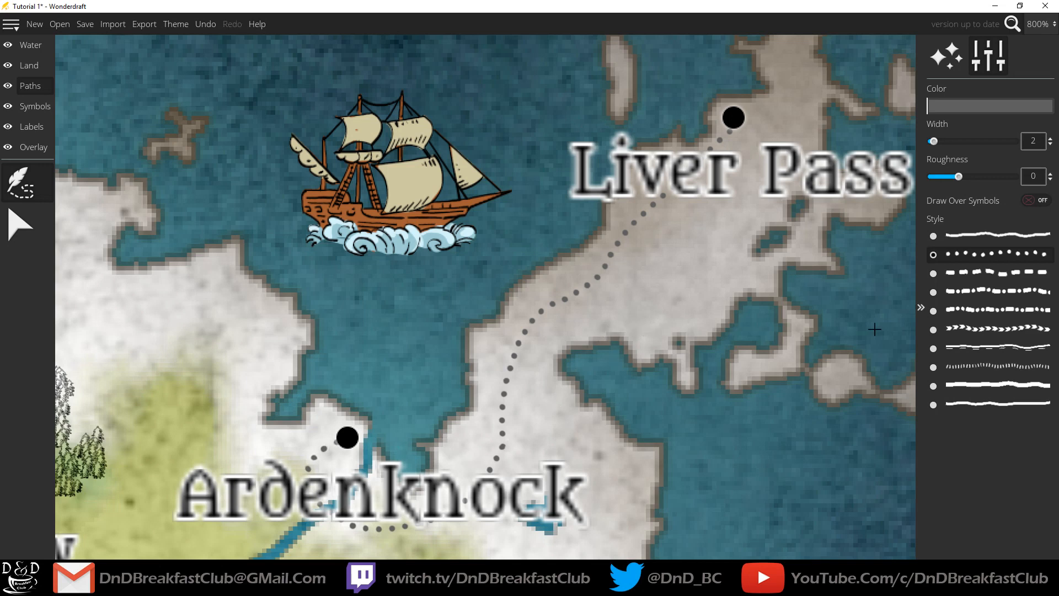
# Step: Try the other line styles on the Liver Pass to Ardenknock path and return it to the dotted style
pyautogui.click(934, 330)
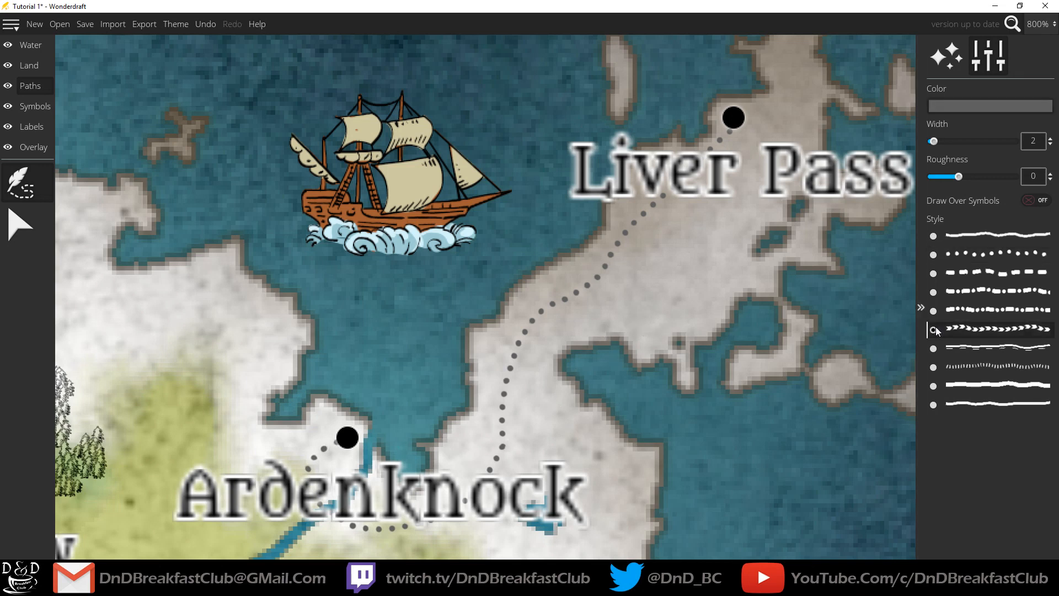
pyautogui.click(22, 224)
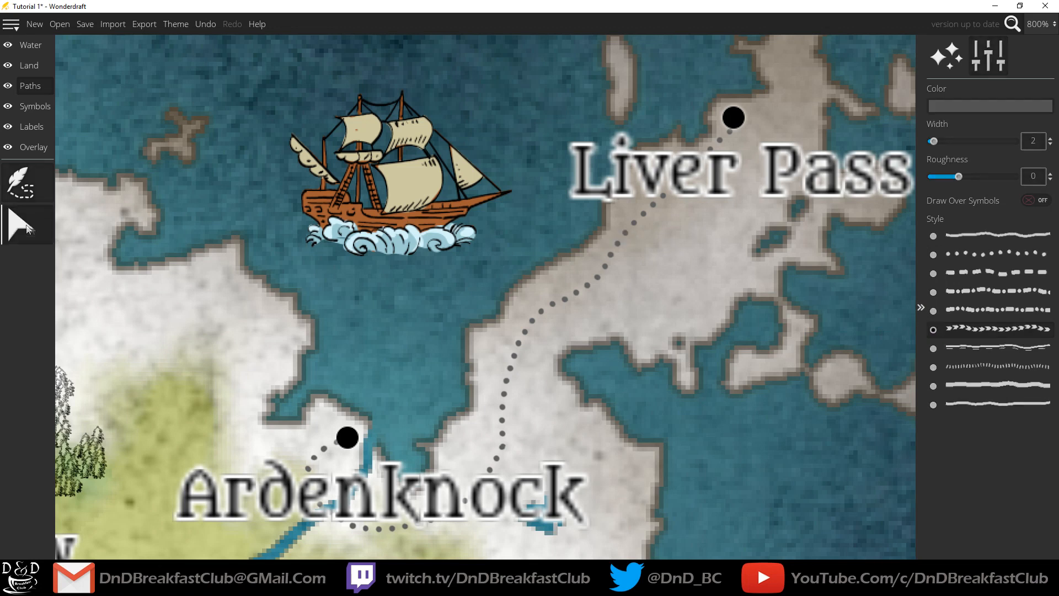
pyautogui.click(576, 284)
pyautogui.click(938, 296)
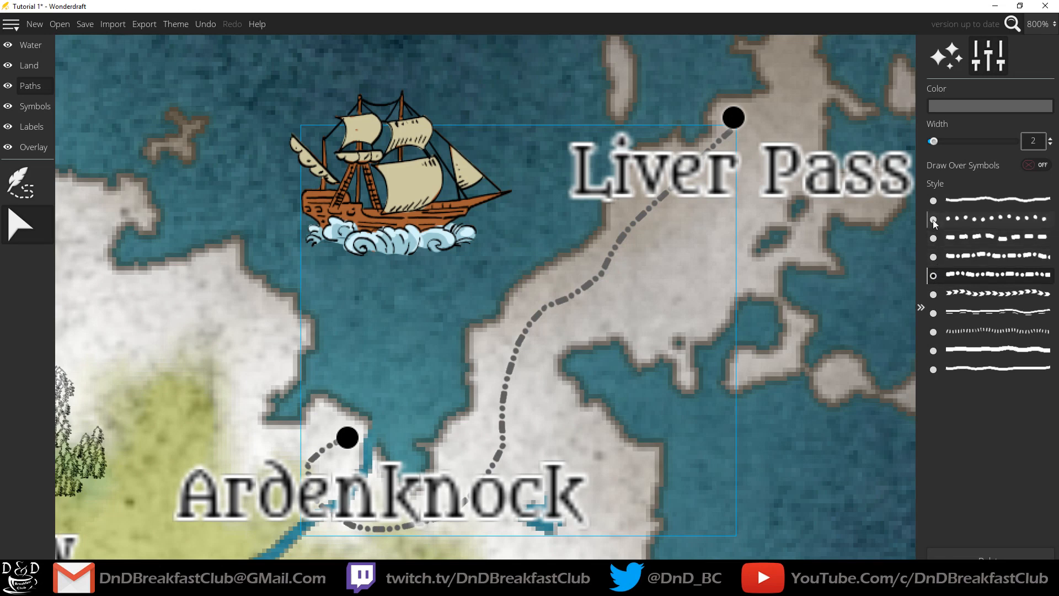
pyautogui.click(934, 219)
pyautogui.click(934, 238)
pyautogui.click(934, 257)
pyautogui.click(933, 275)
pyautogui.click(933, 312)
pyautogui.click(933, 331)
pyautogui.click(934, 350)
pyautogui.click(934, 370)
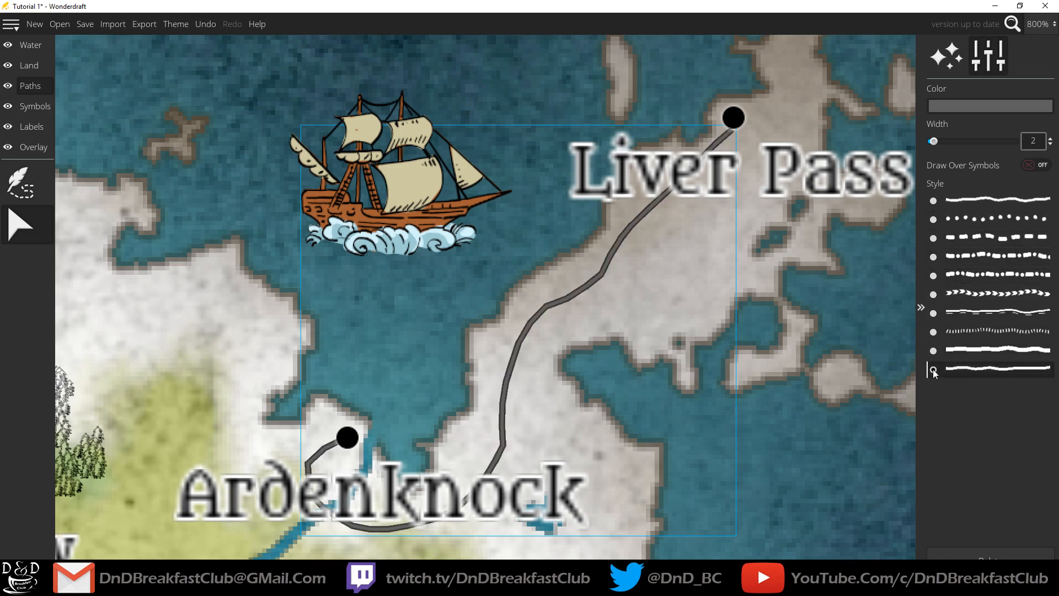
pyautogui.click(933, 202)
pyautogui.click(934, 220)
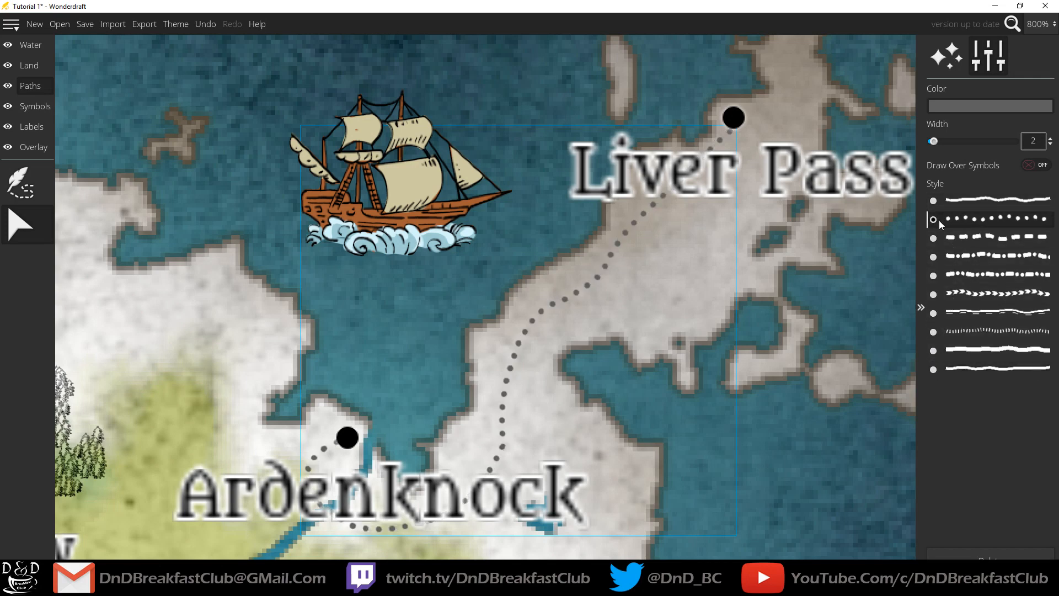
pyautogui.scroll(-5, 555, 275)
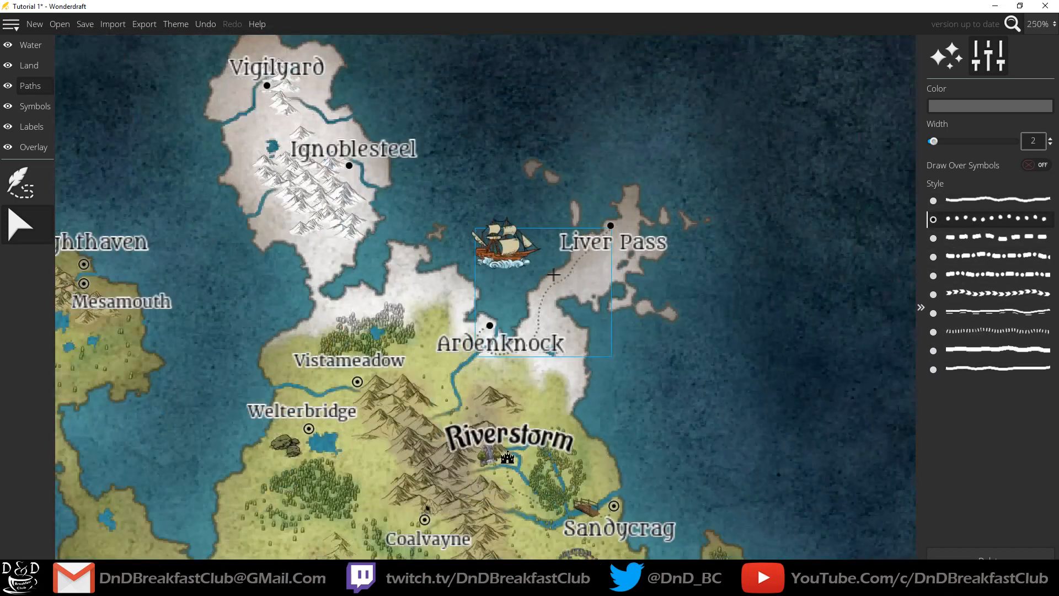
pyautogui.click(448, 213)
# Step: Set the symbol scale to 20 and place a custom-colour ruined tower symbol beneath the dead tree in the legend box
pyautogui.moveTo(410, 196); pyautogui.dragTo(622, 117)
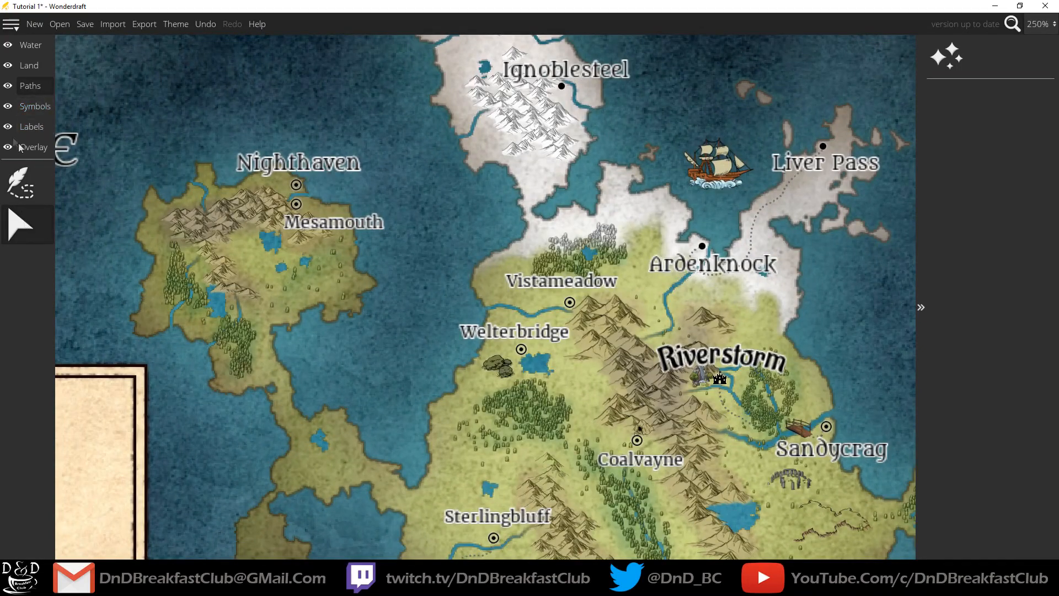
pyautogui.click(37, 111)
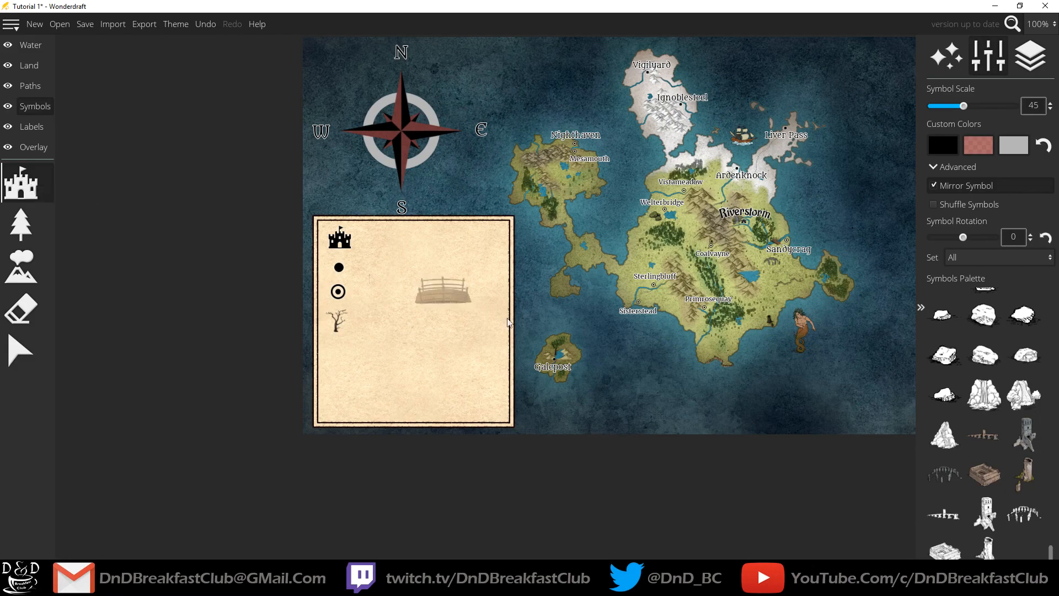
pyautogui.click(1025, 436)
pyautogui.scroll(3, 856, 349)
pyautogui.scroll(1, 856, 348)
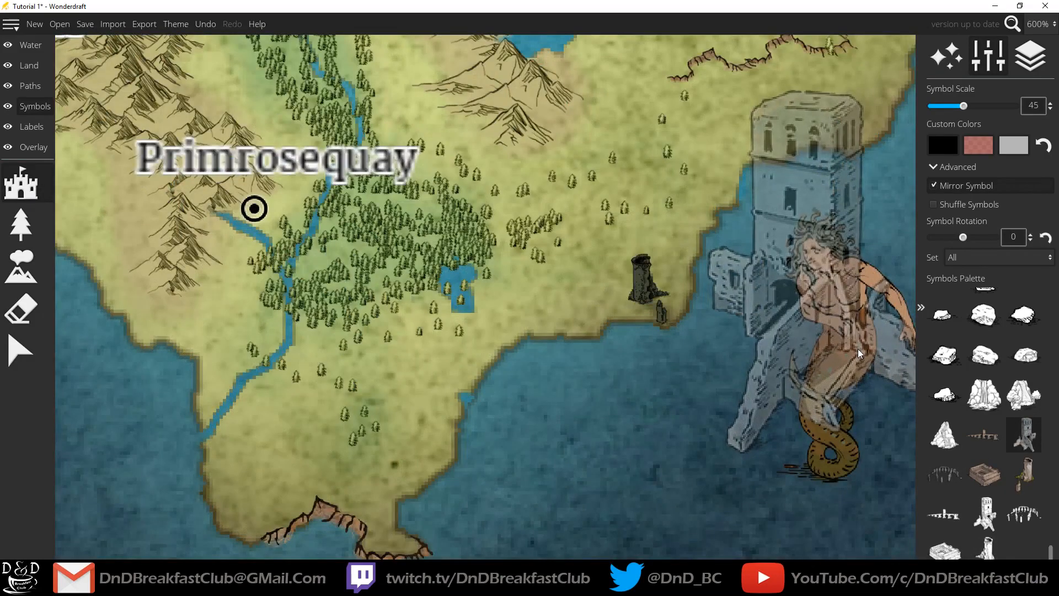
pyautogui.scroll(-2, 858, 349)
pyautogui.click(985, 549)
pyautogui.moveTo(179, 346); pyautogui.dragTo(548, 307)
pyautogui.scroll(-5, 256, 368)
pyautogui.click(286, 363)
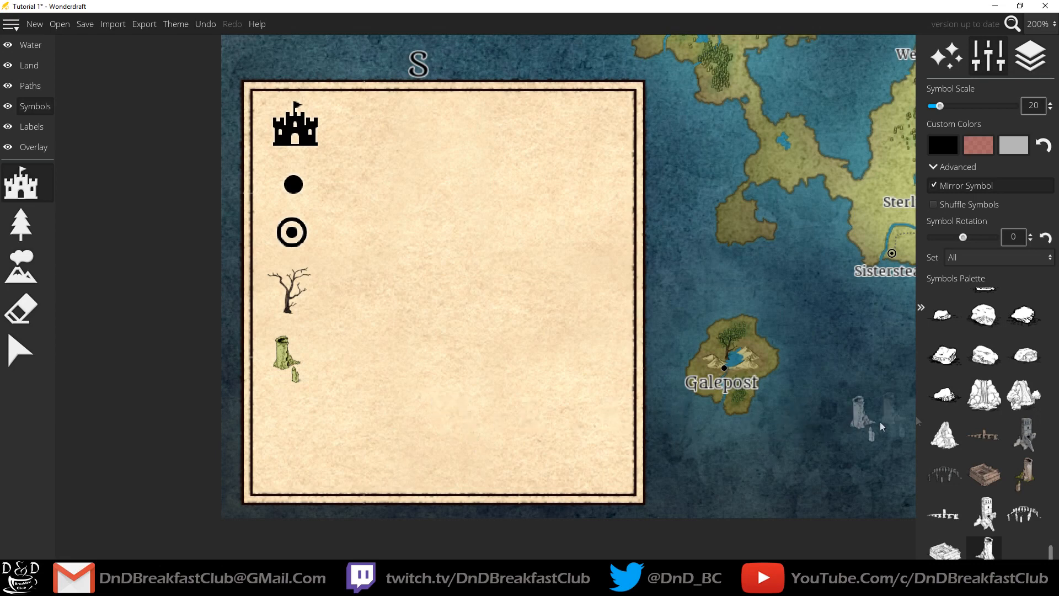
# Step: Try the custom-colour waterfall symbol beneath the tower in the legend, both mirrored and unmirrored
pyautogui.click(1024, 395)
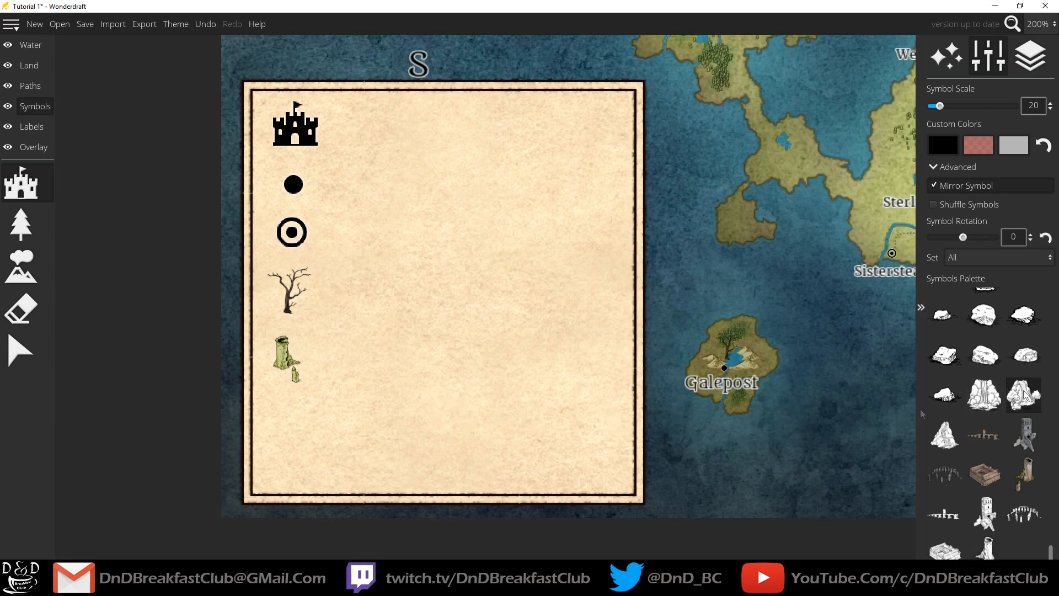
pyautogui.click(288, 429)
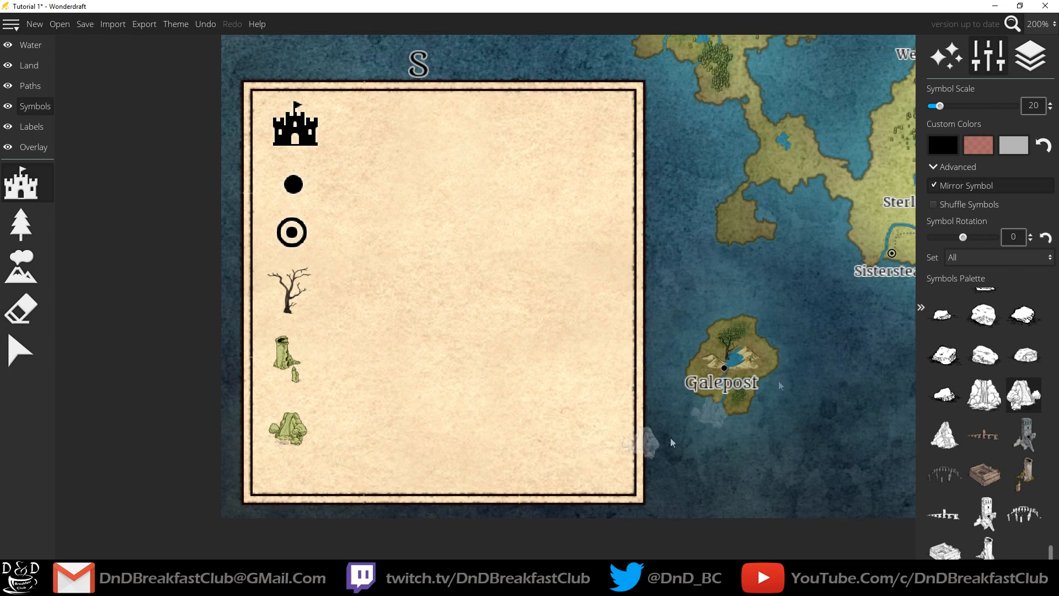
pyautogui.hotkey('ctrl', 'z')
pyautogui.click(966, 186)
pyautogui.click(288, 435)
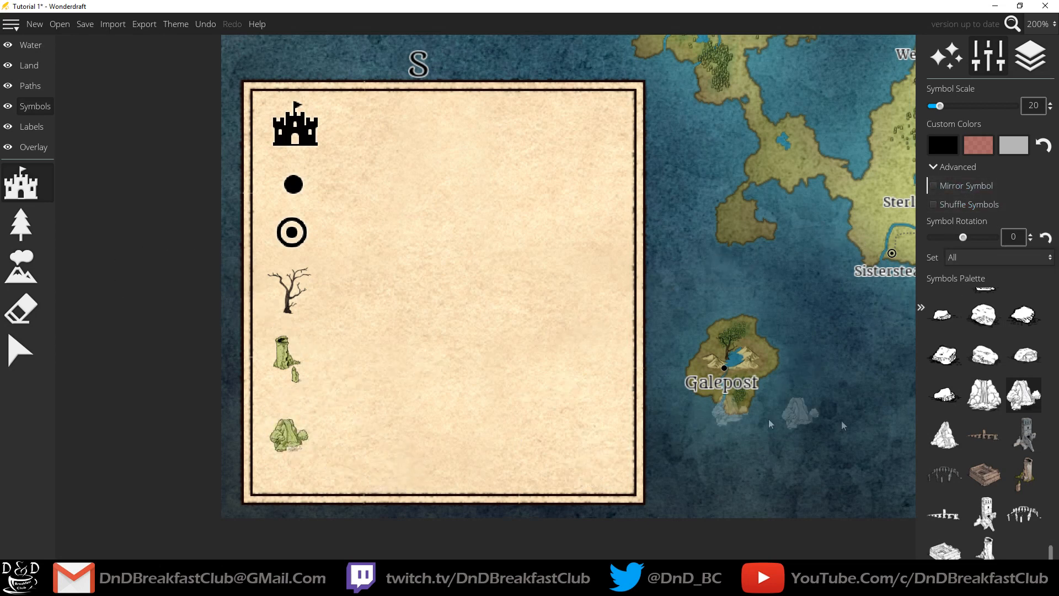
pyautogui.hotkey('ctrl', 'z')
# Step: Place the full-colour waterfall symbol beneath the legend's tower and a mirrored full-colour ruined tower beside the green one
pyautogui.scroll(7, 993, 380)
pyautogui.click(984, 348)
pyautogui.click(289, 424)
pyautogui.scroll(10, 1002, 414)
pyautogui.scroll(-2, 998, 415)
pyautogui.click(1024, 510)
pyautogui.click(934, 186)
pyautogui.click(351, 362)
# Step: Undo the latest tower and waterfall placements in the legend
pyautogui.click(26, 364)
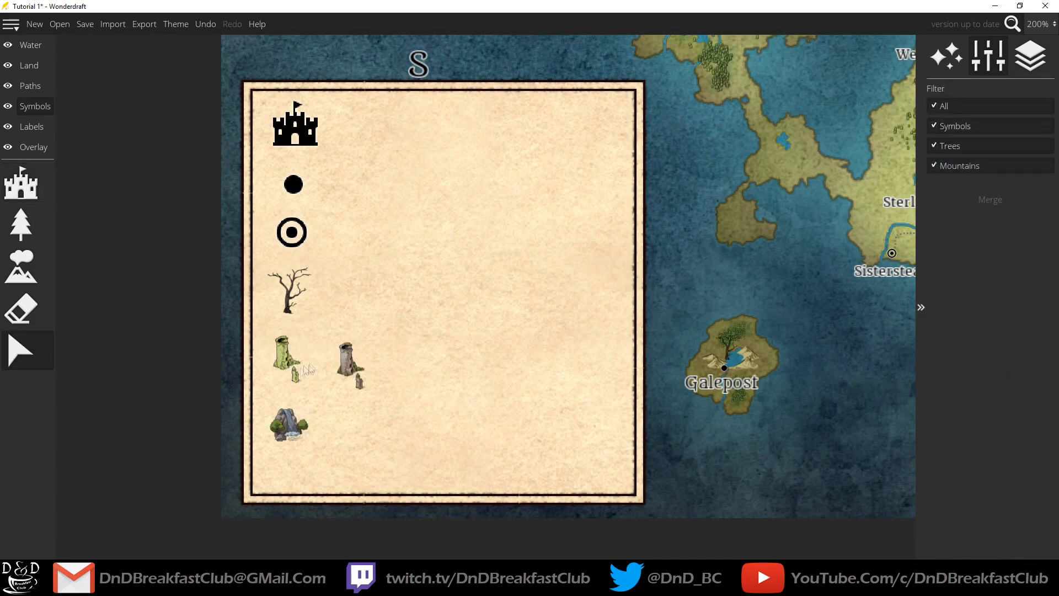
pyautogui.click(348, 363)
pyautogui.click(262, 355)
pyautogui.hotkey('ctrl', 'z')
pyautogui.hotkey('ctrl', 'z')
pyautogui.hotkey('ctrl', 'z')
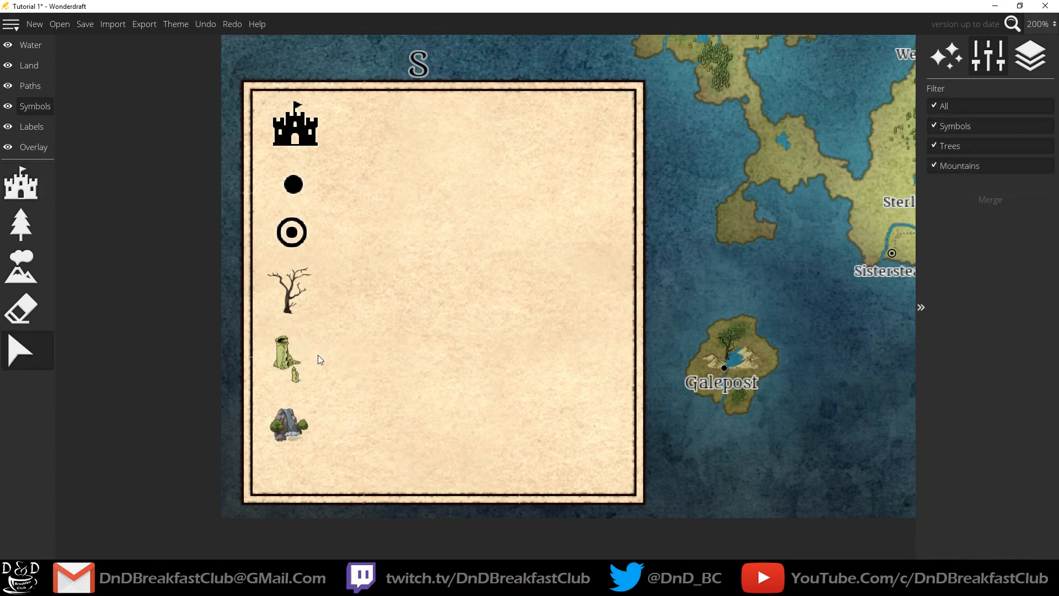
# Step: Place the full-colour ruined tower symbol beneath the dead tree in the legend box
pyautogui.click(33, 200)
pyautogui.click(1024, 481)
pyautogui.click(284, 360)
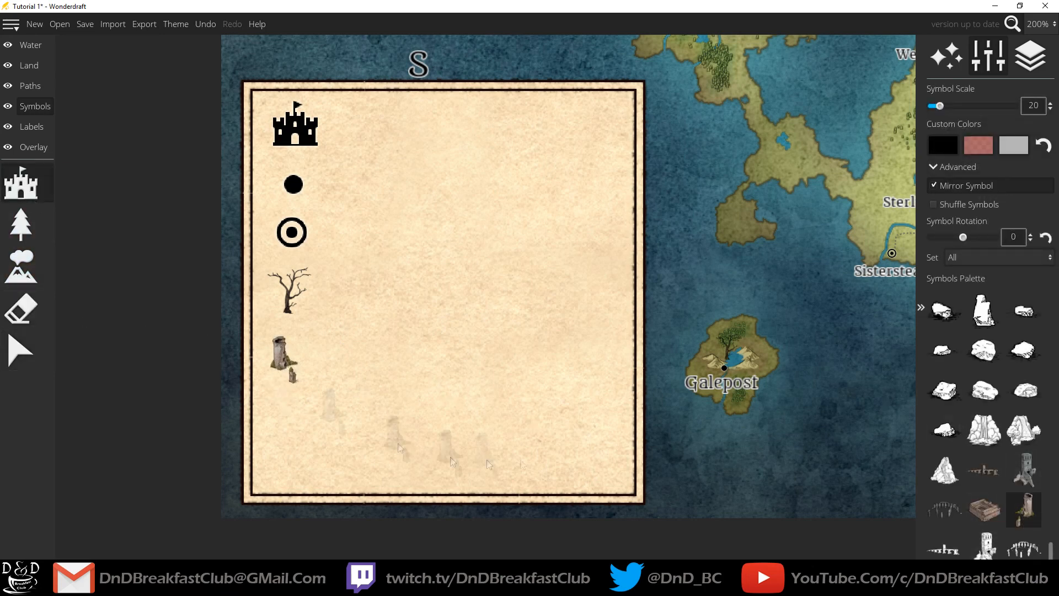
# Step: Place the full-colour waterfall symbol beneath the ruined tower in the legend and nudge it slightly downward
pyautogui.scroll(2, 982, 386)
pyautogui.click(982, 338)
pyautogui.click(284, 428)
pyautogui.click(22, 352)
pyautogui.click(293, 429)
pyautogui.click(288, 384)
pyautogui.moveTo(286, 426); pyautogui.dragTo(285, 431)
# Step: Hide the Labels layer and delete the dead tree symbol from the legend
pyautogui.click(287, 307)
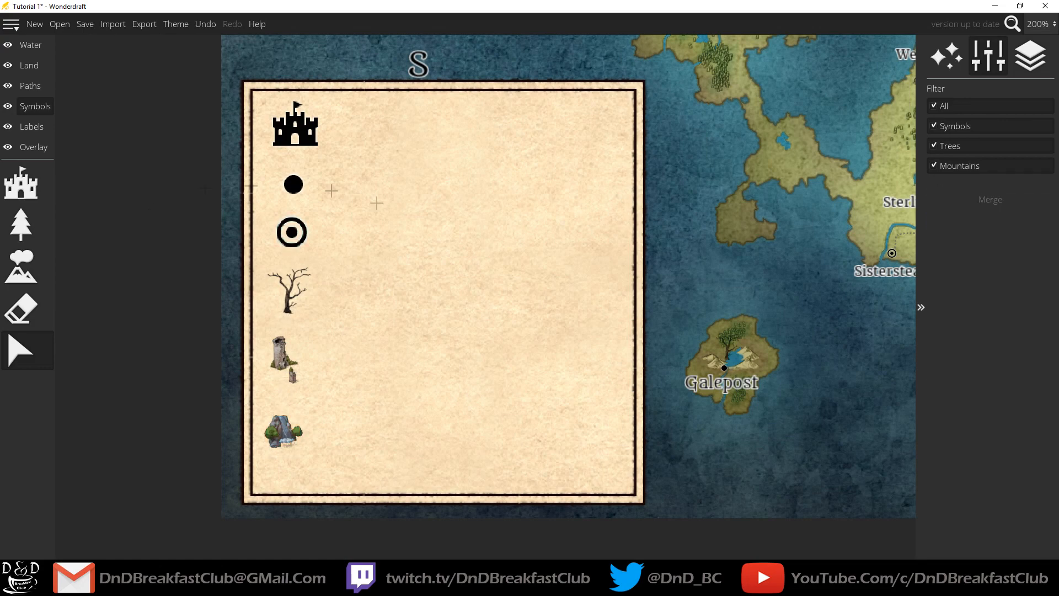
pyautogui.click(9, 128)
pyautogui.click(286, 299)
pyautogui.moveTo(246, 254); pyautogui.dragTo(315, 317)
pyautogui.press('Delete')
# Step: Place a different dead tree symbol at scale 35 in the legend, between the double circle and the ruined tower
pyautogui.click(21, 184)
pyautogui.scroll(10, 1010, 465)
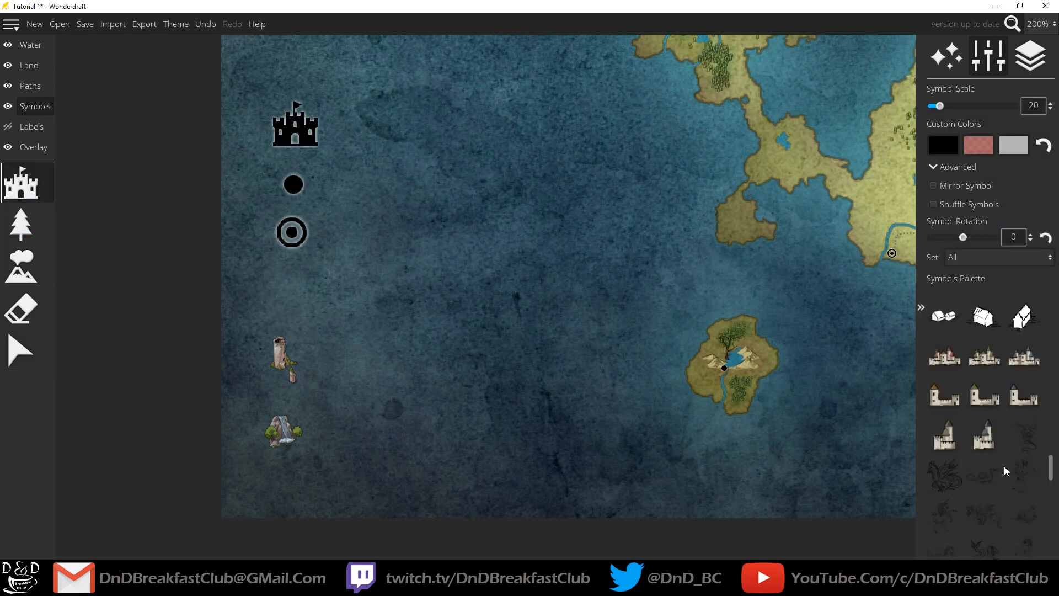
pyautogui.click(948, 431)
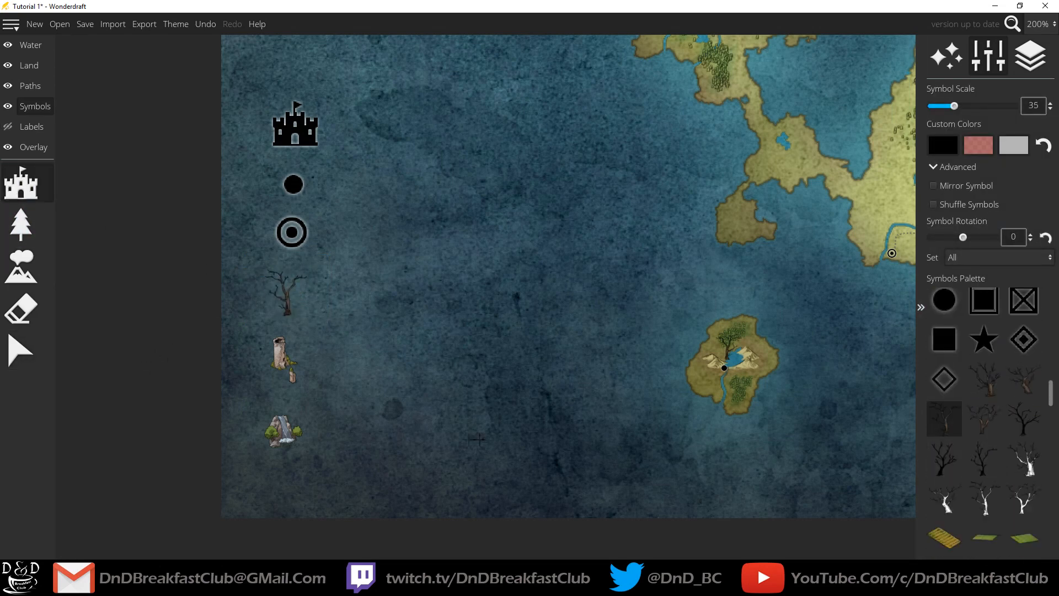
# Step: Show the Labels layer again so the legend box and town names are displayed
pyautogui.click(8, 127)
pyautogui.click(21, 351)
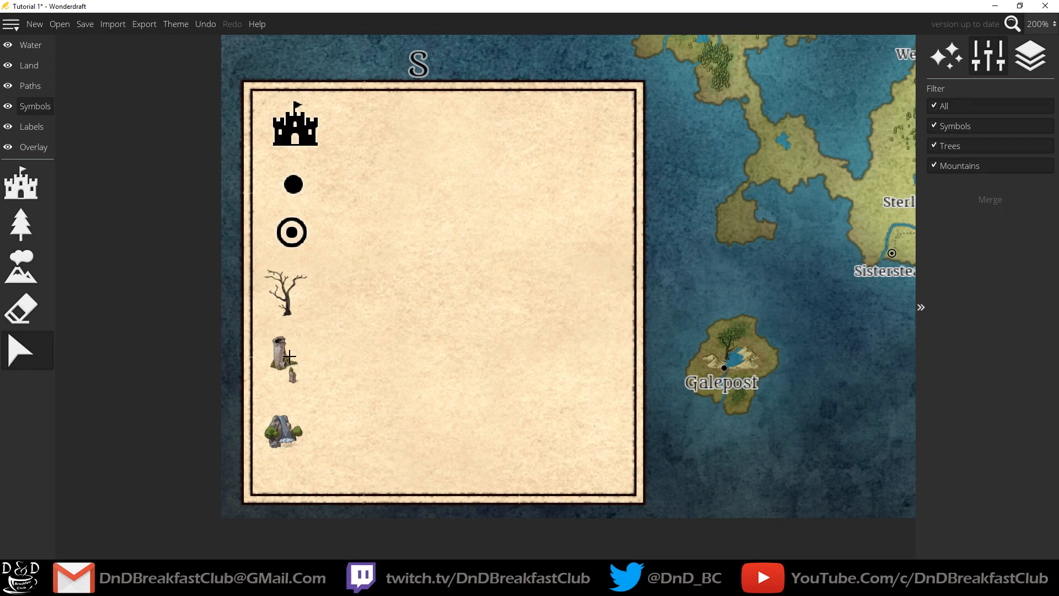
pyautogui.scroll(1, 608, 385)
pyautogui.click(21, 266)
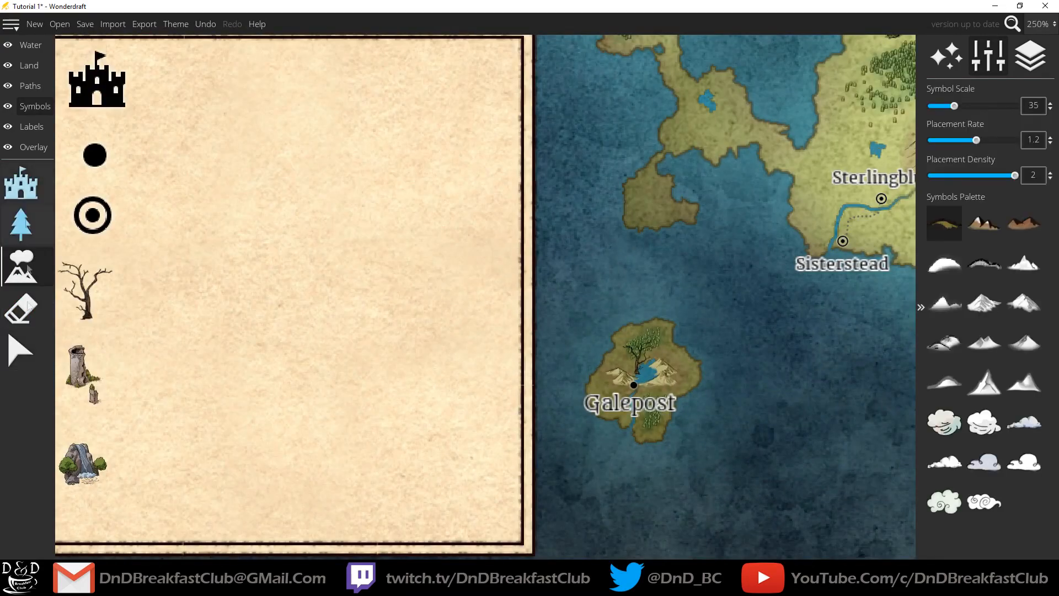
# Step: Try the grey, tan and dark brown ground colours around Galepost island and undo the strokes
pyautogui.click(31, 66)
pyautogui.click(932, 371)
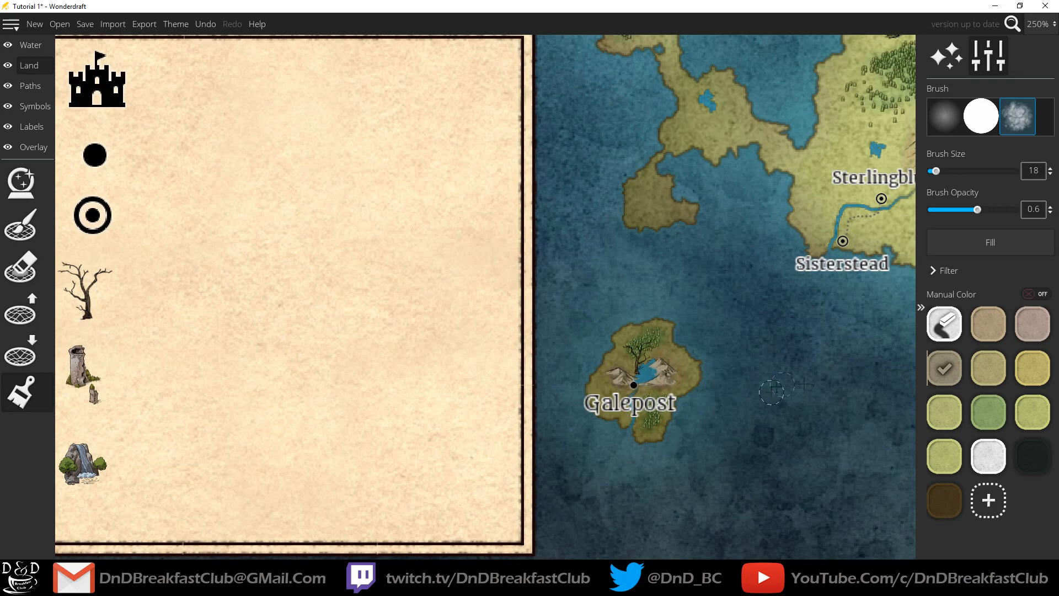
pyautogui.click(988, 325)
pyautogui.hotkey('ctrl', 'z')
pyautogui.click(944, 500)
pyautogui.scroll(5, 727, 382)
pyautogui.click(517, 370)
pyautogui.hotkey('ctrl', 'z')
# Step: Paint the ground around the mountains on Galepost island with the lighter custom brown
pyautogui.click(988, 501)
pyautogui.moveTo(523, 258); pyautogui.dragTo(513, 233)
pyautogui.click(492, 430)
pyautogui.moveTo(400, 371); pyautogui.dragTo(375, 353)
pyautogui.moveTo(499, 373); pyautogui.dragTo(495, 320)
pyautogui.scroll(-7, 601, 408)
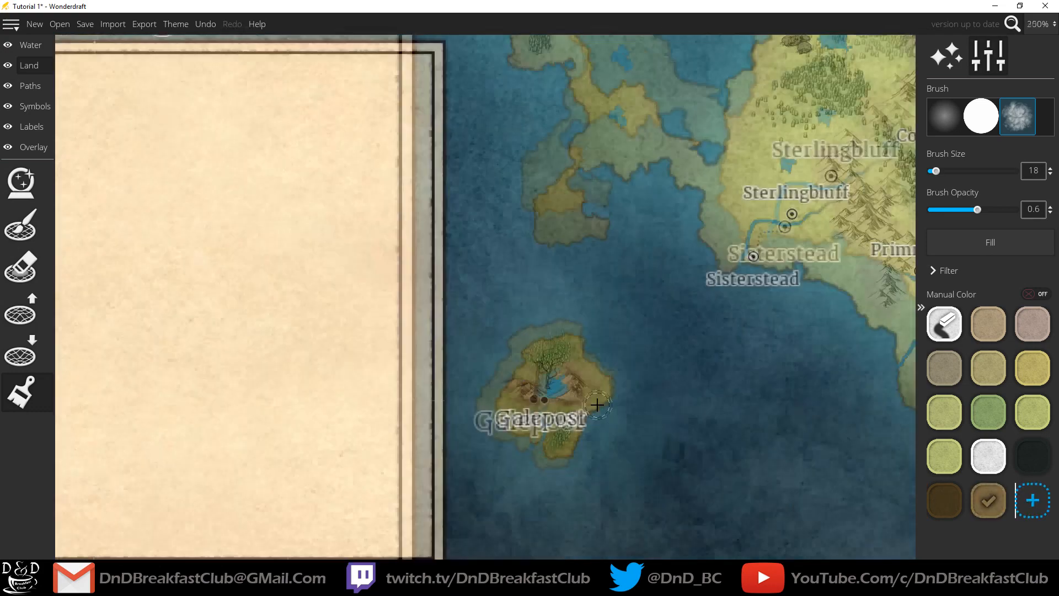
# Step: Try painting grey and tan ground around the mountains with the size 18 brush at 0.6 opacity and undo it
pyautogui.moveTo(732, 358)
pyautogui.mouseDown()
pyautogui.moveTo(654, 371)
pyautogui.moveTo(498, 447)
pyautogui.mouseUp()
pyautogui.scroll(3, 589, 309)
pyautogui.click(945, 368)
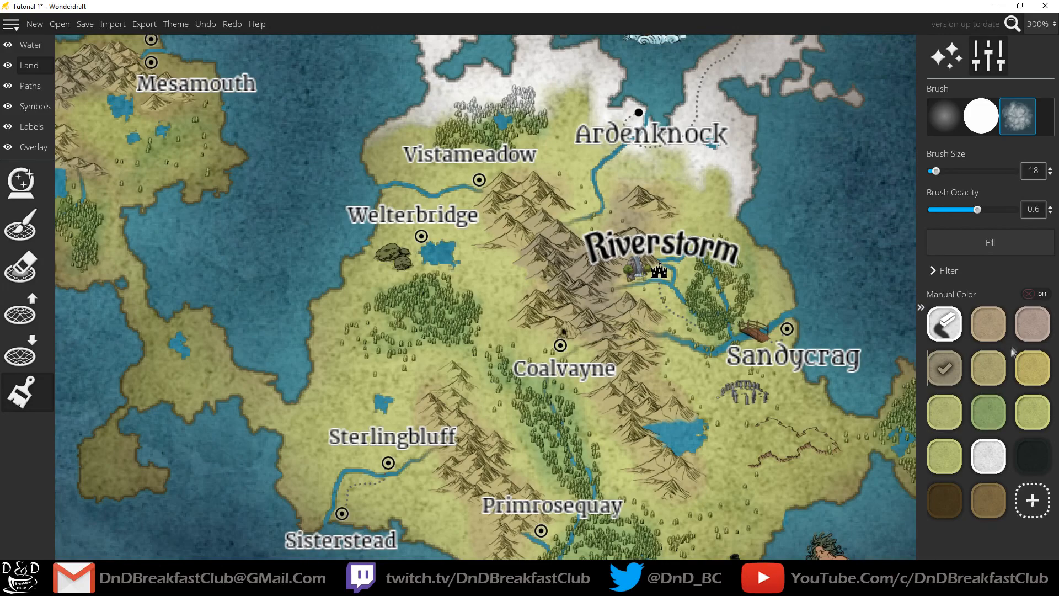
pyautogui.hotkey('ctrl', 'z')
pyautogui.click(989, 324)
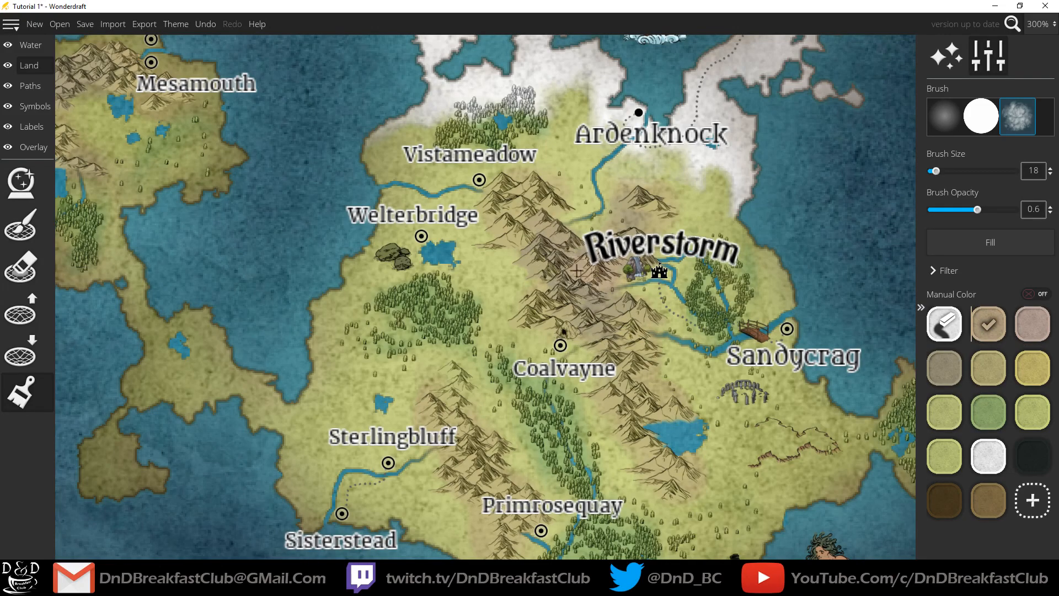
pyautogui.scroll(-3, 579, 342)
pyautogui.scroll(3, 458, 353)
pyautogui.moveTo(777, 200); pyautogui.dragTo(578, 260)
pyautogui.scroll(5, 578, 259)
pyautogui.moveTo(578, 269)
pyautogui.mouseDown()
pyautogui.moveTo(661, 329)
pyautogui.moveTo(660, 352)
pyautogui.mouseUp()
pyautogui.hotkey('ctrl', 'z')
pyautogui.moveTo(712, 431)
pyautogui.mouseDown()
pyautogui.moveTo(557, 228)
pyautogui.moveTo(502, 232)
pyautogui.mouseUp()
pyautogui.hotkey('ctrl', 'z')
# Step: Set the brush size to 14 and opacity to 0.31, and paint tan ground under the mountains south of Ignoblesteel
pyautogui.moveTo(936, 171); pyautogui.dragTo(932, 171)
pyautogui.moveTo(977, 210); pyautogui.dragTo(951, 210)
pyautogui.moveTo(641, 243)
pyautogui.mouseDown()
pyautogui.moveTo(546, 231)
pyautogui.moveTo(510, 249)
pyautogui.mouseUp()
pyautogui.hotkey('ctrl', 'z')
pyautogui.moveTo(575, 225)
pyautogui.mouseDown()
pyautogui.moveTo(530, 201)
pyautogui.moveTo(433, 274)
pyautogui.moveTo(543, 170)
pyautogui.moveTo(611, 150)
pyautogui.mouseUp()
pyautogui.scroll(-5, 573, 313)
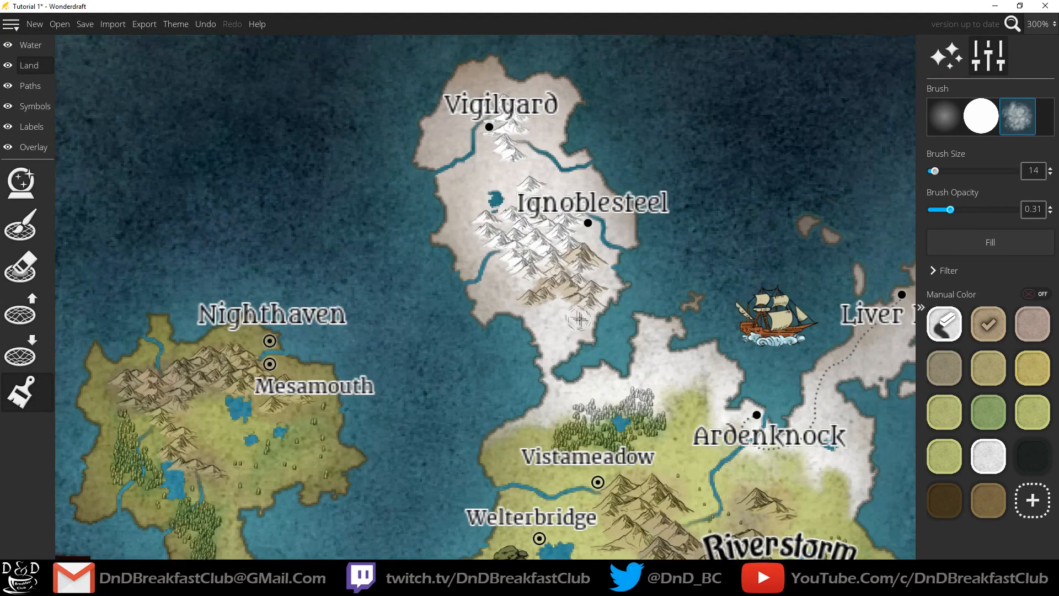
pyautogui.moveTo(591, 341); pyautogui.dragTo(448, 165)
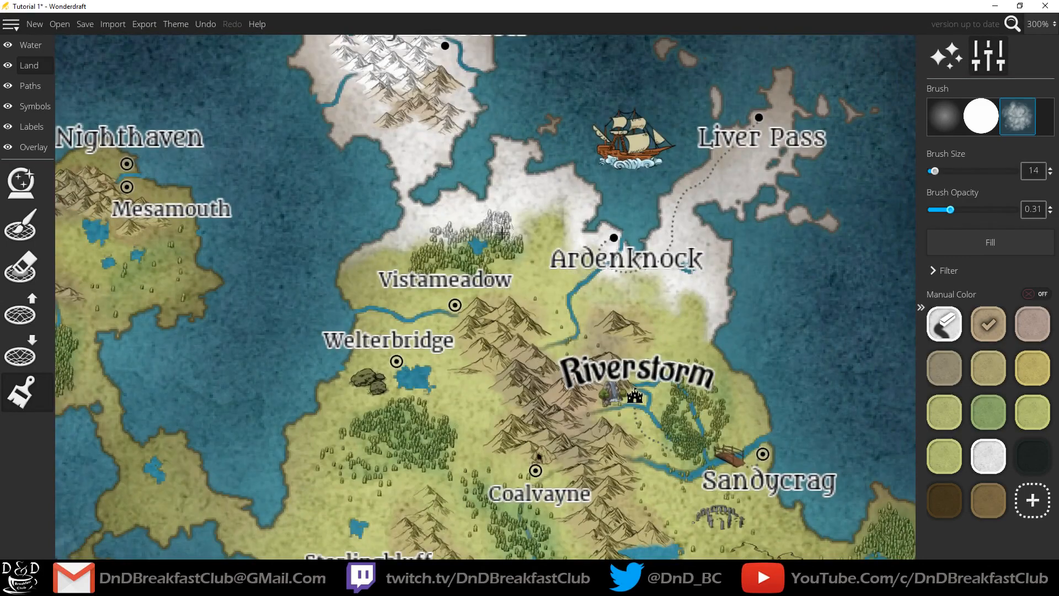
# Step: Lower the brush opacity to 0.1 and paint light green ground around the forest north of Vistameadow
pyautogui.scroll(5, 427, 240)
pyautogui.click(989, 413)
pyautogui.moveTo(475, 254); pyautogui.dragTo(418, 298)
pyautogui.click(946, 412)
pyautogui.moveTo(518, 316); pyautogui.dragTo(412, 281)
pyautogui.moveTo(935, 171); pyautogui.dragTo(932, 171)
pyautogui.moveTo(950, 209); pyautogui.dragTo(931, 210)
pyautogui.scroll(4, 730, 210)
pyautogui.moveTo(441, 293)
pyautogui.mouseDown()
pyautogui.moveTo(528, 240)
pyautogui.moveTo(384, 298)
pyautogui.moveTo(408, 343)
pyautogui.mouseUp()
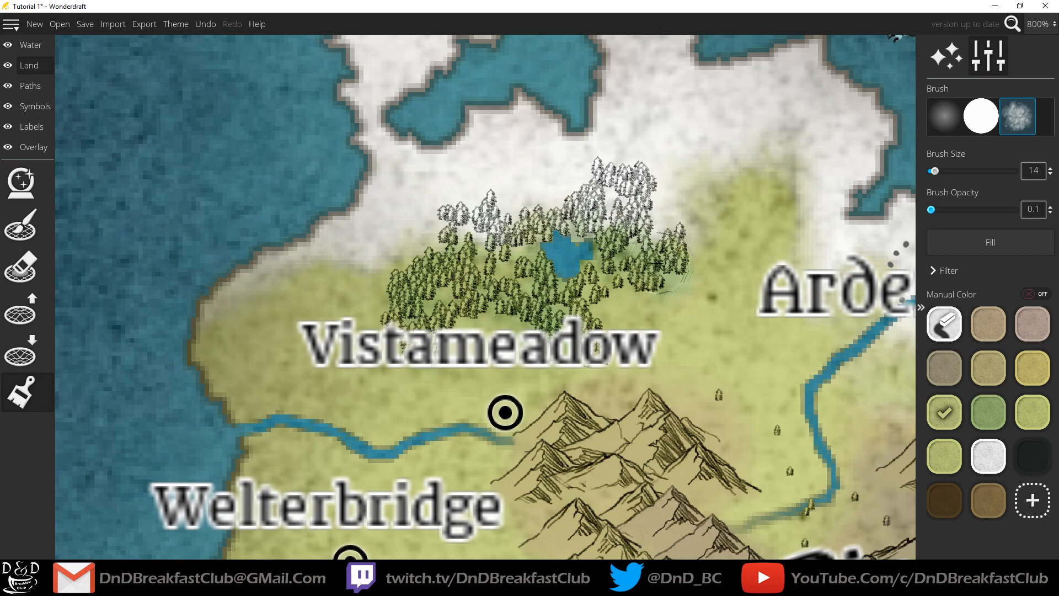
# Step: Paint darker green ground beneath the forest north of Vistameadow, reducing the brush size to 10
pyautogui.click(988, 412)
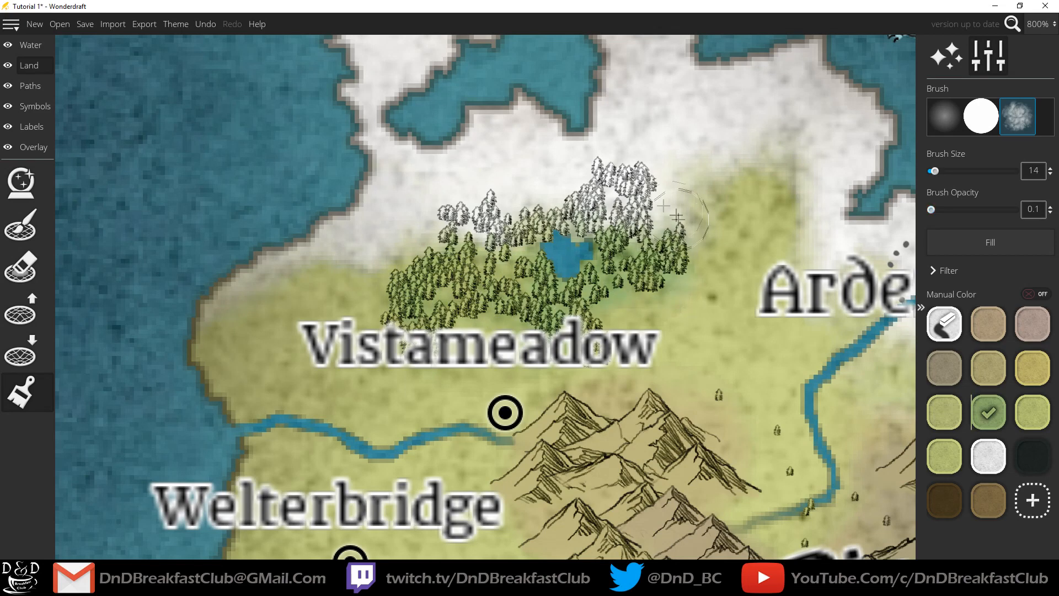
pyautogui.moveTo(613, 240)
pyautogui.mouseDown()
pyautogui.moveTo(609, 205)
pyautogui.moveTo(627, 247)
pyautogui.moveTo(641, 231)
pyautogui.moveTo(615, 245)
pyautogui.moveTo(603, 223)
pyautogui.mouseUp()
pyautogui.scroll(-5, 501, 272)
pyautogui.scroll(5, 552, 281)
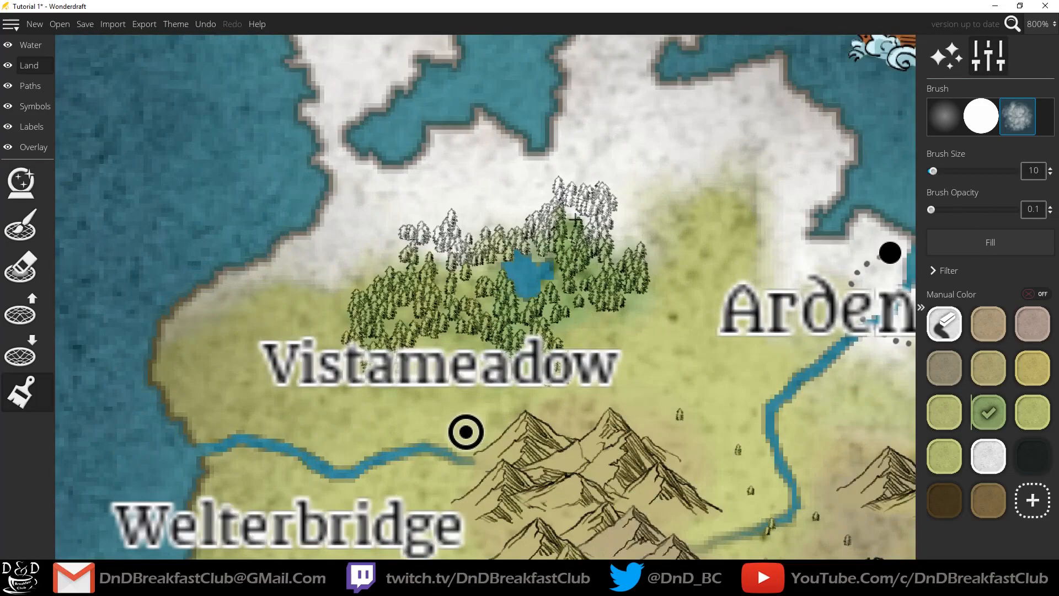
pyautogui.scroll(-8, 612, 185)
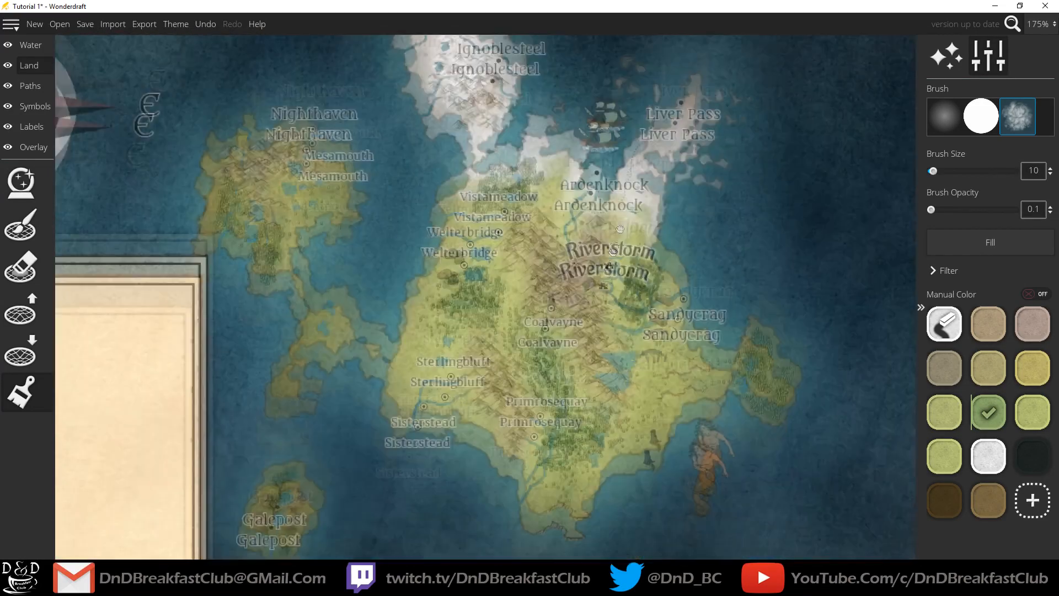
pyautogui.scroll(-1, 562, 345)
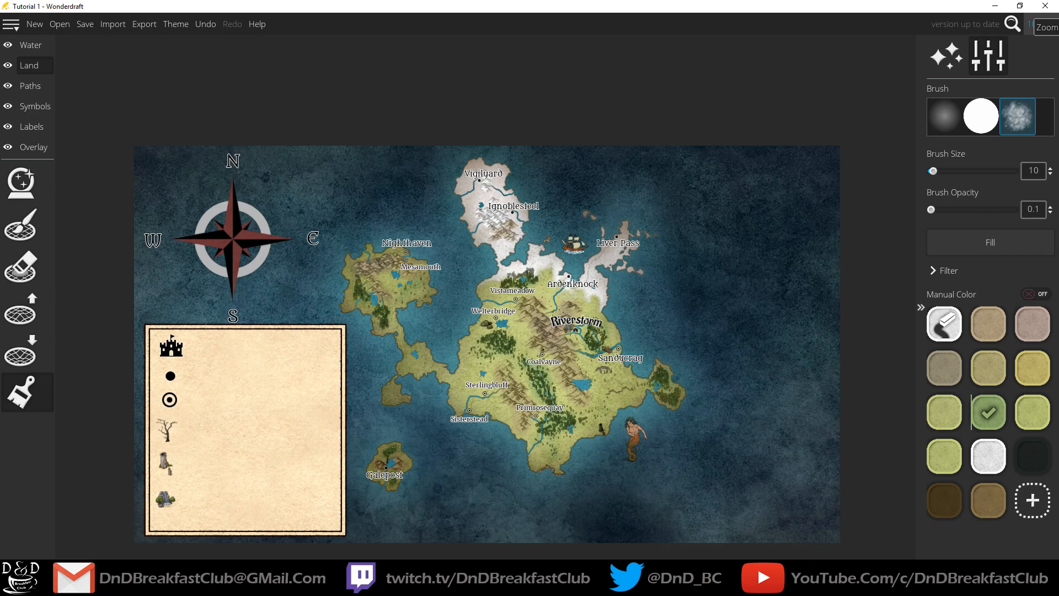
# Step: Add a "Kingdoms" label with the Kingdoms preset beside the castle symbol in the legend
pyautogui.click(31, 126)
pyautogui.click(22, 183)
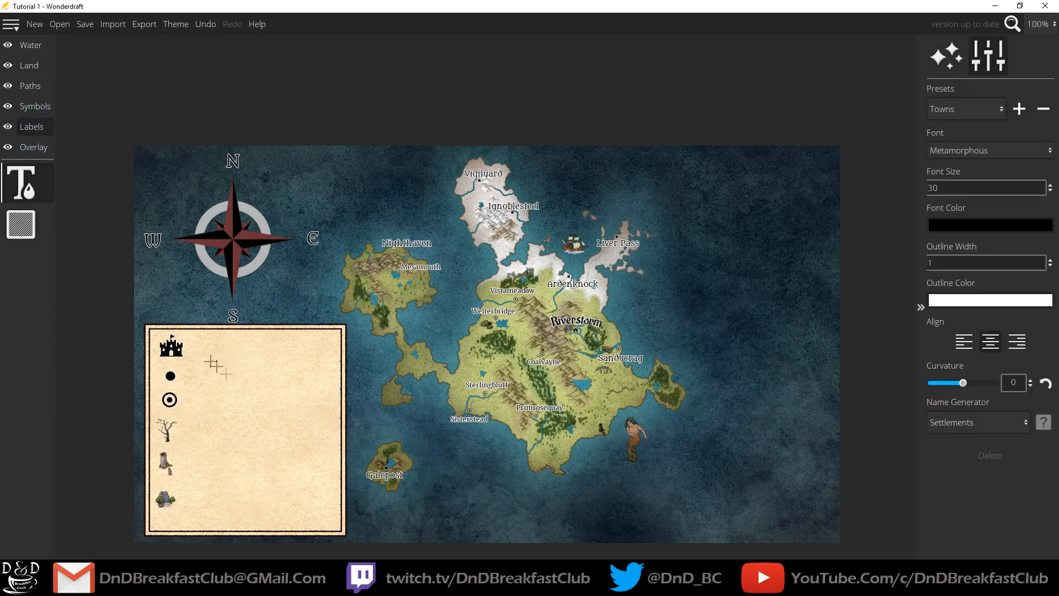
pyautogui.click(965, 109)
pyautogui.click(963, 182)
pyautogui.click(219, 353)
pyautogui.write('Kingdoms')
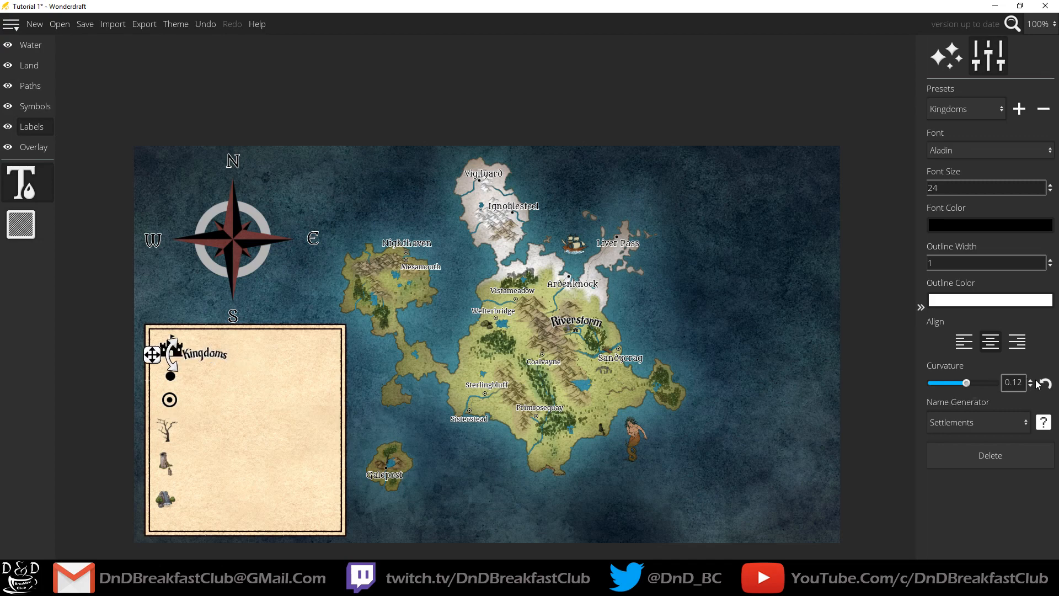
# Step: Set the Kingdoms legend label's curvature to 0 and position it to the right of the castle
pyautogui.write('0')
pyautogui.press('Return')
pyautogui.moveTo(152, 359); pyautogui.dragTo(173, 357)
pyautogui.click(207, 382)
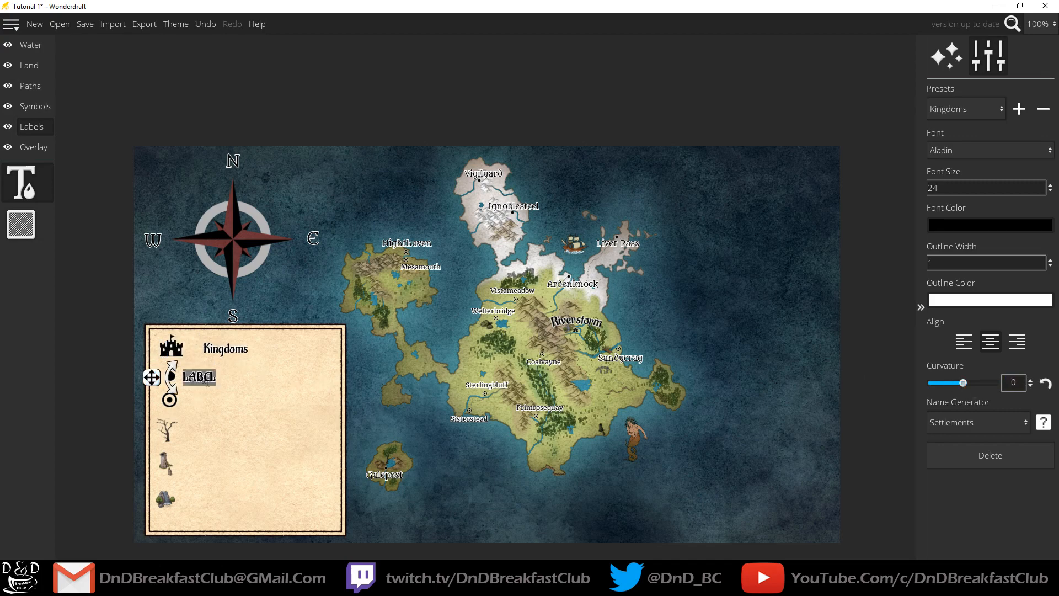
pyautogui.click(341, 383)
pyautogui.hotkey('ctrl', 'z')
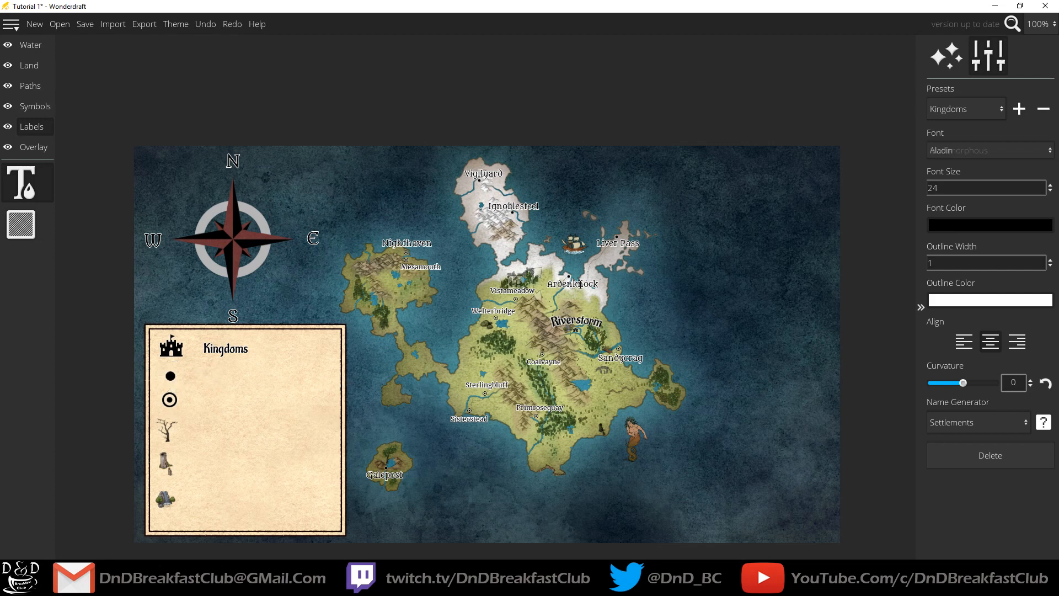
# Step: Add a "Cities" label in Metamorphous size 14 and position it beside the black dot in the legend
pyautogui.click(197, 399)
pyautogui.write('Cities')
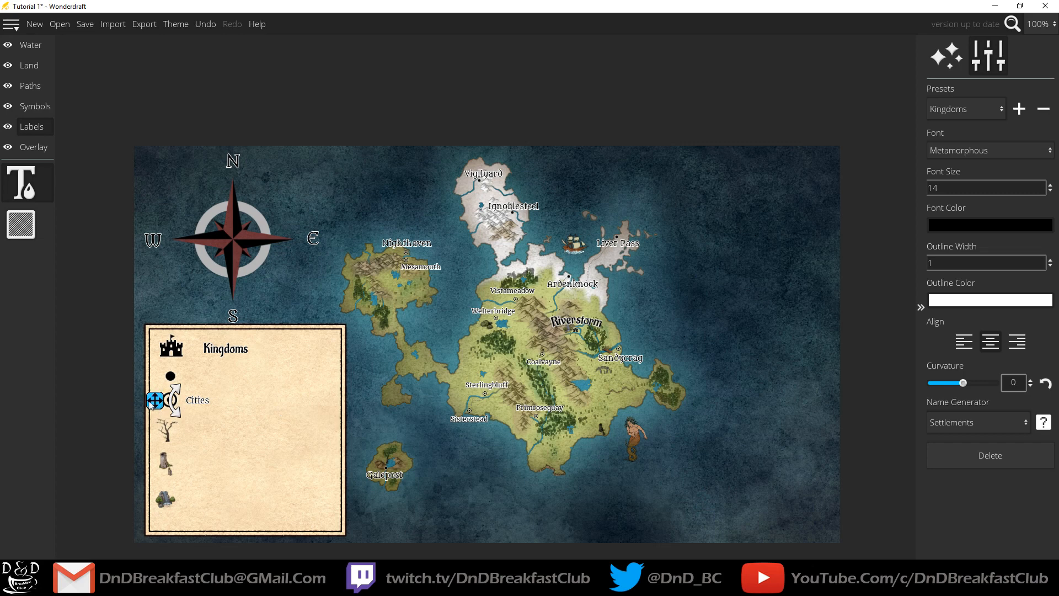
pyautogui.moveTo(154, 397); pyautogui.dragTo(171, 374)
# Step: Add a "Villages" label in Merriweather size 12 to the right of the legend's double circle
pyautogui.click(199, 404)
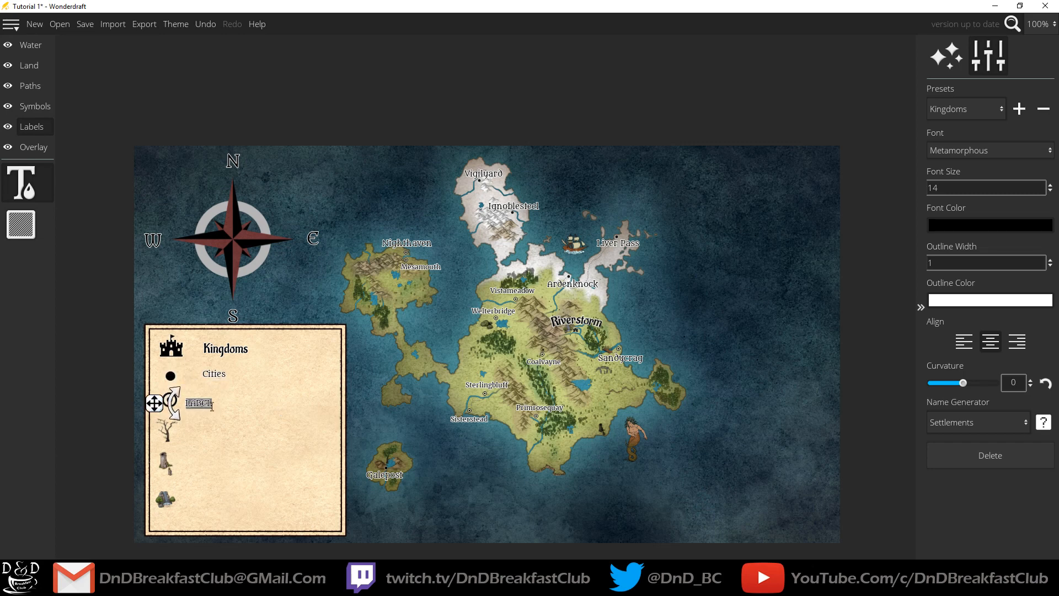
pyautogui.press('Escape')
pyautogui.click(503, 311)
pyautogui.click(237, 398)
pyautogui.write('Voillages')
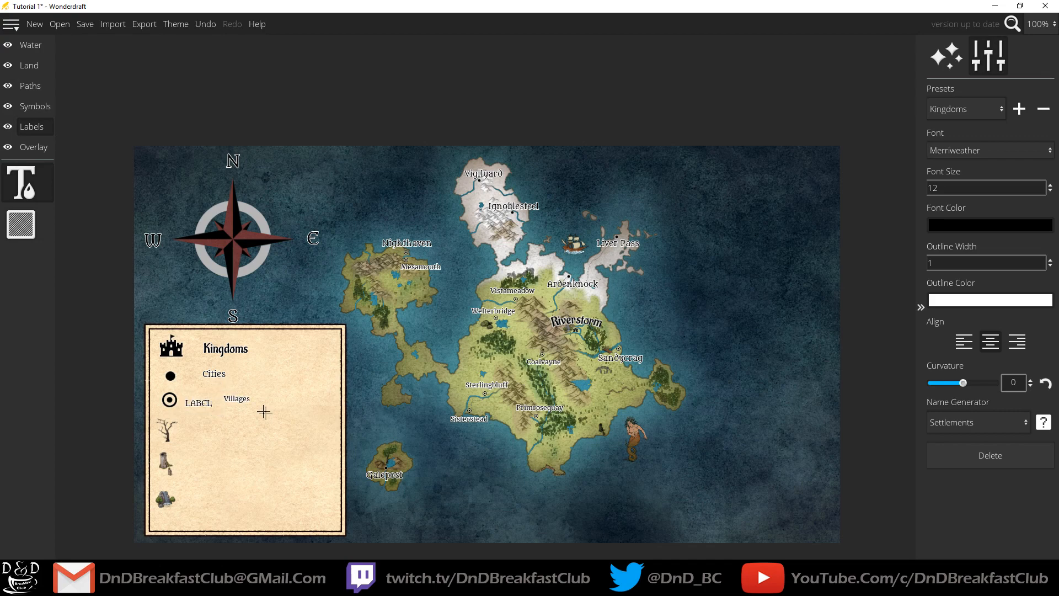
# Step: Delete the stray placeholder label and move the Villages label next to the double circle
pyautogui.moveTo(153, 404)
pyautogui.mouseDown()
pyautogui.moveTo(206, 398)
pyautogui.moveTo(173, 405)
pyautogui.mouseUp()
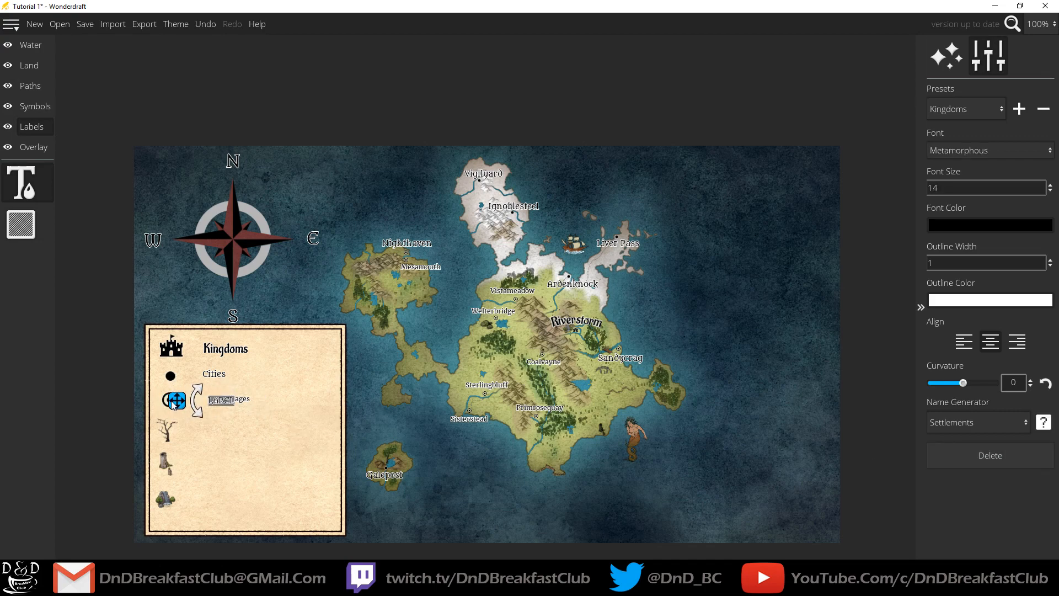
pyautogui.press('Delete')
pyautogui.click(213, 398)
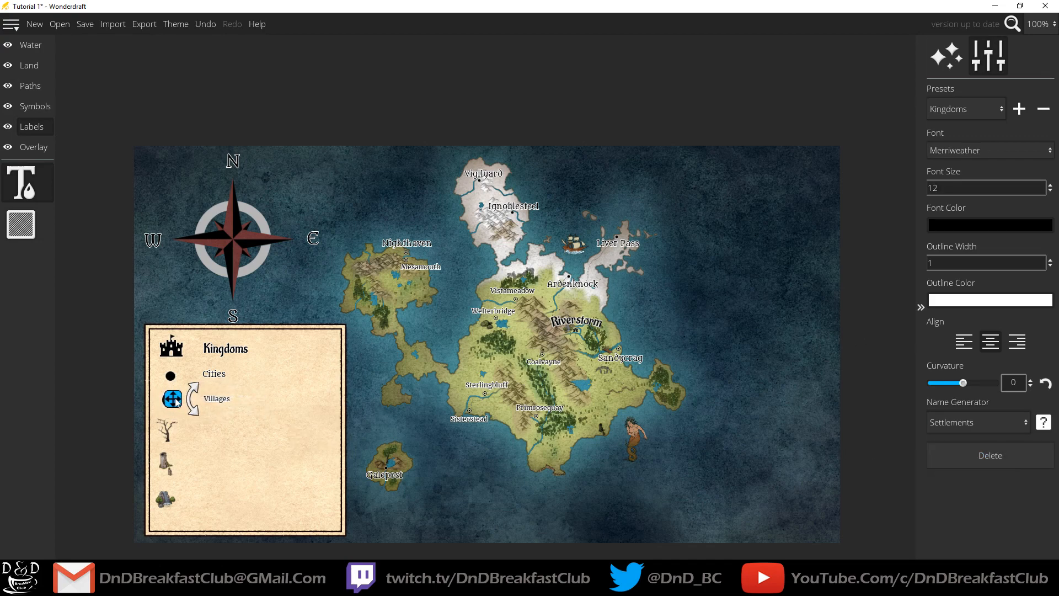
# Step: Set the font size of the Villages, Cities and Kingdoms legend labels to 16
pyautogui.write('16')
pyautogui.press('Return')
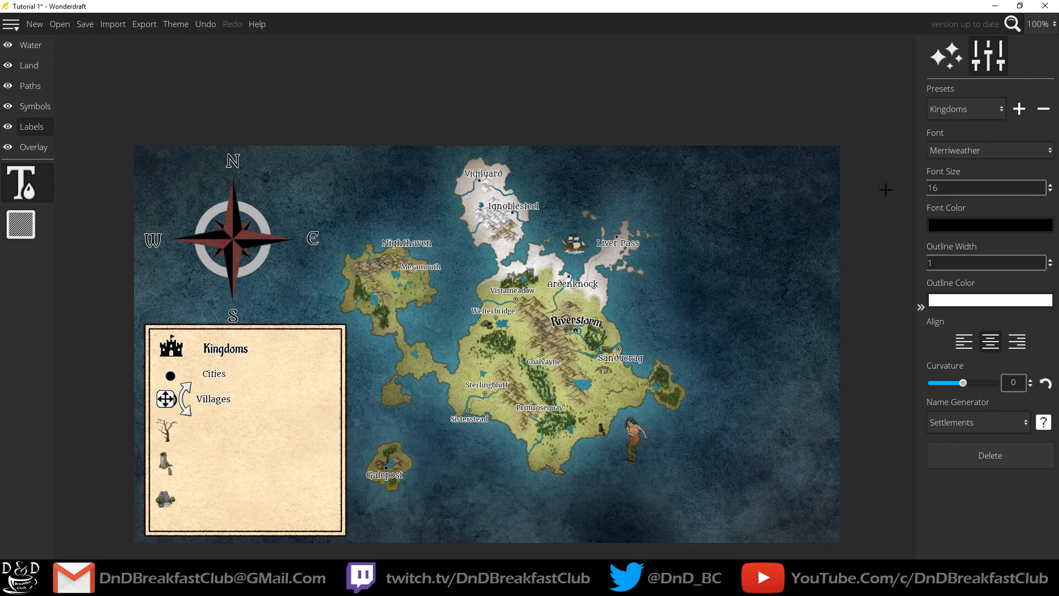
pyautogui.click(214, 375)
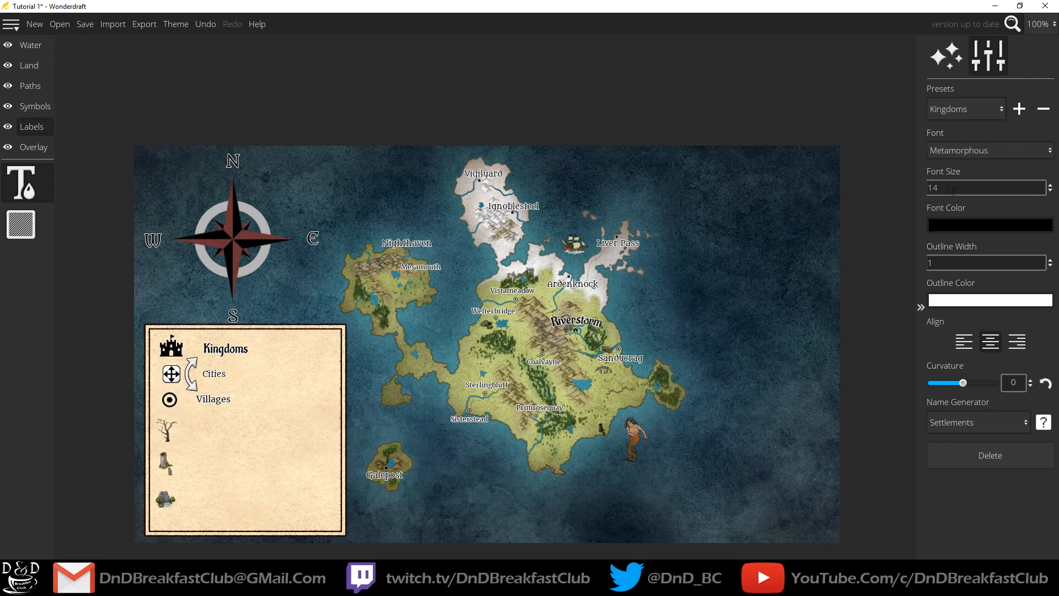
pyautogui.click(224, 345)
pyautogui.write('16')
pyautogui.press('Return')
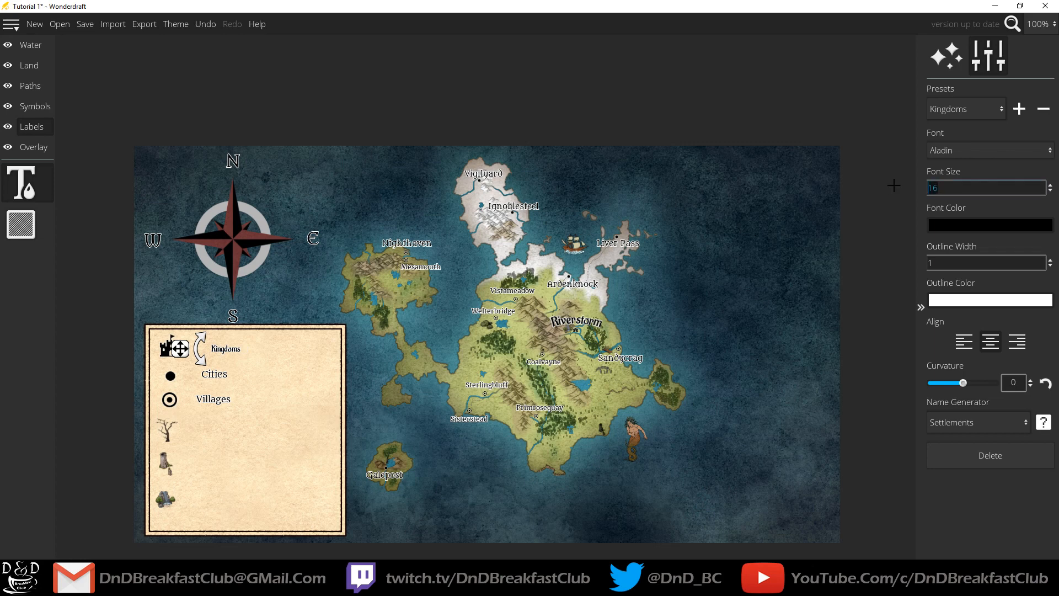
# Step: Set the Cities and Villages legend labels to font size 24 and realign them beside their symbols
pyautogui.click(222, 371)
pyautogui.write('24')
pyautogui.press('Return')
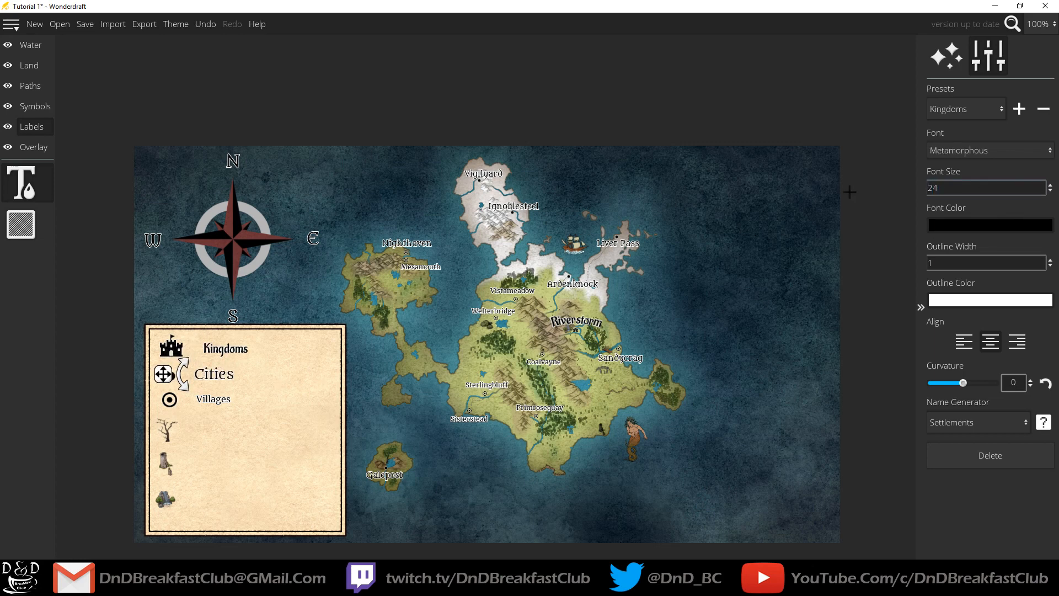
pyautogui.click(171, 399)
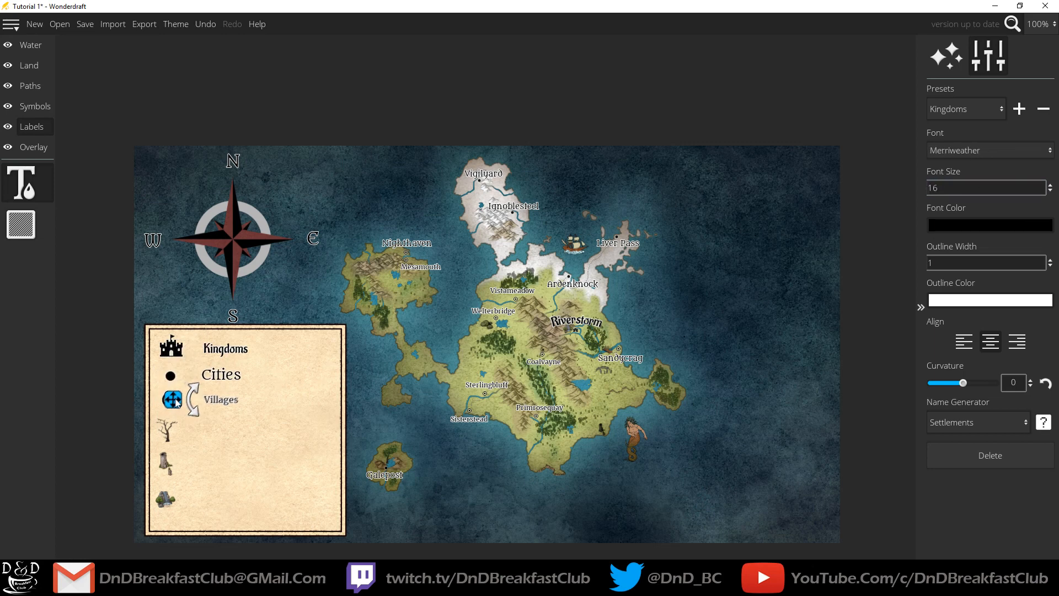
pyautogui.doubleClick(946, 188)
pyautogui.write('24')
pyautogui.press('Return')
pyautogui.moveTo(164, 400); pyautogui.dragTo(173, 401)
# Step: Add a "Tree of Life" label near the dead tree symbol in the legend
pyautogui.click(953, 115)
pyautogui.click(954, 115)
pyautogui.click(205, 440)
pyautogui.write('Tree of Life')
# Step: Try the Town and other label presets on the Tree of Life label
pyautogui.click(958, 110)
pyautogui.click(957, 155)
pyautogui.click(955, 110)
pyautogui.click(955, 146)
pyautogui.click(961, 115)
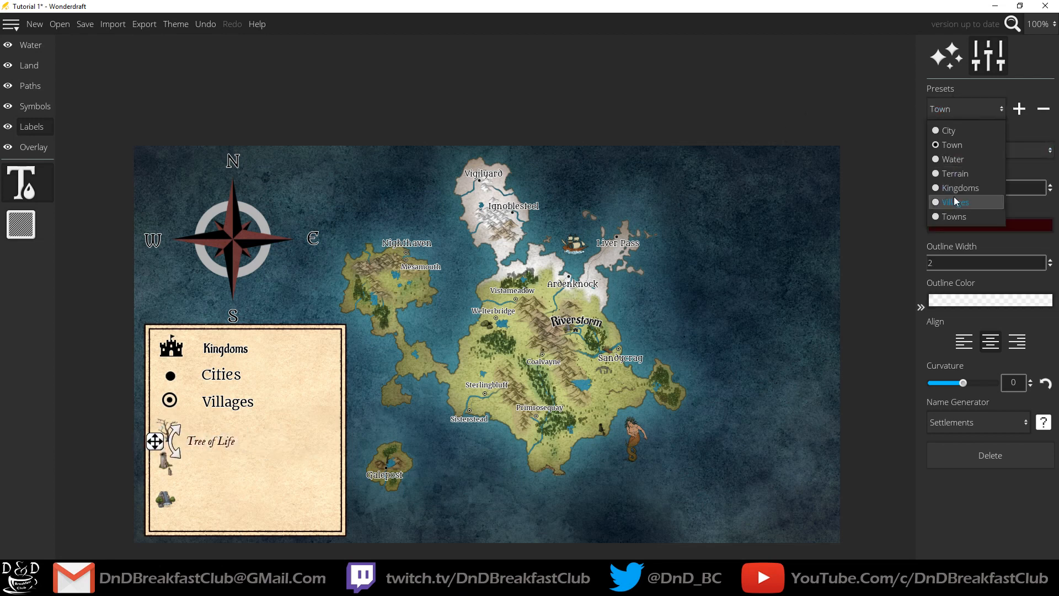
pyautogui.click(954, 196)
pyautogui.click(953, 148)
pyautogui.click(952, 142)
# Step: Apply the Villages preset to the Tree of Life label and align it beside the dead tree
pyautogui.click(954, 112)
pyautogui.click(953, 208)
pyautogui.moveTo(158, 445); pyautogui.dragTo(174, 436)
# Step: Add a "Blackspine Ruins" label and align it beside the ruined tower in the legend
pyautogui.click(200, 468)
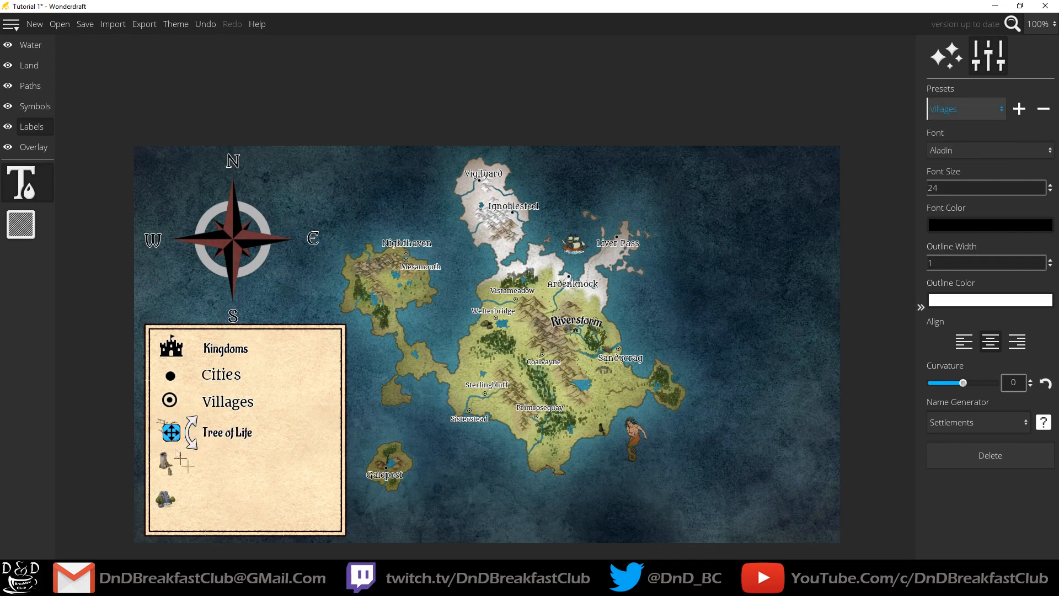
pyautogui.write('Blackspit')
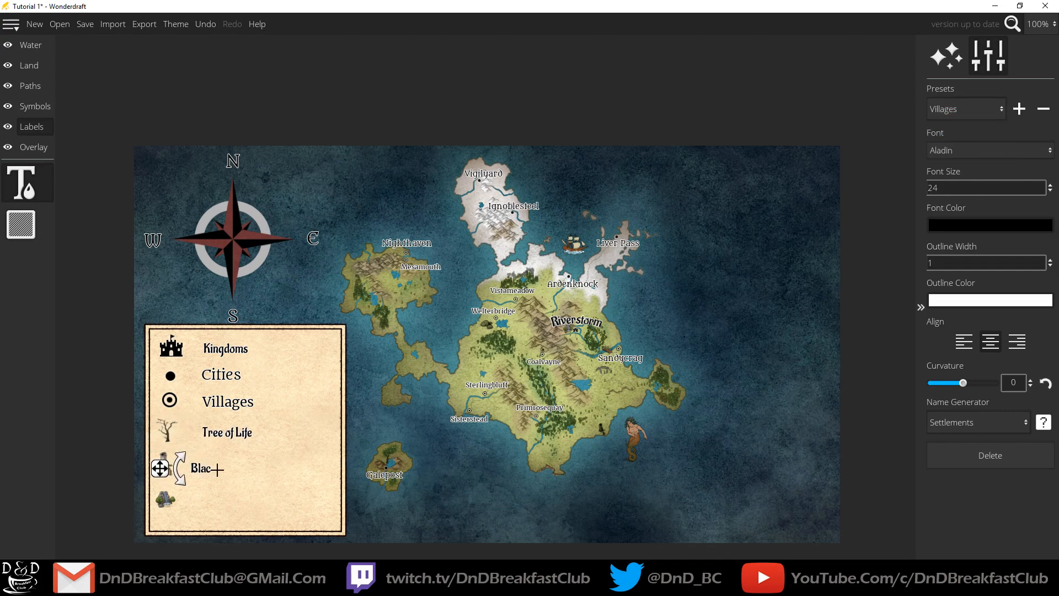
pyautogui.press('BackSpace')
pyautogui.write('ke')
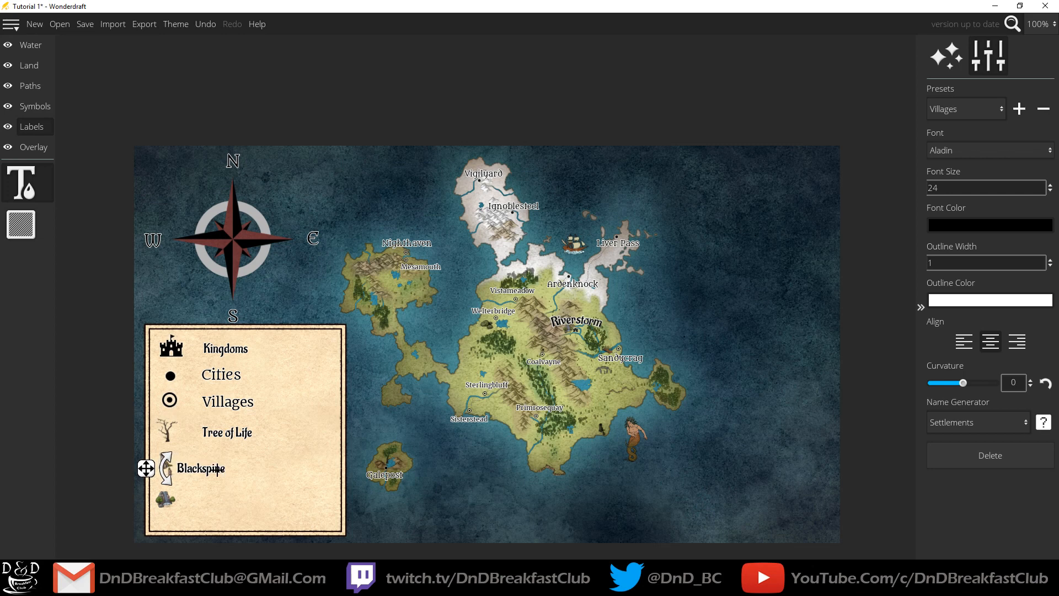
pyautogui.moveTo(146, 469); pyautogui.dragTo(169, 463)
pyautogui.write('Ruins')
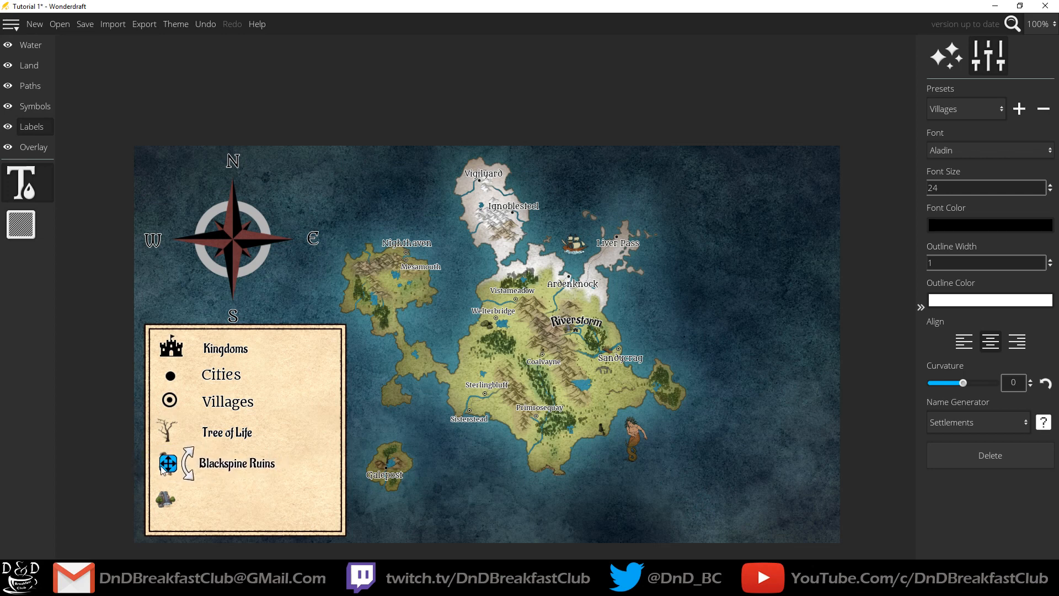
# Step: Add a "River Falls" label and align it beside the waterfall symbol in the legend
pyautogui.click(200, 498)
pyautogui.write('Rivers')
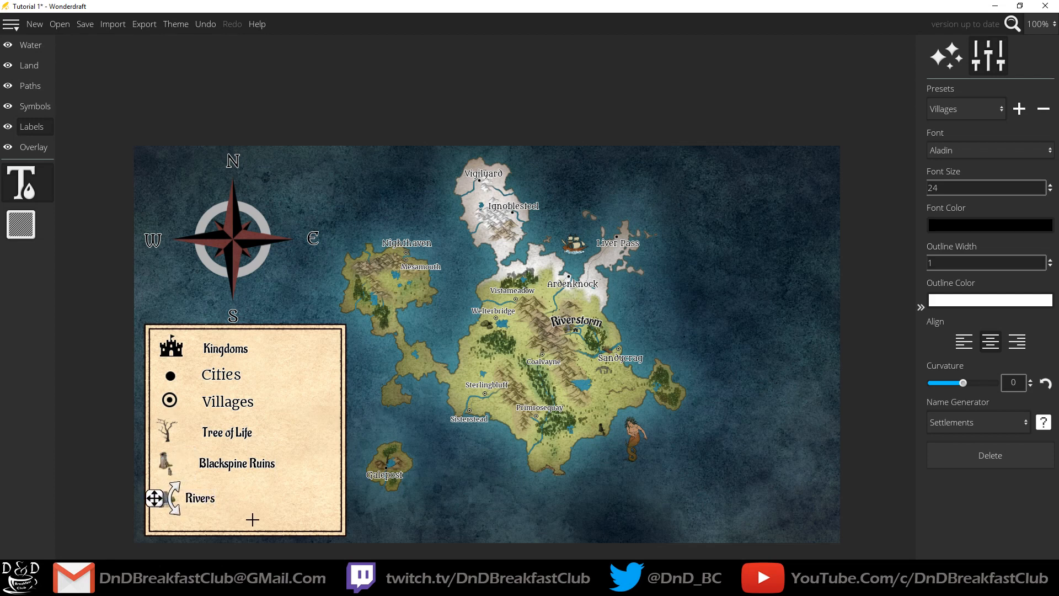
pyautogui.write('torm Tid')
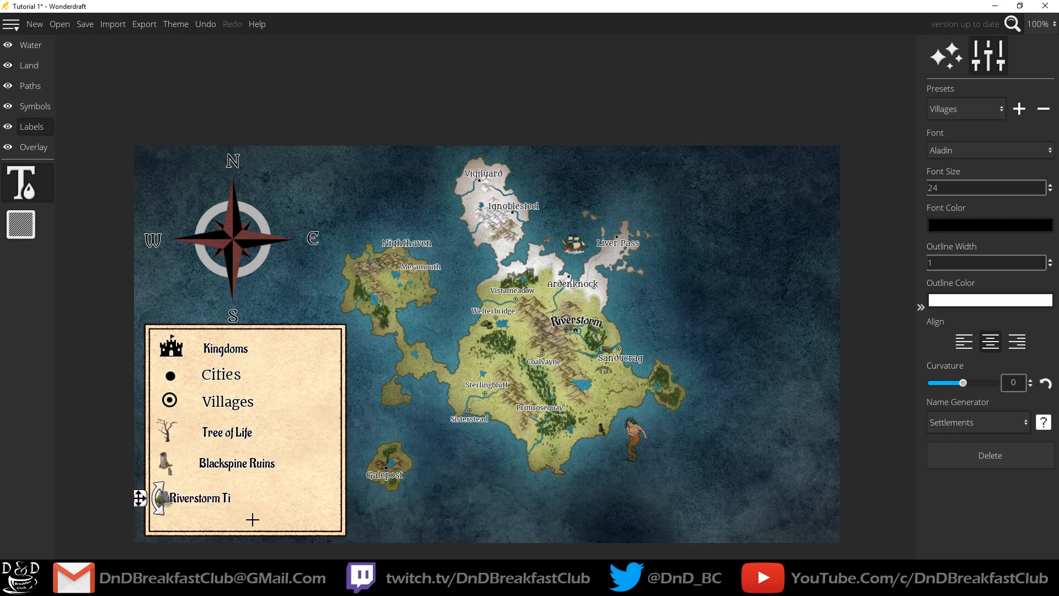
pyautogui.moveTo(139, 497); pyautogui.dragTo(178, 499)
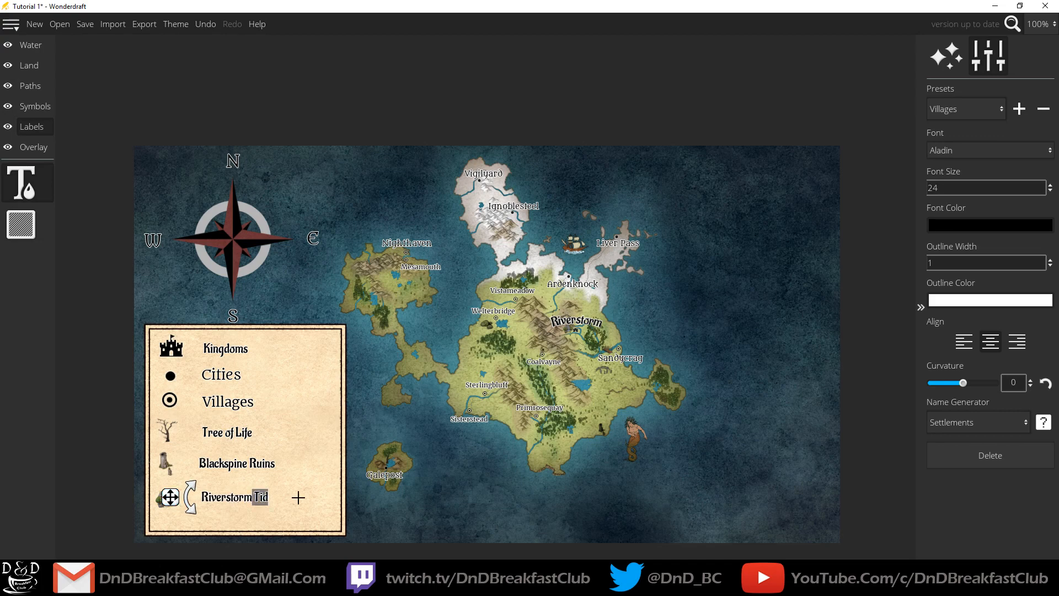
pyautogui.press('BackSpace')
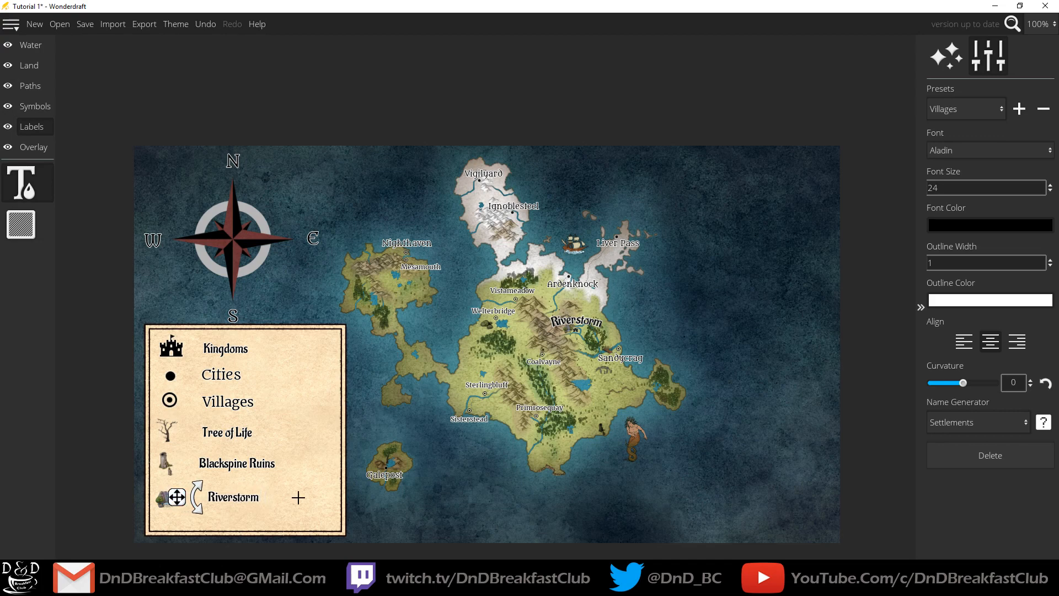
pyautogui.press('BackSpace')
pyautogui.write('River Falls')
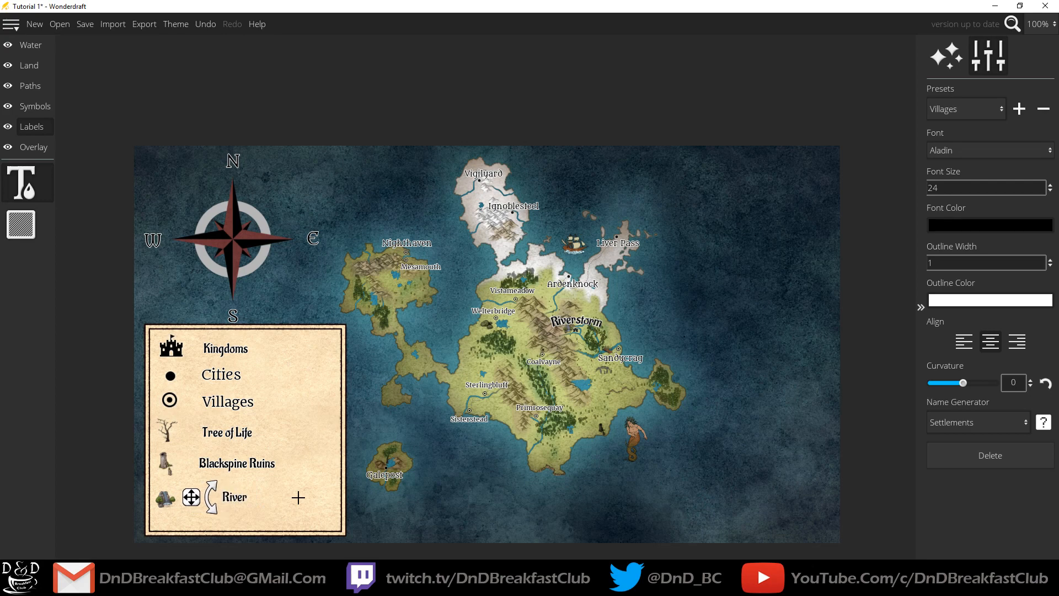
pyautogui.moveTo(173, 497); pyautogui.dragTo(161, 497)
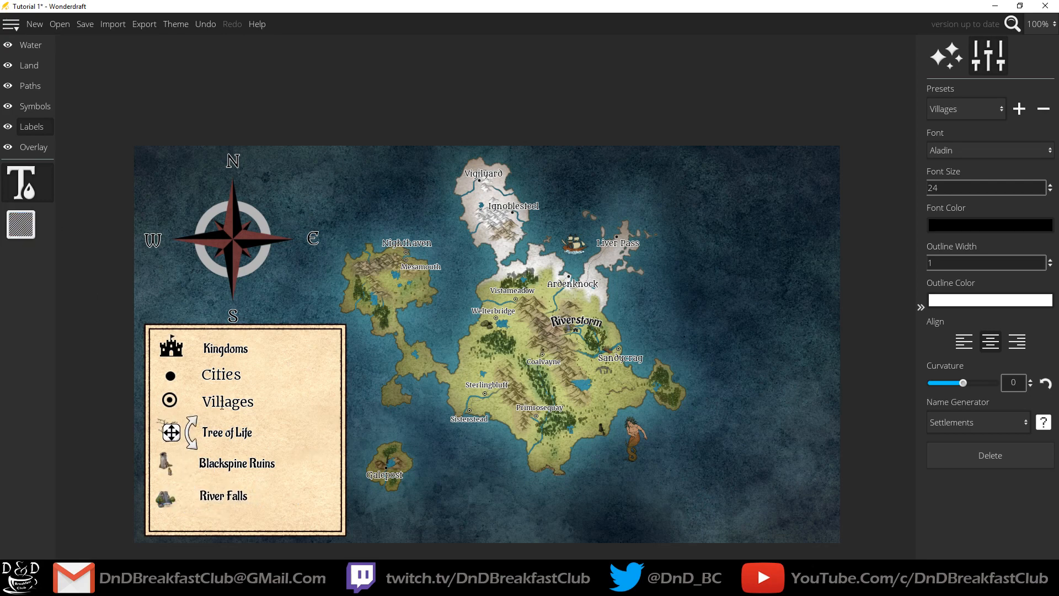
# Step: Try left alignment on the Villages legend label and restore its centre alignment
pyautogui.click(222, 405)
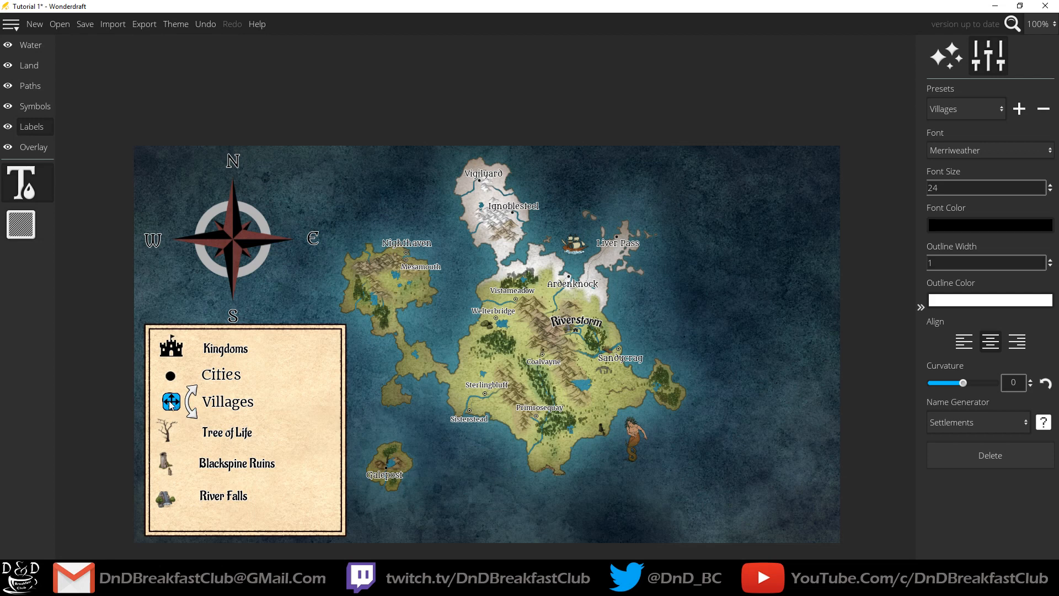
pyautogui.click(963, 342)
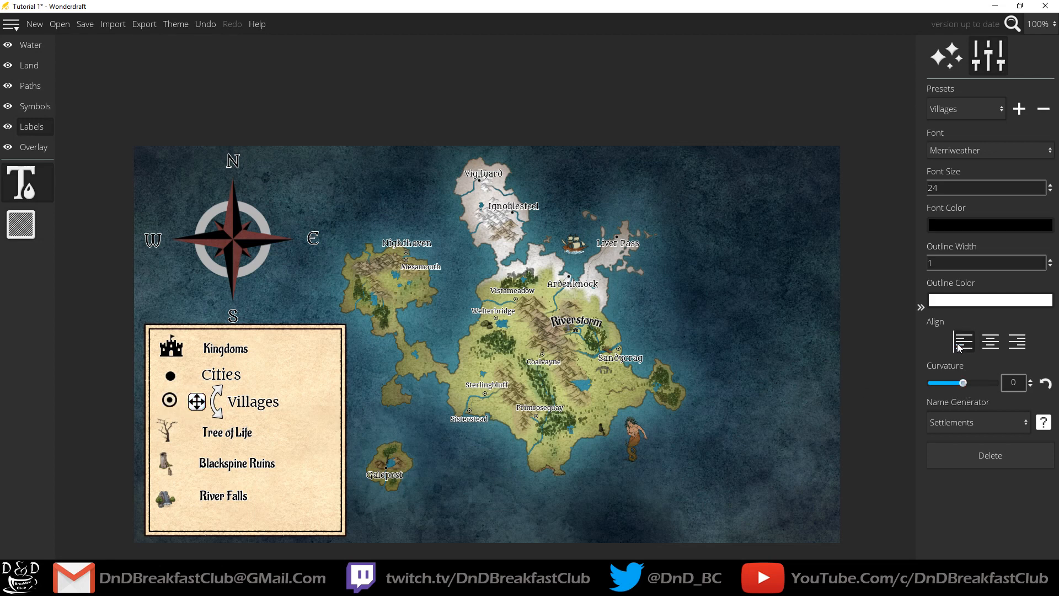
pyautogui.click(988, 344)
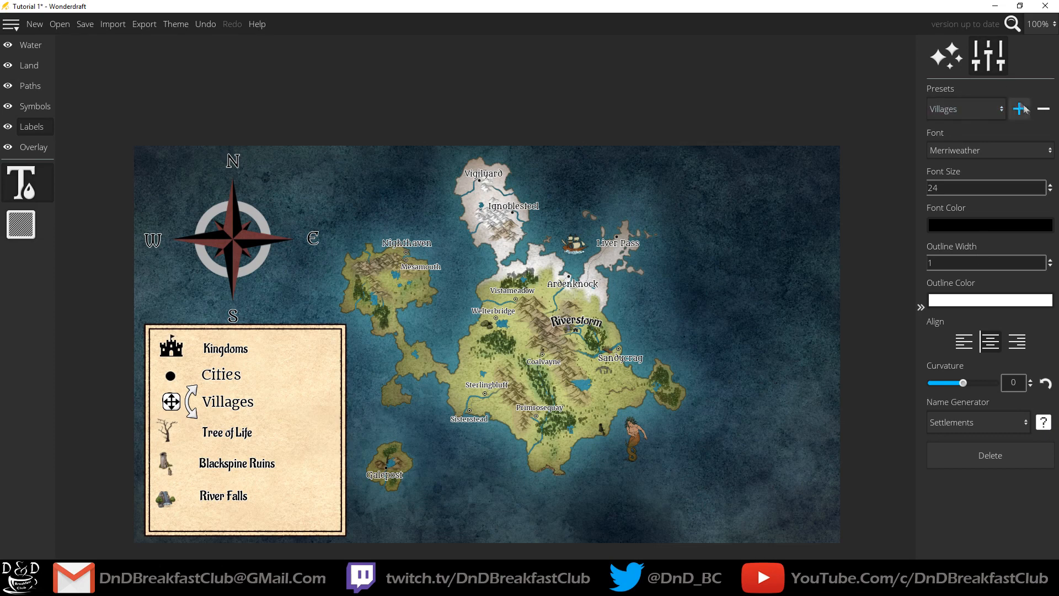
# Step: Deselect the Villages label and save the map
pyautogui.click(35, 191)
pyautogui.click(991, 64)
pyautogui.click(992, 64)
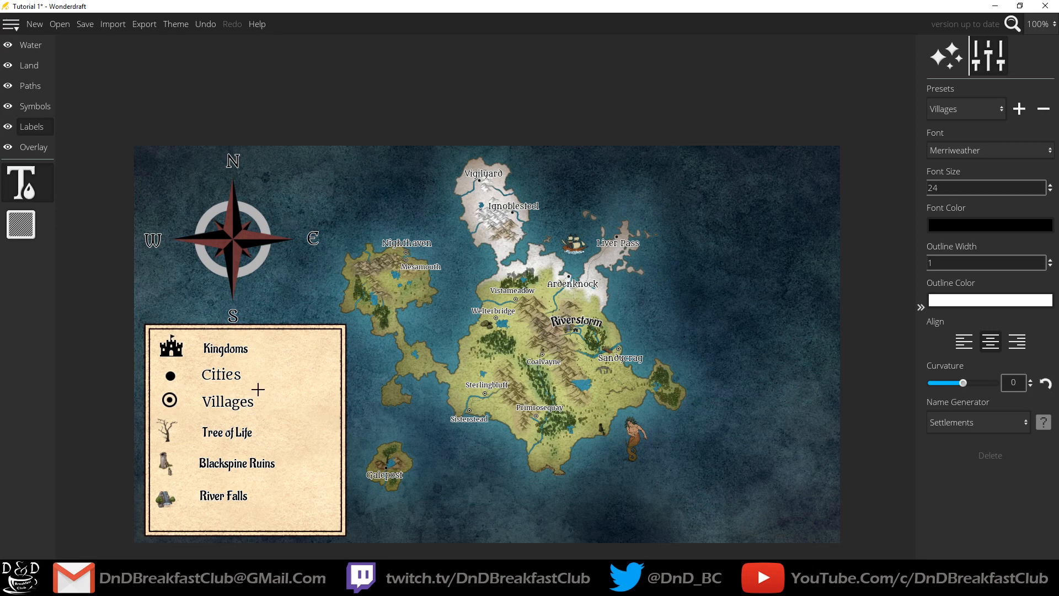
pyautogui.click(85, 23)
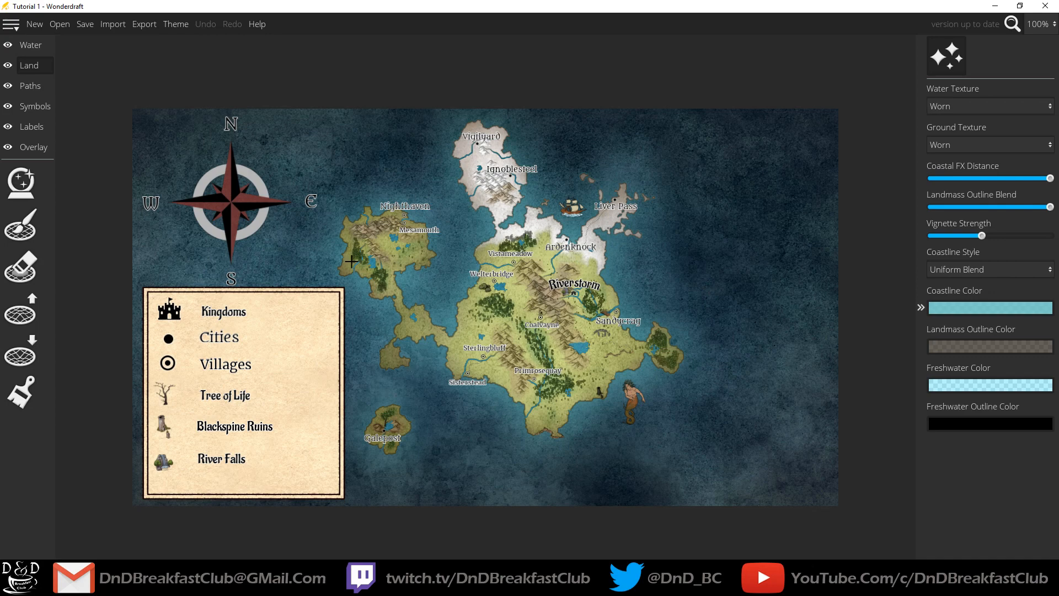
# Step: Set the symbol eraser size to 2 and erase the trees covering the rivers on the western island
pyautogui.scroll(3, 352, 261)
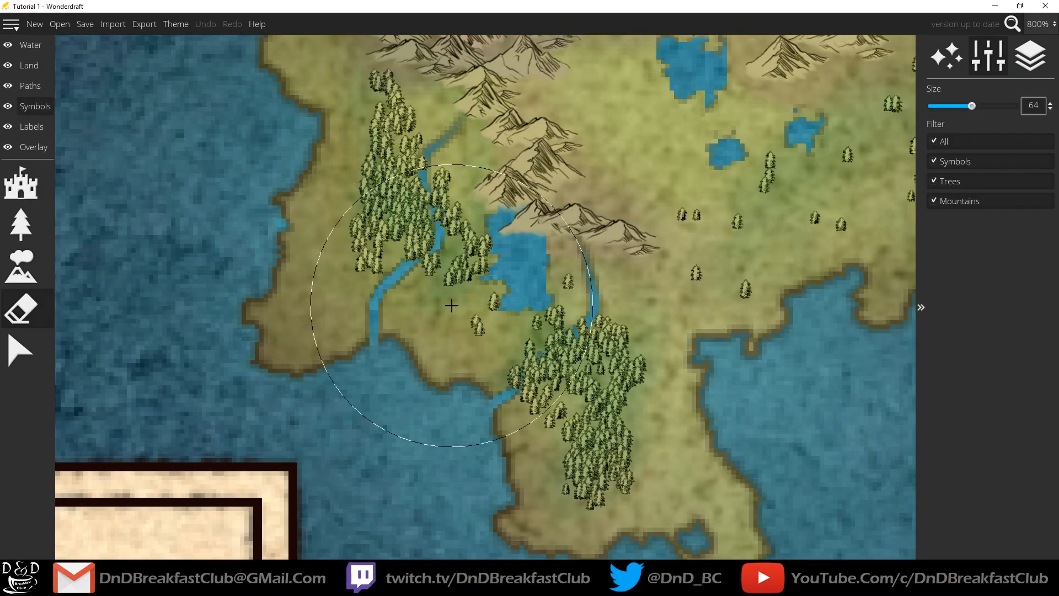
pyautogui.scroll(-12, 454, 306)
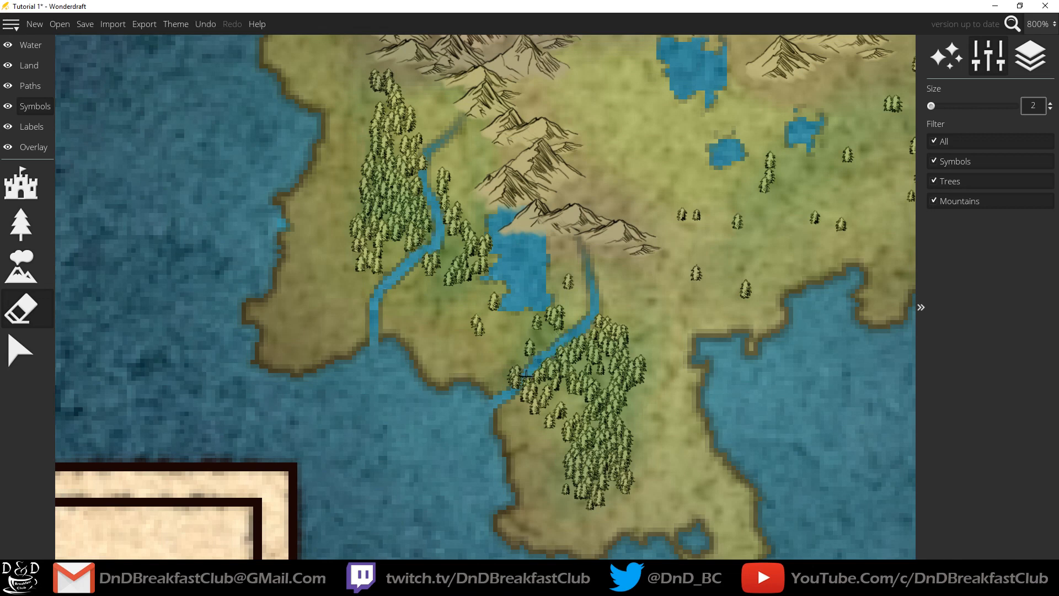
# Step: Erase the trees covering the river that runs through the forest between Coalvayne and Primrosequay
pyautogui.moveTo(830, 305); pyautogui.dragTo(403, 60)
pyautogui.moveTo(579, 449); pyautogui.dragTo(584, 65)
pyautogui.moveTo(721, 262); pyautogui.dragTo(381, 125)
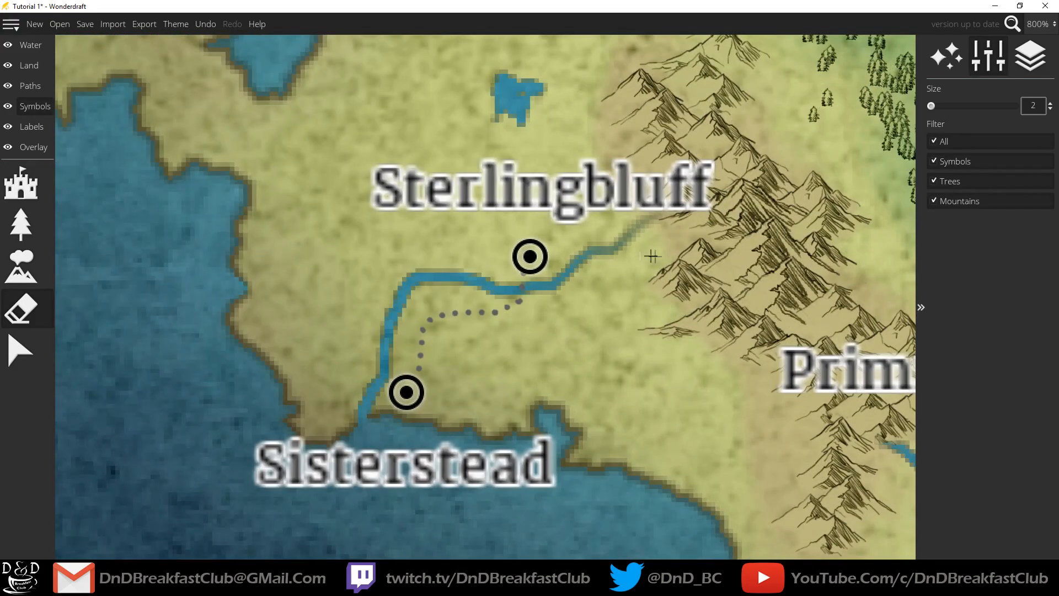
pyautogui.moveTo(780, 397); pyautogui.dragTo(407, 121)
pyautogui.moveTo(639, 317)
pyautogui.mouseDown()
pyautogui.moveTo(592, 376)
pyautogui.moveTo(633, 309)
pyautogui.moveTo(630, 235)
pyautogui.moveTo(661, 189)
pyautogui.mouseUp()
pyautogui.moveTo(660, 191)
pyautogui.mouseDown()
pyautogui.moveTo(536, 380)
pyautogui.moveTo(600, 247)
pyautogui.moveTo(578, 179)
pyautogui.moveTo(604, 312)
pyautogui.moveTo(562, 283)
pyautogui.moveTo(522, 186)
pyautogui.mouseUp()
pyautogui.moveTo(498, 109); pyautogui.dragTo(530, 209)
pyautogui.moveTo(522, 172); pyautogui.dragTo(558, 293)
pyautogui.moveTo(542, 256)
pyautogui.mouseDown()
pyautogui.moveTo(544, 265)
pyautogui.moveTo(527, 207)
pyautogui.mouseUp()
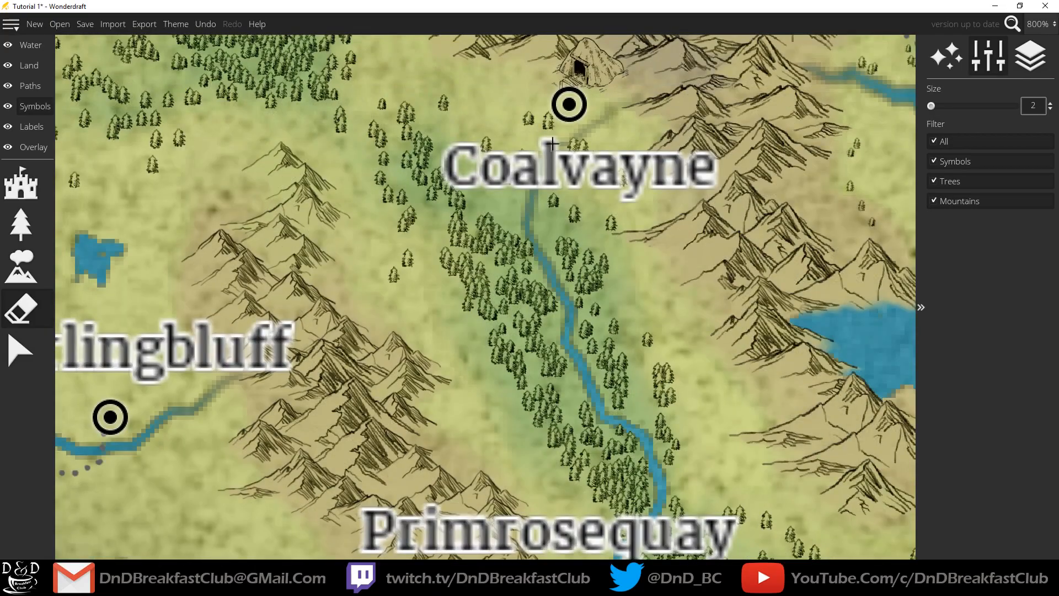
# Step: Erase the trees covering the rivers between Riverstorm and Sandycrag
pyautogui.moveTo(626, 101); pyautogui.dragTo(392, 406)
pyautogui.moveTo(653, 246); pyautogui.dragTo(465, 204)
pyautogui.moveTo(476, 243)
pyautogui.mouseDown()
pyautogui.moveTo(499, 271)
pyautogui.moveTo(543, 289)
pyautogui.moveTo(584, 283)
pyautogui.moveTo(598, 323)
pyautogui.moveTo(561, 188)
pyautogui.moveTo(491, 119)
pyautogui.mouseUp()
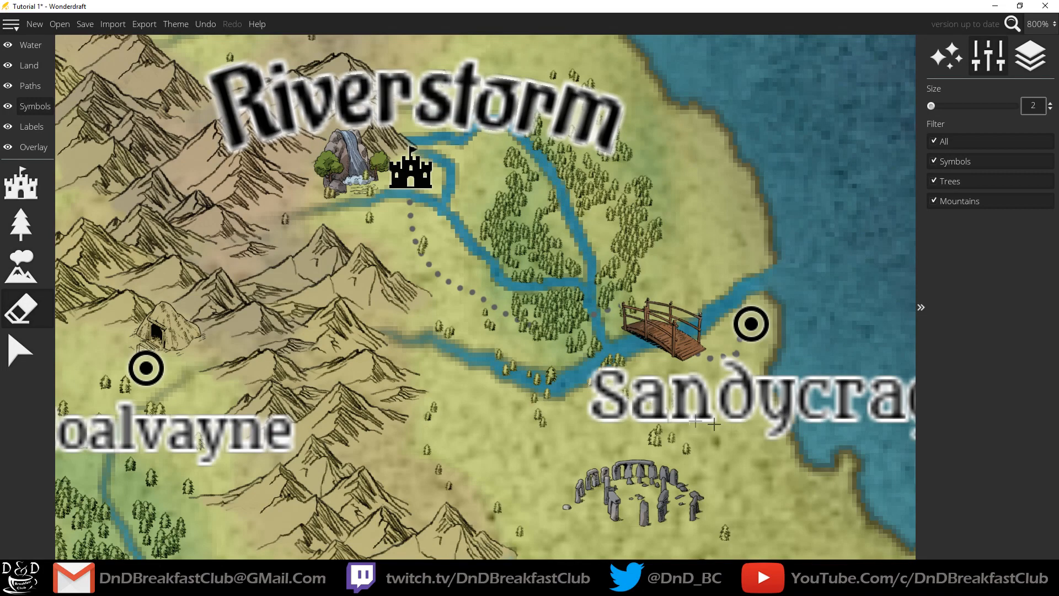
# Step: Erase trees covering the small lake on the forested eastern peninsula below Sandycrag
pyautogui.moveTo(684, 441); pyautogui.dragTo(349, 102)
pyautogui.moveTo(721, 263)
pyautogui.mouseDown()
pyautogui.moveTo(717, 256)
pyautogui.moveTo(747, 278)
pyautogui.mouseUp()
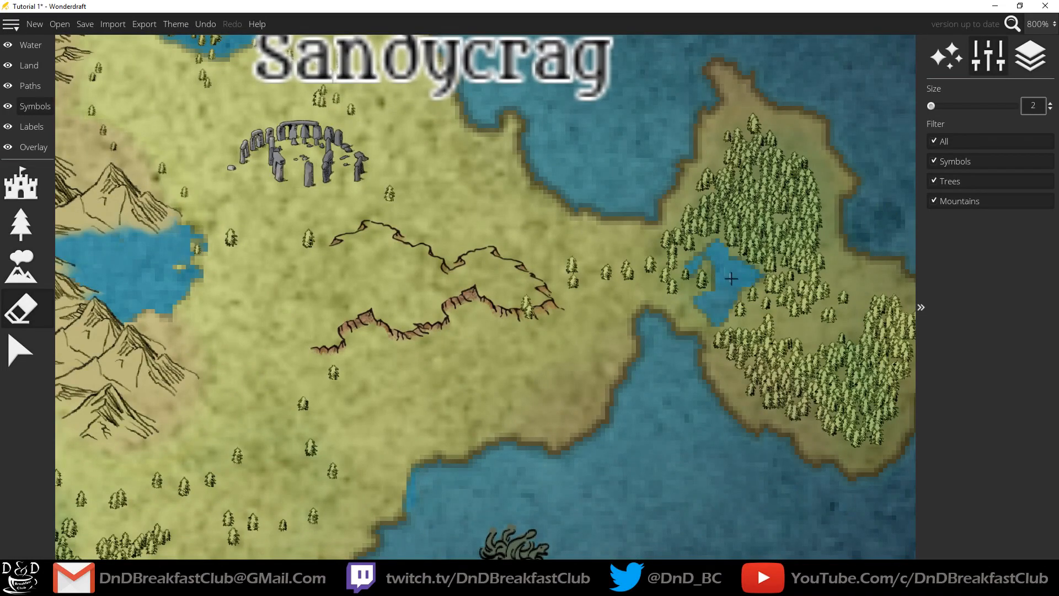
pyautogui.click(689, 270)
pyautogui.moveTo(584, 262); pyautogui.dragTo(484, 306)
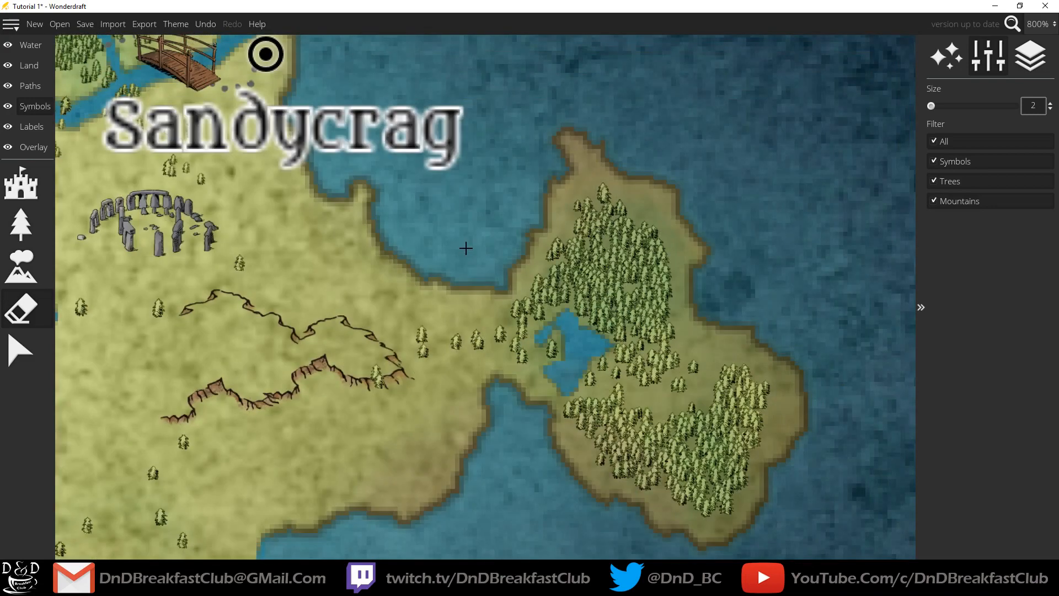
# Step: Erase the trees covering the lake in the forest north of Vistameadow, using eraser size 2
pyautogui.scroll(-2, 466, 238)
pyautogui.moveTo(465, 238); pyautogui.dragTo(577, 484)
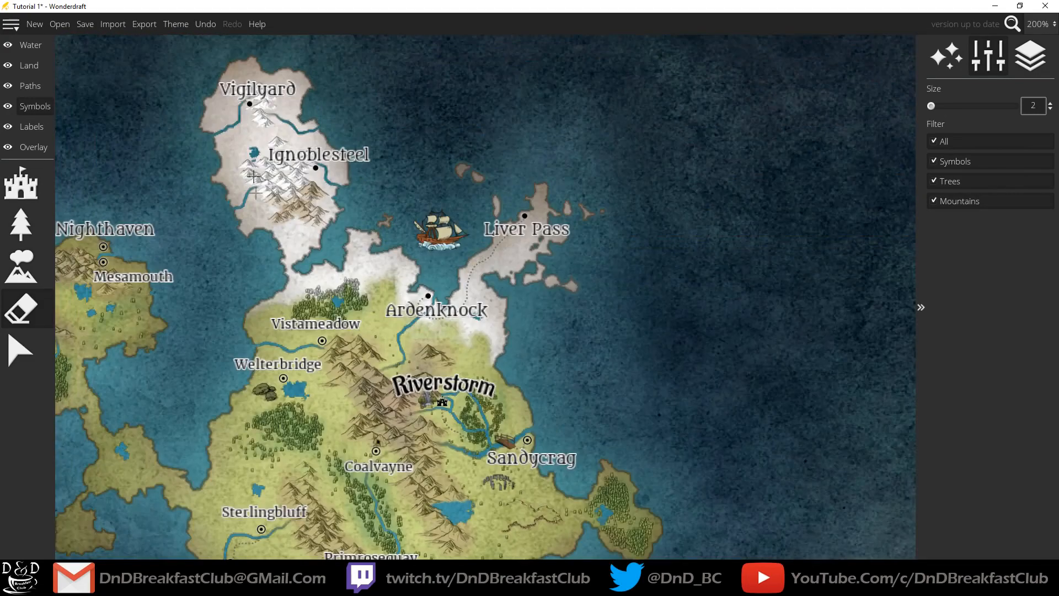
pyautogui.scroll(2, 315, 310)
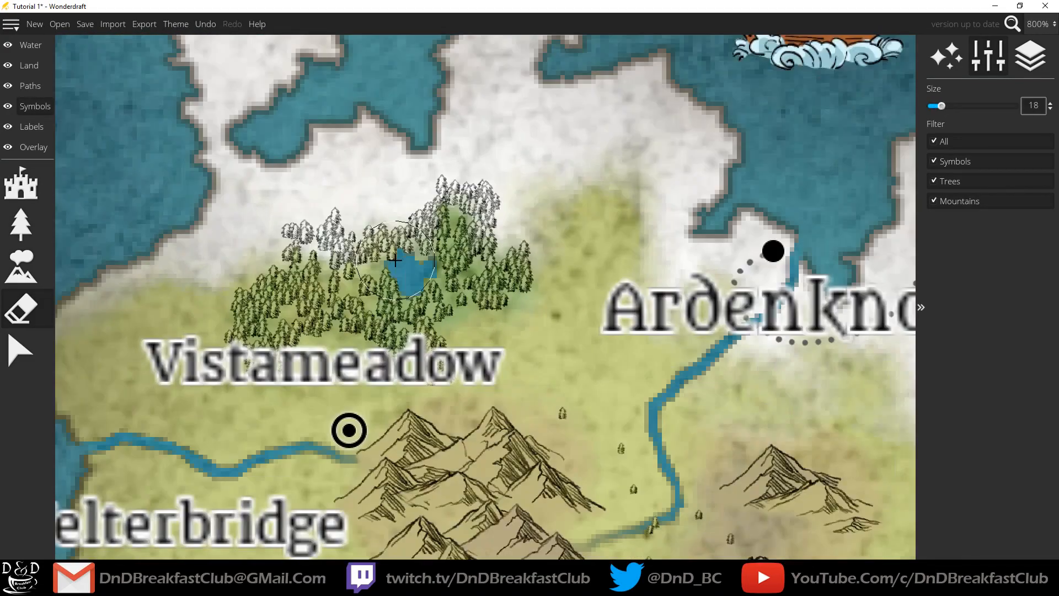
pyautogui.scroll(-2, 396, 259)
pyautogui.click(394, 280)
pyautogui.click(405, 244)
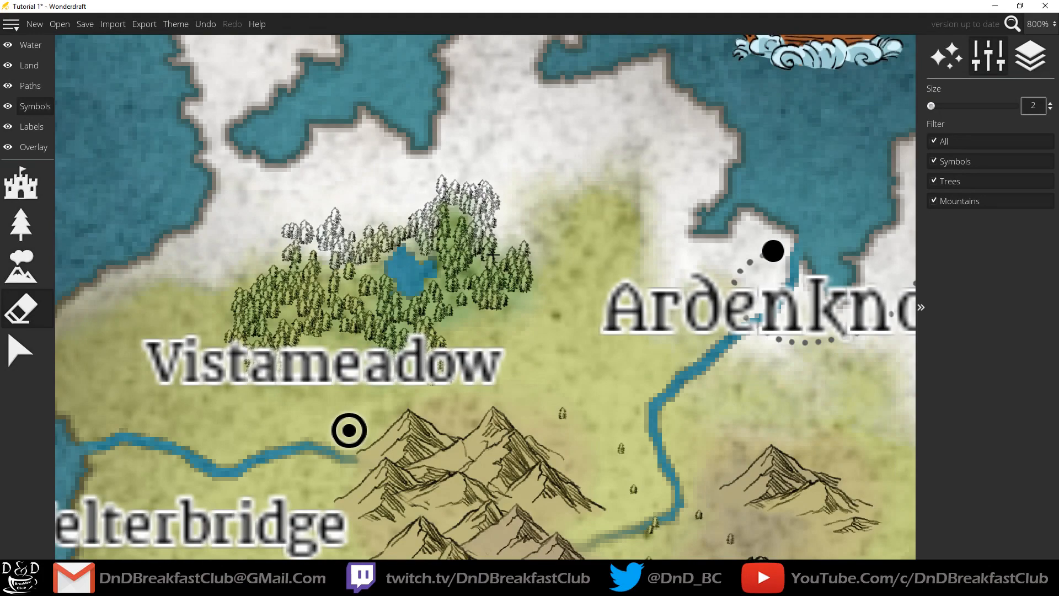
# Step: Look over Galepost island, the mainland and the northern regions for trees still covering water
pyautogui.scroll(-2, 400, 260)
pyautogui.moveTo(320, 299); pyautogui.dragTo(458, 236)
pyautogui.moveTo(411, 463); pyautogui.dragTo(318, 214)
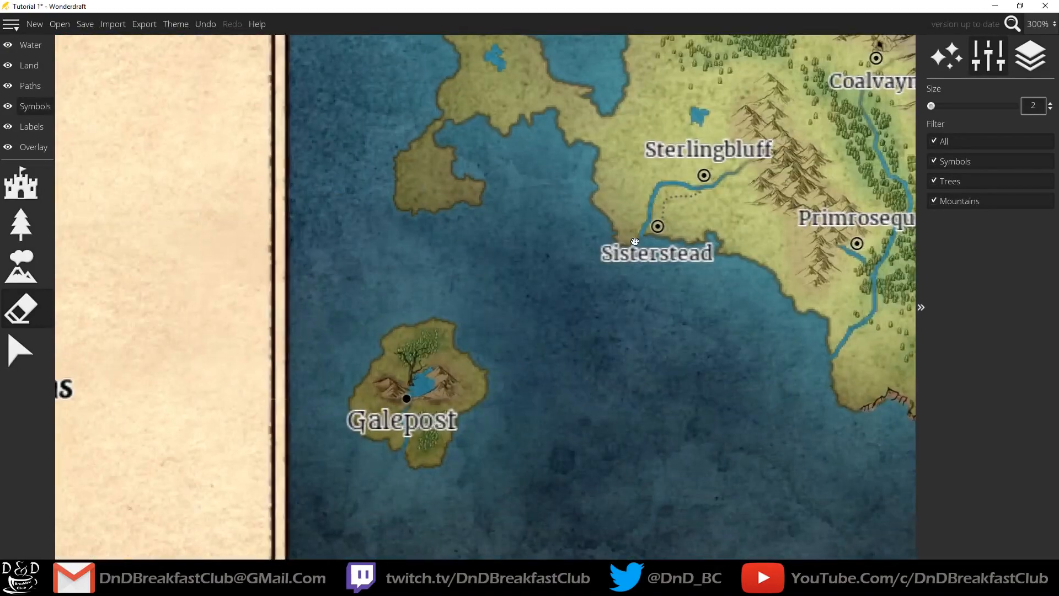
pyautogui.moveTo(326, 380); pyautogui.dragTo(696, 204)
pyautogui.scroll(8, 499, 377)
pyautogui.scroll(-9, 609, 336)
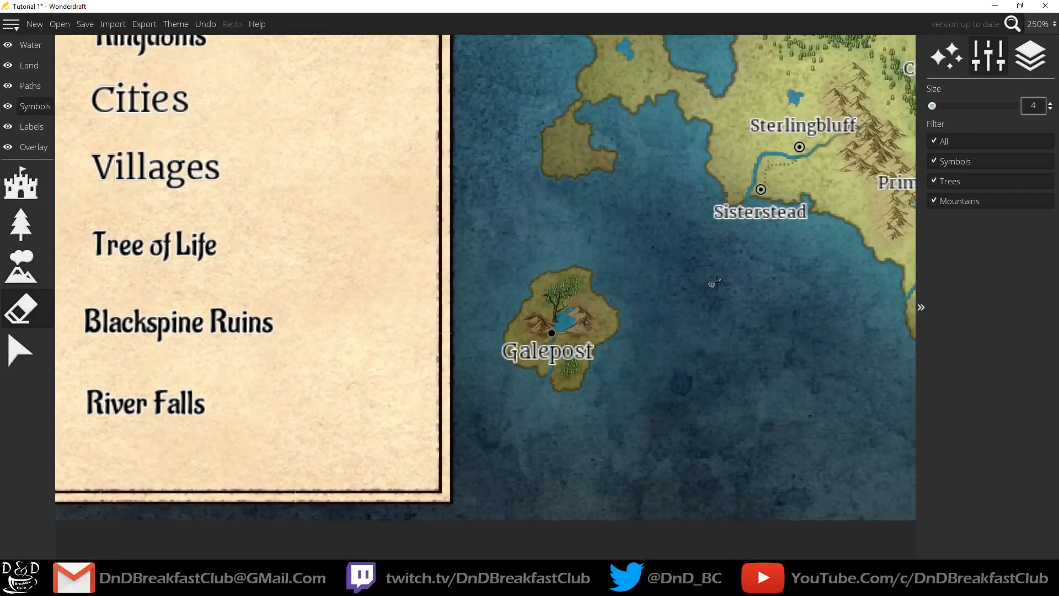
pyautogui.moveTo(716, 283); pyautogui.dragTo(260, 346)
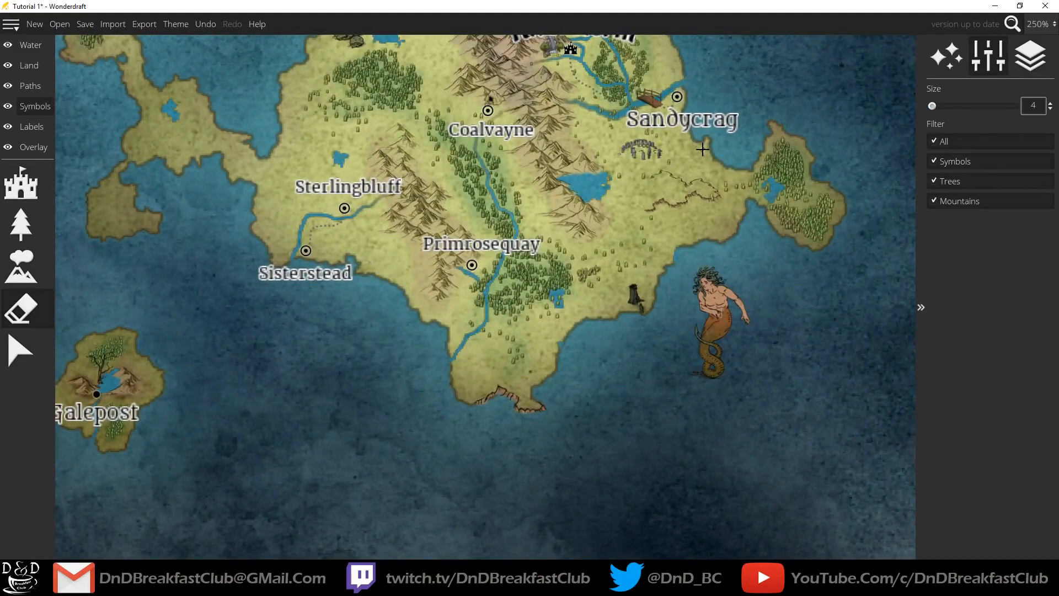
pyautogui.moveTo(708, 172); pyautogui.dragTo(650, 377)
pyautogui.moveTo(593, 176); pyautogui.dragTo(695, 378)
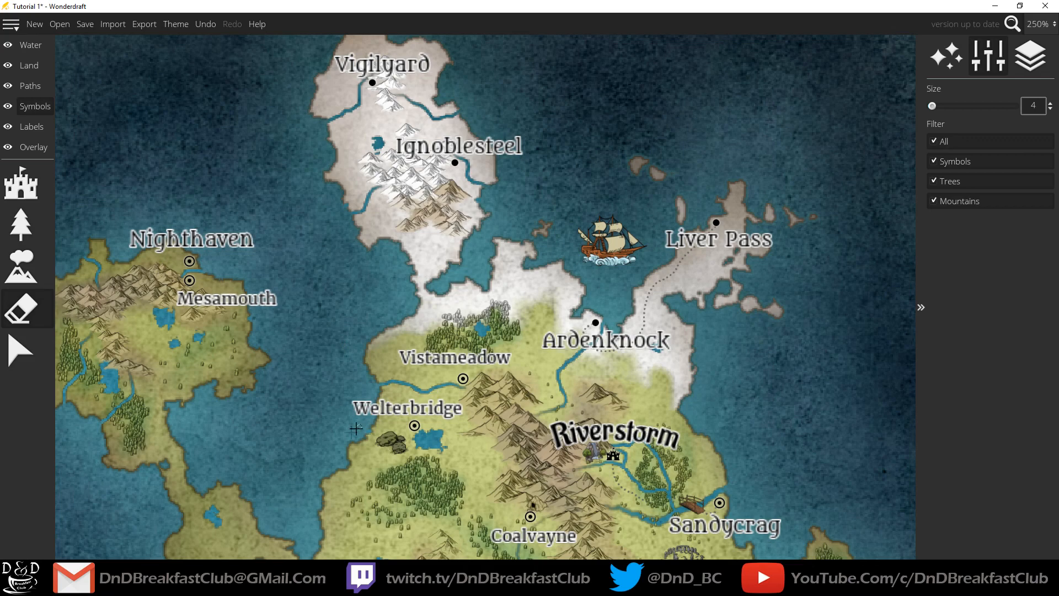
pyautogui.moveTo(289, 477); pyautogui.dragTo(334, 255)
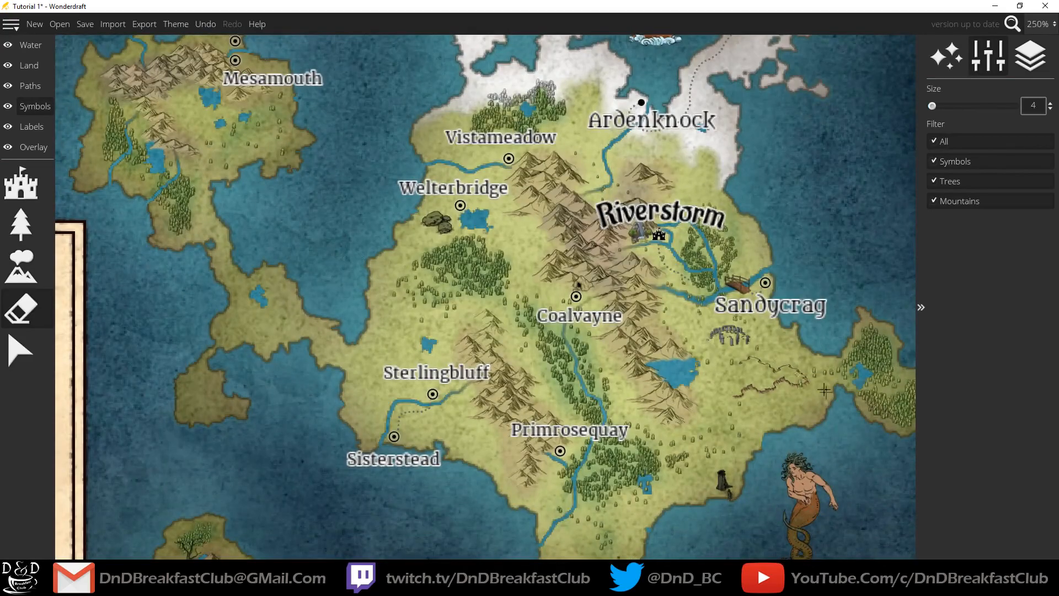
pyautogui.scroll(-5, 721, 405)
pyautogui.scroll(-1, 627, 289)
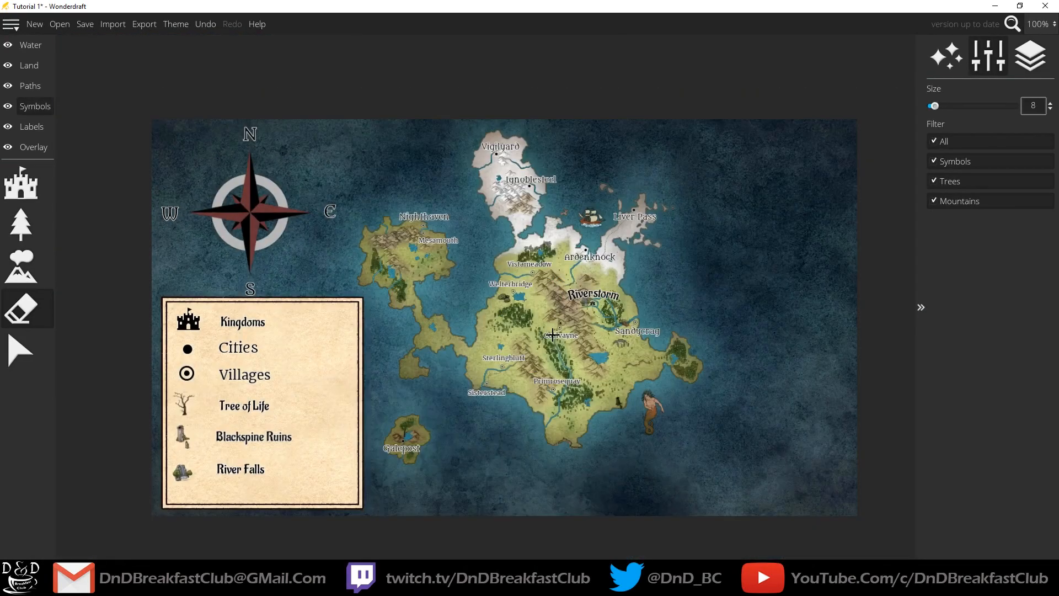